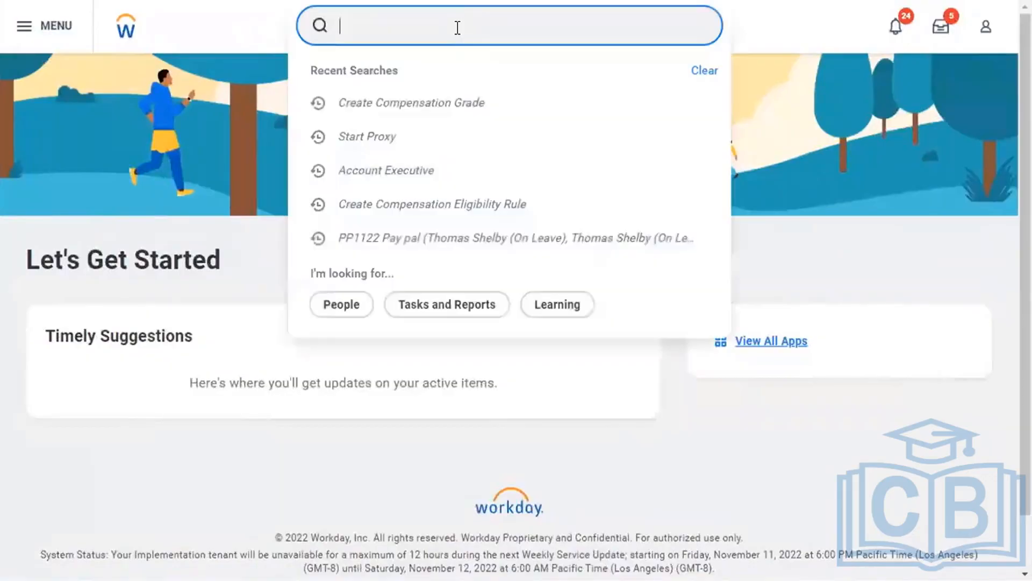
Run the Business Object Details report via a 'bus obje' search and choose Benefit Event as the business object.
{"action": "type", "text": "bus obje"}
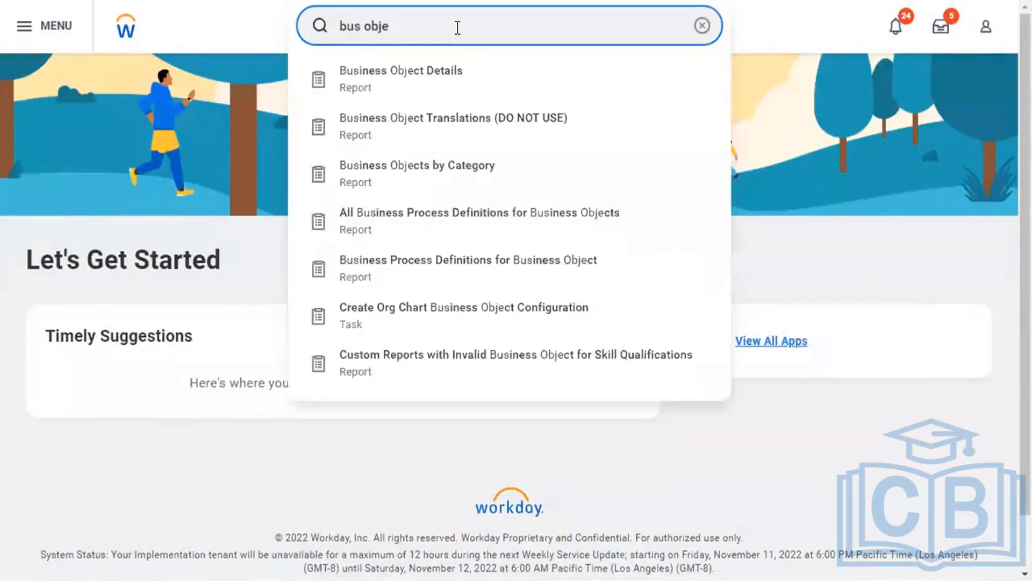
{"action": "key", "text": "Return"}
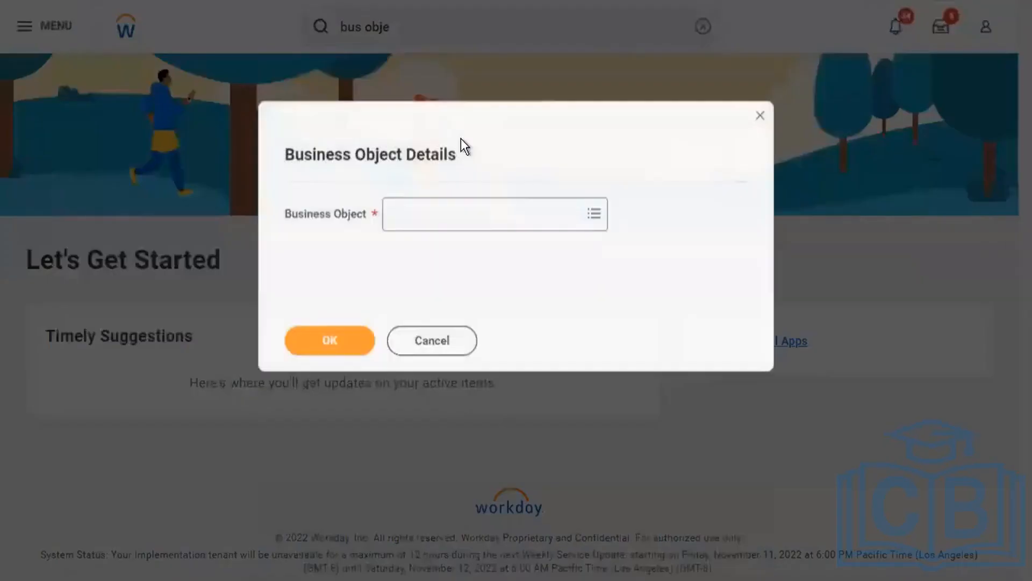
{"action": "left_click", "coordinate": [412, 217]}
{"action": "type", "text": "benefit"}
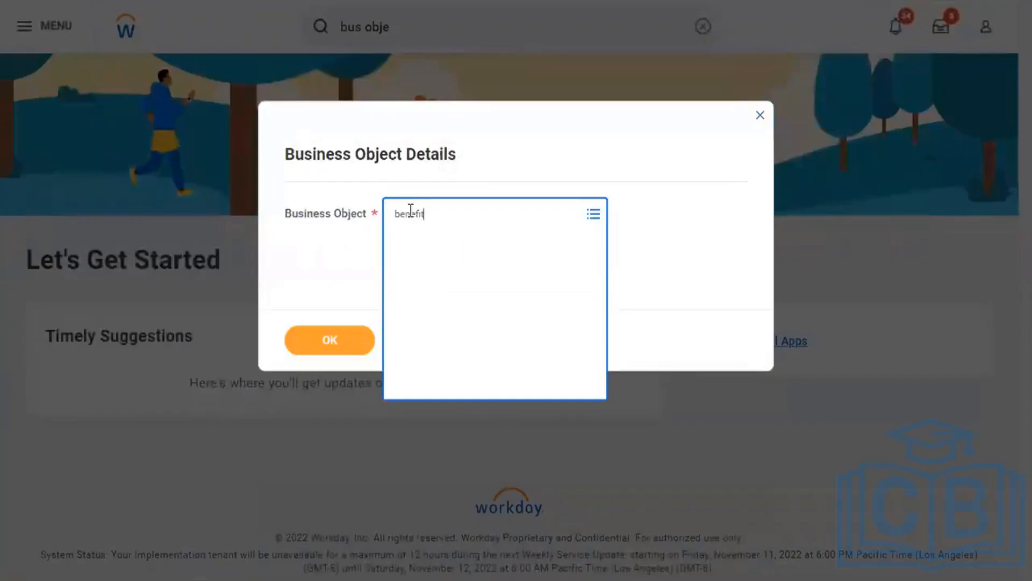
{"action": "key", "text": "Return"}
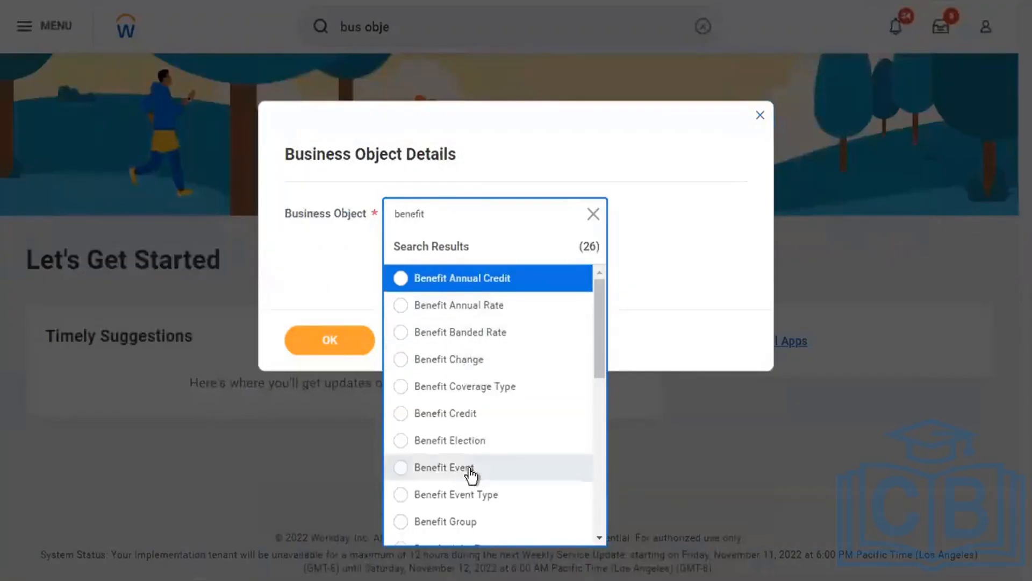
{"action": "left_click", "coordinate": [440, 465]}
Run the report for Benefit Event and filter Field Source to contain 'work', leaving 829 of 1142 fields.
{"action": "left_click", "coordinate": [355, 337]}
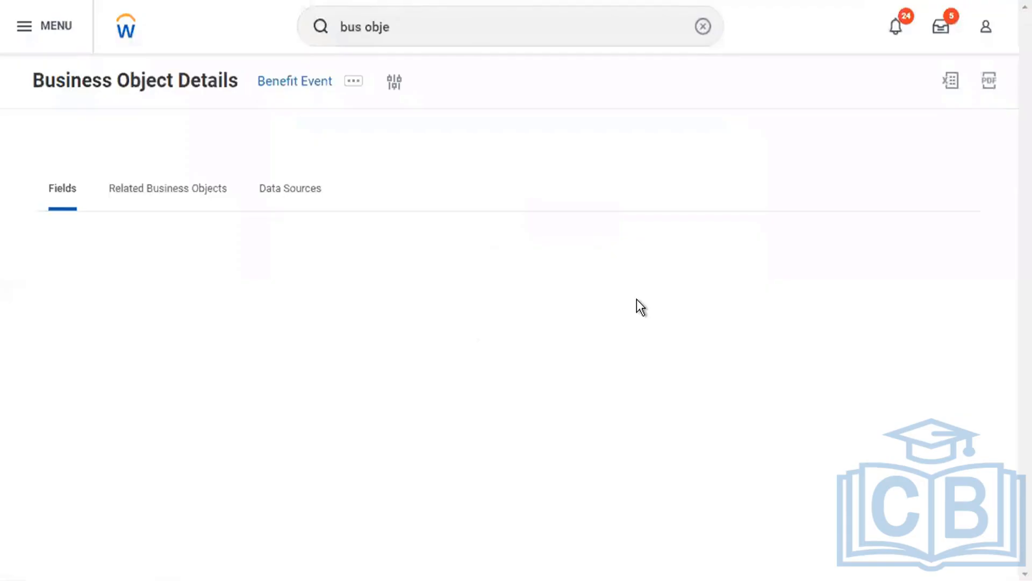
{"action": "scroll", "coordinate": [636, 299], "scroll_direction": "down", "scroll_amount": 3}
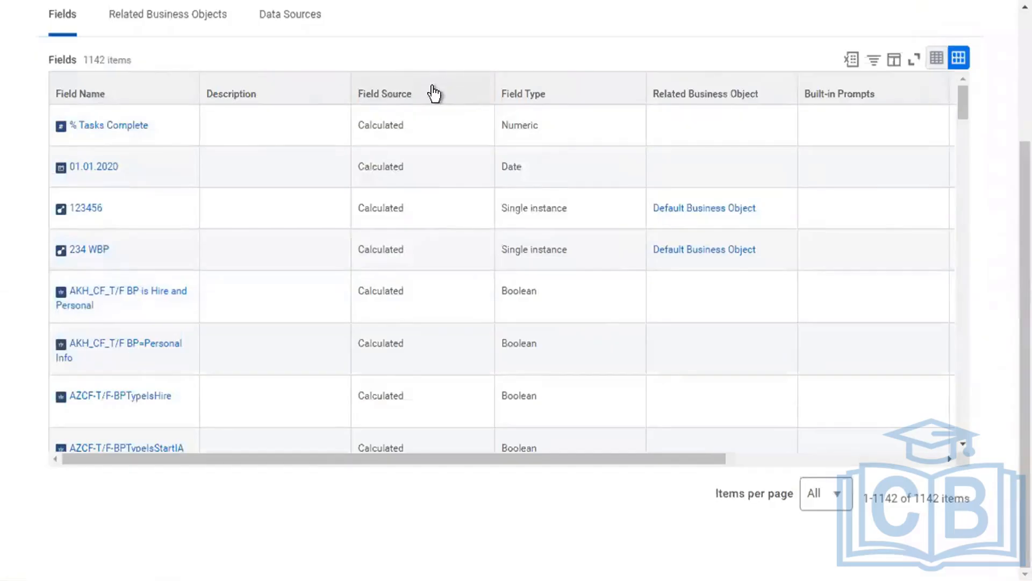
{"action": "left_click", "coordinate": [434, 94]}
{"action": "left_click", "coordinate": [469, 314]}
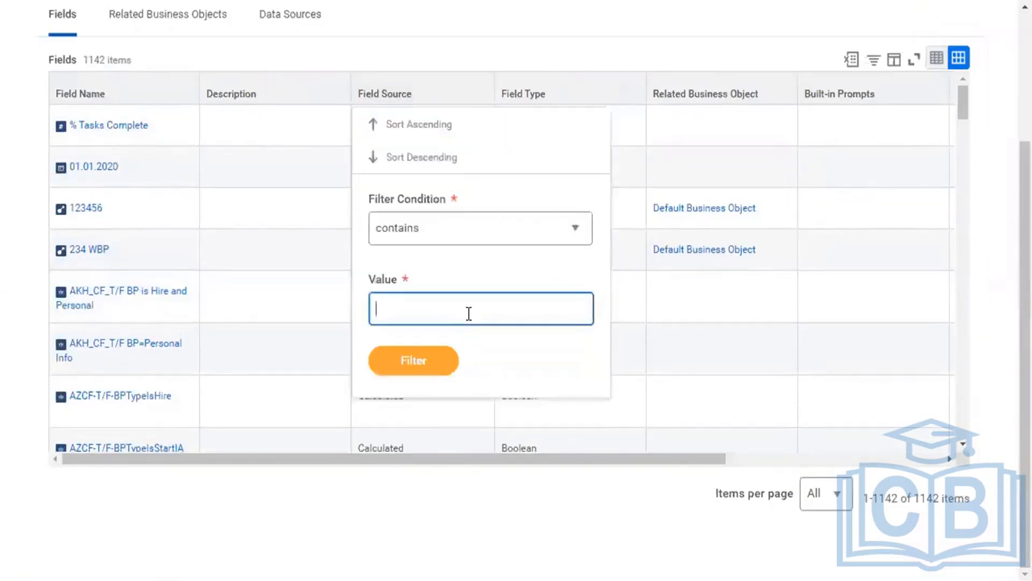
{"action": "type", "text": "work"}
{"action": "left_click", "coordinate": [439, 365]}
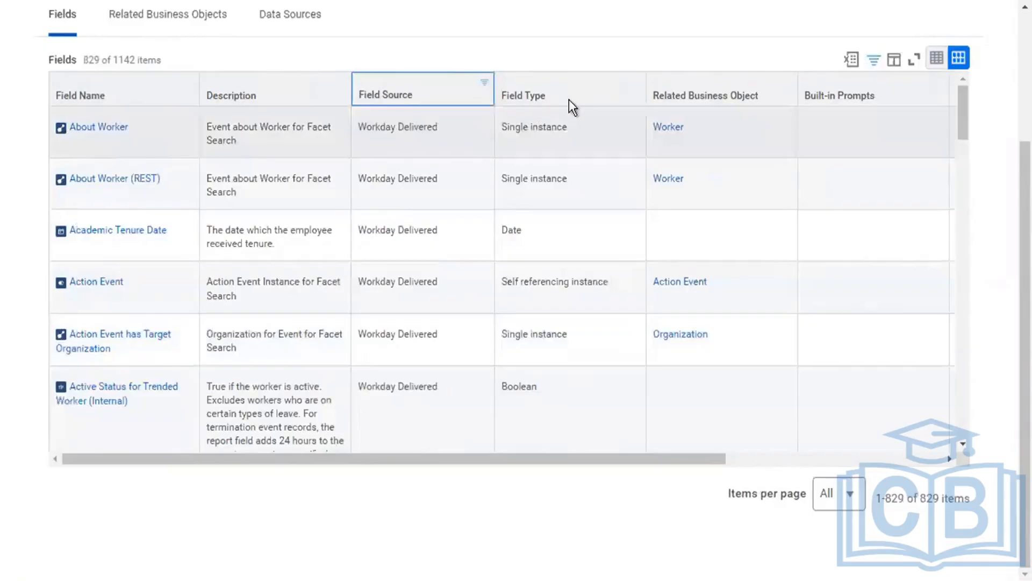
Expand the Fields table to full screen.
{"action": "left_click_drag", "start_coordinate": [548, 98], "coordinate": [496, 100]}
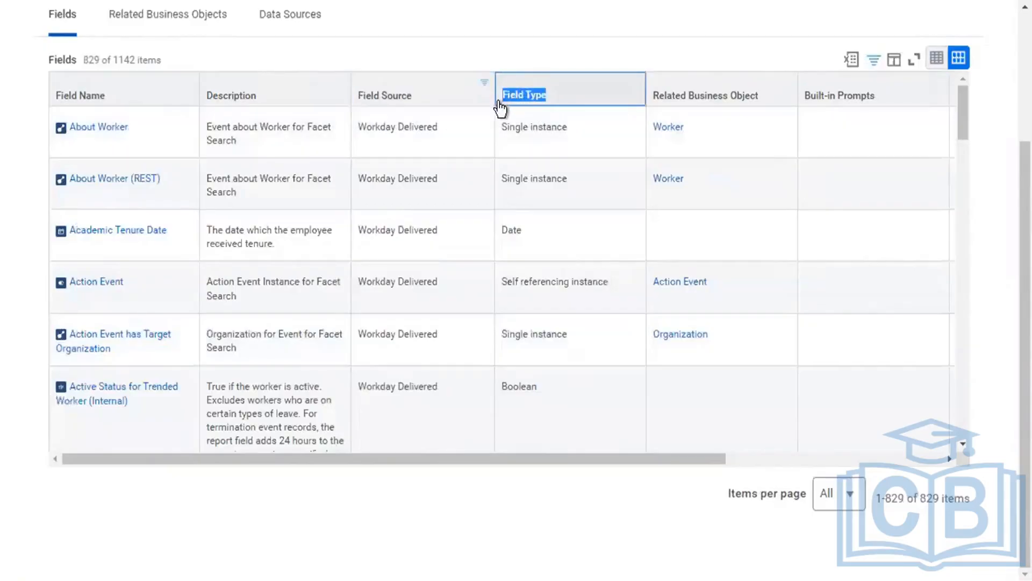
{"action": "left_click", "coordinate": [500, 105]}
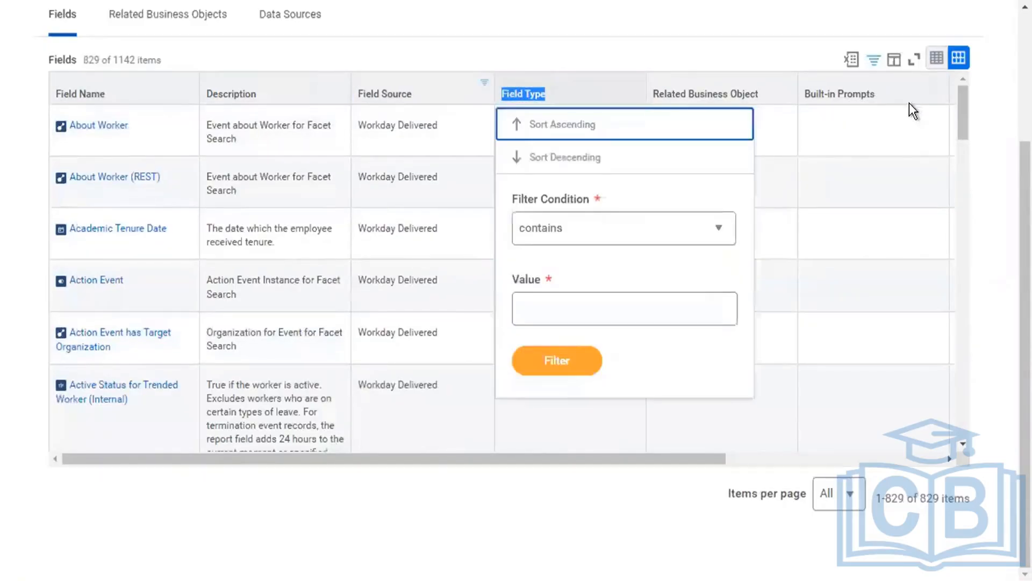
{"action": "left_click", "coordinate": [914, 60]}
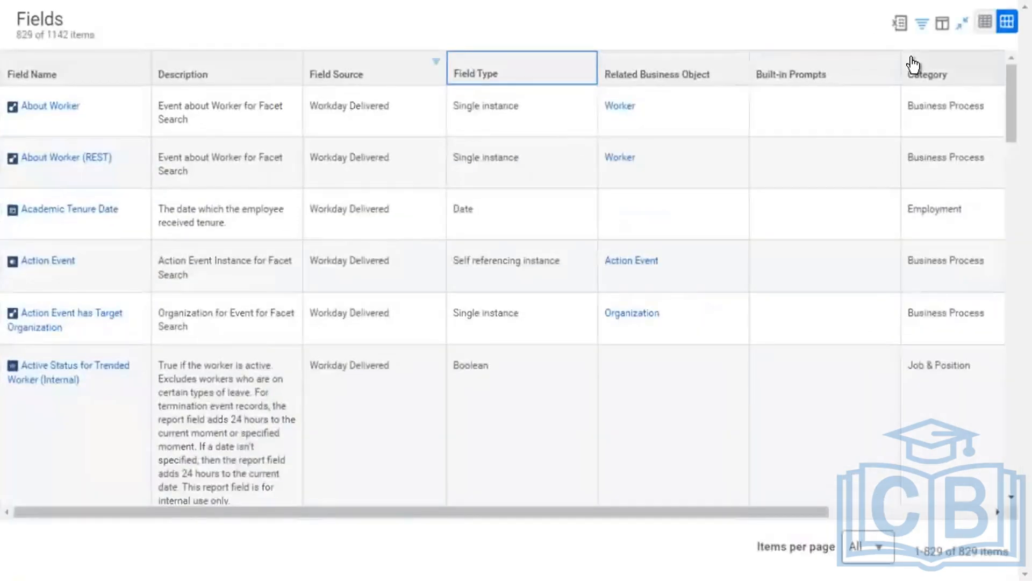
Zoom the browser in three levels with Ctrl+Plus to enlarge the Fields grid.
{"action": "key", "text": "ctrl+plus"}
{"action": "key", "text": "ctrl+plus"}
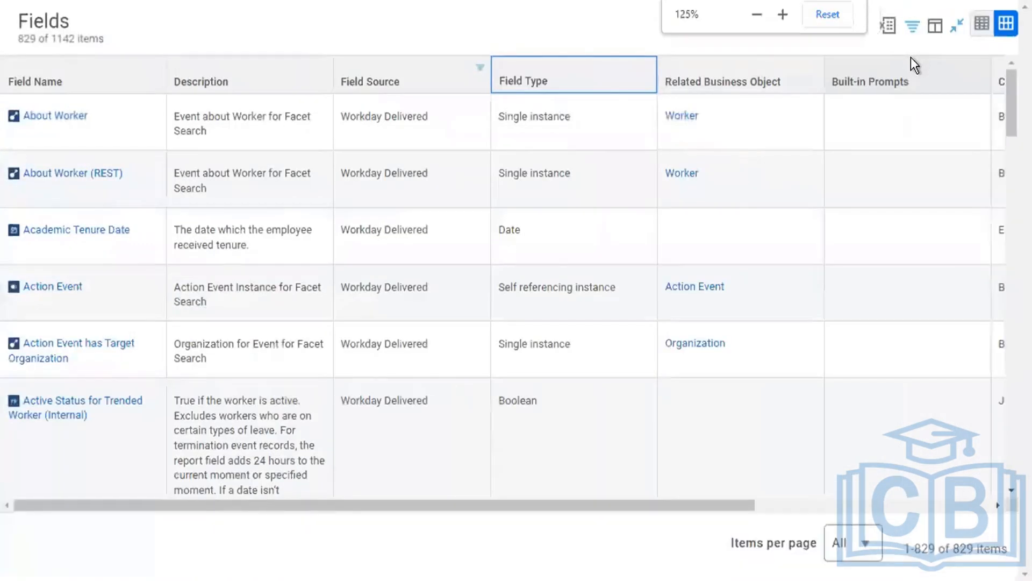
{"action": "key", "text": "ctrl+plus"}
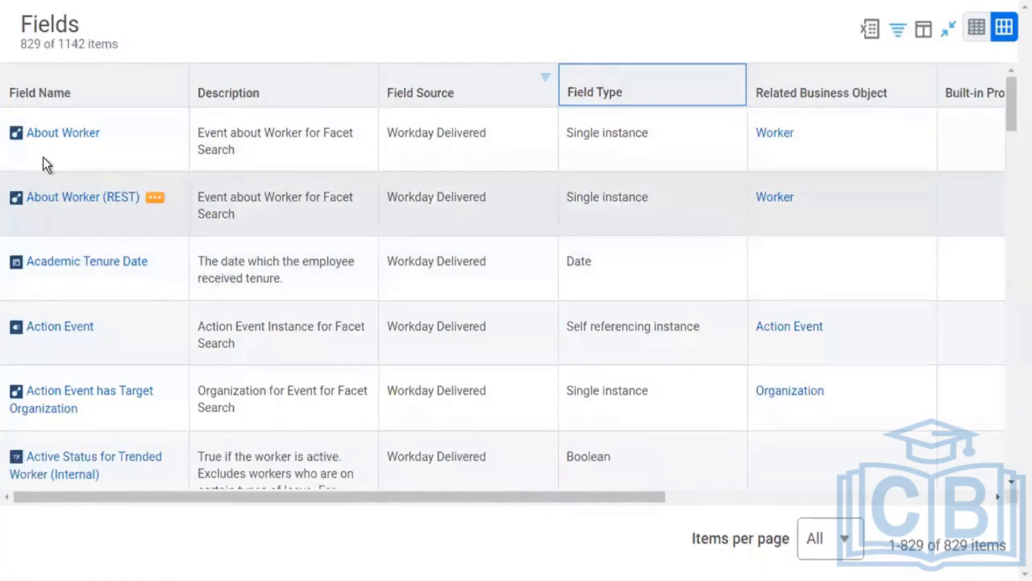
{"action": "mouse_move", "coordinate": [17, 130]}
{"action": "mouse_move", "coordinate": [14, 262]}
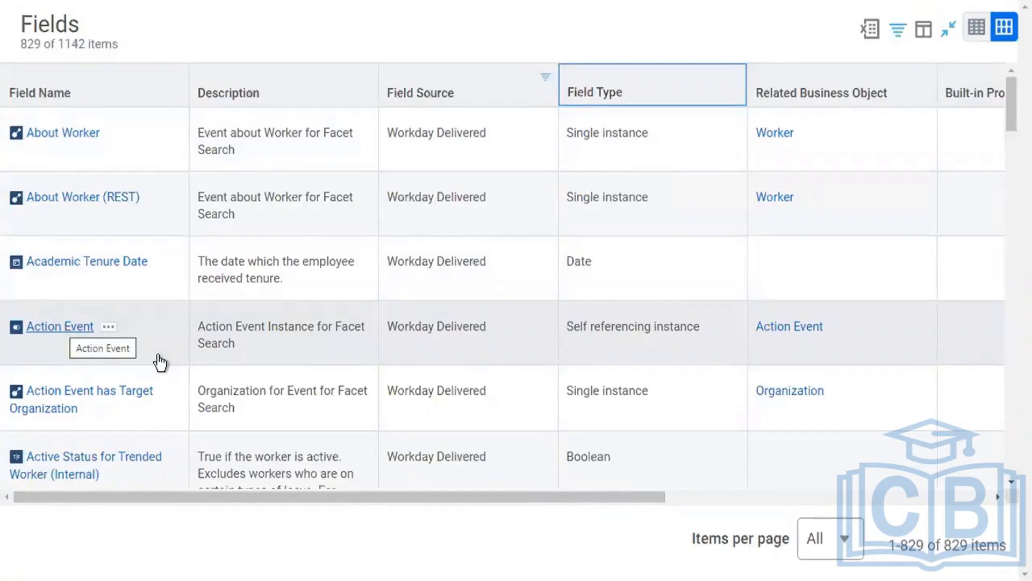
{"action": "scroll", "coordinate": [158, 356], "scroll_direction": "down", "scroll_amount": 1}
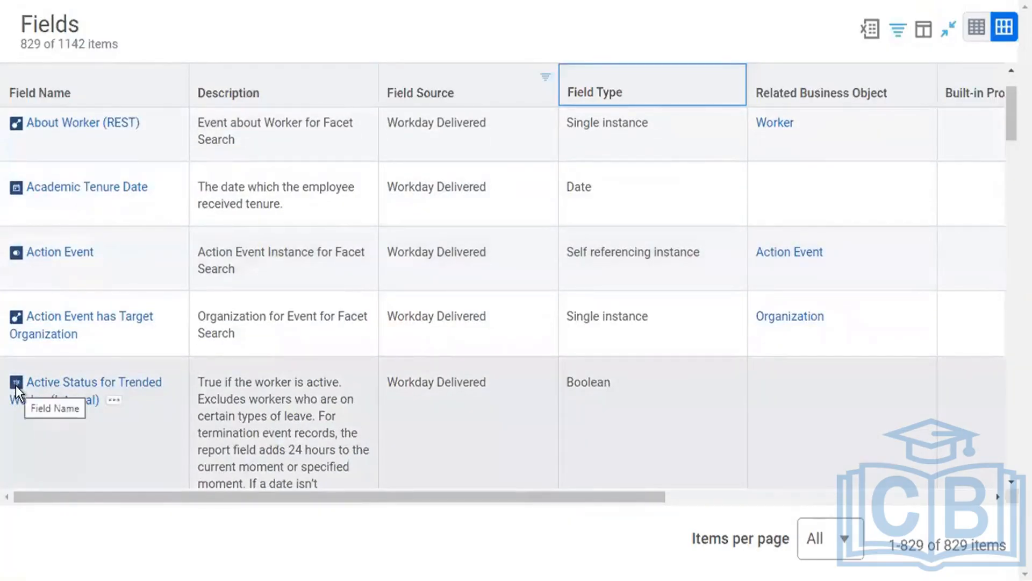
{"action": "key", "text": "ctrl+plus"}
{"action": "key", "text": "ctrl+plus"}
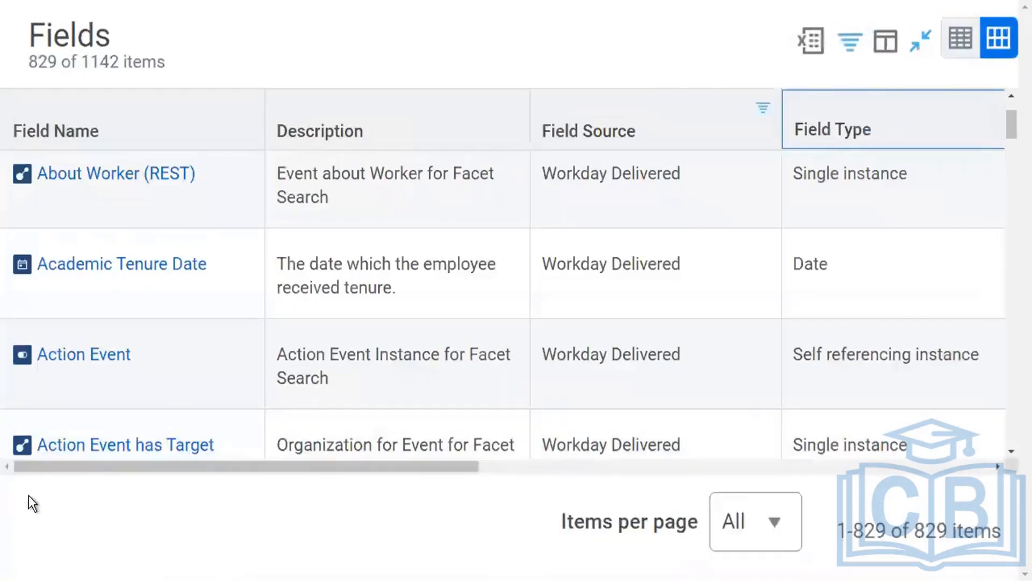
{"action": "scroll", "coordinate": [62, 390], "scroll_direction": "down", "scroll_amount": 1}
{"action": "scroll", "coordinate": [63, 391], "scroll_direction": "down", "scroll_amount": 3}
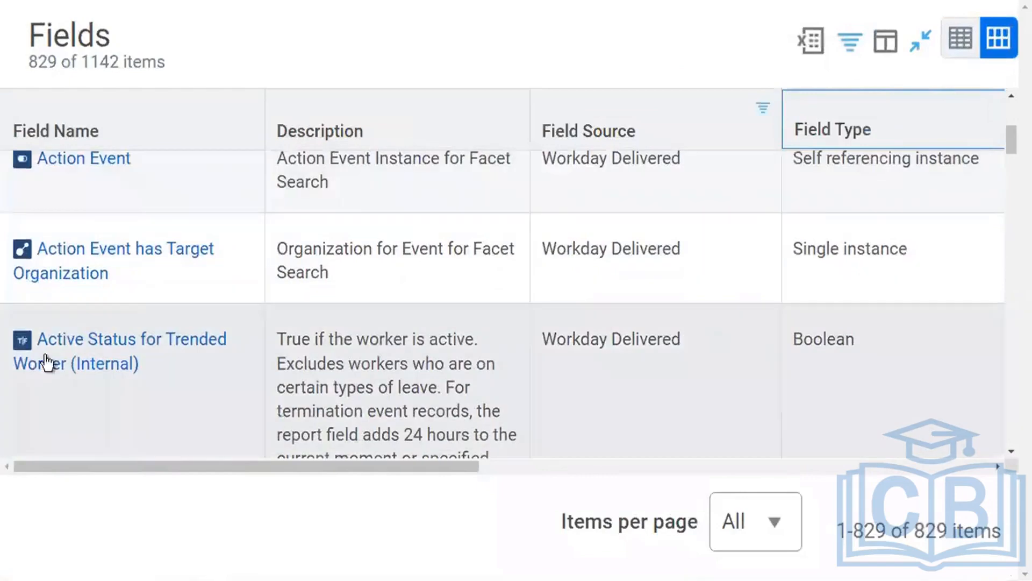
{"action": "mouse_move", "coordinate": [28, 345]}
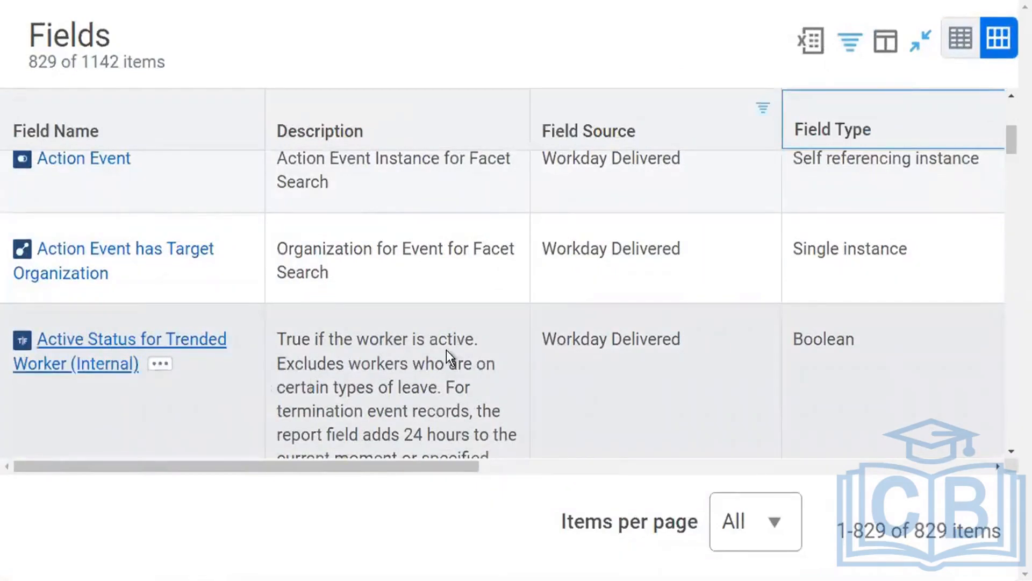
{"action": "double_click", "coordinate": [818, 333]}
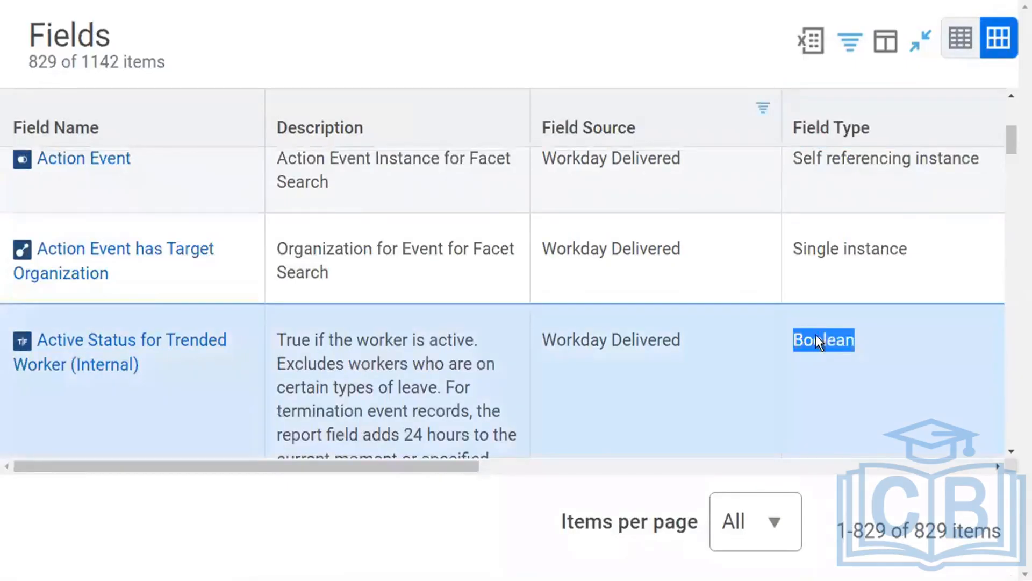
{"action": "left_click", "coordinate": [718, 362]}
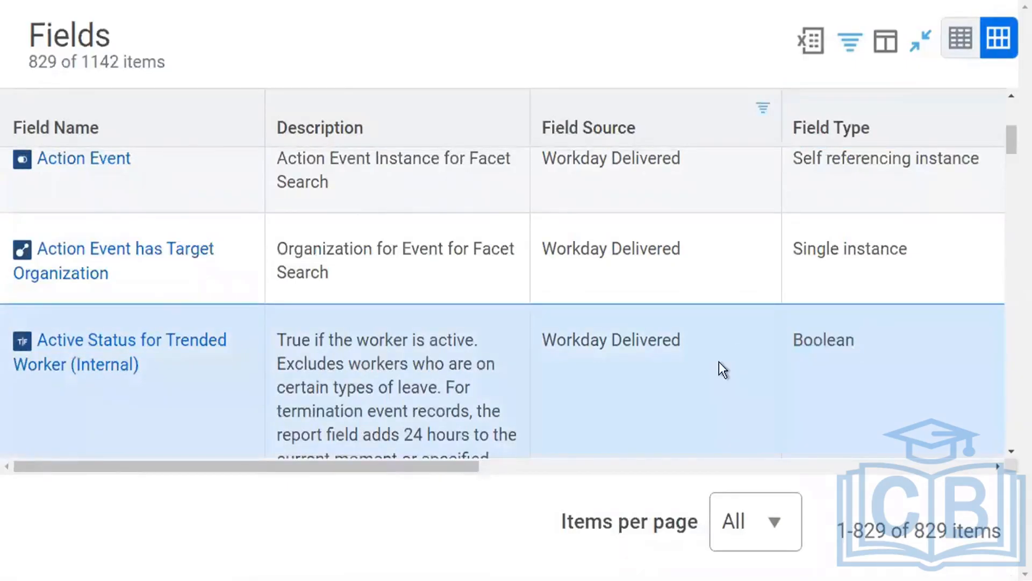
{"action": "scroll", "coordinate": [718, 361], "scroll_direction": "down", "scroll_amount": 4}
{"action": "scroll", "coordinate": [718, 361], "scroll_direction": "down", "scroll_amount": 2}
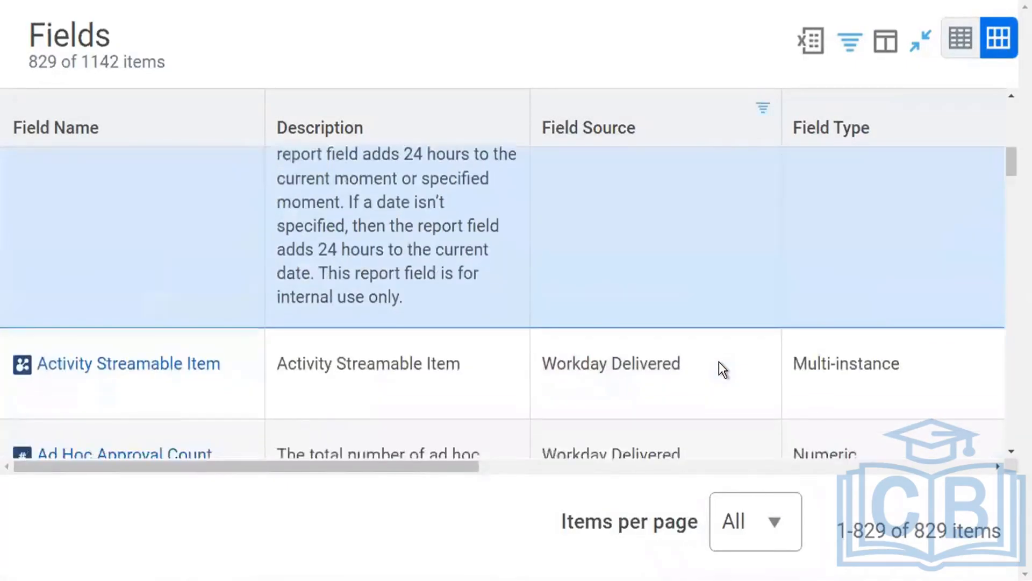
{"action": "mouse_move", "coordinate": [117, 329]}
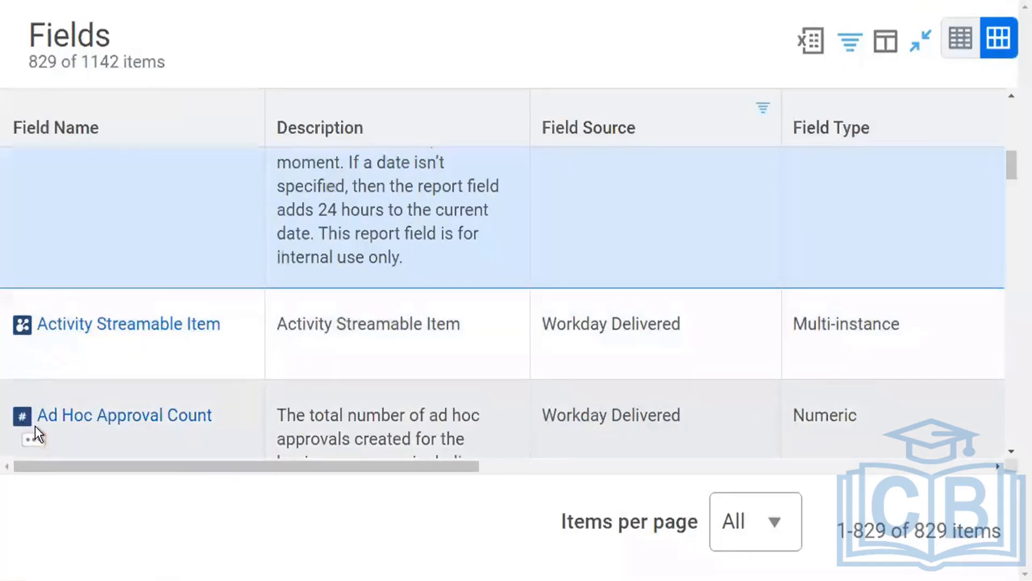
{"action": "double_click", "coordinate": [827, 415]}
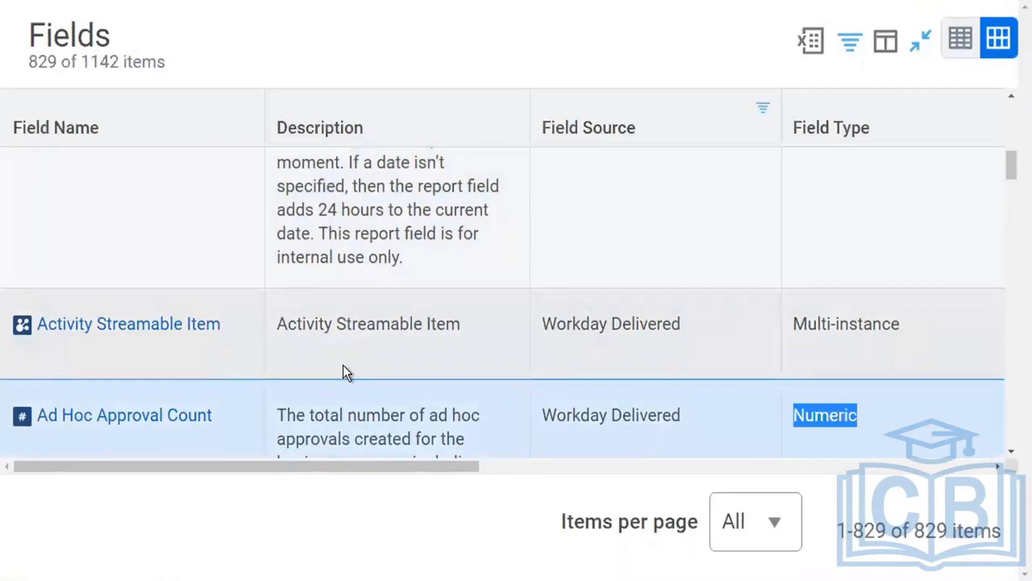
{"action": "scroll", "coordinate": [344, 371], "scroll_direction": "down", "scroll_amount": 3}
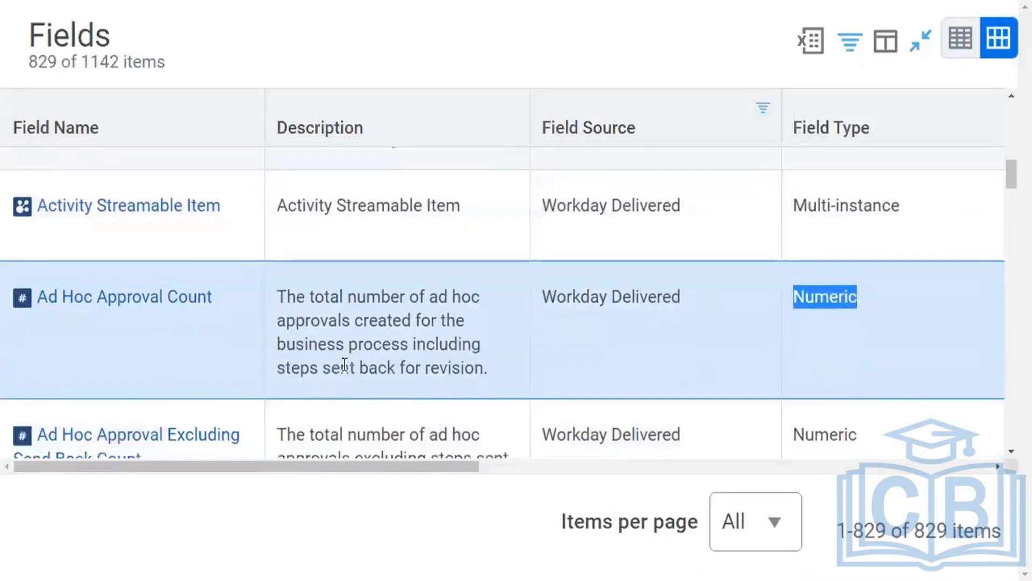
{"action": "scroll", "coordinate": [345, 365], "scroll_direction": "down", "scroll_amount": 6}
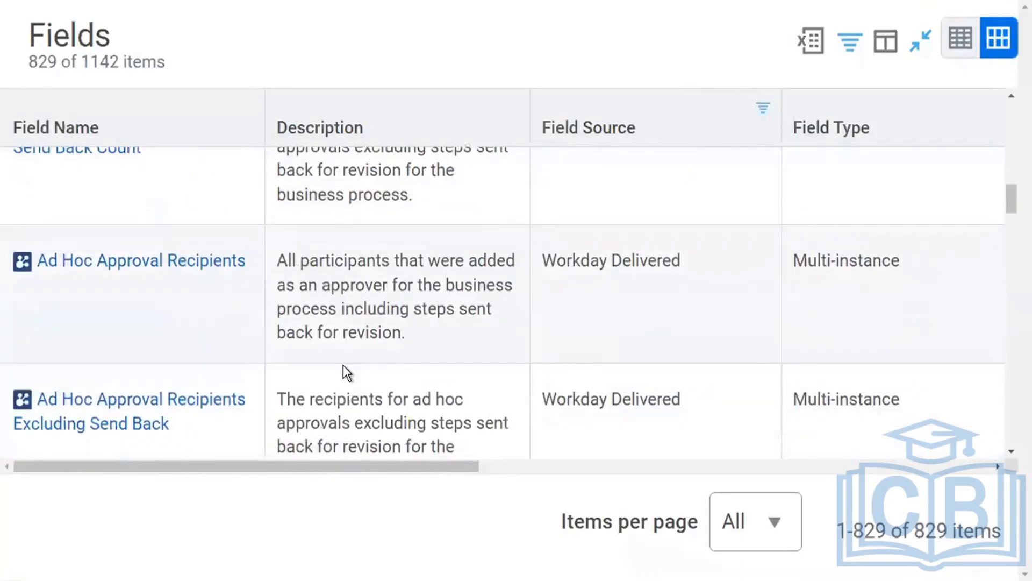
{"action": "scroll", "coordinate": [344, 366], "scroll_direction": "down", "scroll_amount": 4}
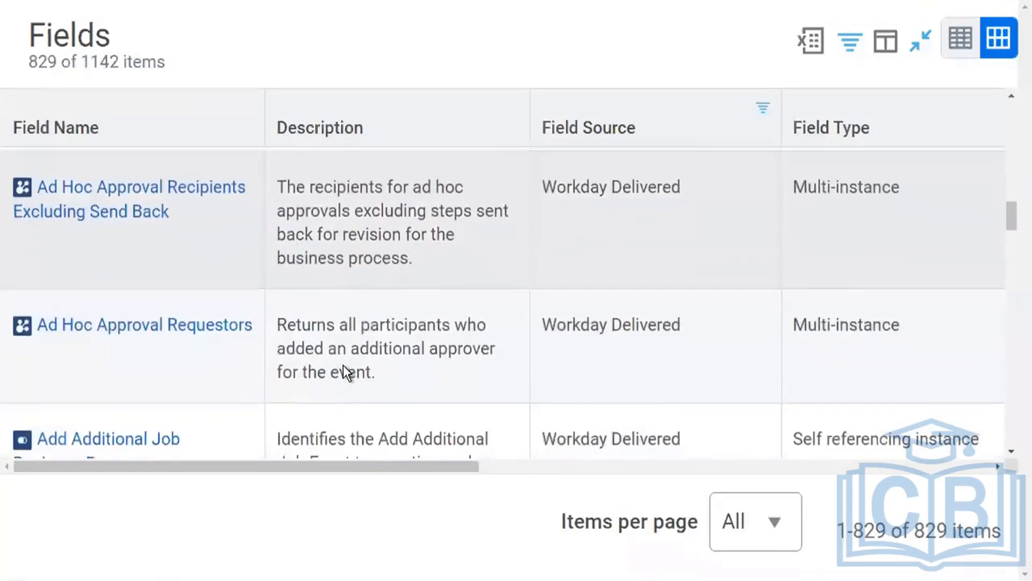
{"action": "scroll", "coordinate": [343, 366], "scroll_direction": "down", "scroll_amount": 5}
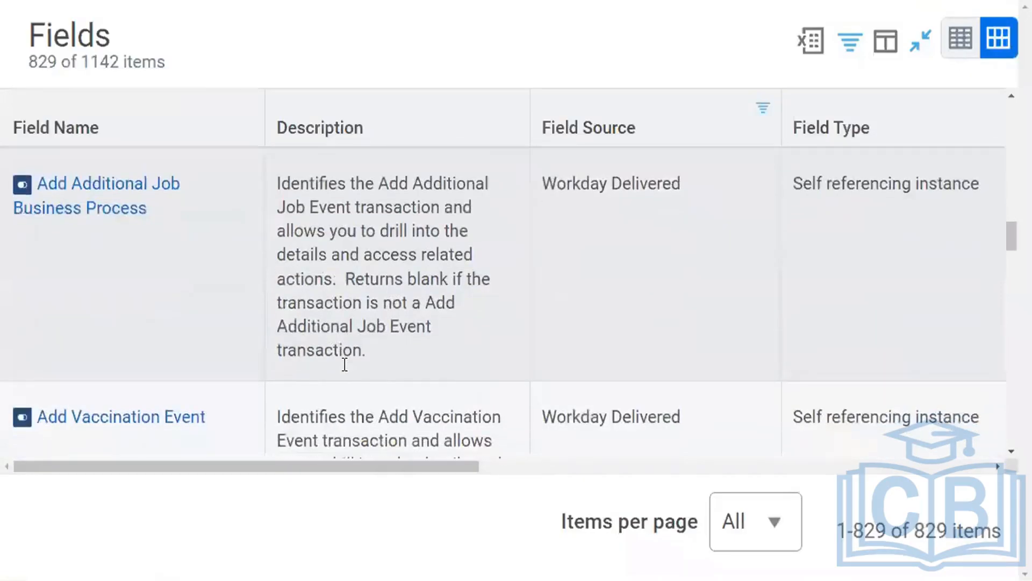
{"action": "scroll", "coordinate": [345, 364], "scroll_direction": "down", "scroll_amount": 5}
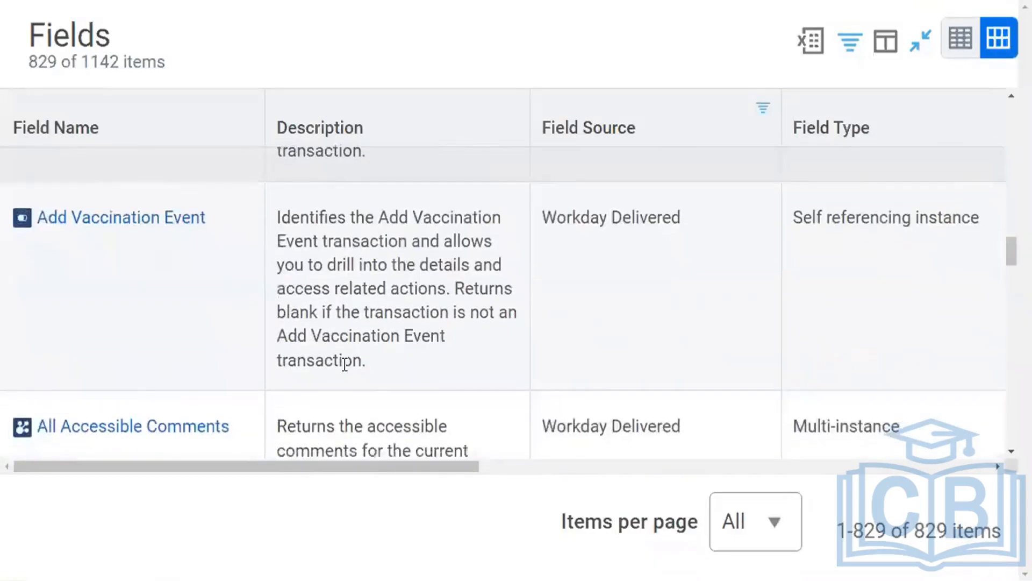
{"action": "scroll", "coordinate": [344, 365], "scroll_direction": "down", "scroll_amount": 6}
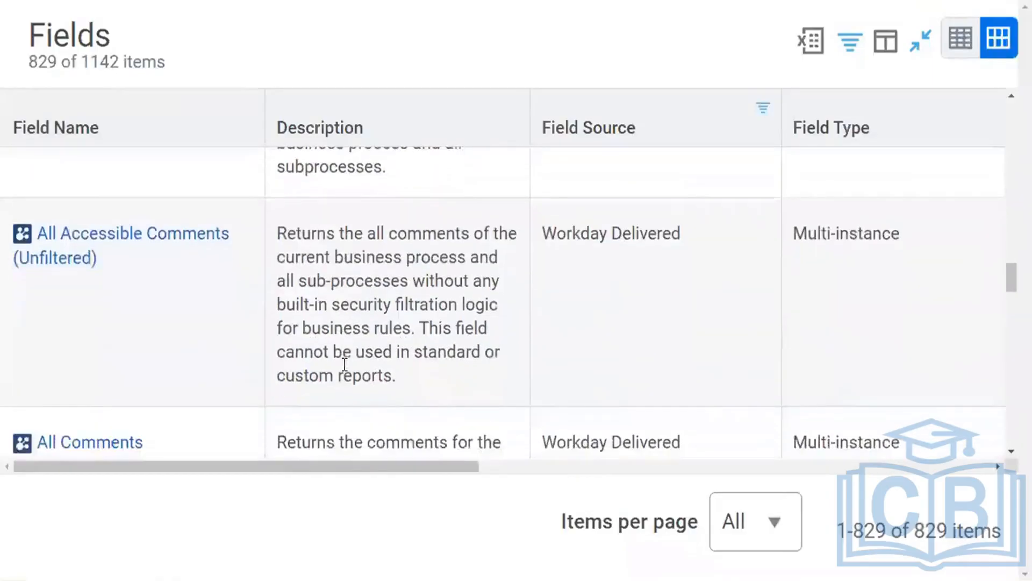
{"action": "scroll", "coordinate": [345, 365], "scroll_direction": "down", "scroll_amount": 9}
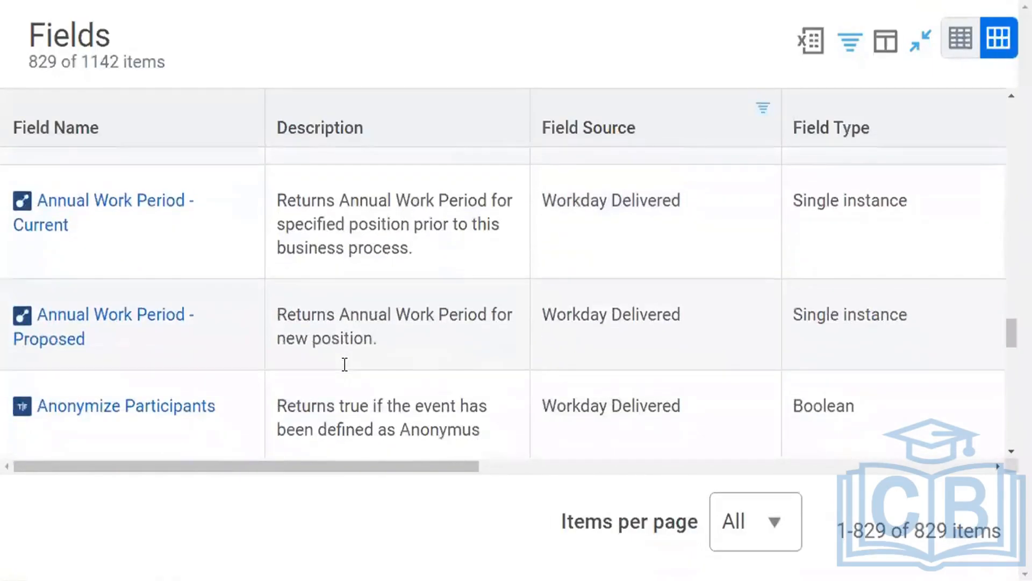
{"action": "scroll", "coordinate": [345, 365], "scroll_direction": "down", "scroll_amount": 2}
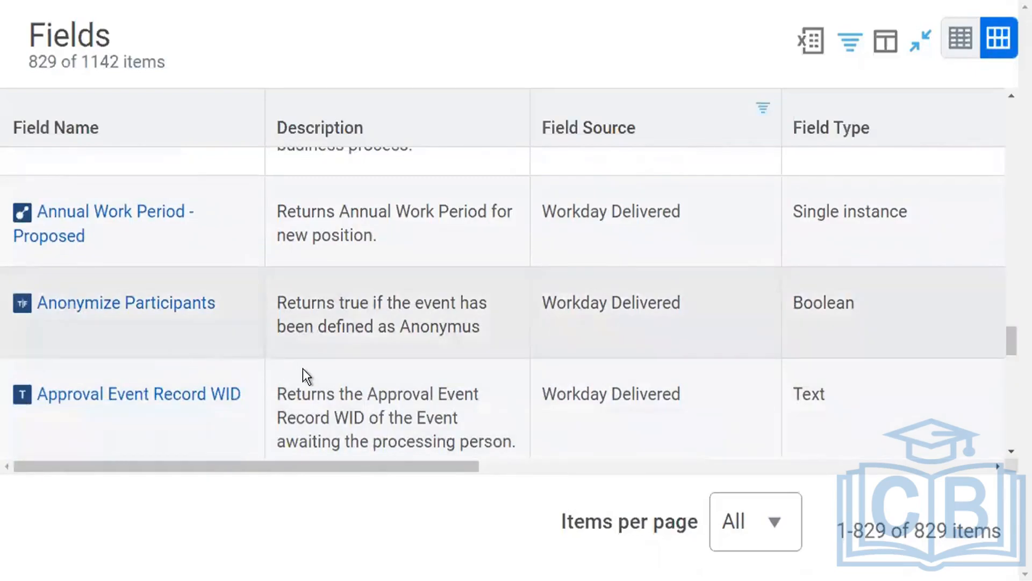
{"action": "scroll", "coordinate": [302, 369], "scroll_direction": "down", "scroll_amount": 5}
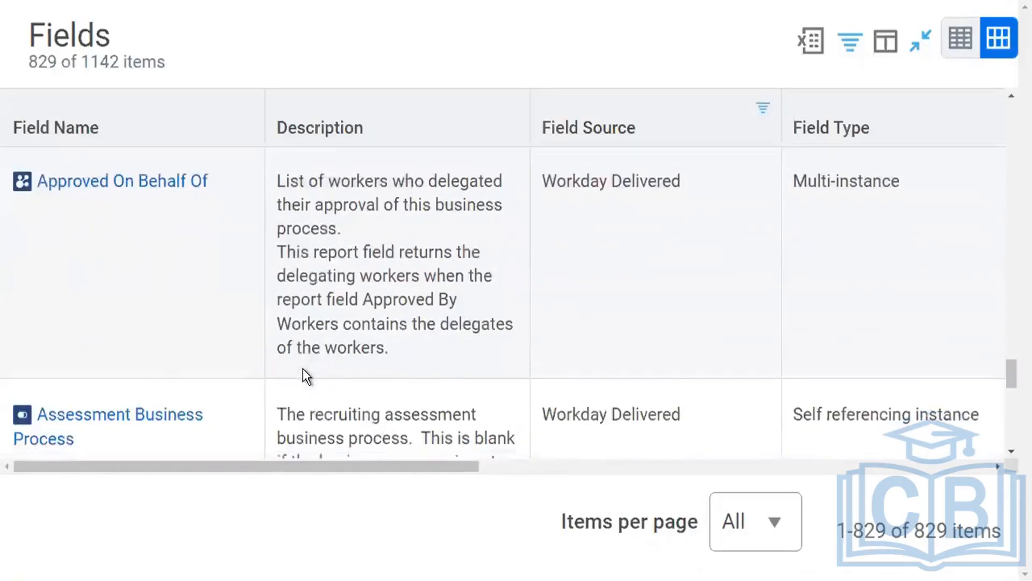
{"action": "scroll", "coordinate": [302, 369], "scroll_direction": "down", "scroll_amount": 6}
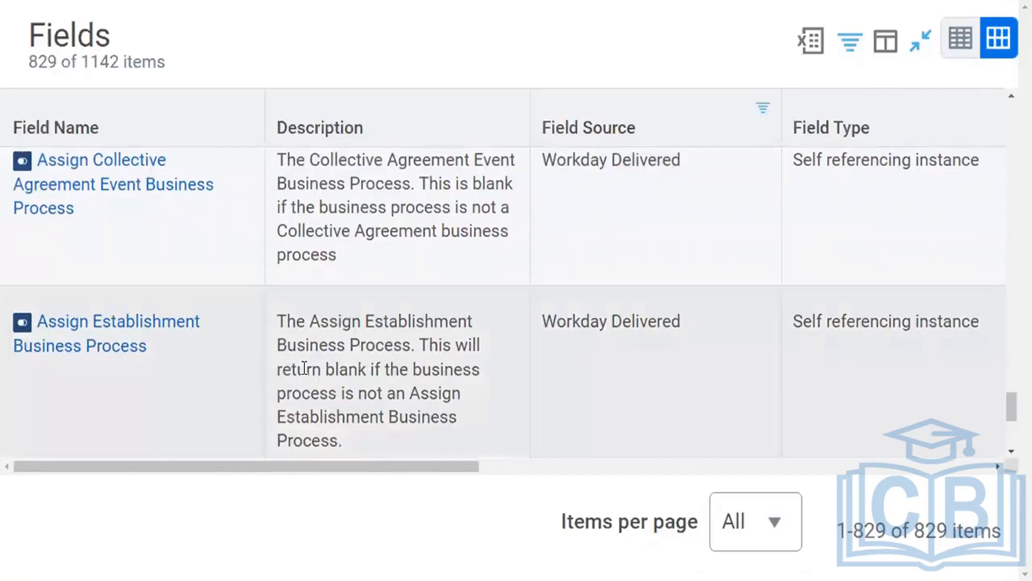
{"action": "scroll", "coordinate": [305, 368], "scroll_direction": "down", "scroll_amount": 5}
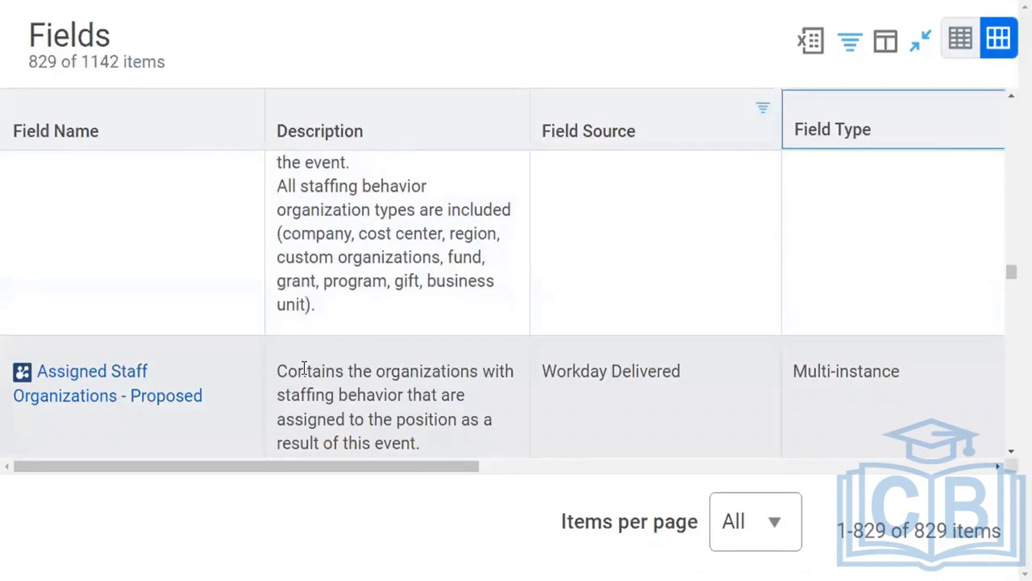
Zoom out three levels and collapse the Fields table back into the Business Object Details page.
{"action": "key", "text": "ctrl+minus"}
{"action": "key", "text": "ctrl+minus"}
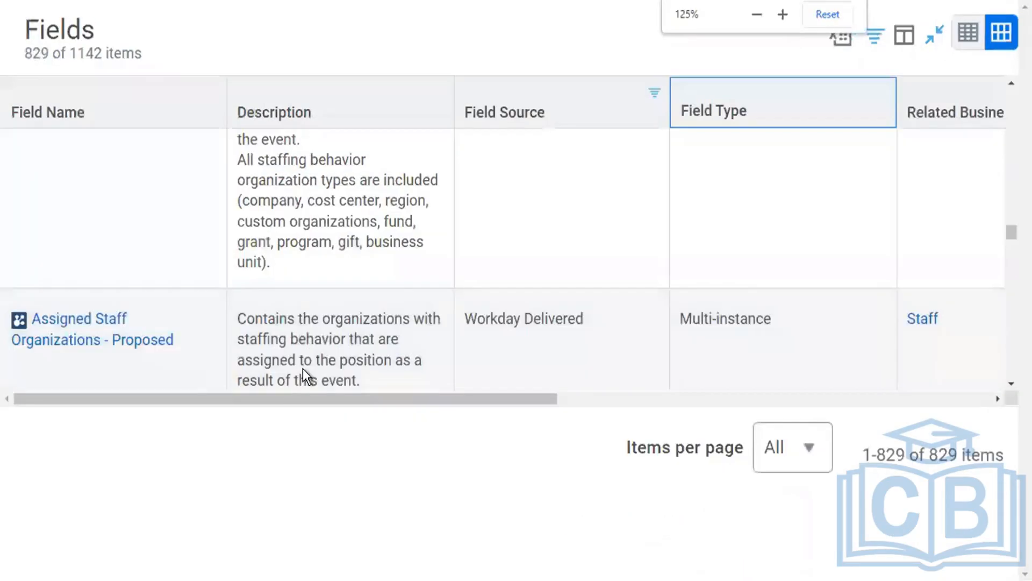
{"action": "key", "text": "ctrl+minus"}
{"action": "key", "text": "ctrl+minus"}
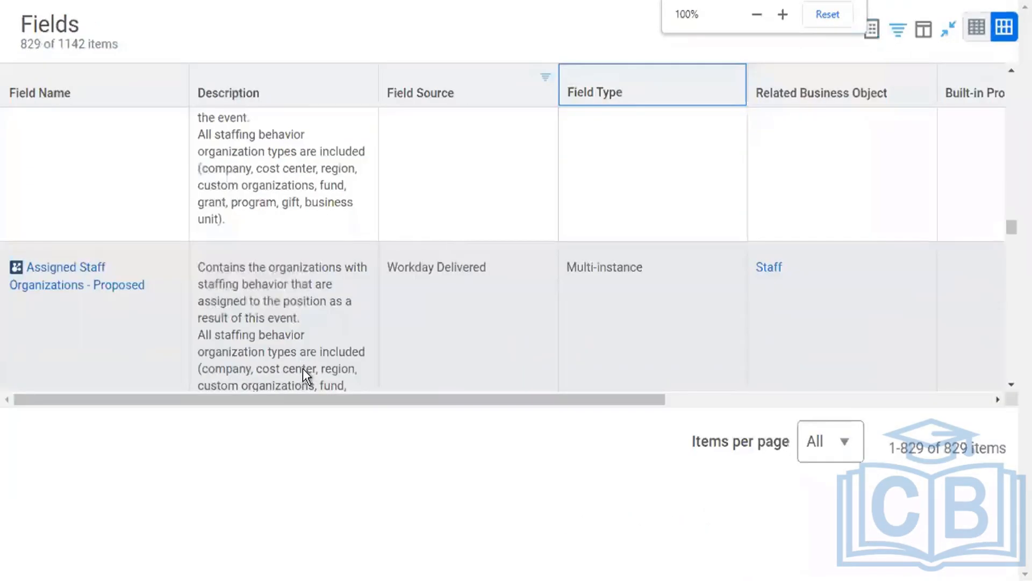
{"action": "key", "text": "ctrl+minus"}
{"action": "scroll", "coordinate": [981, 131], "scroll_direction": "up", "scroll_amount": 3}
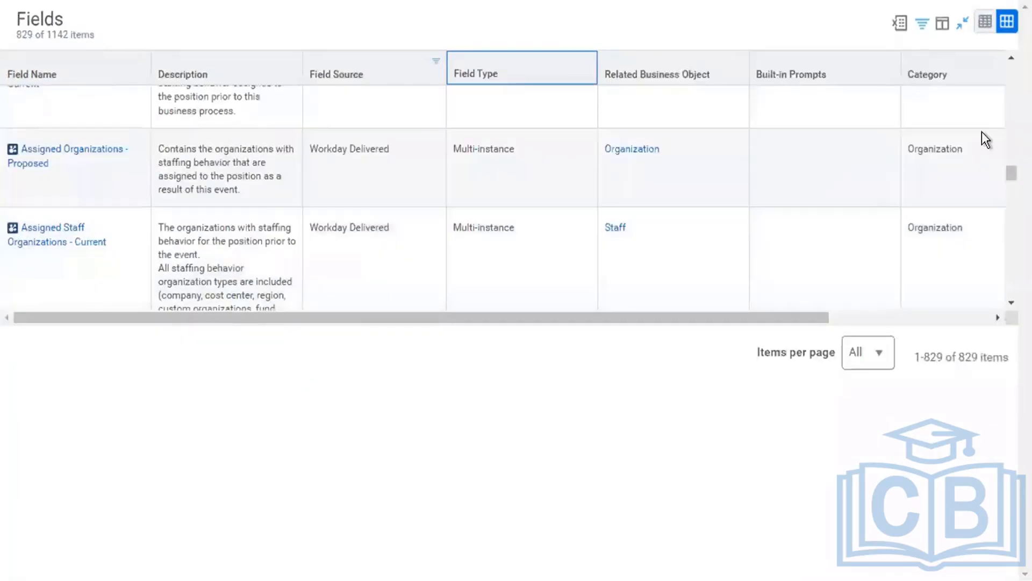
{"action": "left_click", "coordinate": [961, 23]}
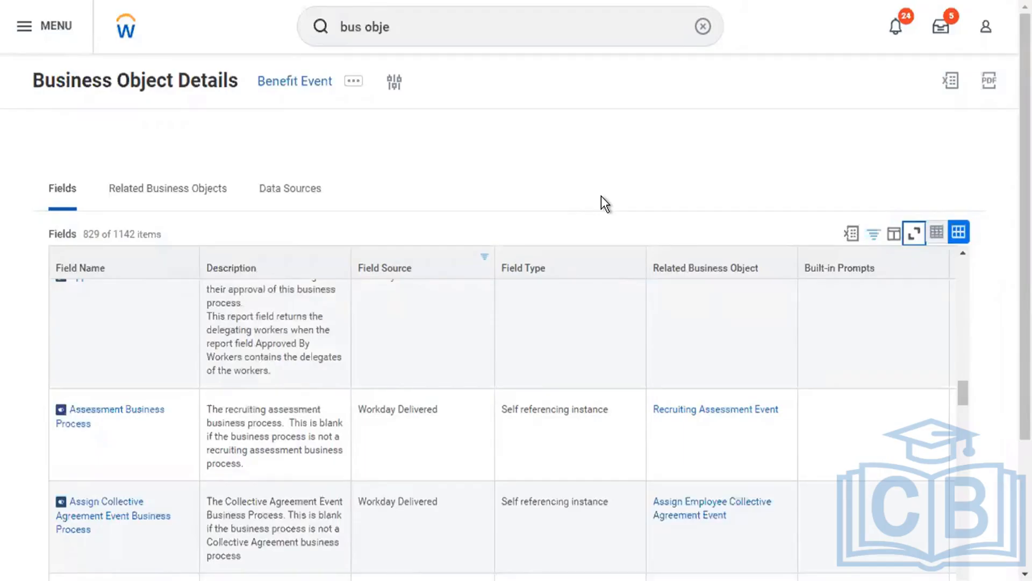
Try a compensation grade profile search, then replace the query with 'start pro'.
{"action": "left_click", "coordinate": [415, 19]}
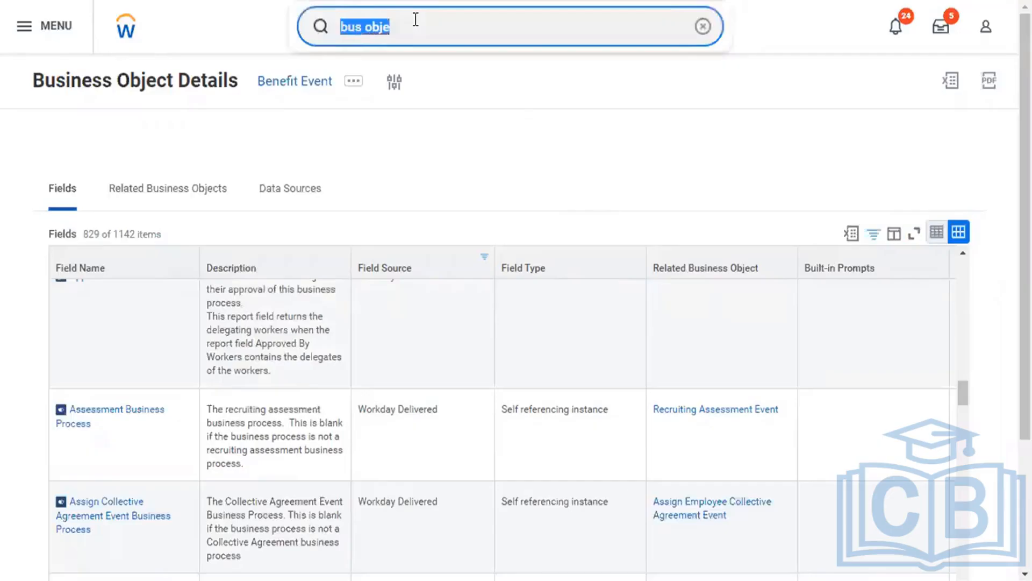
{"action": "type", "text": "commp grade pro"}
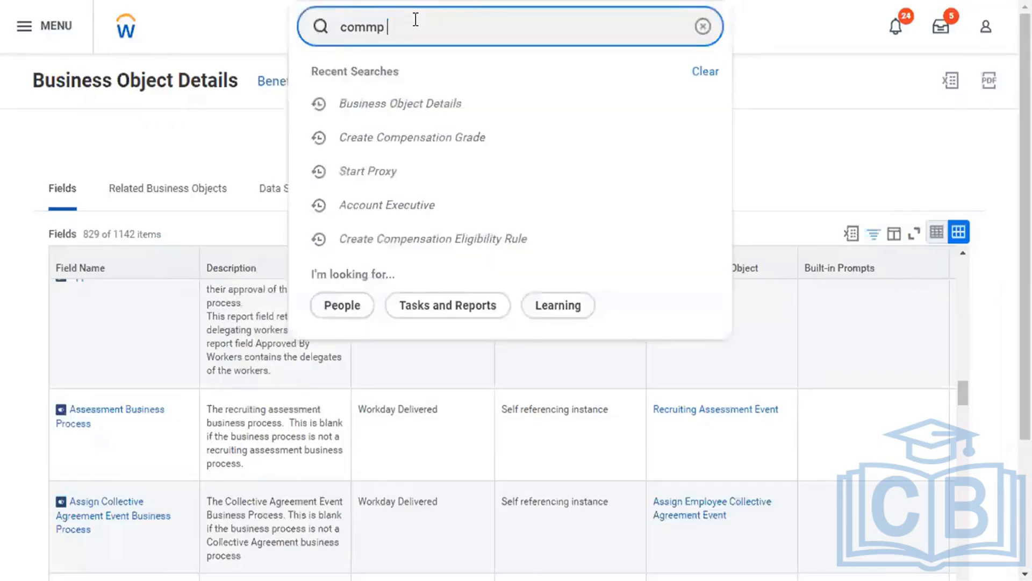
{"action": "key", "text": "Left"}
{"action": "key", "text": "Left"}
{"action": "key", "text": "Left"}
{"action": "key", "text": "Left"}
{"action": "key", "text": "Left"}
{"action": "key", "text": "Left"}
{"action": "key", "text": "Left"}
{"action": "key", "text": "Left"}
{"action": "key", "text": "Left"}
{"action": "key", "text": "Left"}
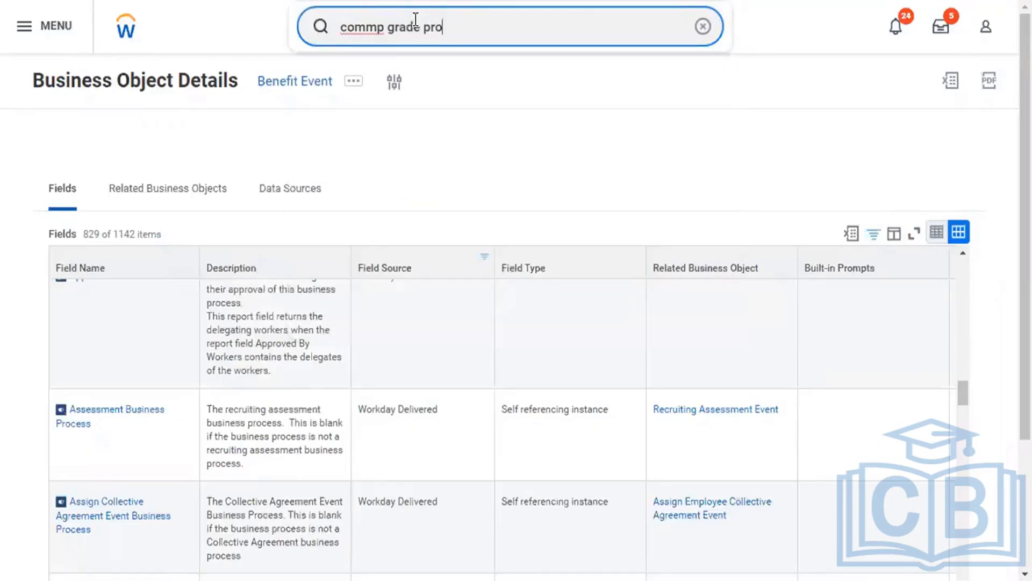
{"action": "key", "text": "Left"}
{"action": "key", "text": "BackSpace"}
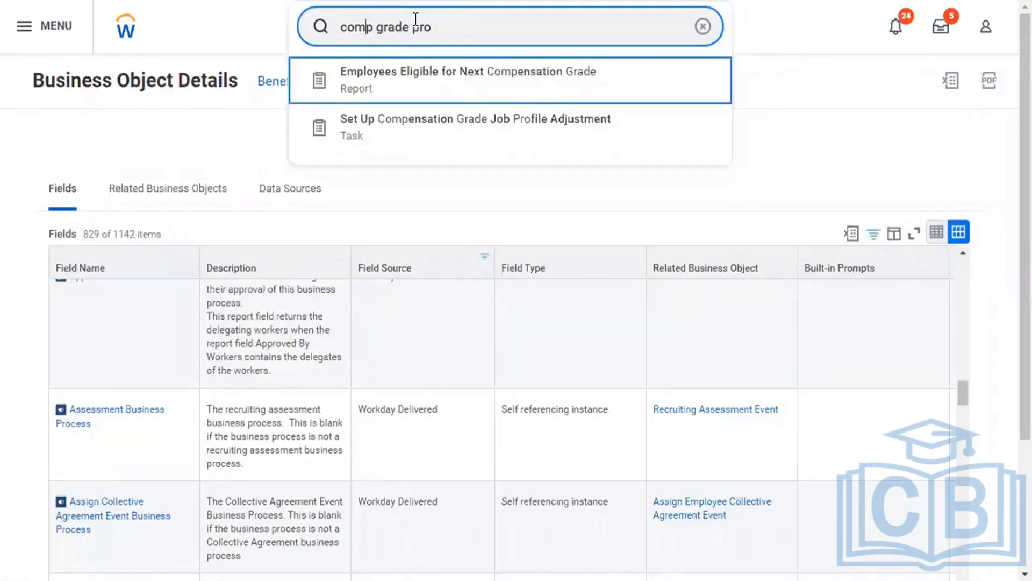
{"action": "key", "text": "Down"}
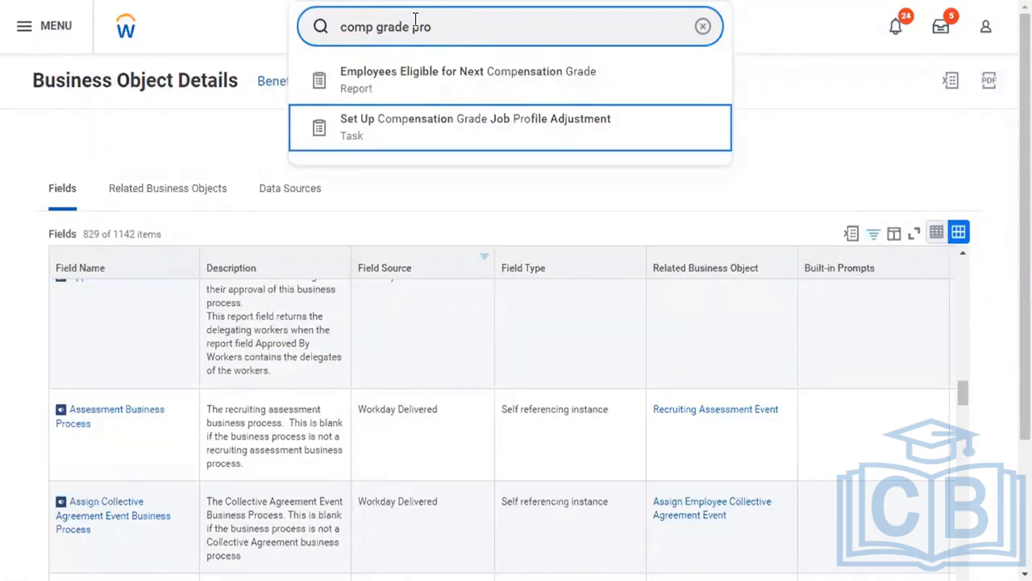
{"action": "left_click", "coordinate": [466, 30]}
{"action": "type", "text": "file"}
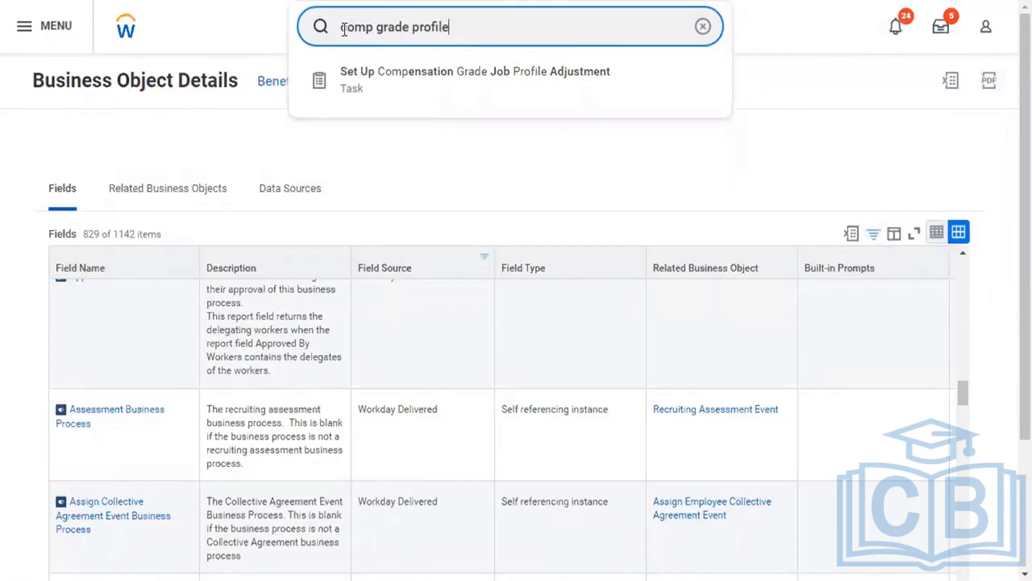
{"action": "key", "text": "ctrl+a"}
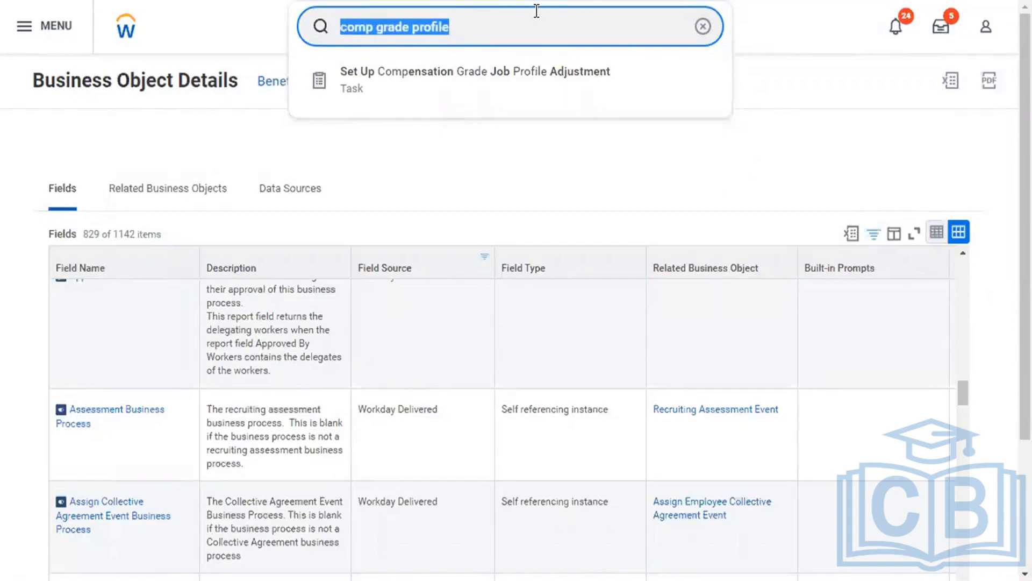
{"action": "type", "text": "start pro"}
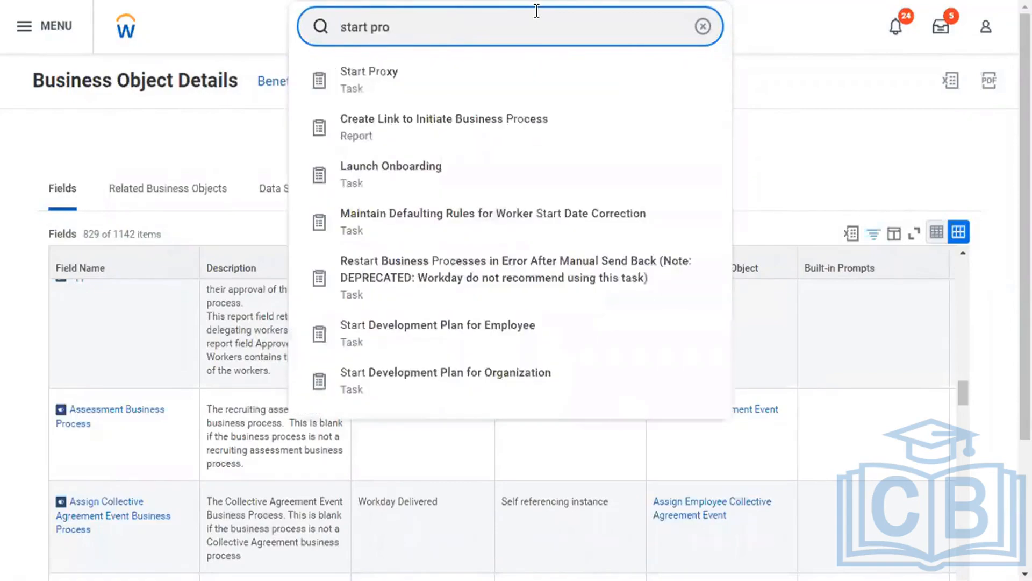
Start a proxy session, choosing the worker to act as in the Act As prompt.
{"action": "left_click", "coordinate": [520, 72]}
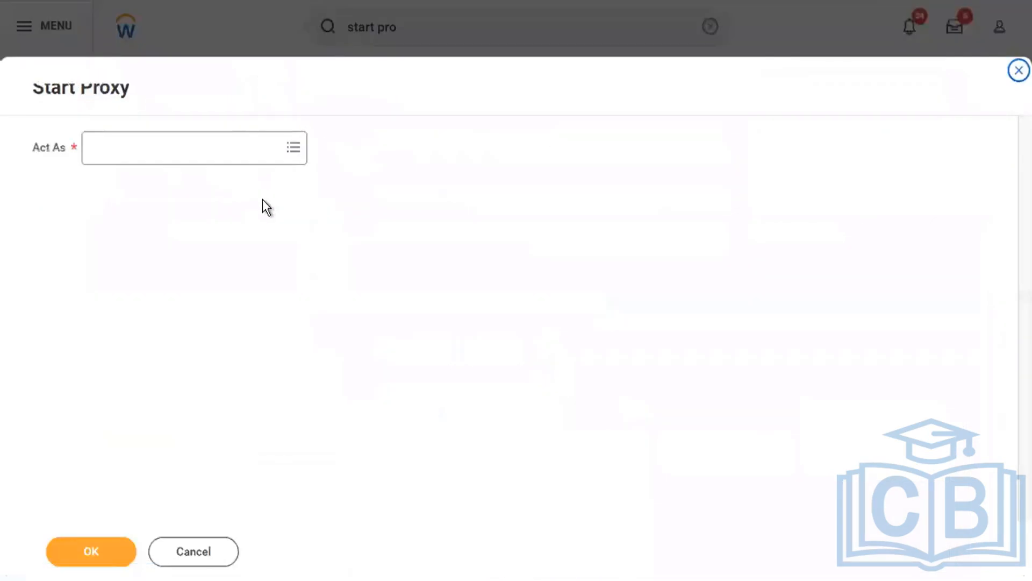
{"action": "left_click", "coordinate": [228, 147]}
{"action": "type", "text": "logan mc"}
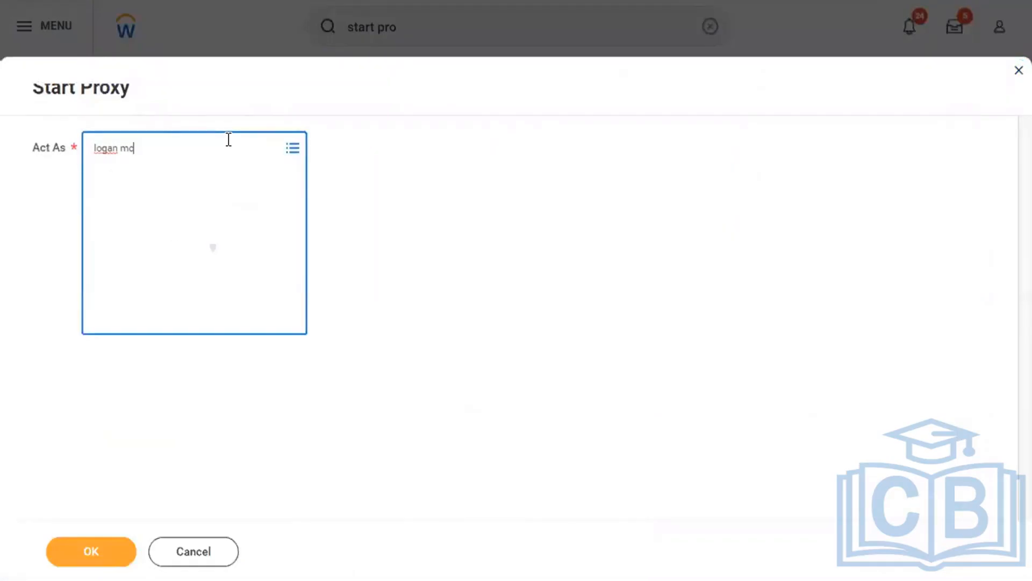
{"action": "left_click", "coordinate": [207, 205]}
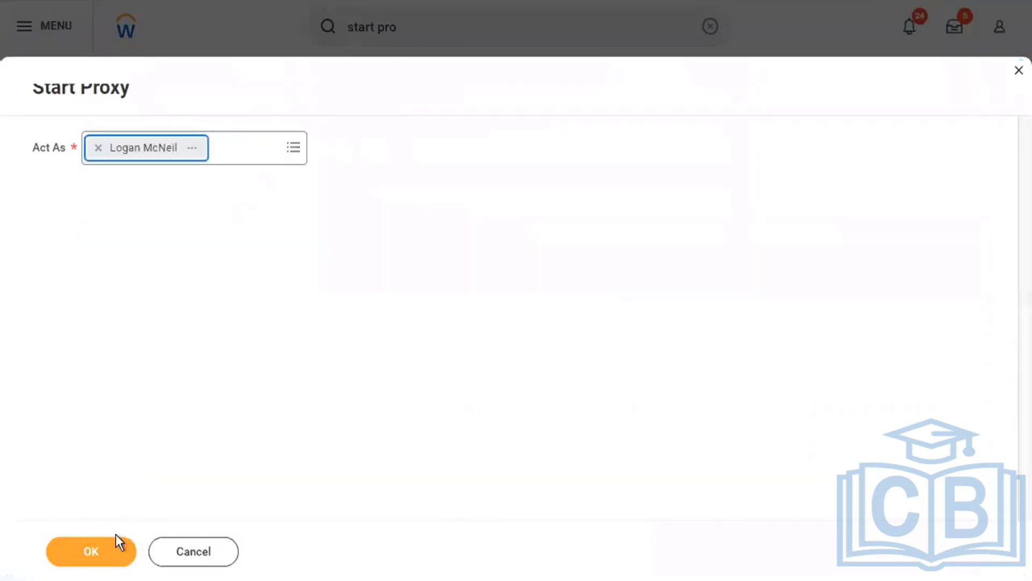
{"action": "left_click", "coordinate": [109, 549]}
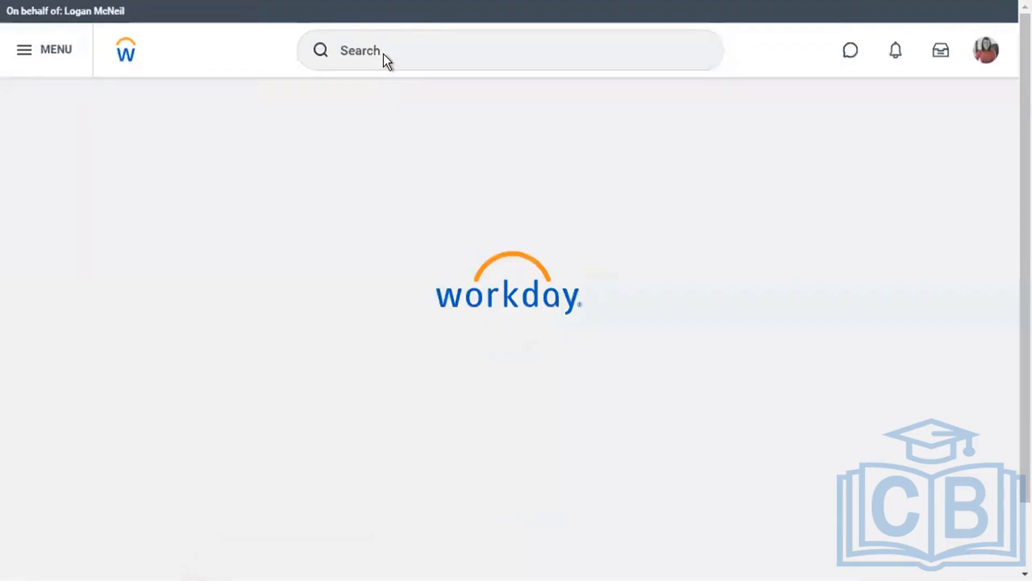
Run Compensation Eligibility Rules for the (Flexgun) Location Hierarchy = America is TRUE rule.
{"action": "left_click", "coordinate": [385, 52]}
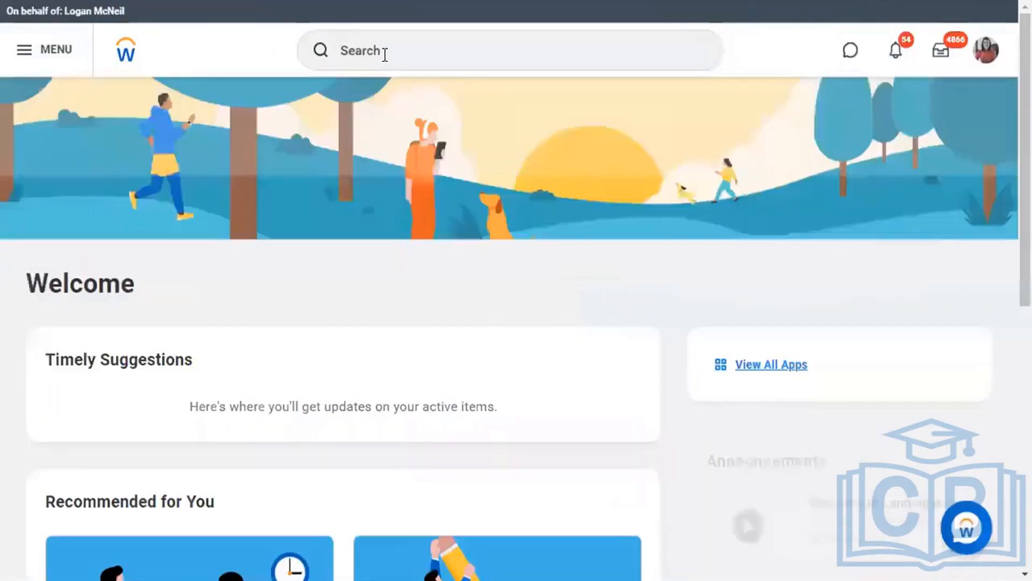
{"action": "left_click", "coordinate": [385, 53]}
{"action": "type", "text": "comp eli "}
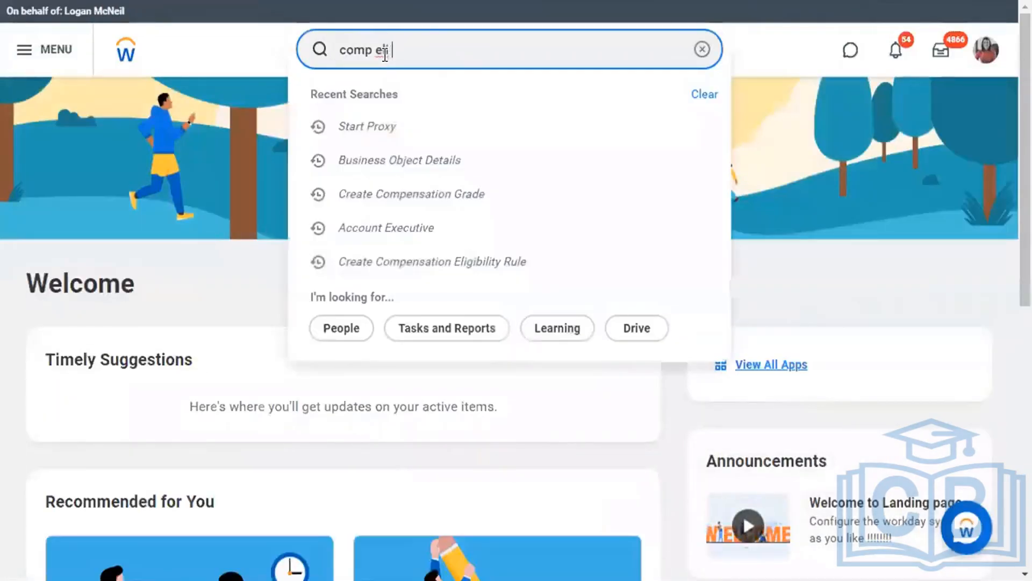
{"action": "type", "text": "rule"}
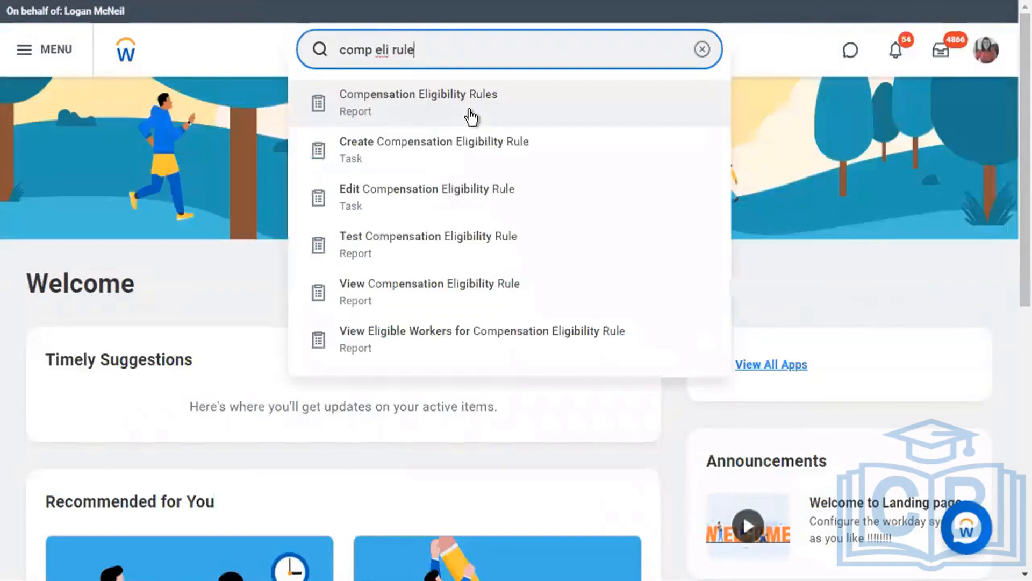
{"action": "left_click", "coordinate": [471, 113]}
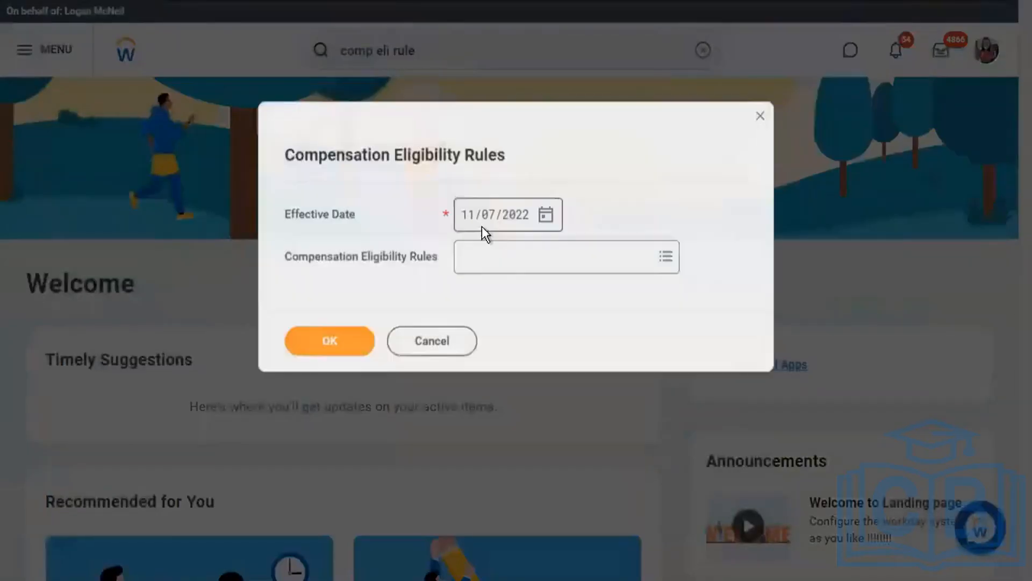
{"action": "left_click", "coordinate": [479, 259]}
{"action": "type", "text": "flexgu"}
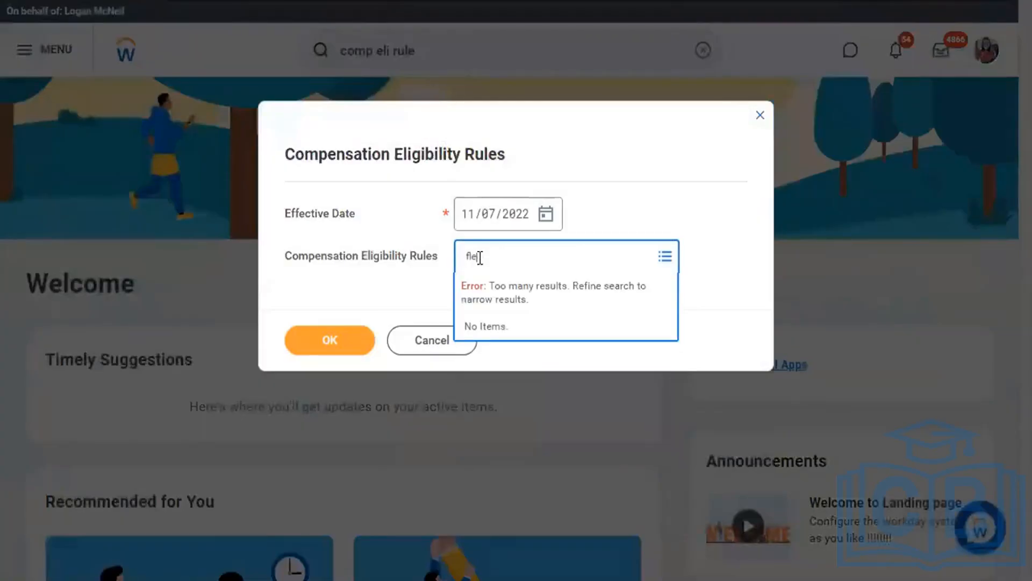
{"action": "type", "text": "n"}
{"action": "key", "text": "Return"}
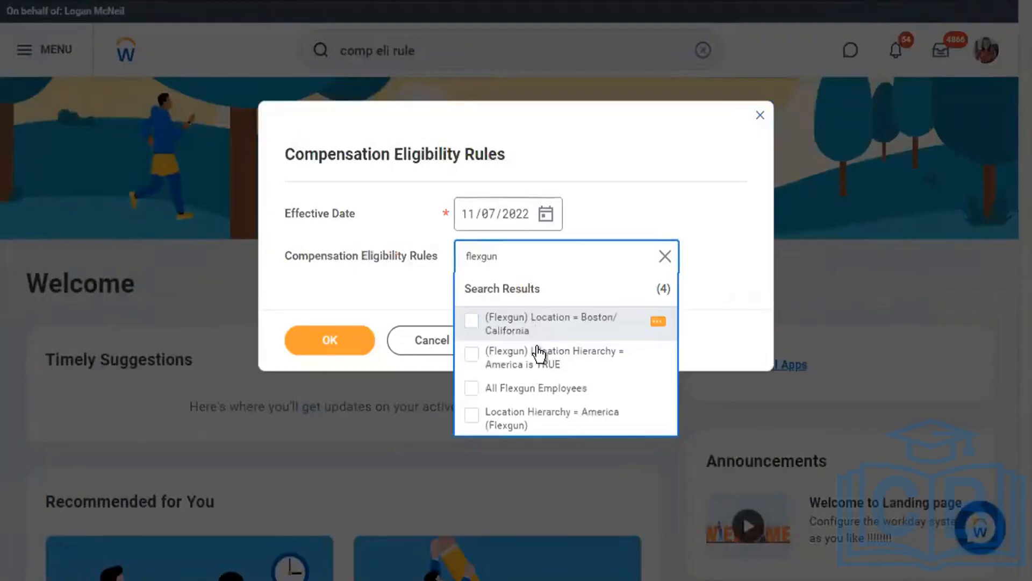
{"action": "left_click", "coordinate": [492, 353]}
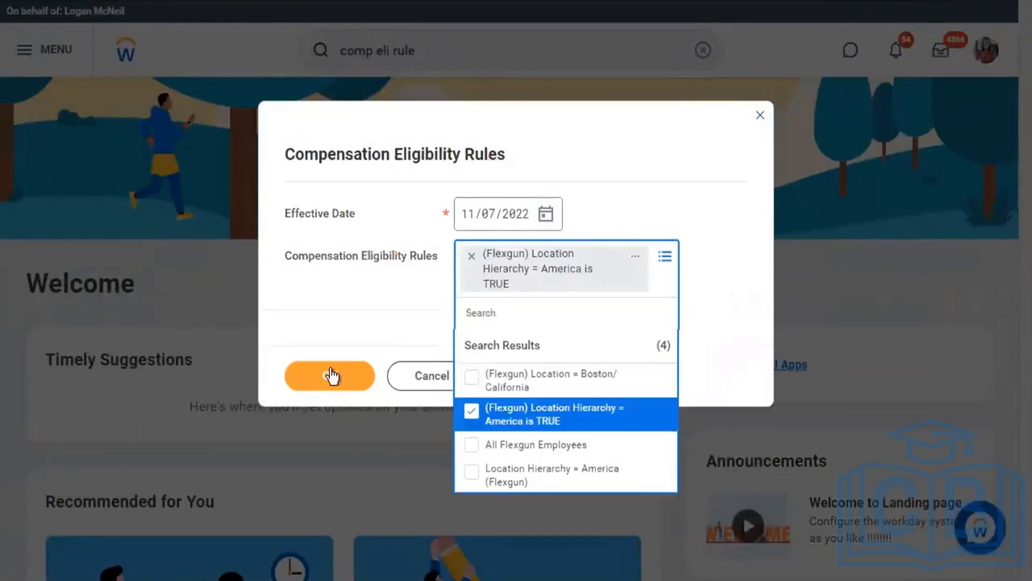
{"action": "left_click", "coordinate": [329, 370]}
{"action": "left_click", "coordinate": [344, 344]}
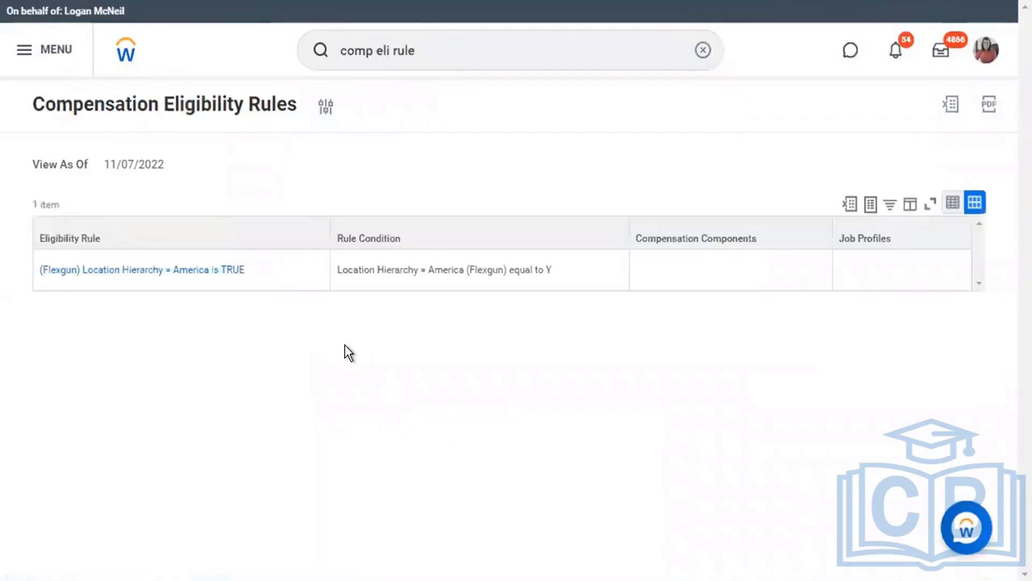
{"action": "left_click", "coordinate": [127, 273]}
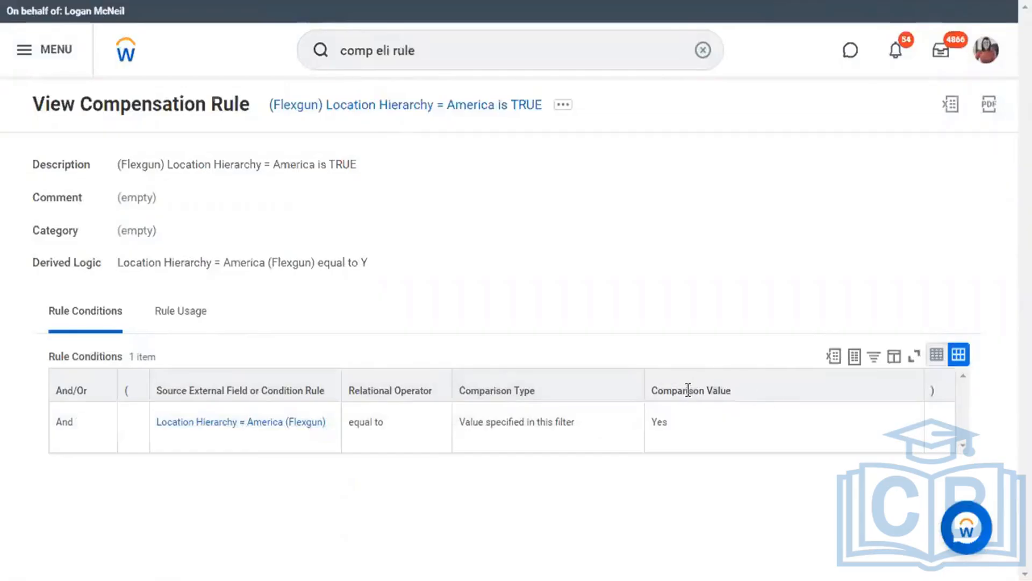
{"action": "left_click_drag", "start_coordinate": [732, 392], "coordinate": [640, 390]}
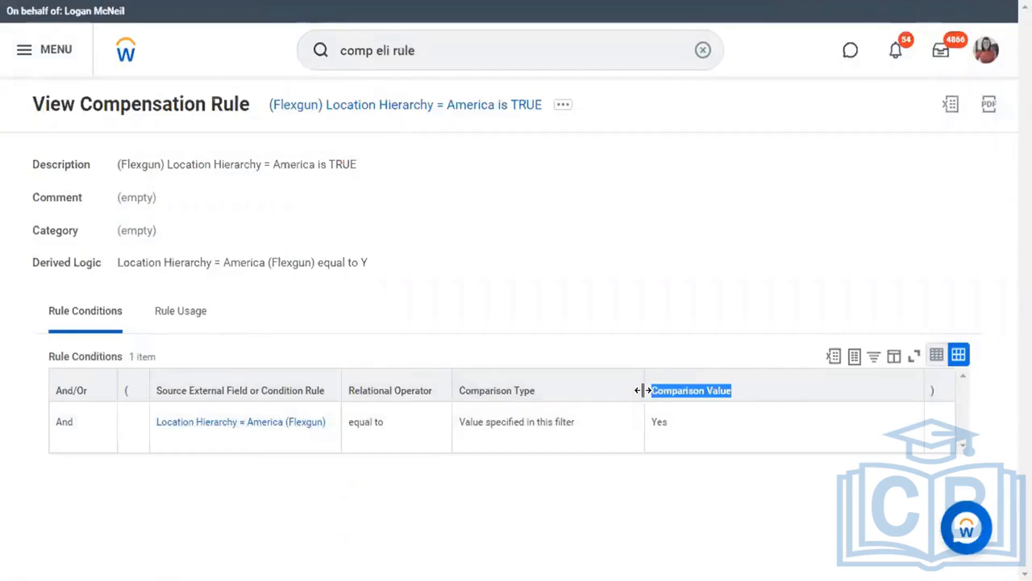
{"action": "left_click", "coordinate": [559, 289]}
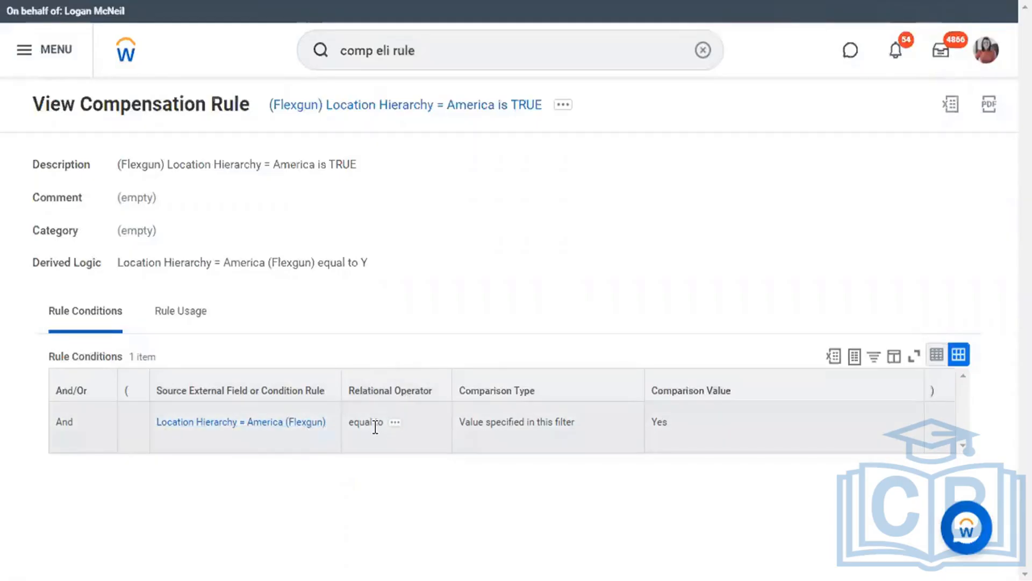
Open the Location Hierarchy = America (Flexgun) rule and check its field is multi-instance.
{"action": "left_click", "coordinate": [302, 428]}
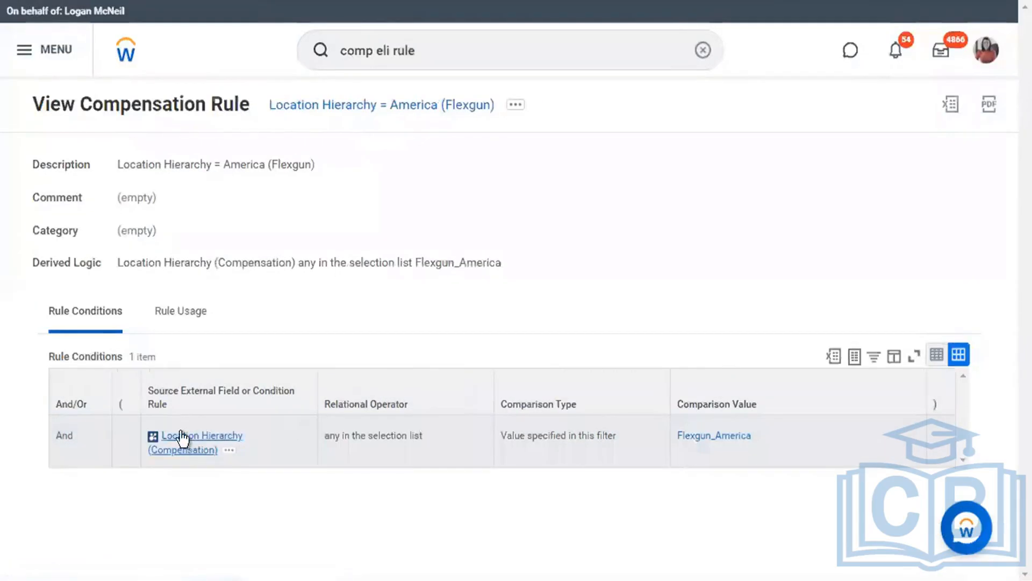
{"action": "left_click", "coordinate": [230, 453]}
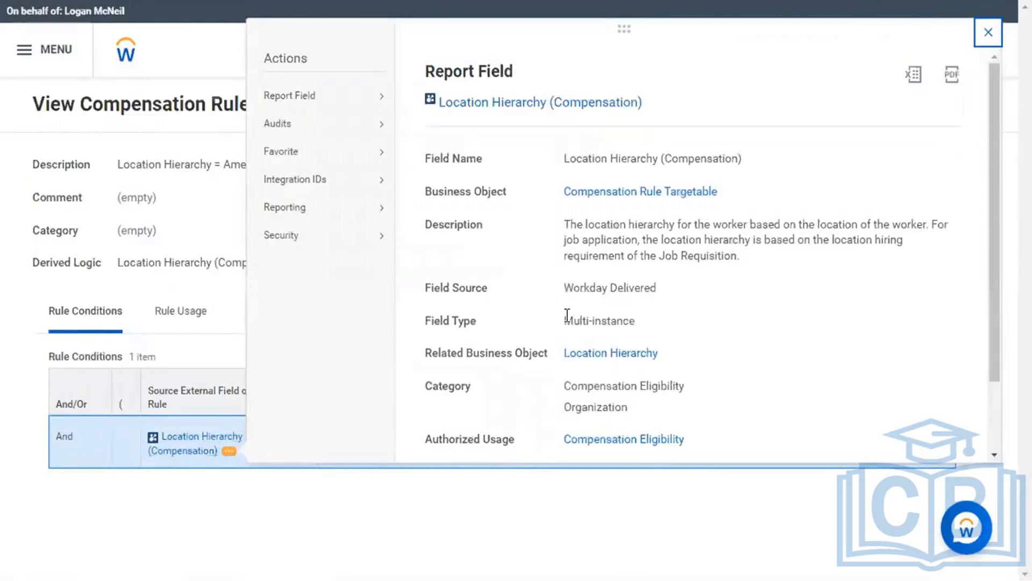
{"action": "triple_click", "coordinate": [614, 321]}
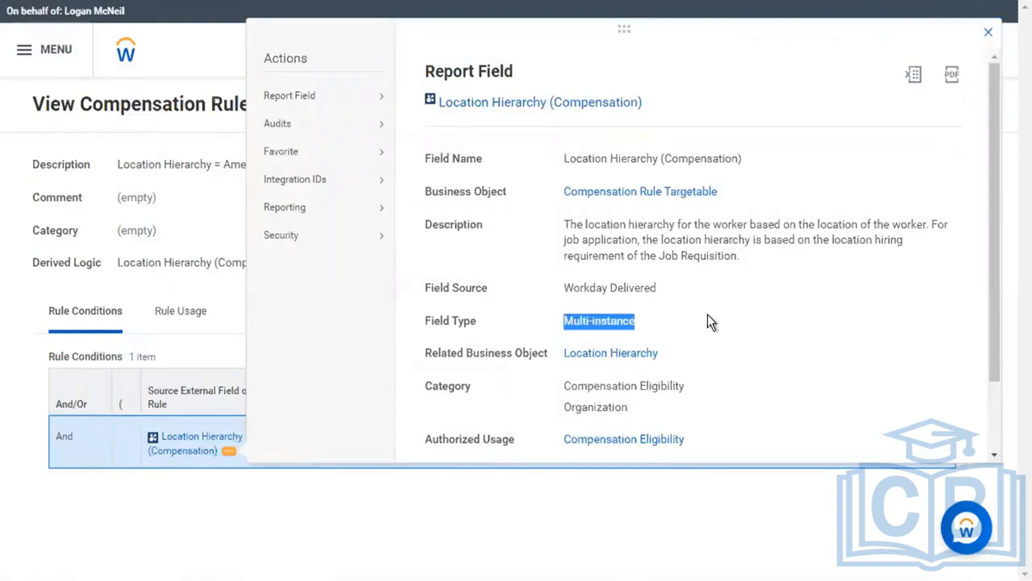
{"action": "left_click", "coordinate": [989, 34]}
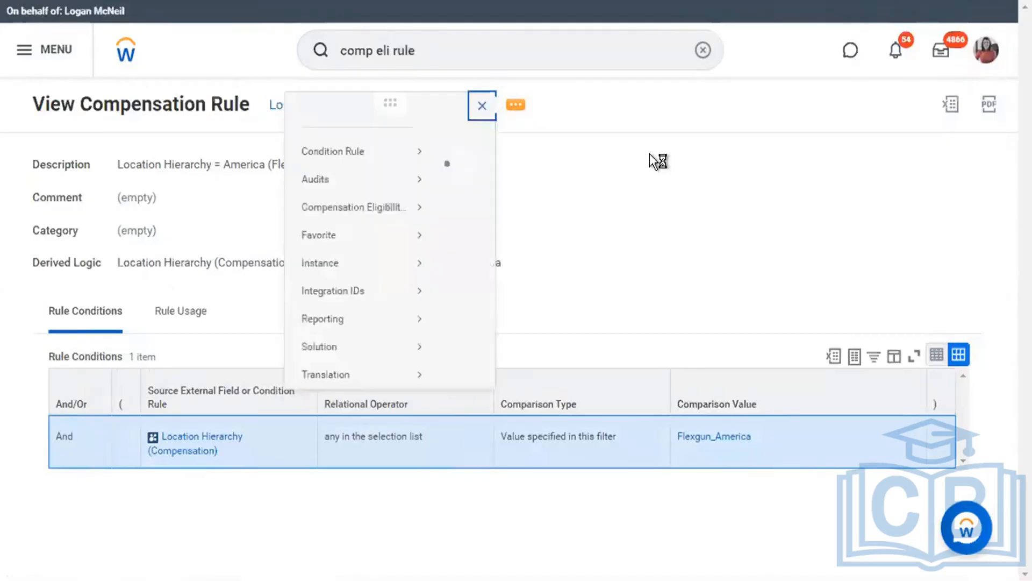
Open the rule for editing via Compensation Eligibility > Edit.
{"action": "mouse_move", "coordinate": [124, 176]}
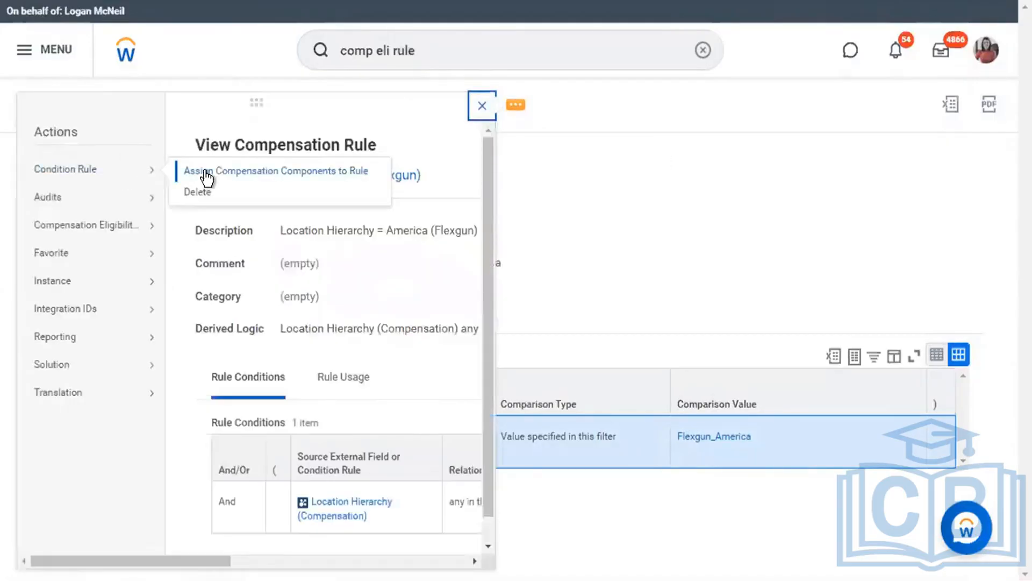
{"action": "mouse_move", "coordinate": [141, 226]}
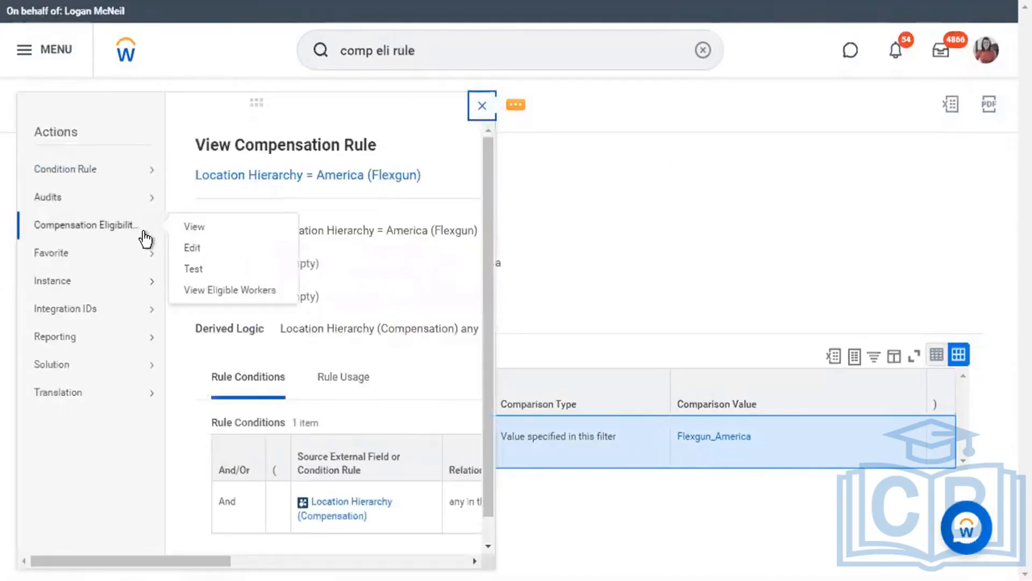
{"action": "left_click", "coordinate": [192, 233]}
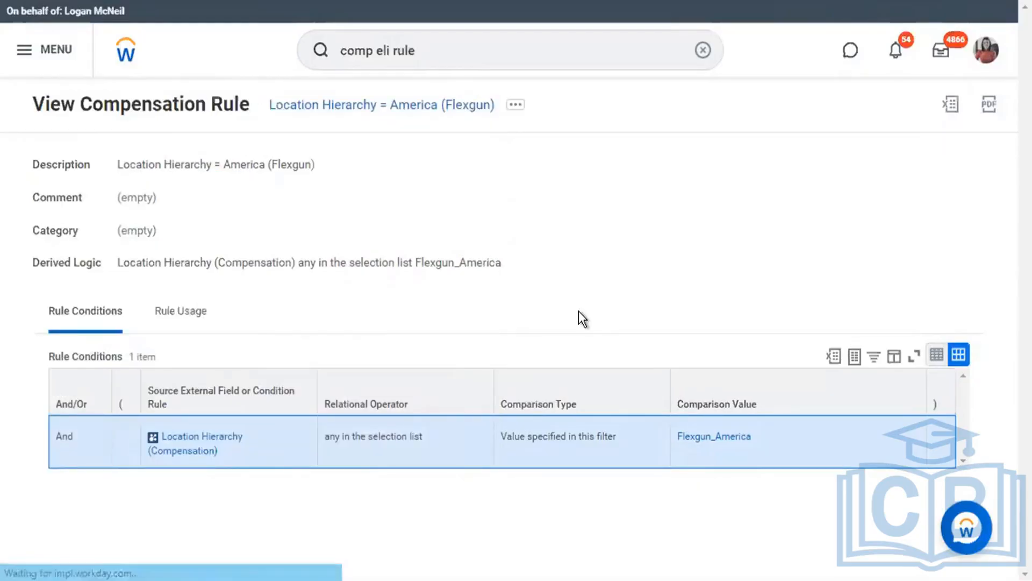
Review the relational operators available for the Location Hierarchy condition.
{"action": "scroll", "coordinate": [495, 324], "scroll_direction": "down", "scroll_amount": 3}
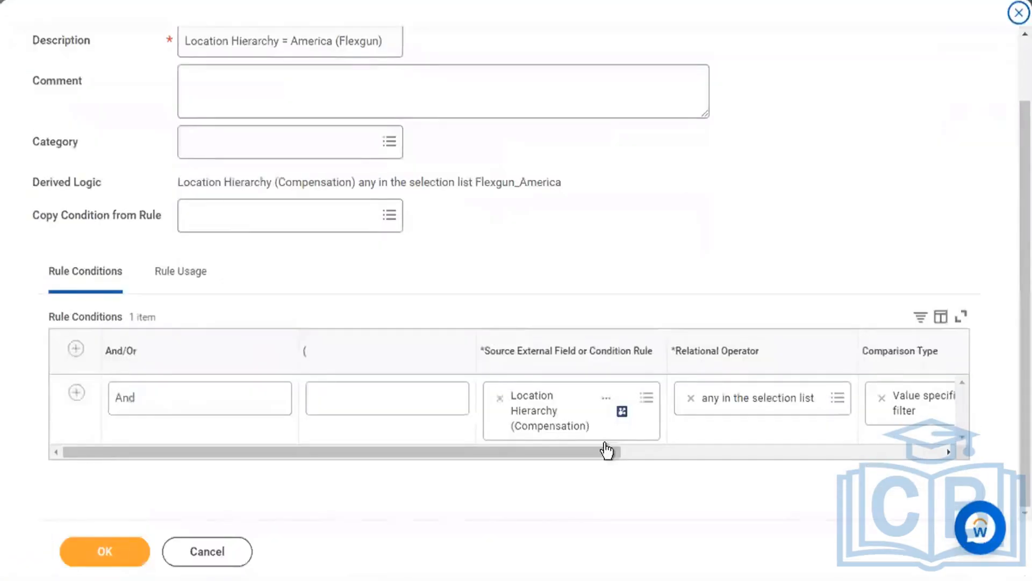
{"action": "left_click", "coordinate": [679, 452]}
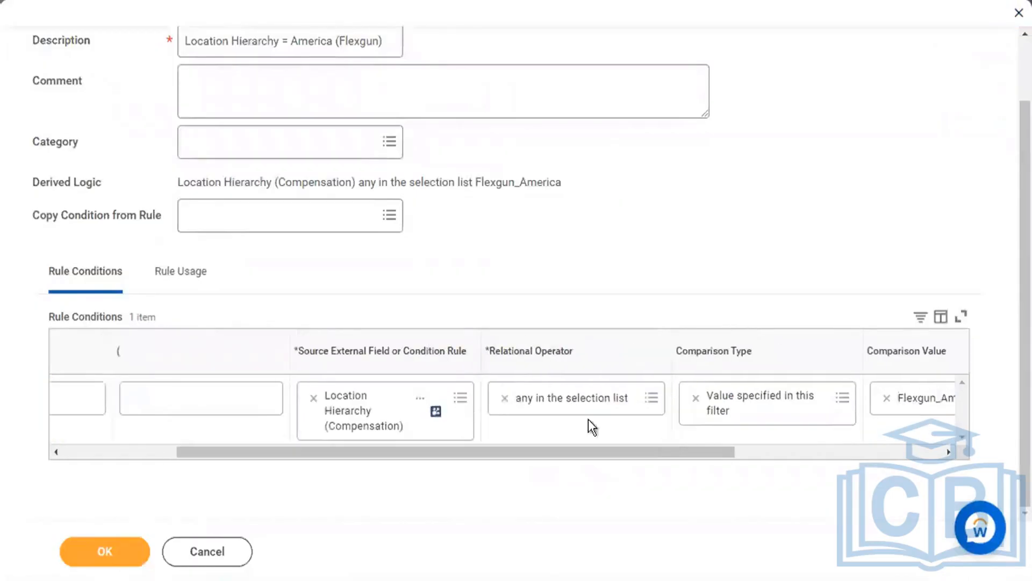
{"action": "left_click", "coordinate": [655, 405]}
{"action": "left_click", "coordinate": [587, 371]}
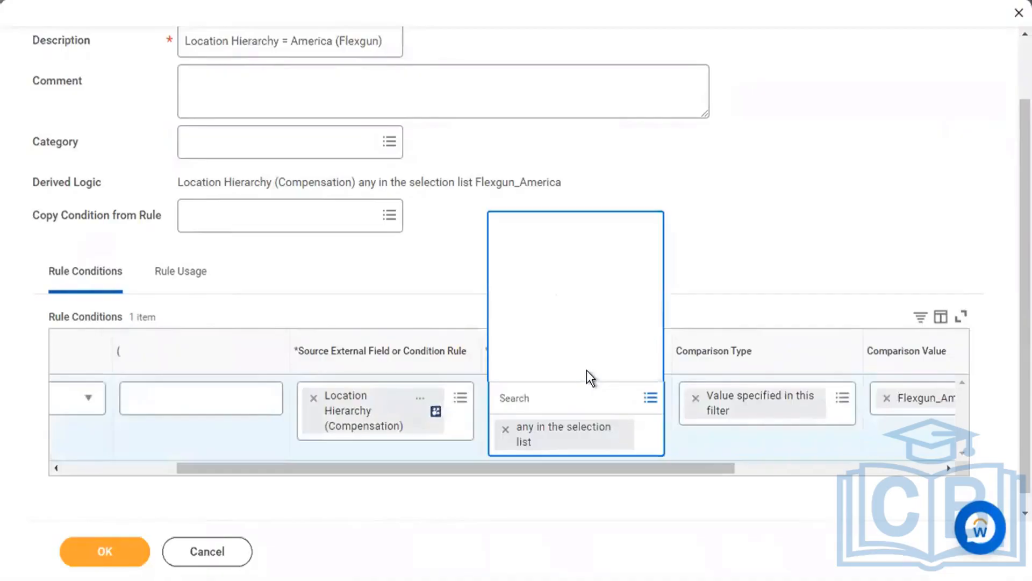
{"action": "scroll", "coordinate": [589, 311], "scroll_direction": "down", "scroll_amount": 3}
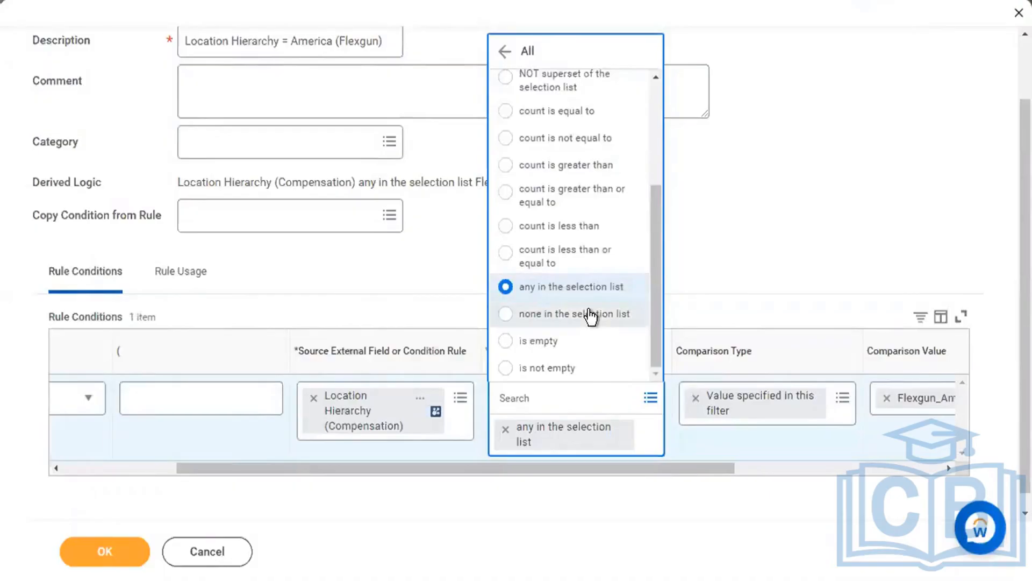
Replace the condition source with the single-instance Payroll Year End Dashboard Default Country field.
{"action": "left_click", "coordinate": [316, 400]}
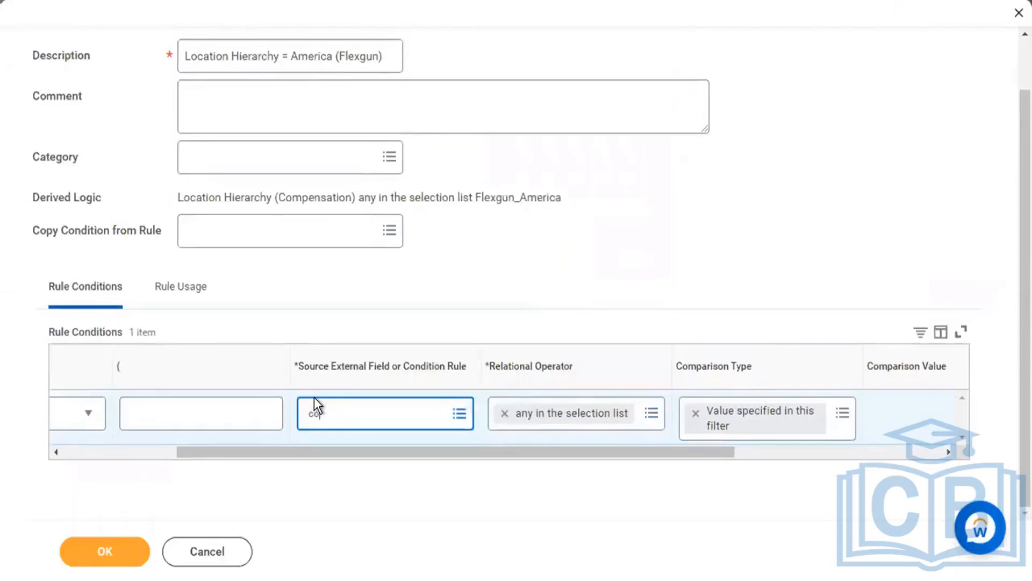
{"action": "type", "text": "country location"}
{"action": "key", "text": "Return"}
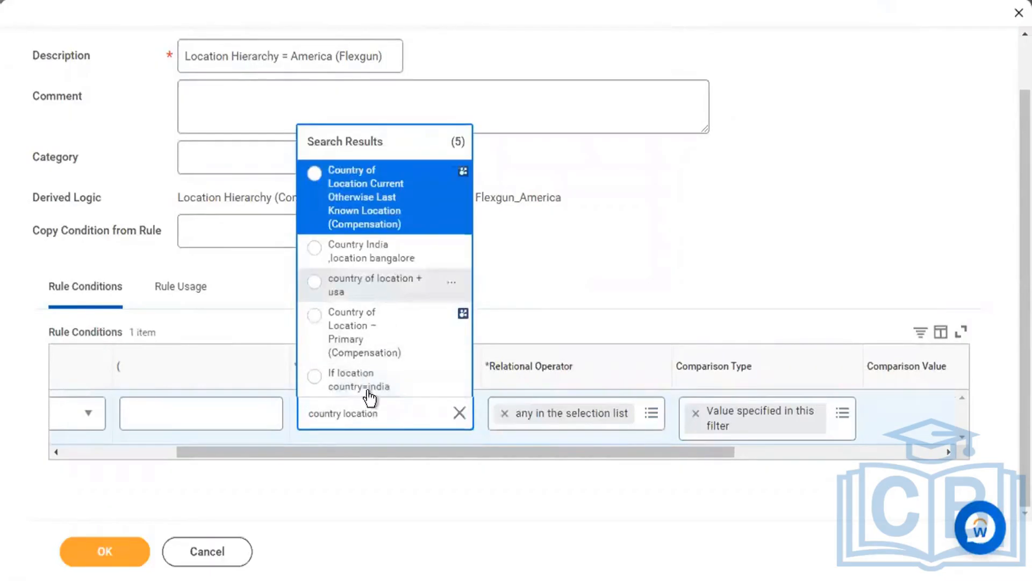
{"action": "double_click", "coordinate": [388, 412]}
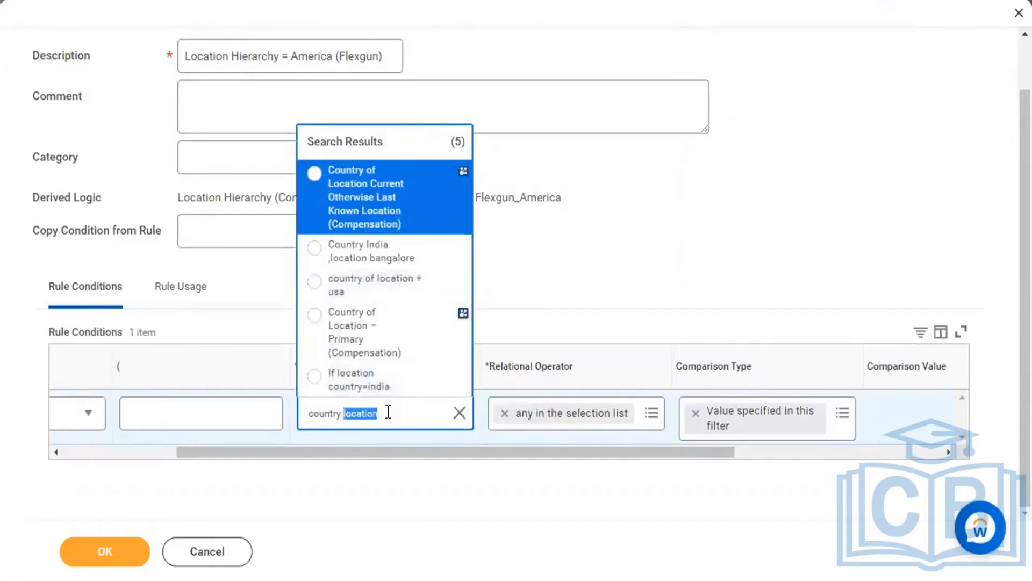
{"action": "key", "text": "BackSpace"}
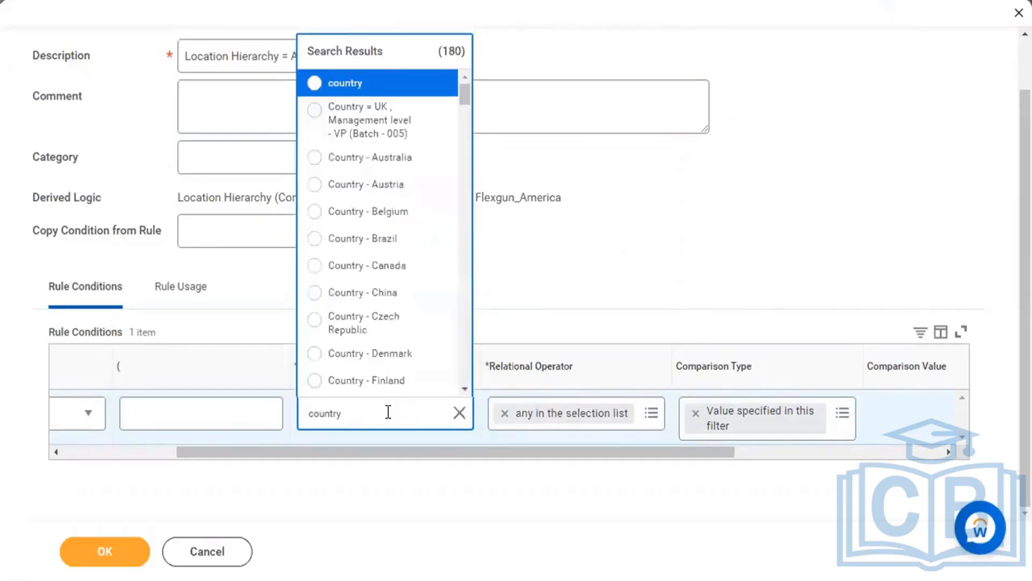
{"action": "scroll", "coordinate": [397, 371], "scroll_direction": "down", "scroll_amount": 5}
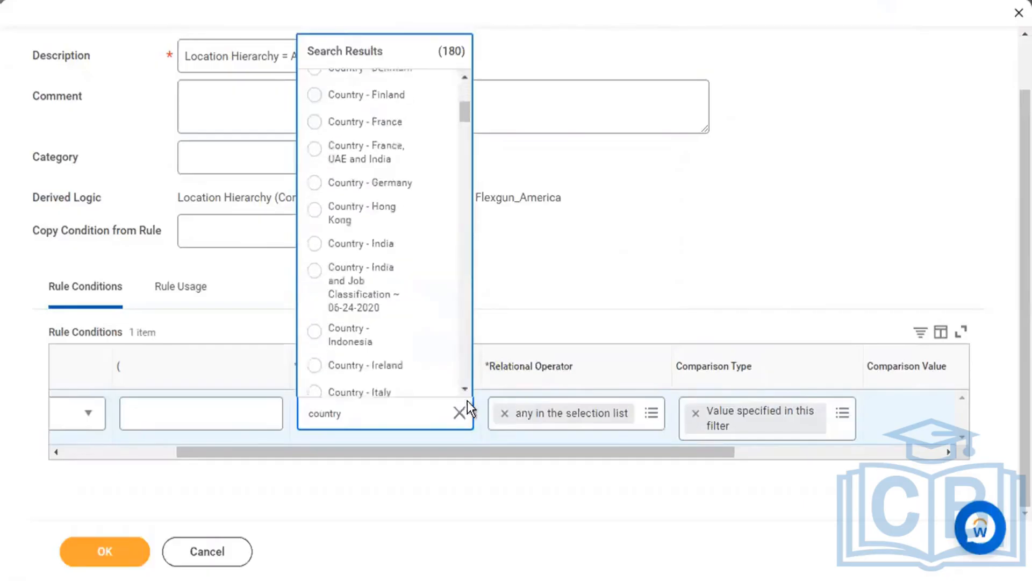
{"action": "left_click_drag", "start_coordinate": [463, 388], "coordinate": [466, 390]}
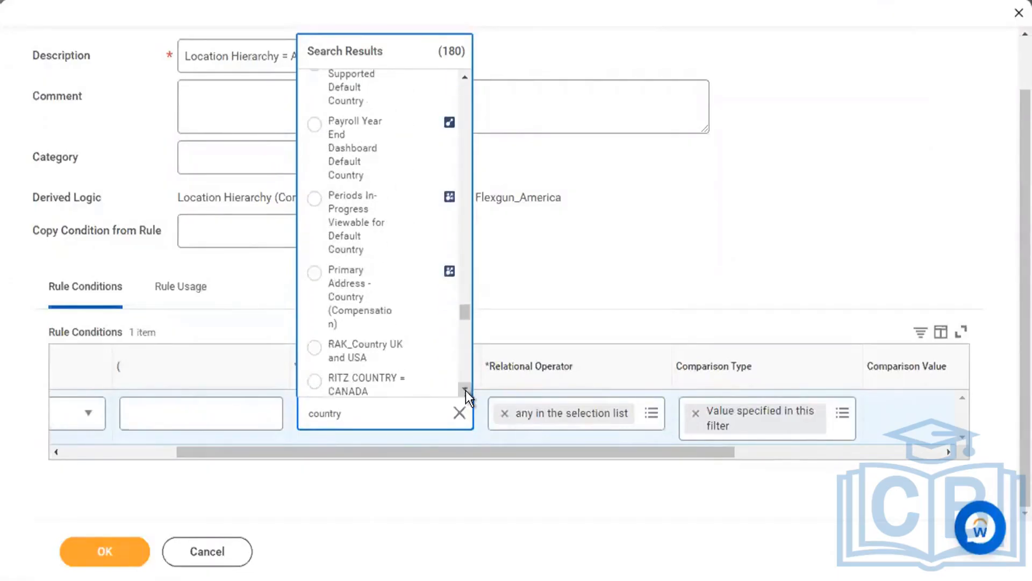
{"action": "left_click", "coordinate": [417, 156]}
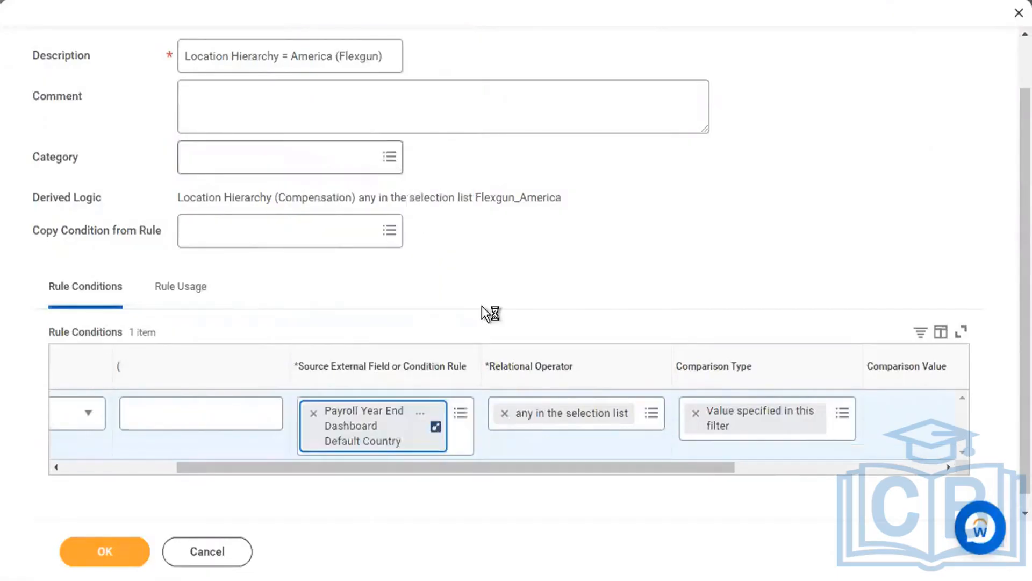
{"action": "left_click", "coordinate": [432, 415]}
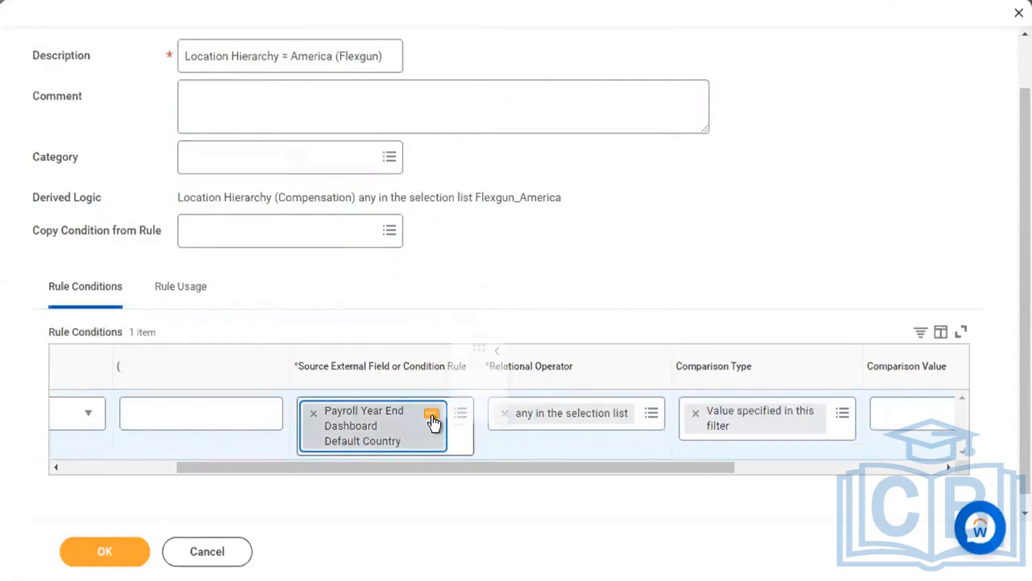
{"action": "triple_click", "coordinate": [606, 325]}
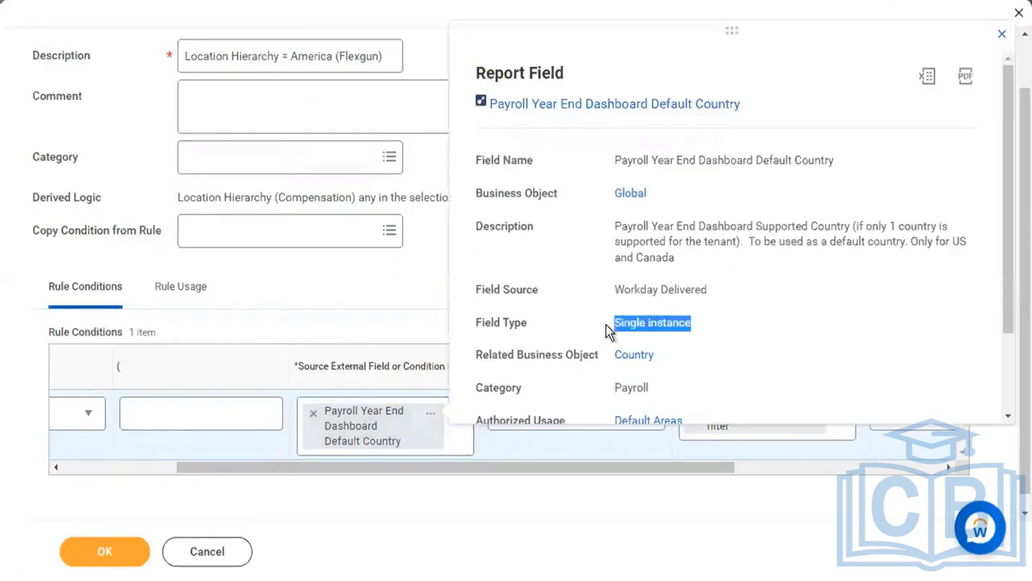
{"action": "left_click", "coordinate": [396, 279]}
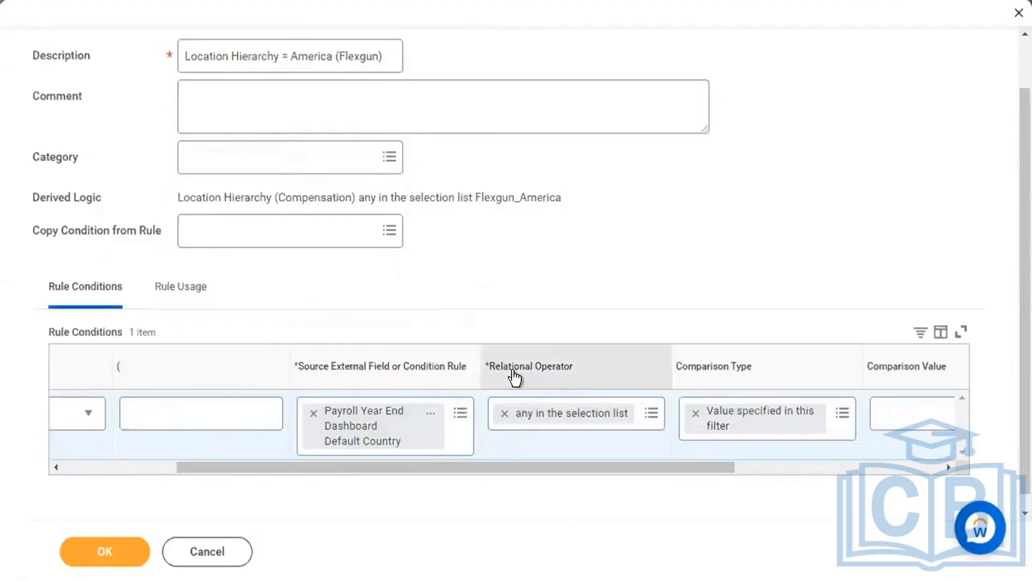
Set the relational operator to 'in the selection list', leaving the country value empty.
{"action": "left_click", "coordinate": [651, 416]}
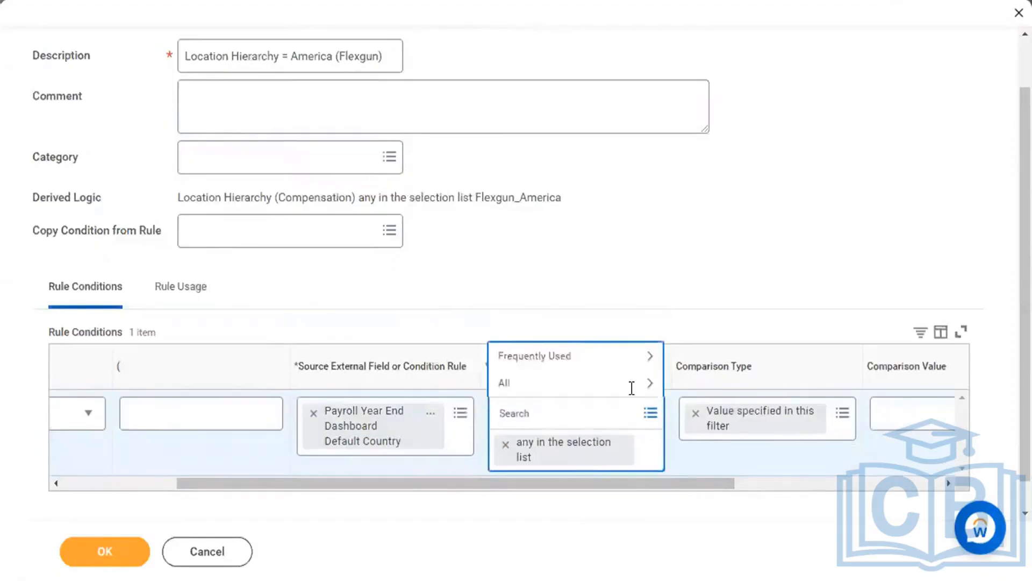
{"action": "left_click", "coordinate": [601, 383]}
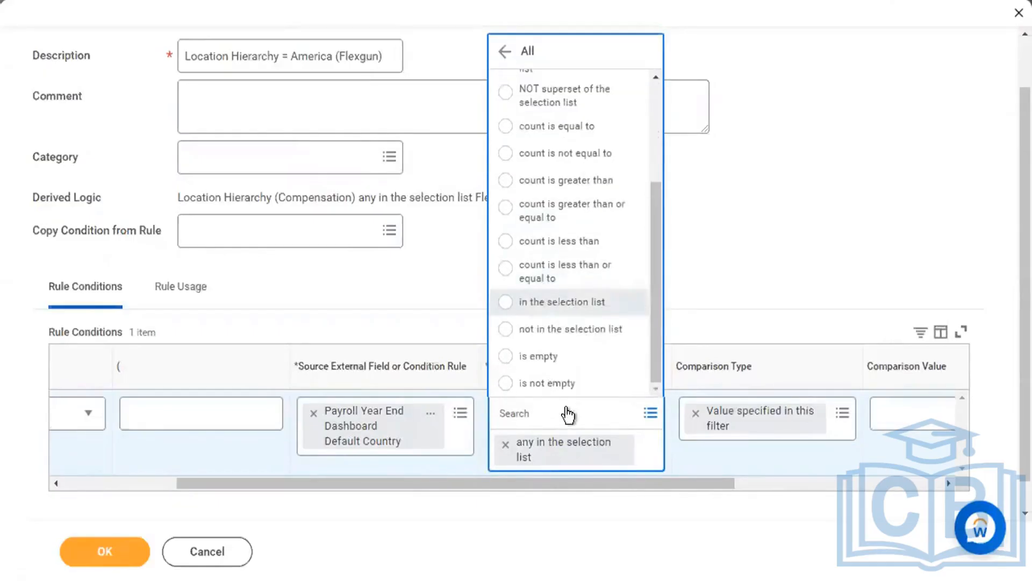
{"action": "left_click", "coordinate": [565, 304]}
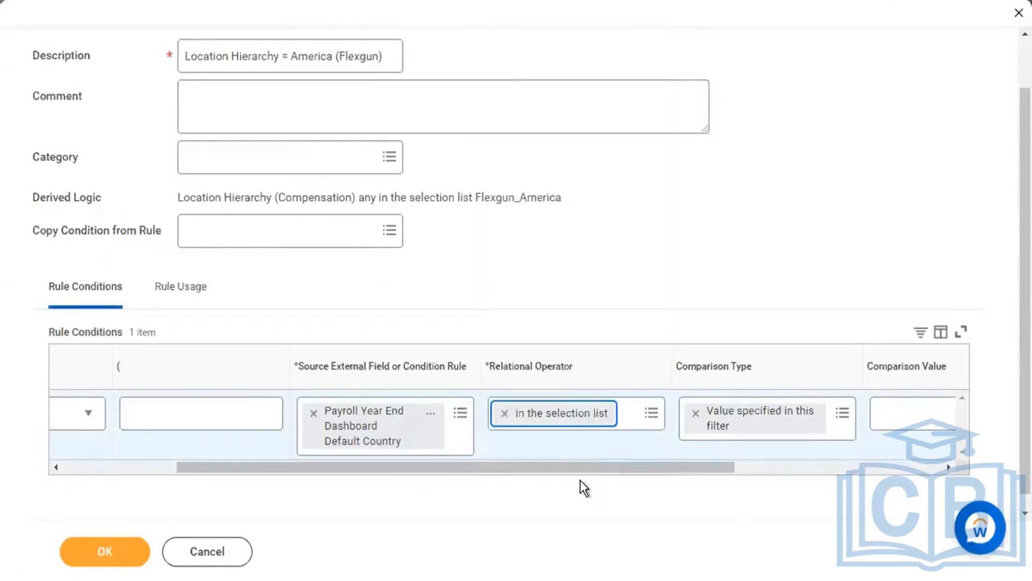
{"action": "left_click_drag", "start_coordinate": [581, 472], "coordinate": [770, 452]}
{"action": "left_click", "coordinate": [758, 420]}
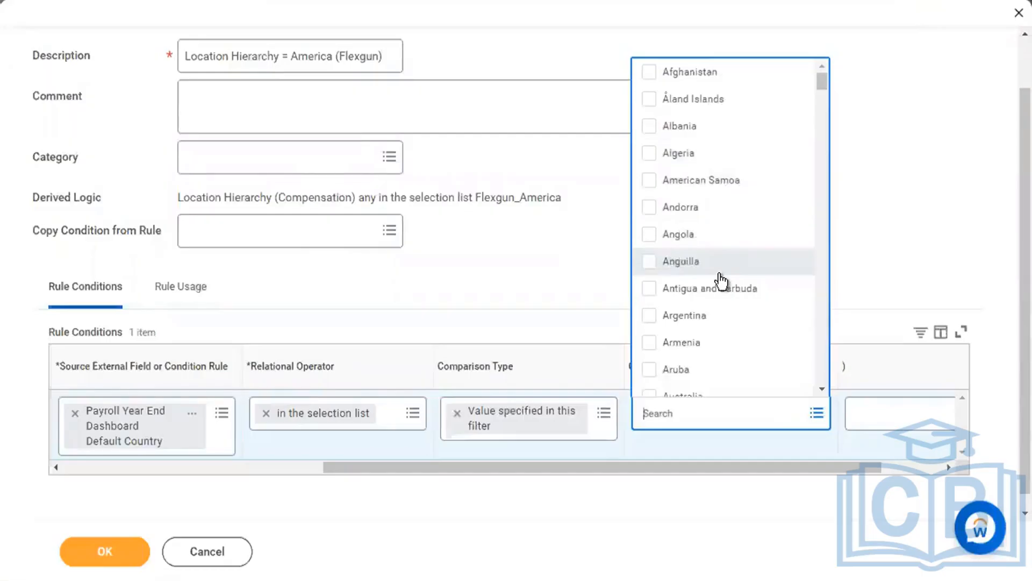
{"action": "left_click", "coordinate": [580, 279]}
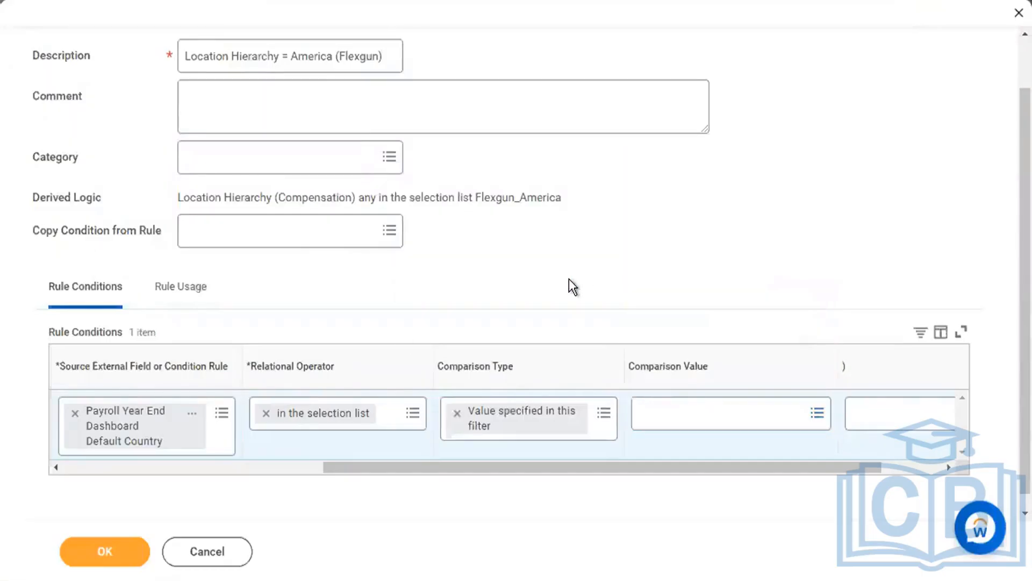
Change the condition source to Hire Date (Compensation).
{"action": "left_click", "coordinate": [209, 434]}
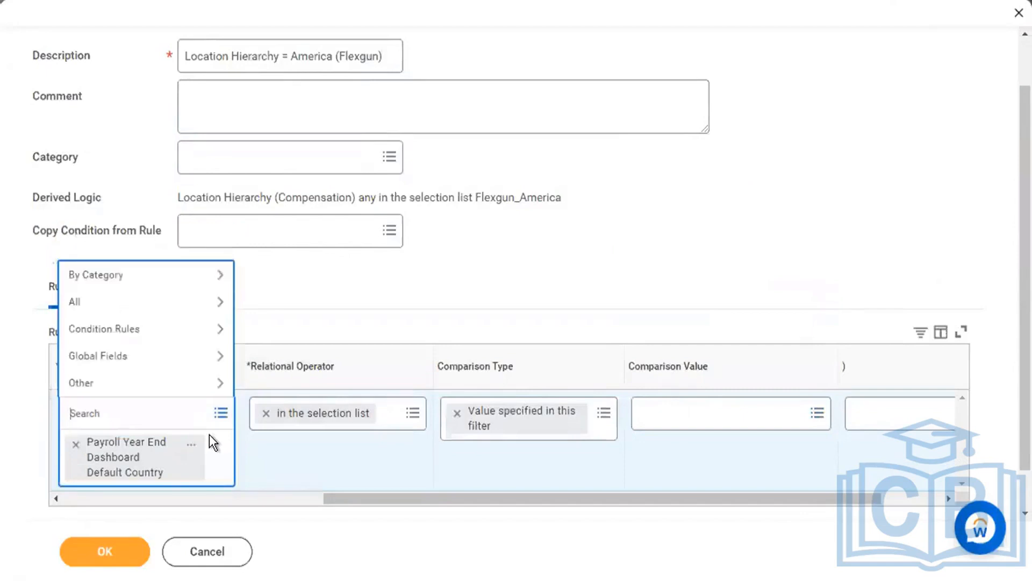
{"action": "type", "text": "hire date"}
{"action": "key", "text": "Return"}
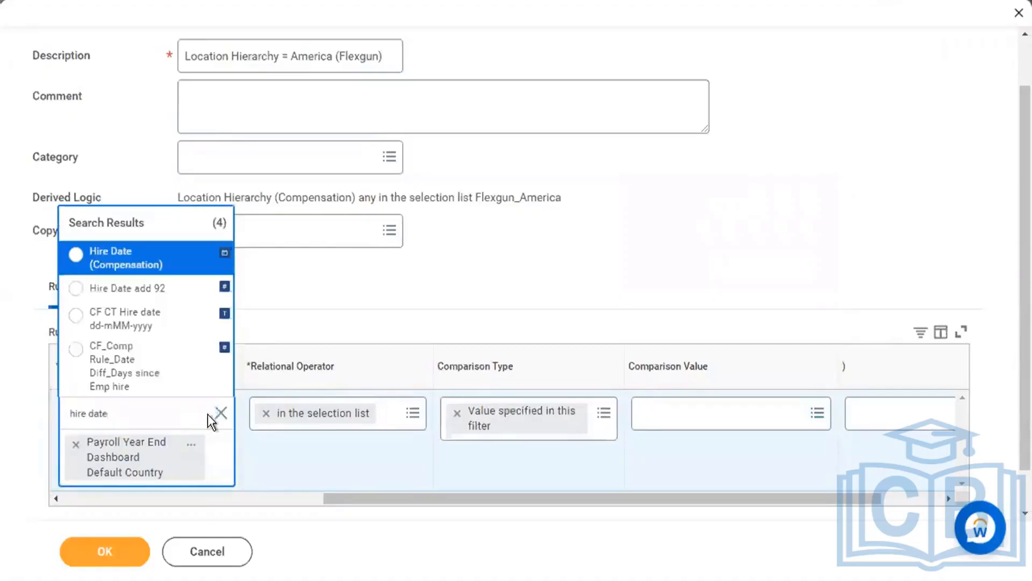
{"action": "left_click", "coordinate": [188, 262]}
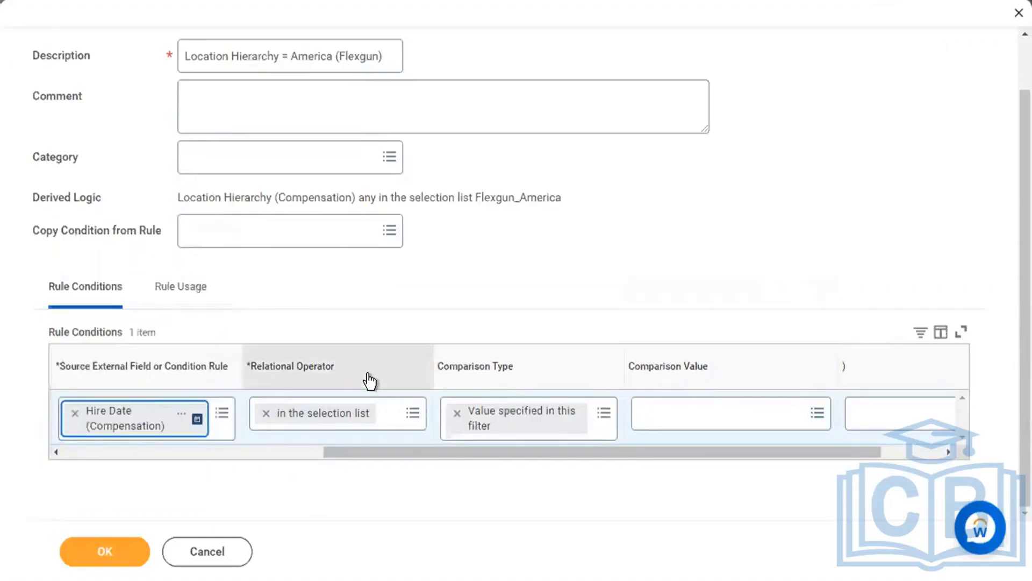
Set the operator to 'greater than or equal to', then cancel the edit.
{"action": "left_click", "coordinate": [420, 426]}
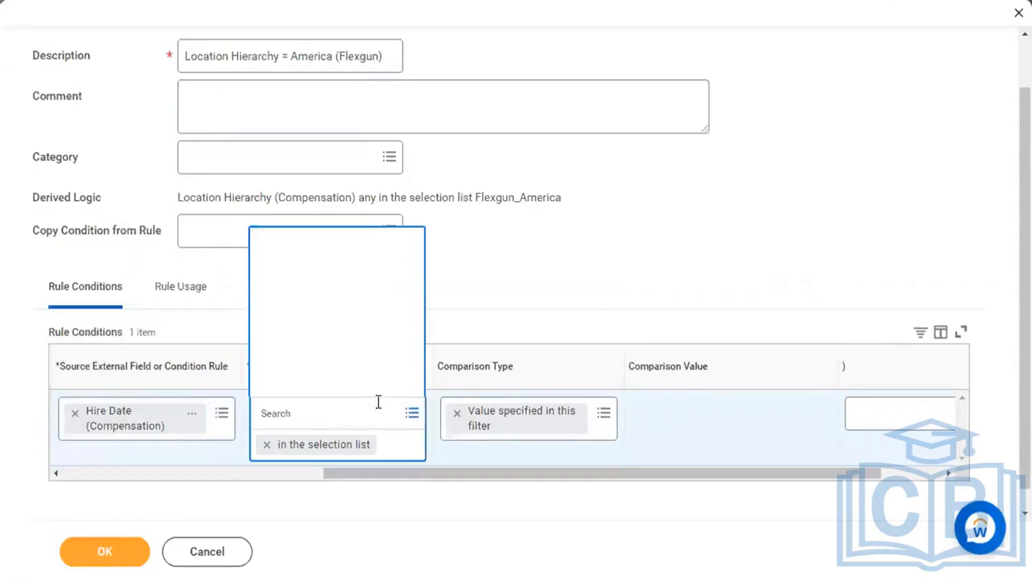
{"action": "left_click", "coordinate": [353, 383]}
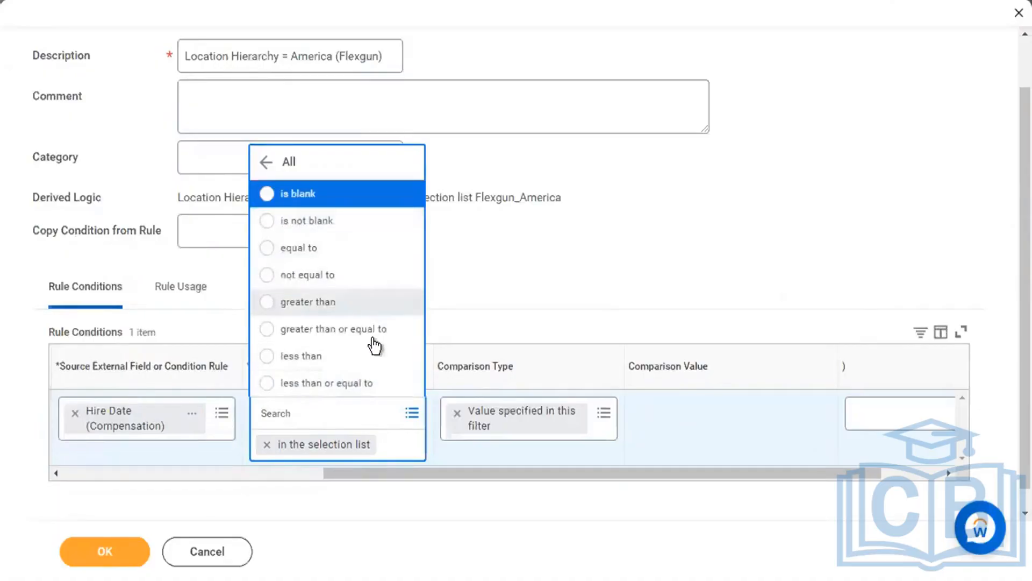
{"action": "left_click", "coordinate": [367, 334]}
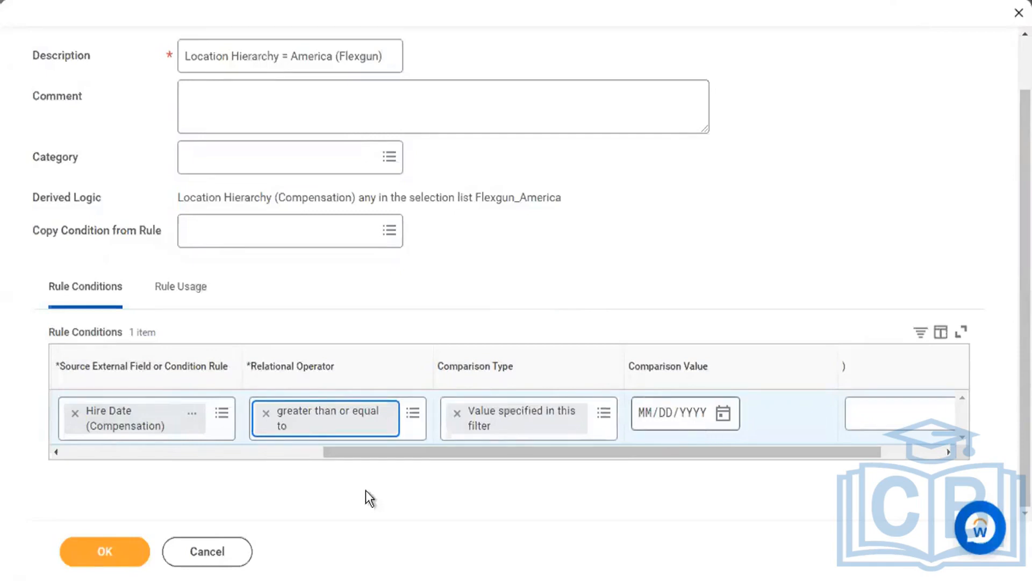
{"action": "left_click", "coordinate": [218, 548]}
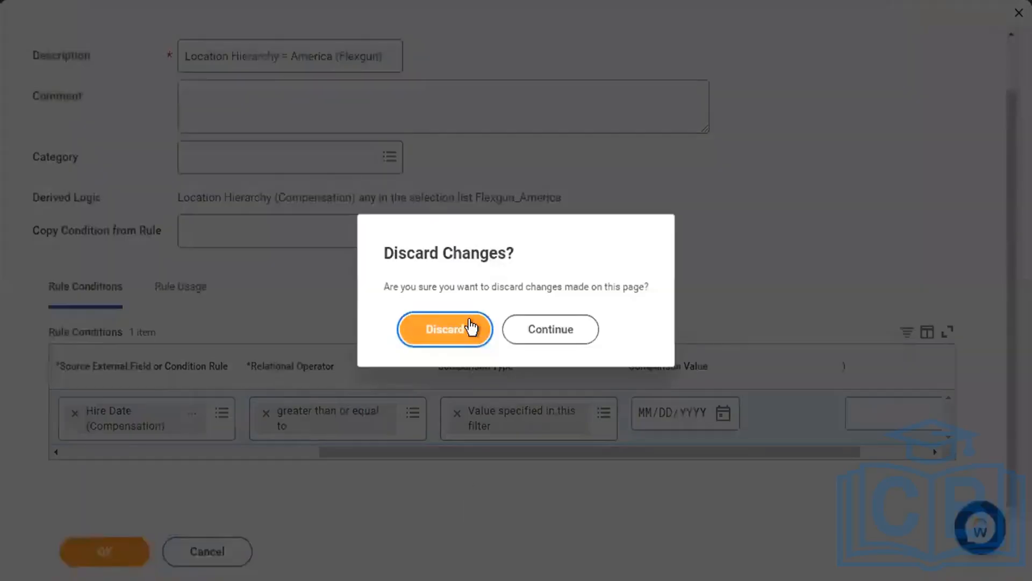
Discard the compensation rule edits, keeping the original Flexgun_America location condition.
{"action": "left_click", "coordinate": [471, 327]}
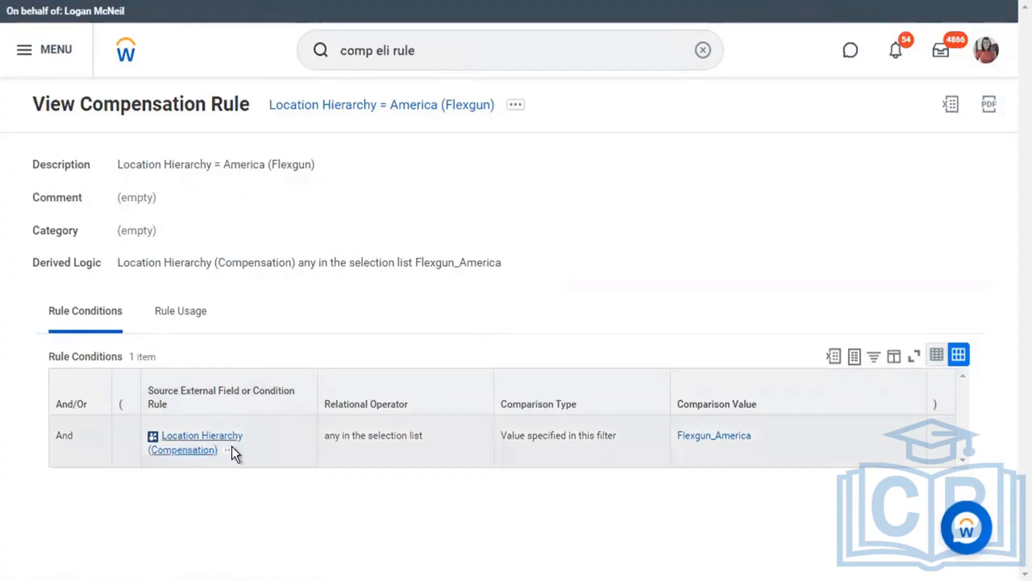
{"action": "mouse_move", "coordinate": [233, 448]}
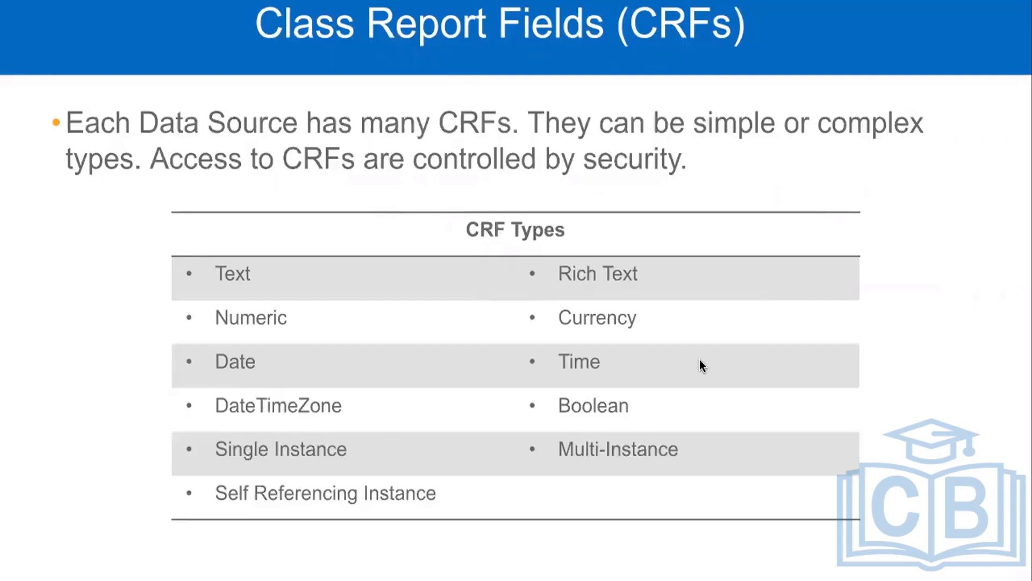
Advance the slideshow past the sharing, ownership, scheduling and alerts slides to the Quiz.
{"action": "key", "text": "Right"}
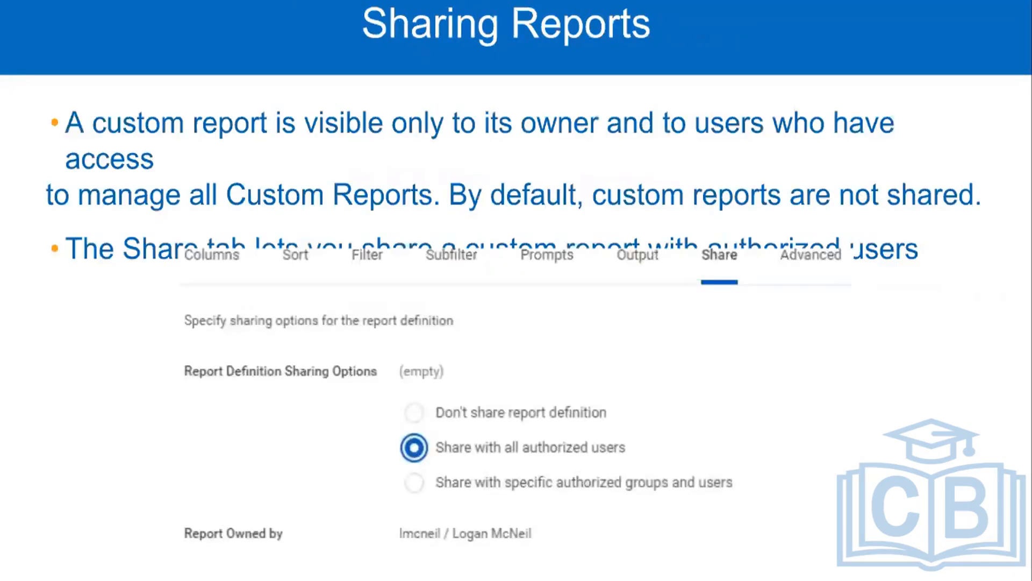
{"action": "key", "text": "Right"}
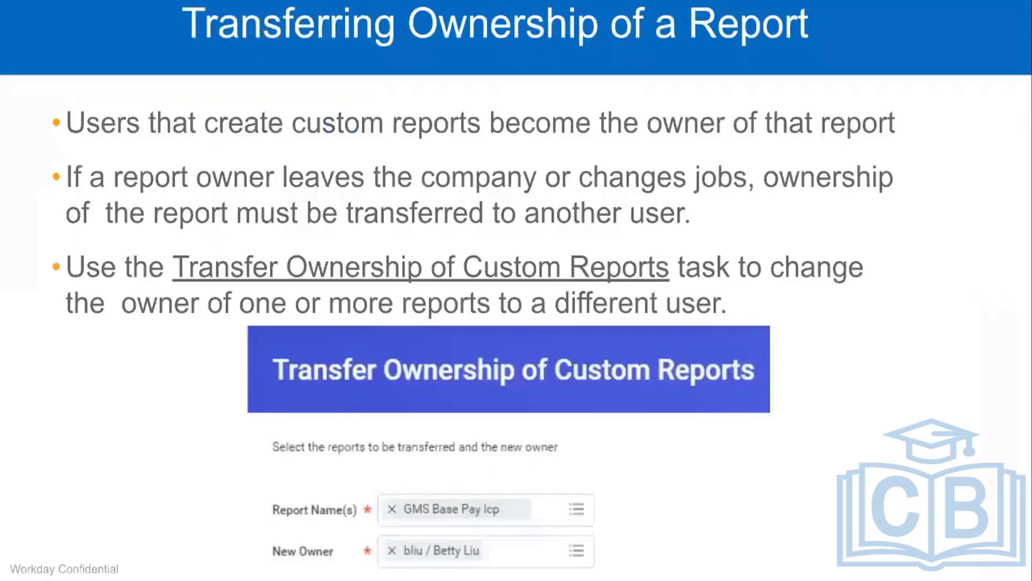
{"action": "key", "text": "Right"}
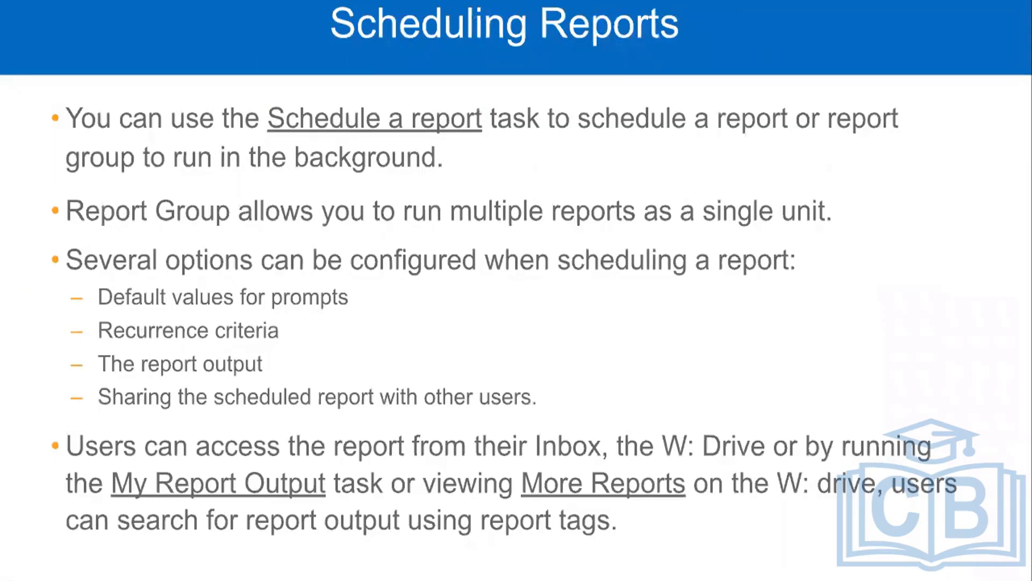
{"action": "key", "text": "Right"}
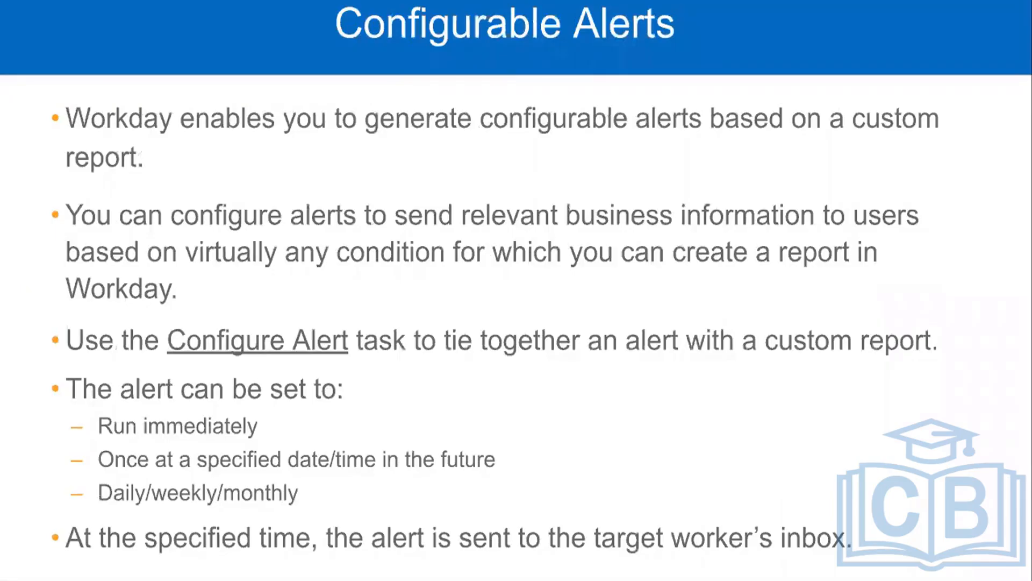
{"action": "key", "text": "Right"}
{"action": "key", "text": "Right"}
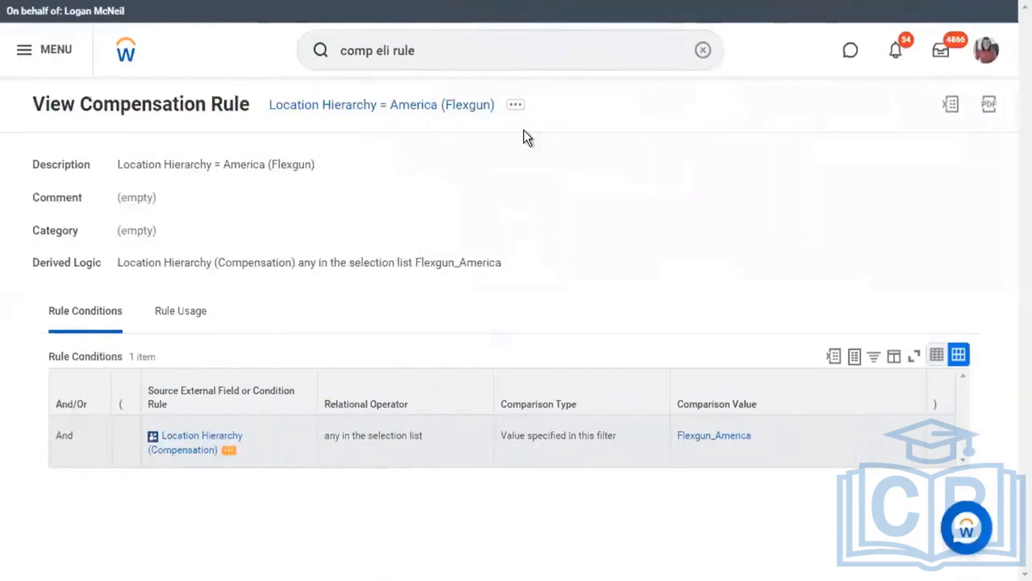
Go to the Workday home page and find Create Custom Report by searching 'create cus repo'.
{"action": "left_click", "coordinate": [441, 48]}
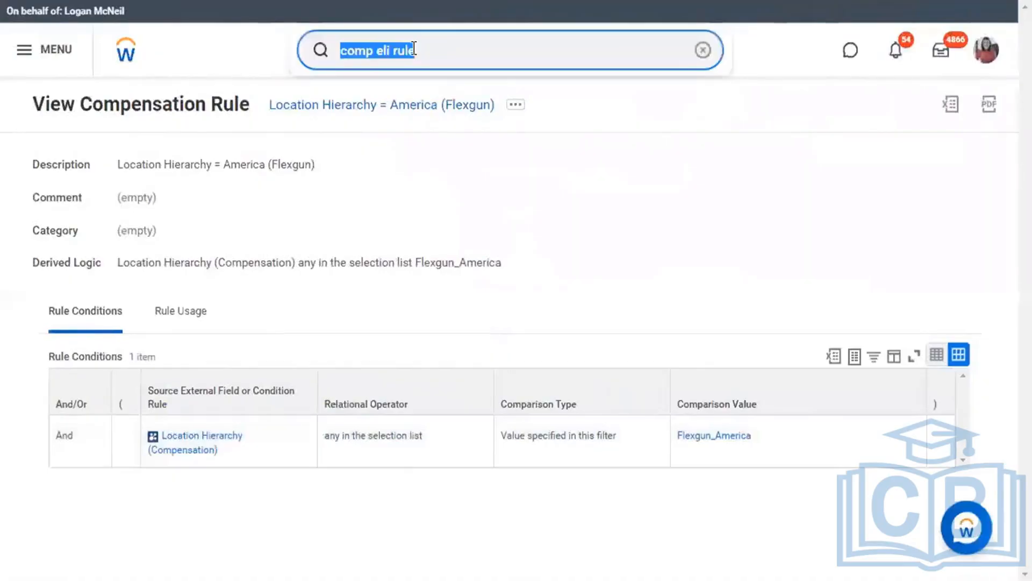
{"action": "left_click", "coordinate": [123, 62]}
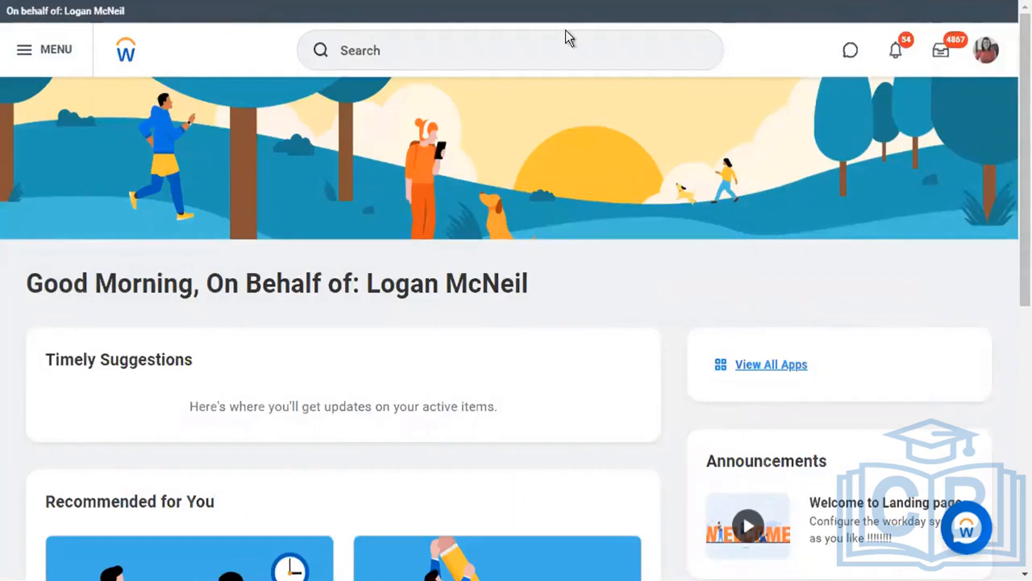
{"action": "left_click", "coordinate": [456, 53]}
{"action": "type", "text": "cre"}
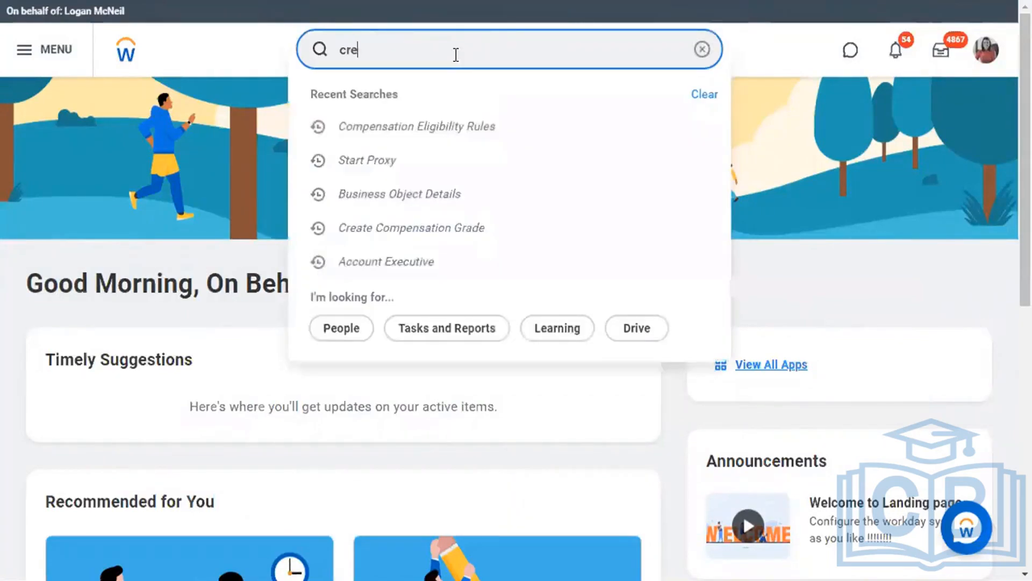
{"action": "type", "text": "ate c"}
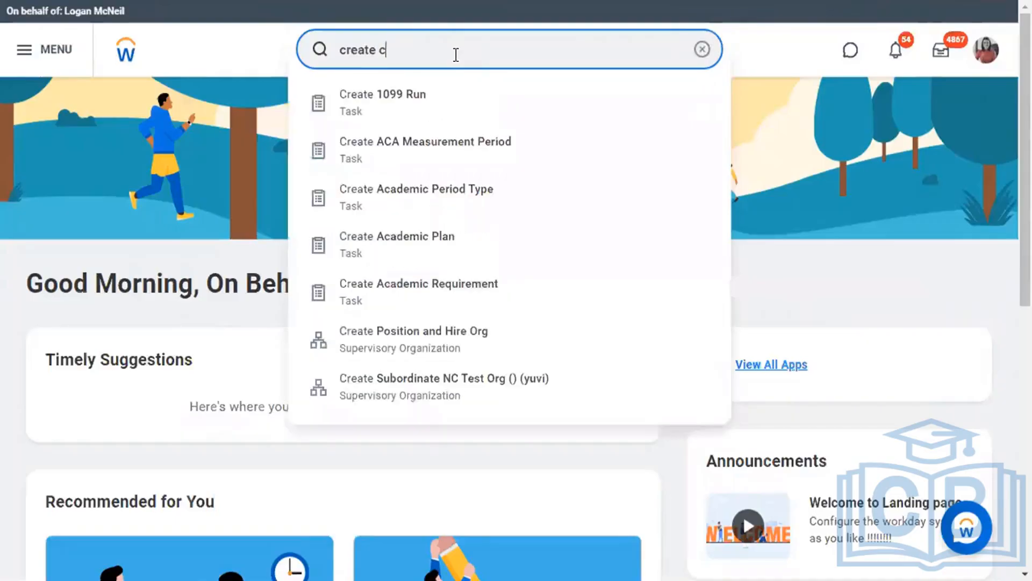
{"action": "type", "text": "us repo"}
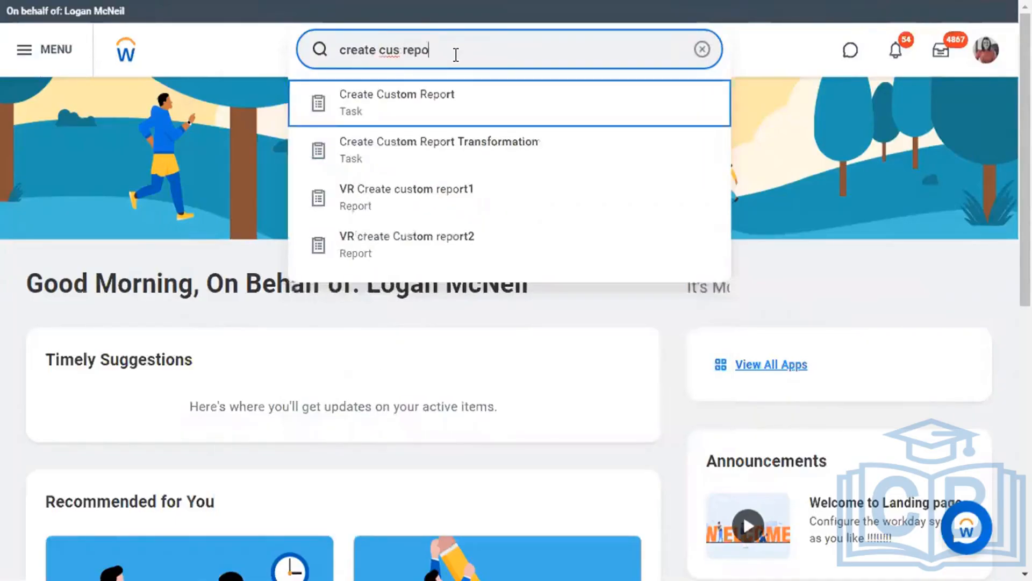
{"action": "key", "text": "Return"}
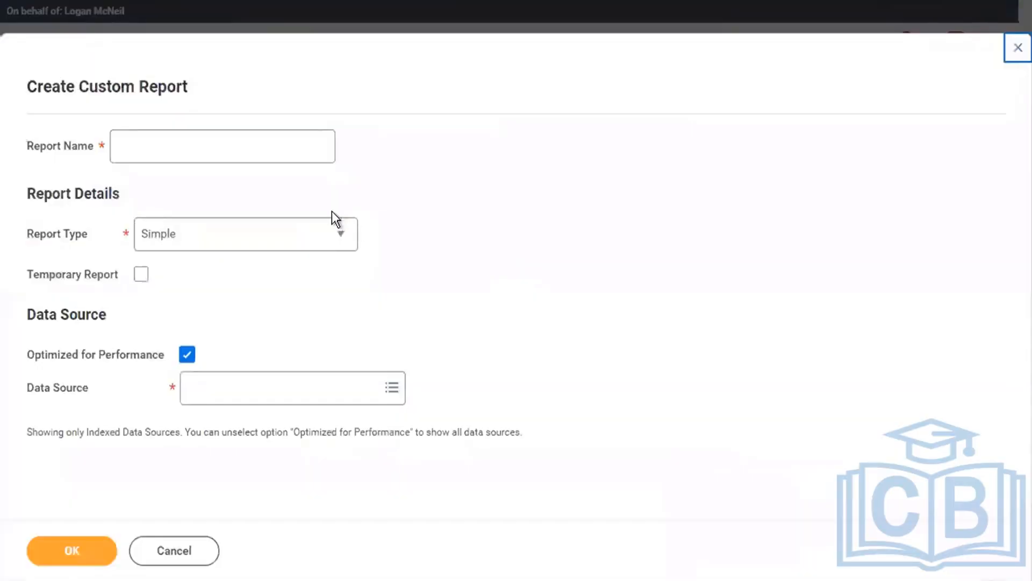
Name the report 'CR_Flexgun New Hire Test 1', correcting the lowercase 'hire'.
{"action": "left_click", "coordinate": [280, 152]}
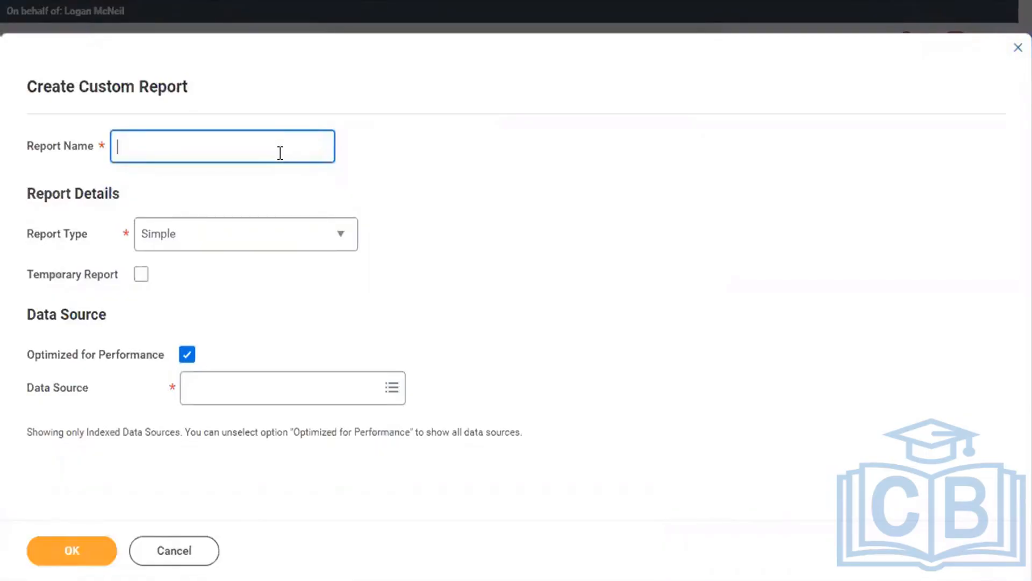
{"action": "type", "text": "CR_"}
{"action": "type", "text": "Flexgun New hire Test 1"}
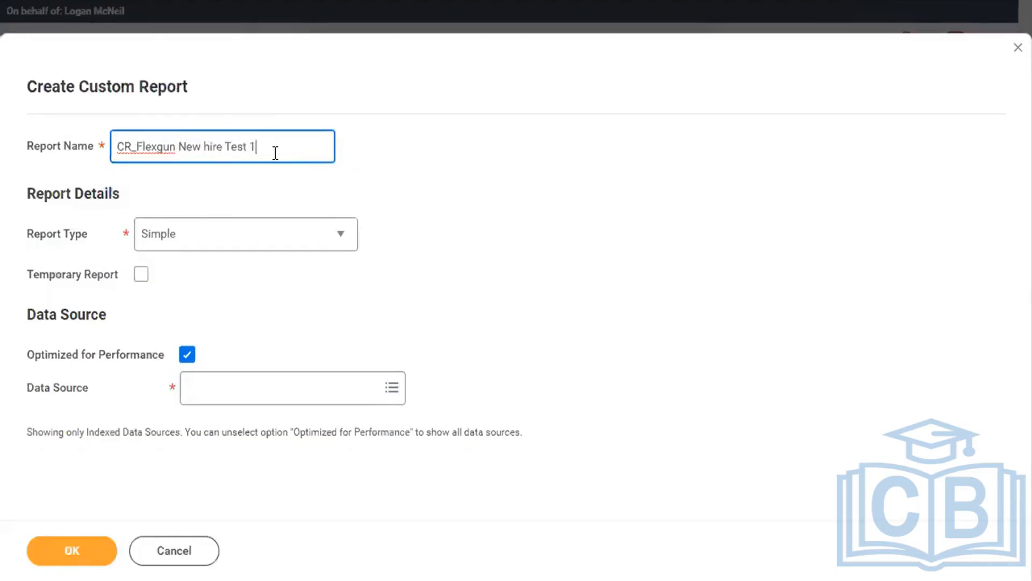
{"action": "left_click", "coordinate": [207, 146]}
{"action": "key", "text": "BackSpace"}
{"action": "type", "text": "H"}
{"action": "left_click", "coordinate": [274, 141]}
{"action": "left_click_drag", "start_coordinate": [136, 141], "coordinate": [283, 170]}
Make it an unoptimized Advanced report on All Active and Terminated Workers, and create it.
{"action": "left_click", "coordinate": [339, 237]}
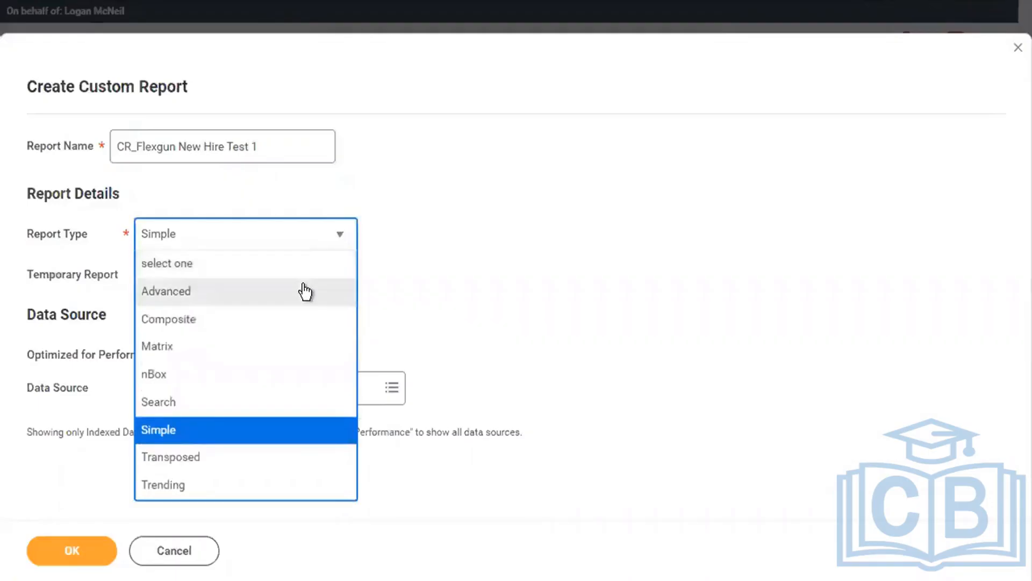
{"action": "left_click", "coordinate": [304, 291]}
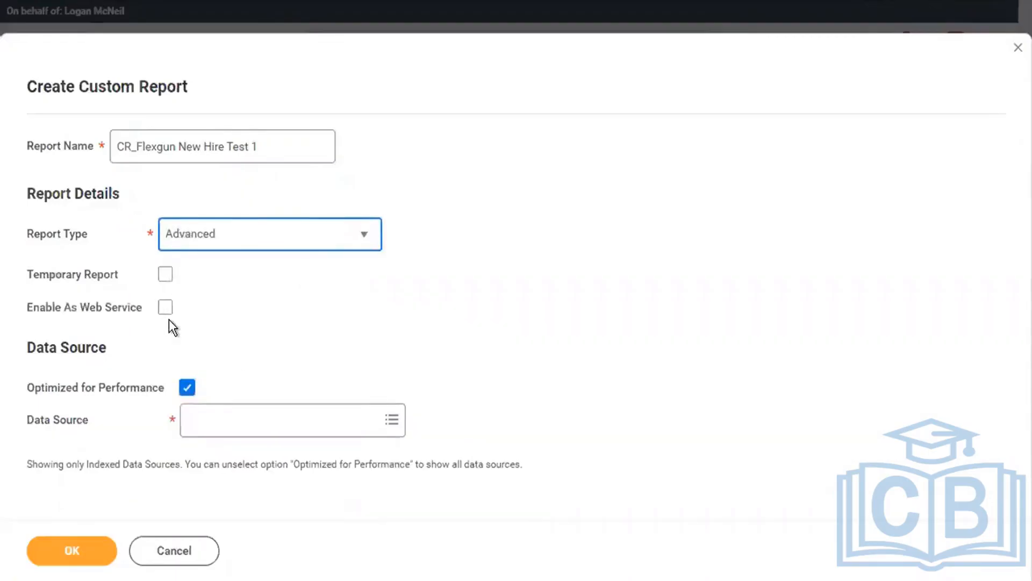
{"action": "left_click", "coordinate": [188, 385]}
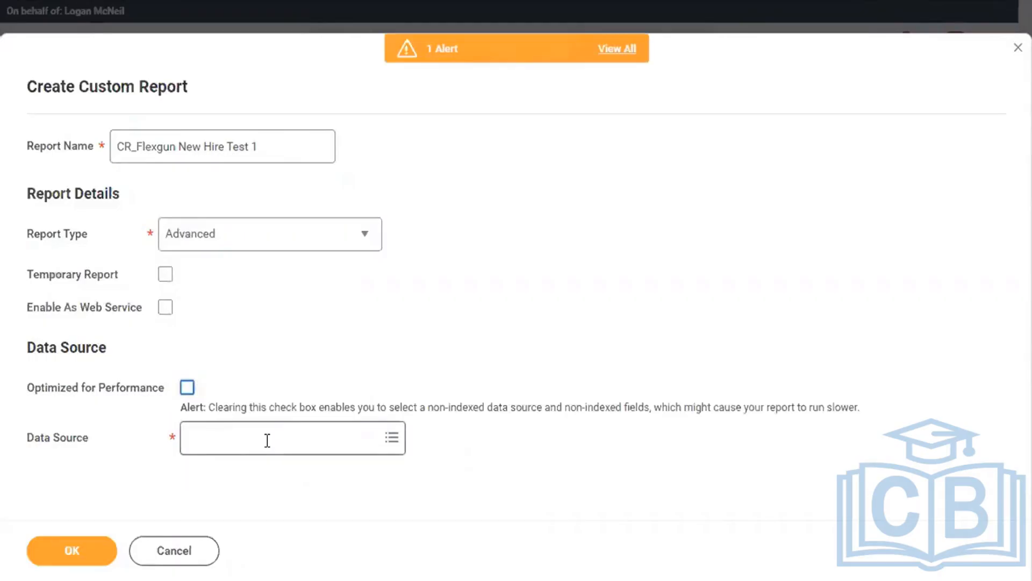
{"action": "left_click", "coordinate": [268, 440]}
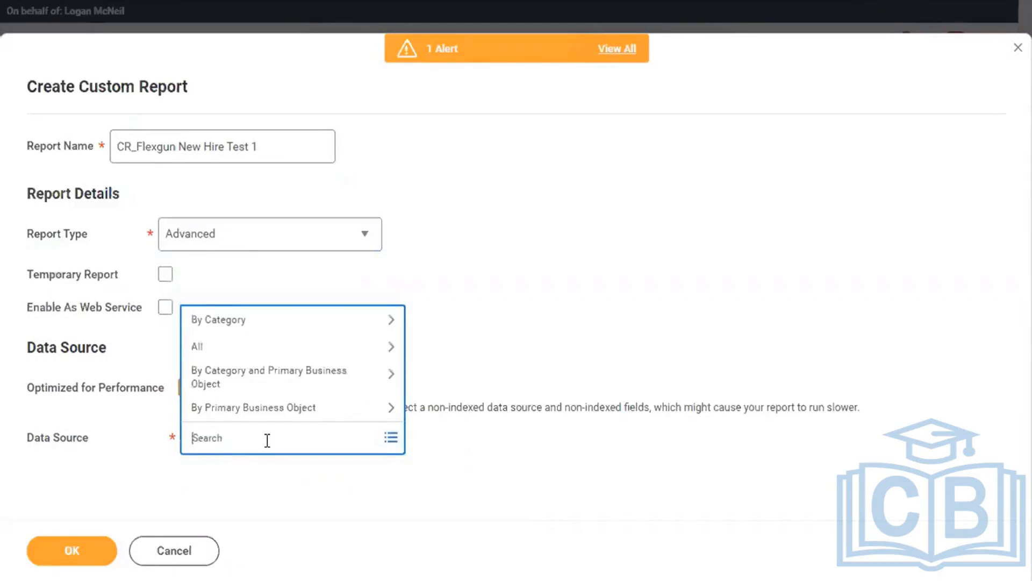
{"action": "type", "text": "all acti and term"}
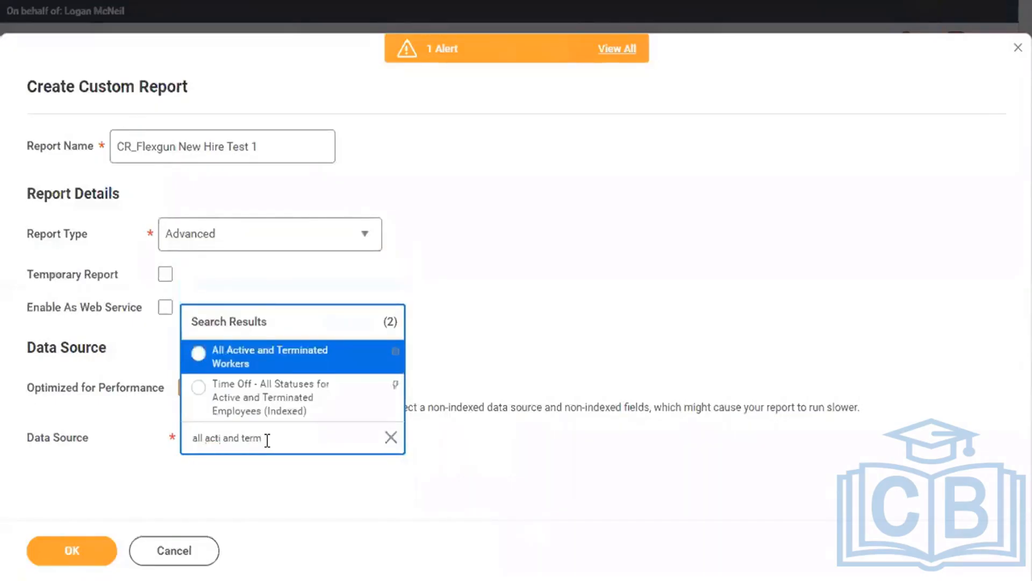
{"action": "left_click", "coordinate": [322, 359]}
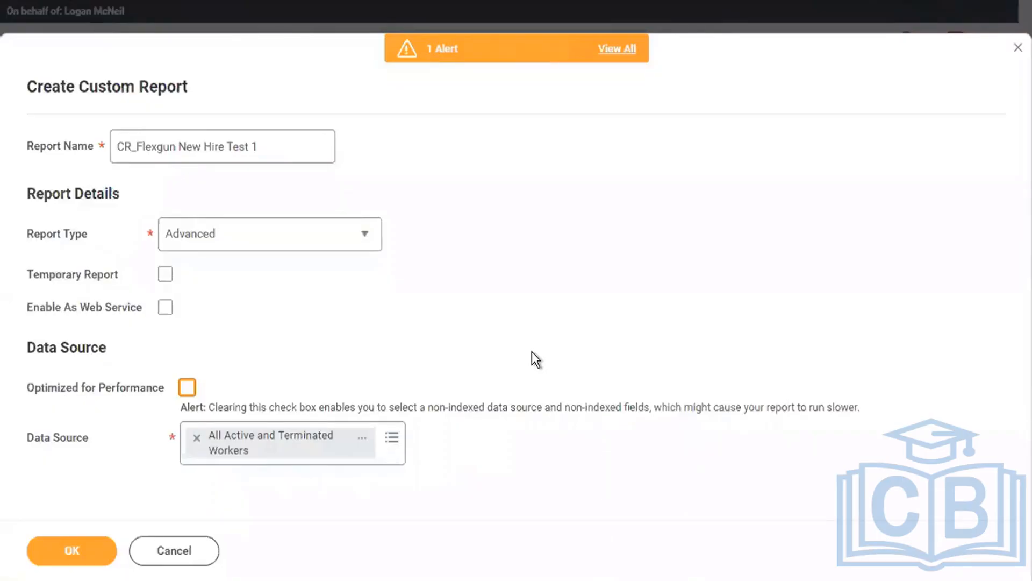
{"action": "left_click", "coordinate": [92, 553]}
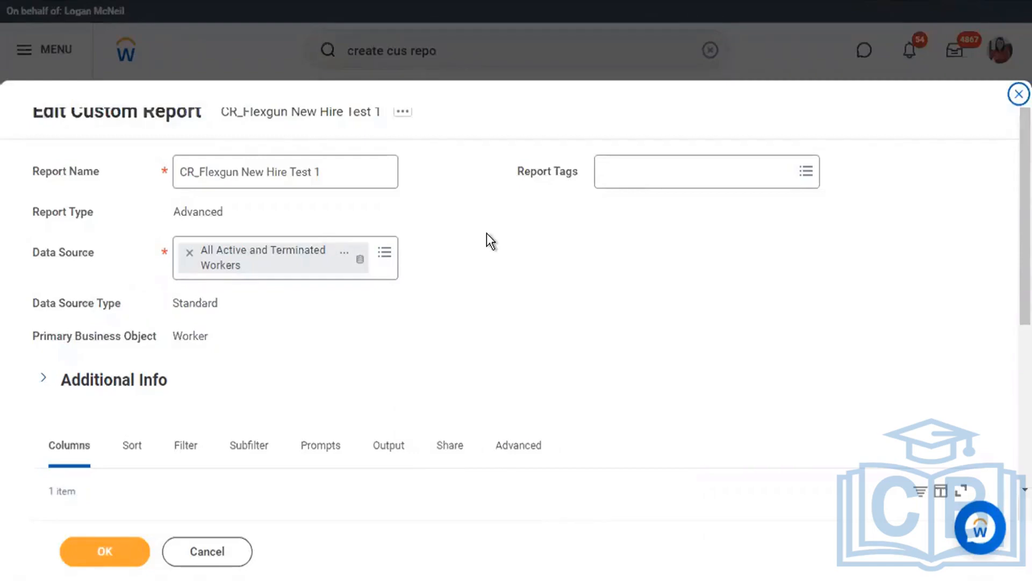
{"action": "double_click", "coordinate": [197, 303]}
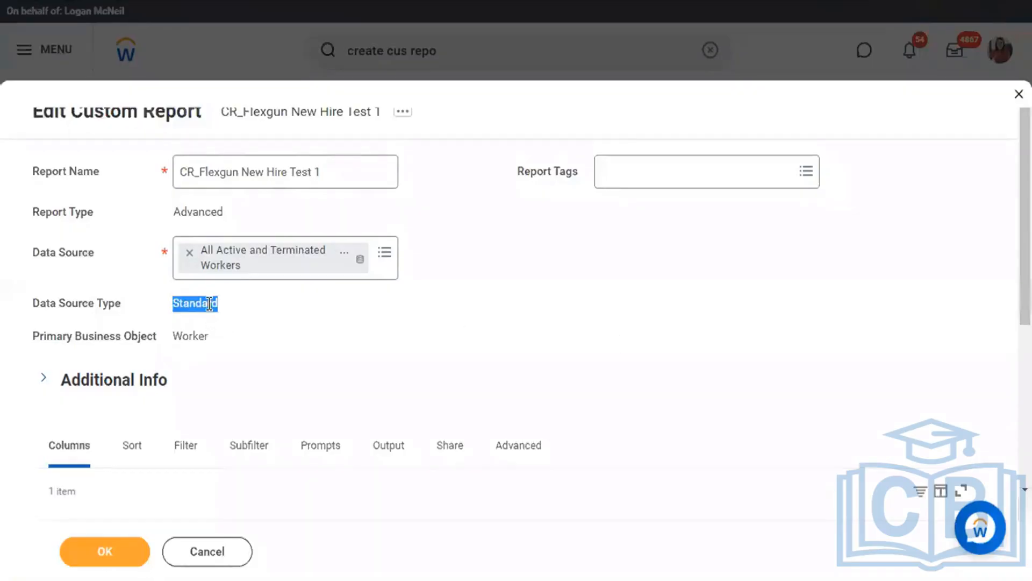
{"action": "left_click", "coordinate": [358, 348]}
{"action": "double_click", "coordinate": [186, 336]}
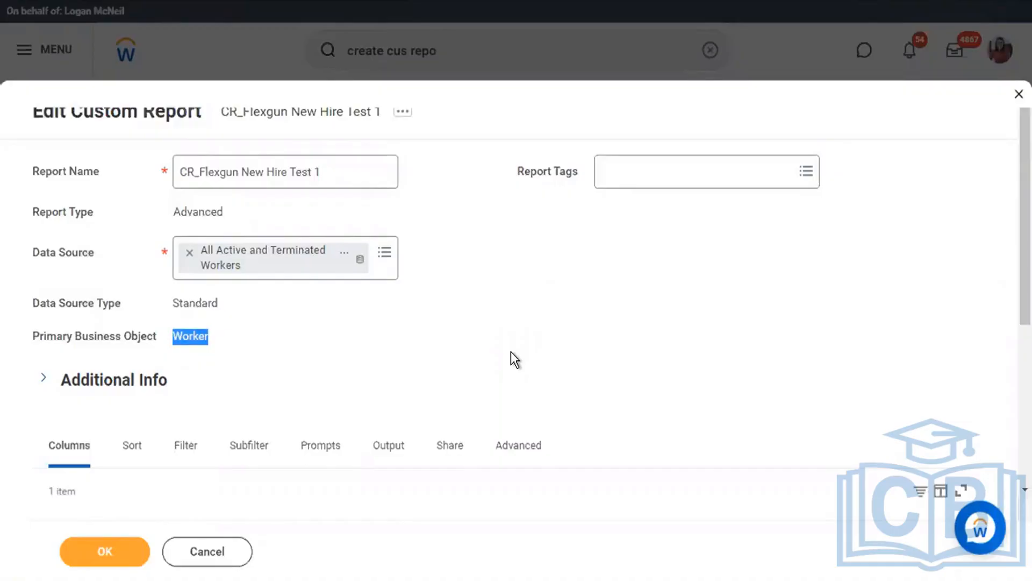
{"action": "scroll", "coordinate": [512, 355], "scroll_direction": "down", "scroll_amount": 3}
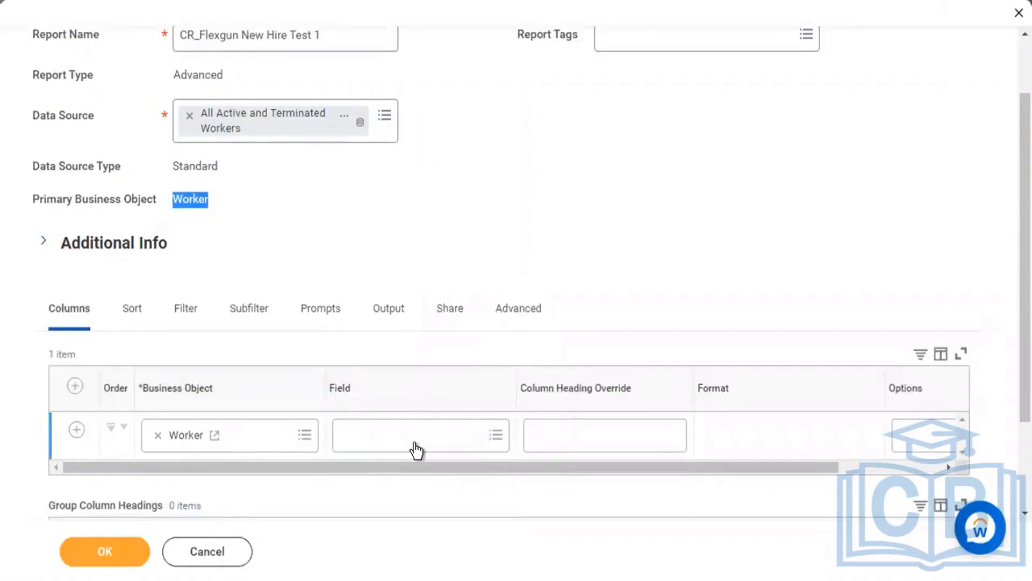
{"action": "left_click", "coordinate": [665, 240]}
{"action": "scroll", "coordinate": [666, 240], "scroll_direction": "up", "scroll_amount": 2}
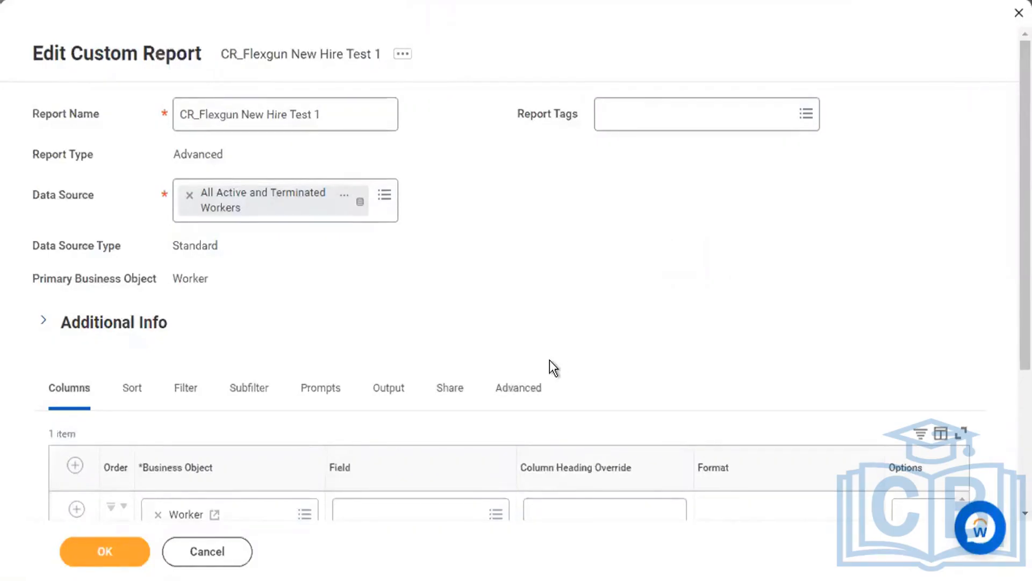
{"action": "scroll", "coordinate": [552, 362], "scroll_direction": "down", "scroll_amount": 2}
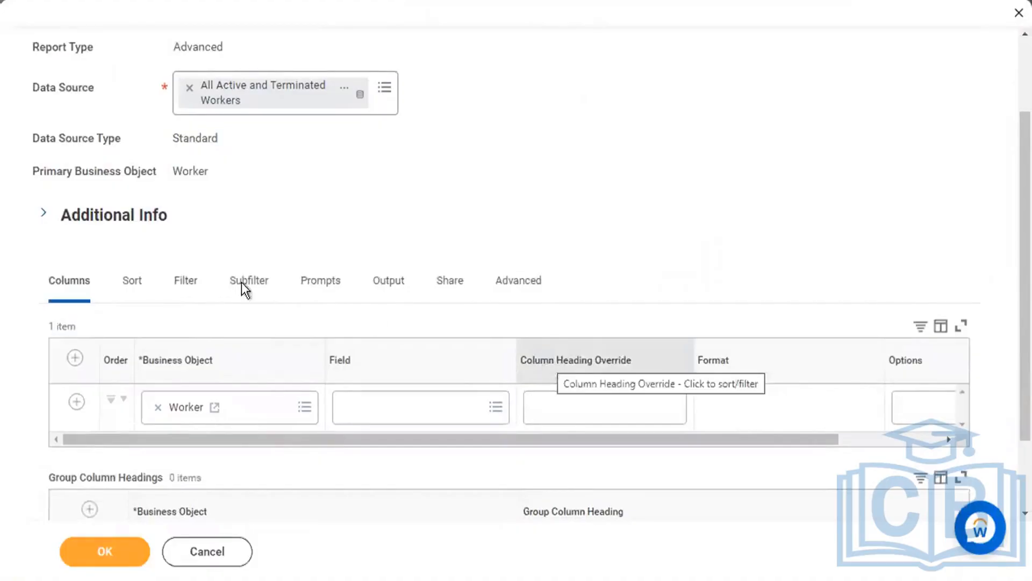
{"action": "scroll", "coordinate": [357, 185], "scroll_direction": "up", "scroll_amount": 2}
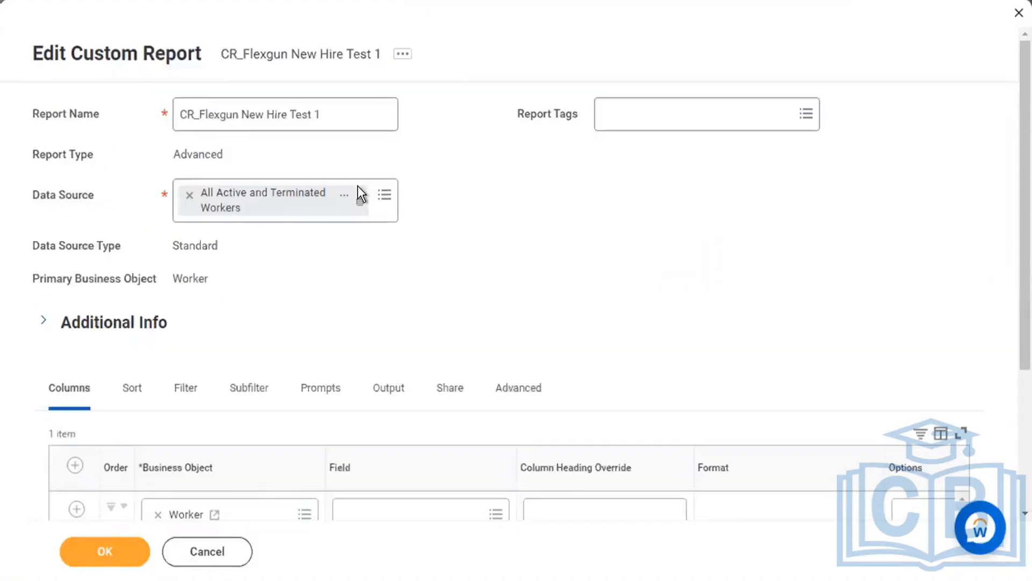
{"action": "scroll", "coordinate": [357, 185], "scroll_direction": "down", "scroll_amount": 2}
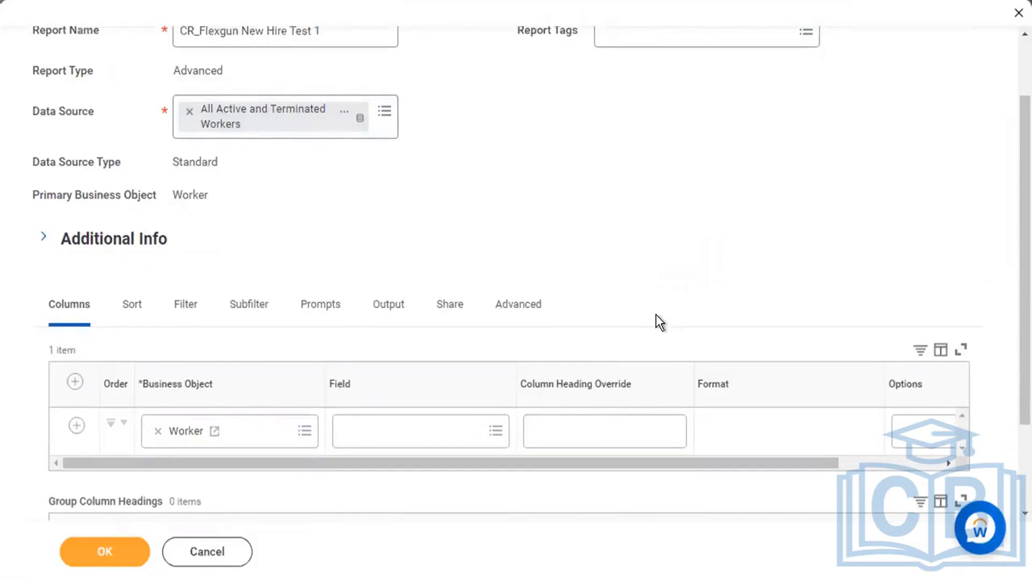
{"action": "double_click", "coordinate": [188, 194]}
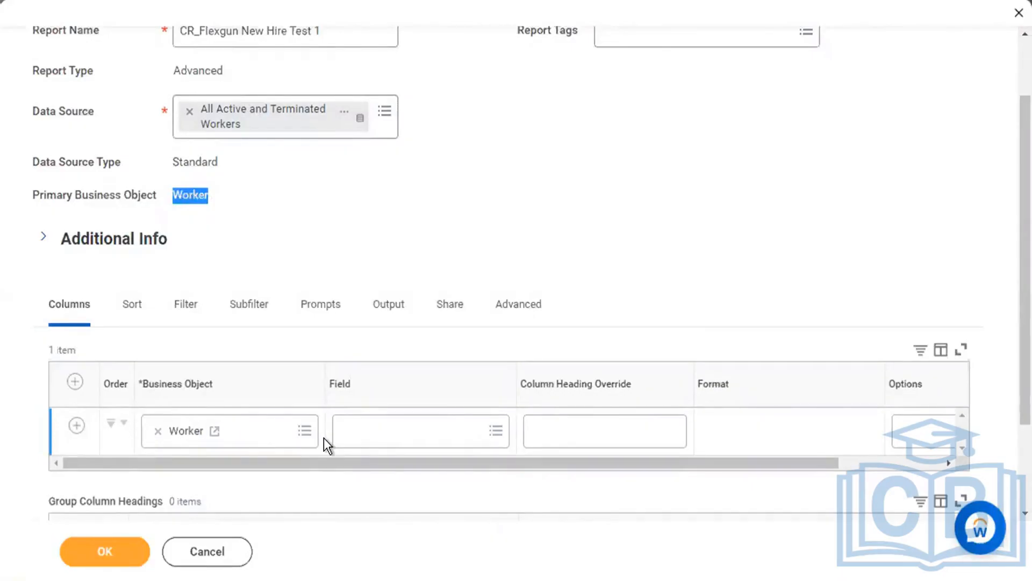
Search fields for 'Employeeid' and review the Employee ID field's business object and description.
{"action": "left_click", "coordinate": [387, 440]}
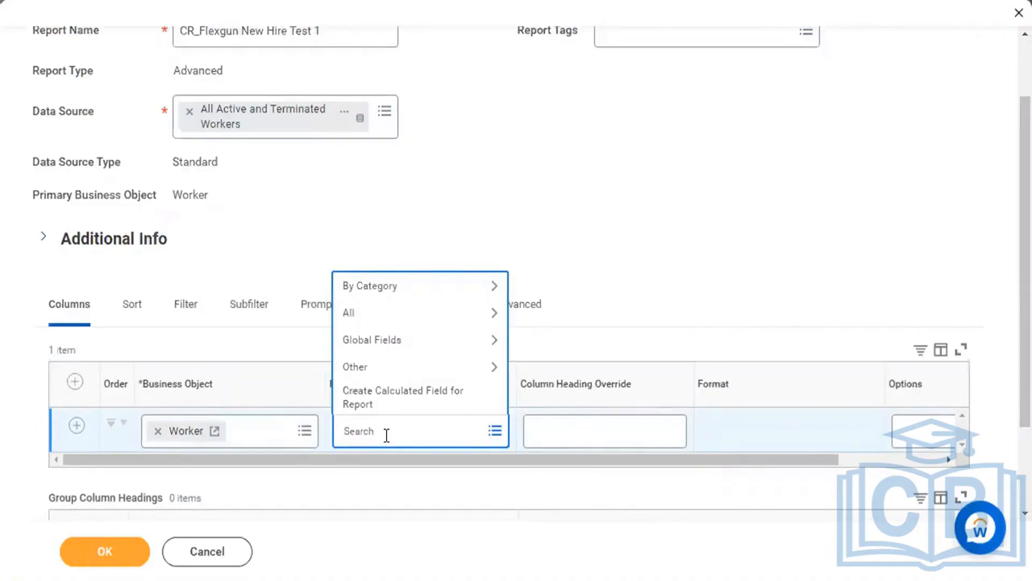
{"action": "type", "text": "Employeeid"}
{"action": "key", "text": "Return"}
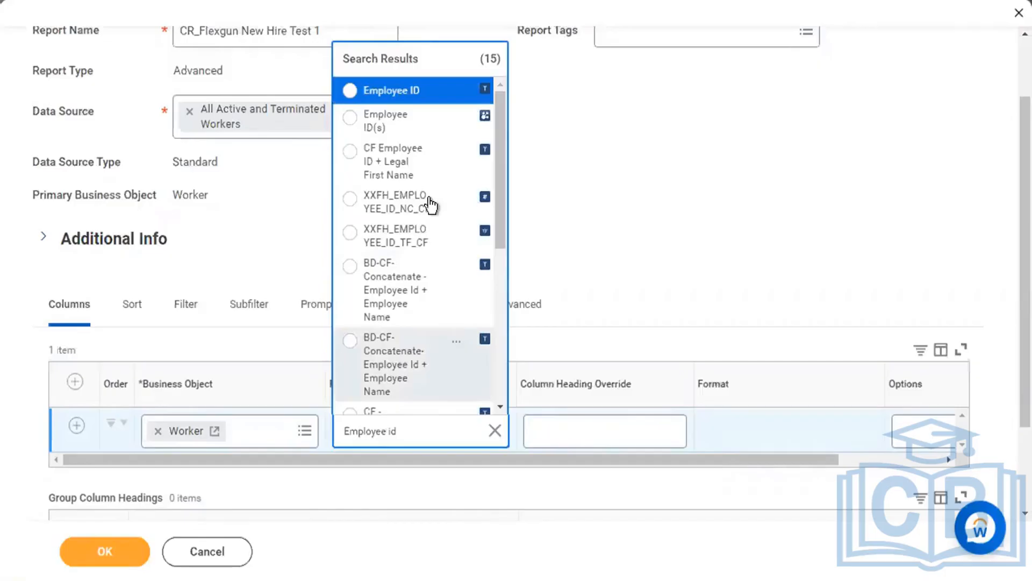
{"action": "left_click", "coordinate": [456, 96]}
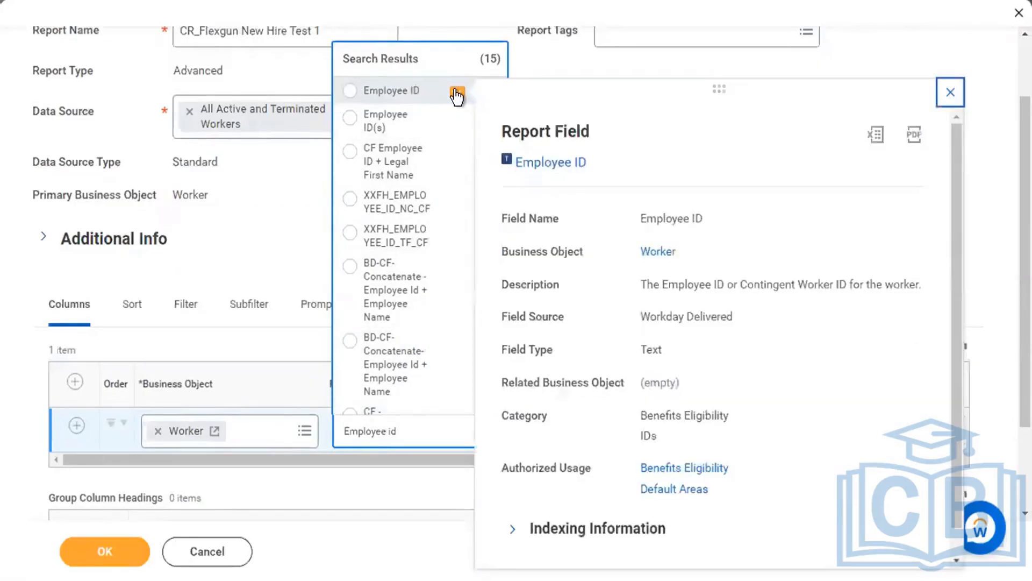
{"action": "left_click_drag", "start_coordinate": [501, 252], "coordinate": [582, 253]}
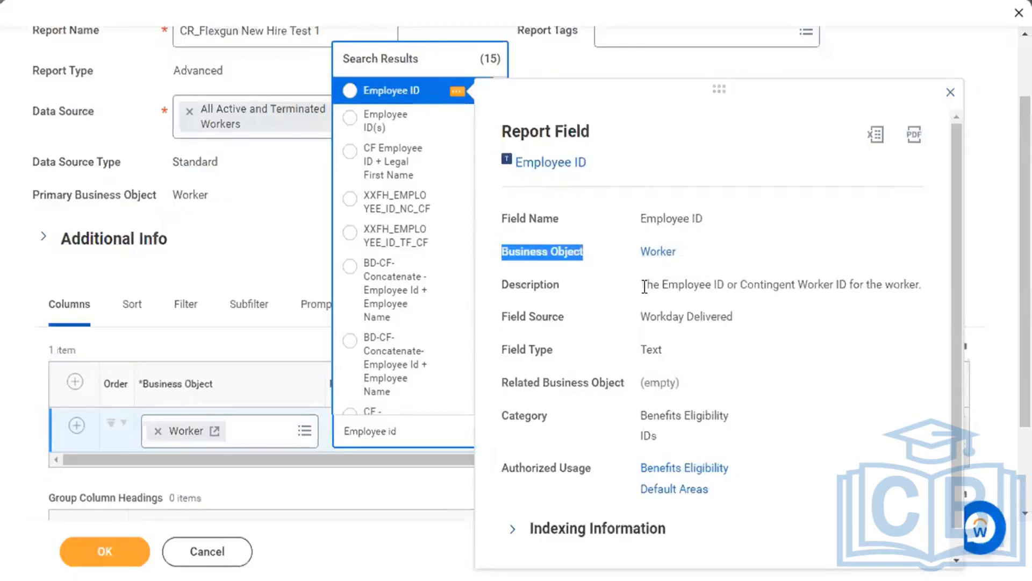
{"action": "left_click_drag", "start_coordinate": [642, 285], "coordinate": [922, 280]}
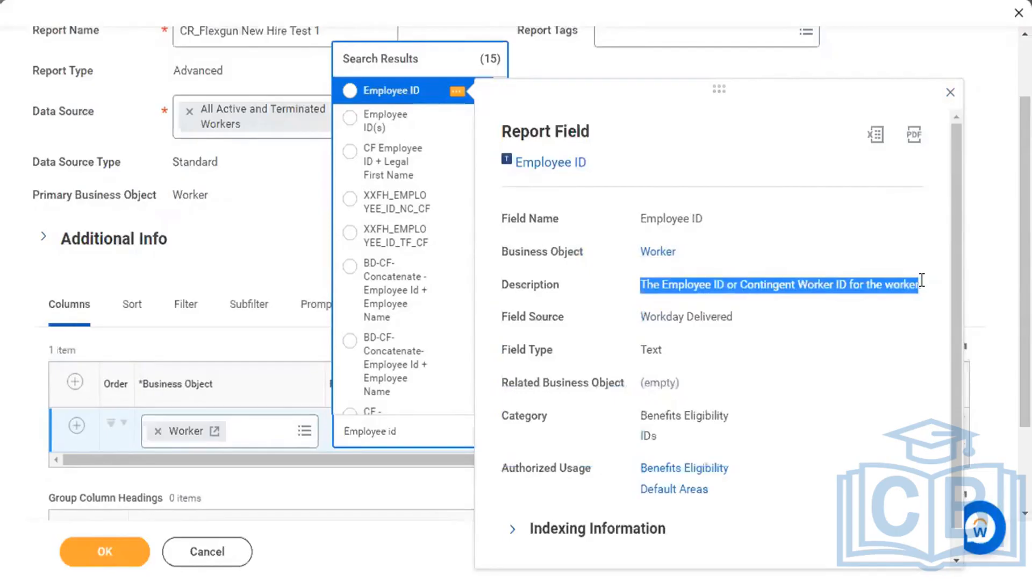
Select Employee ID for the first column and add a second column row.
{"action": "left_click", "coordinate": [773, 289]}
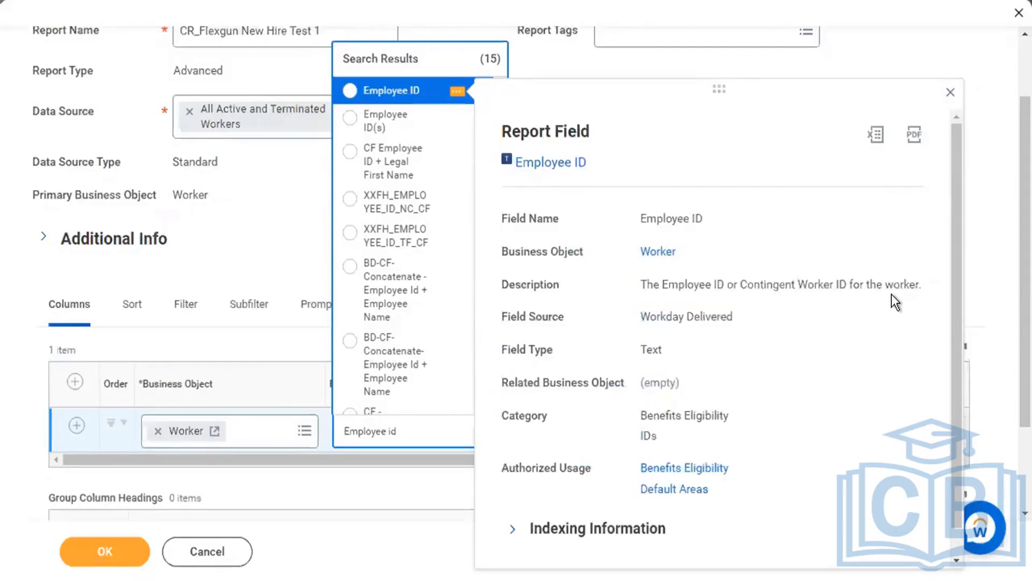
{"action": "left_click", "coordinate": [951, 98]}
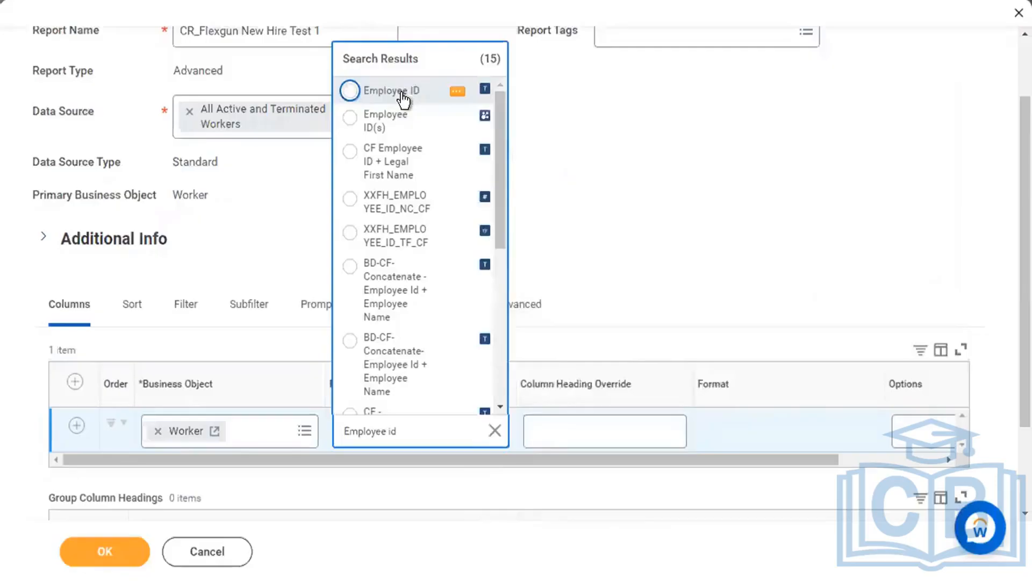
{"action": "left_click", "coordinate": [401, 97]}
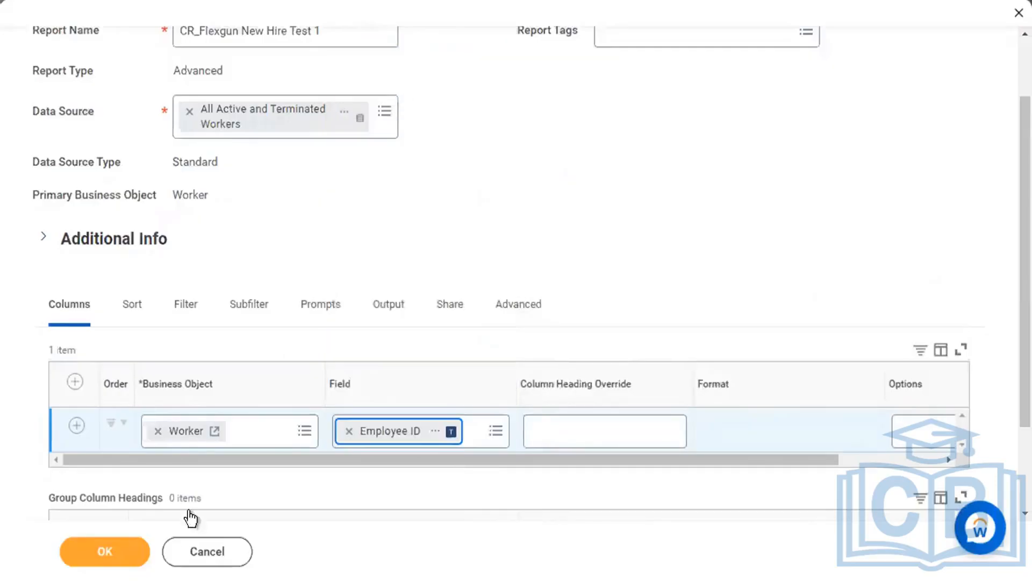
{"action": "left_click", "coordinate": [77, 426]}
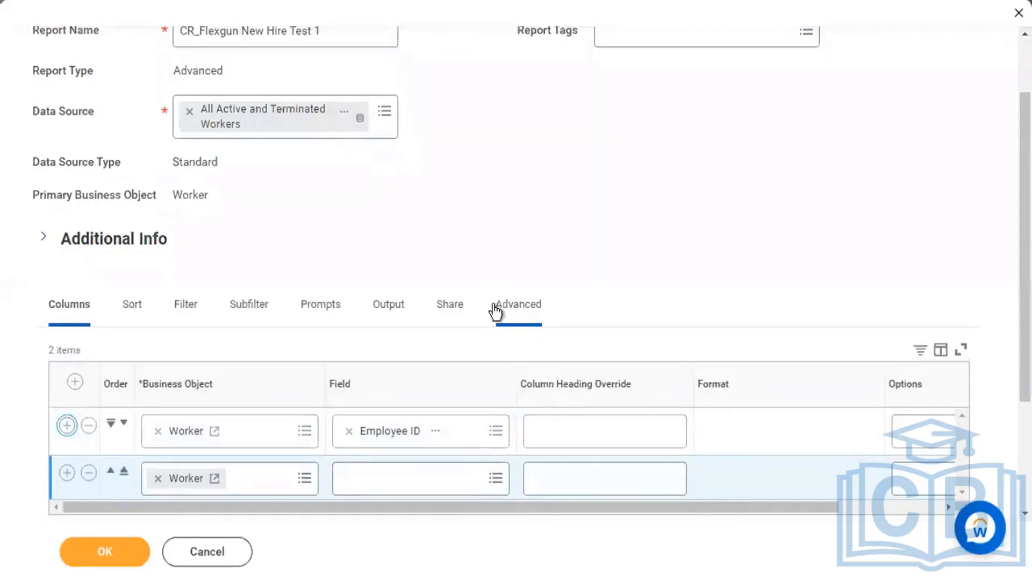
Search the second column's fields for 'Legal First name'.
{"action": "left_click", "coordinate": [409, 478]}
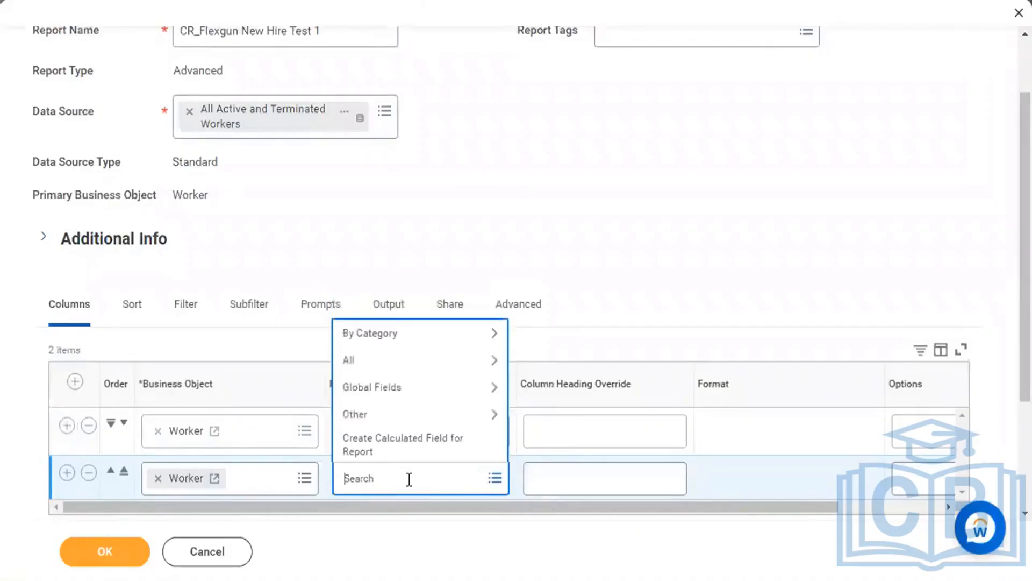
{"action": "type", "text": "Legal First name"}
{"action": "key", "text": "Return"}
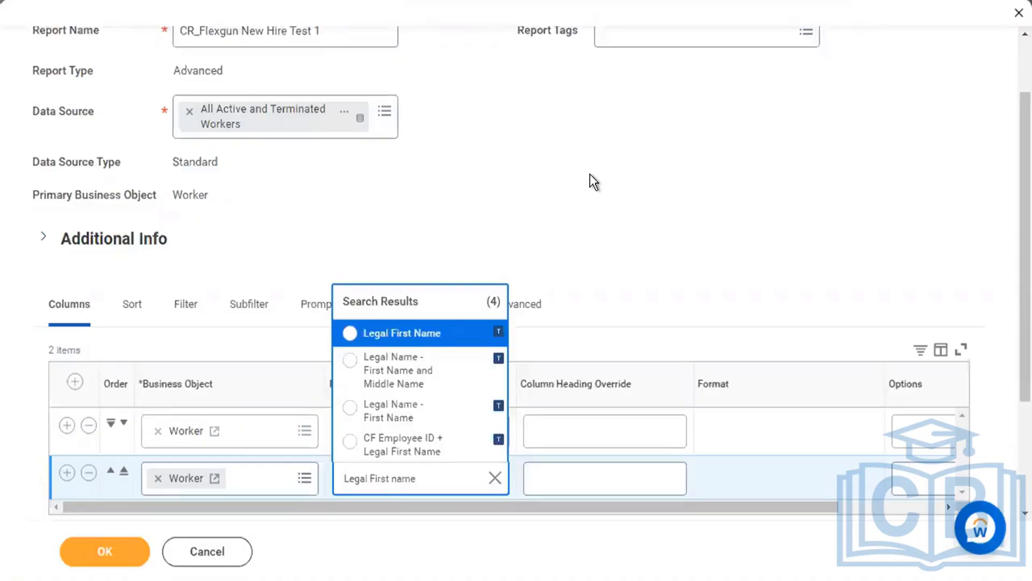
Inspect Legal First Name: a Workday Delivered field on External or Internal Candidate.
{"action": "left_click", "coordinate": [471, 334]}
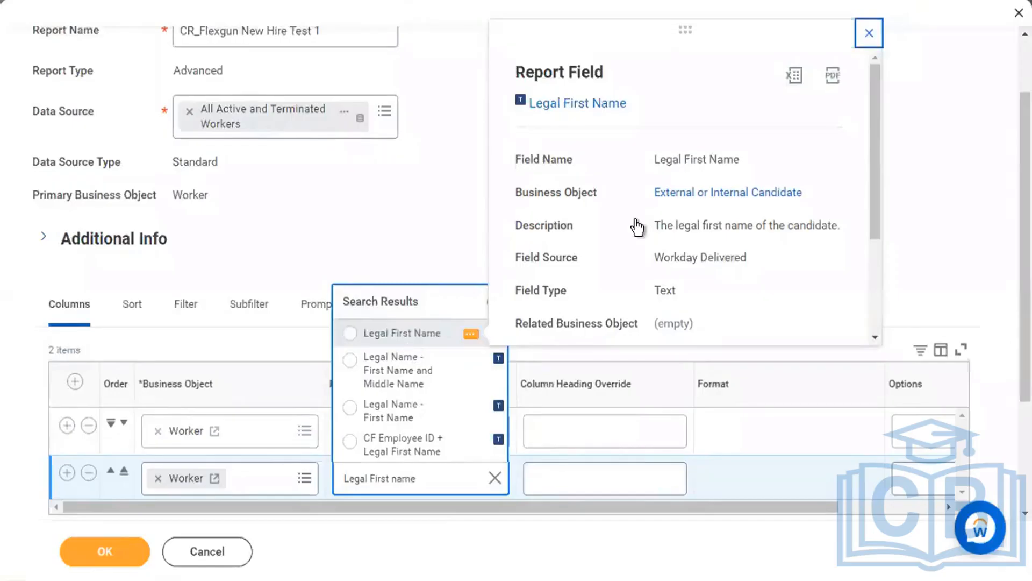
{"action": "left_click_drag", "start_coordinate": [655, 257], "coordinate": [752, 257]}
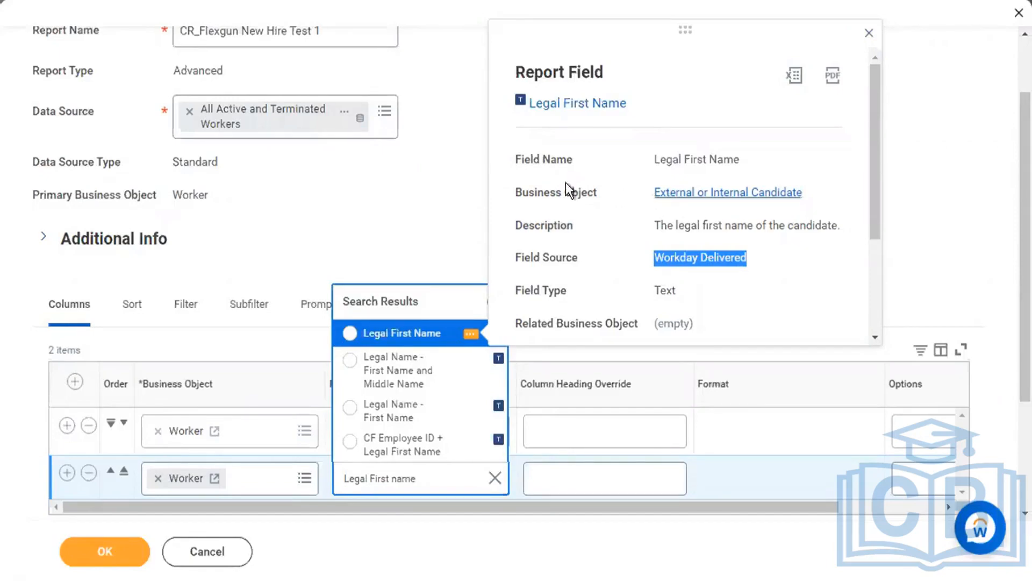
{"action": "left_click_drag", "start_coordinate": [514, 192], "coordinate": [597, 189]}
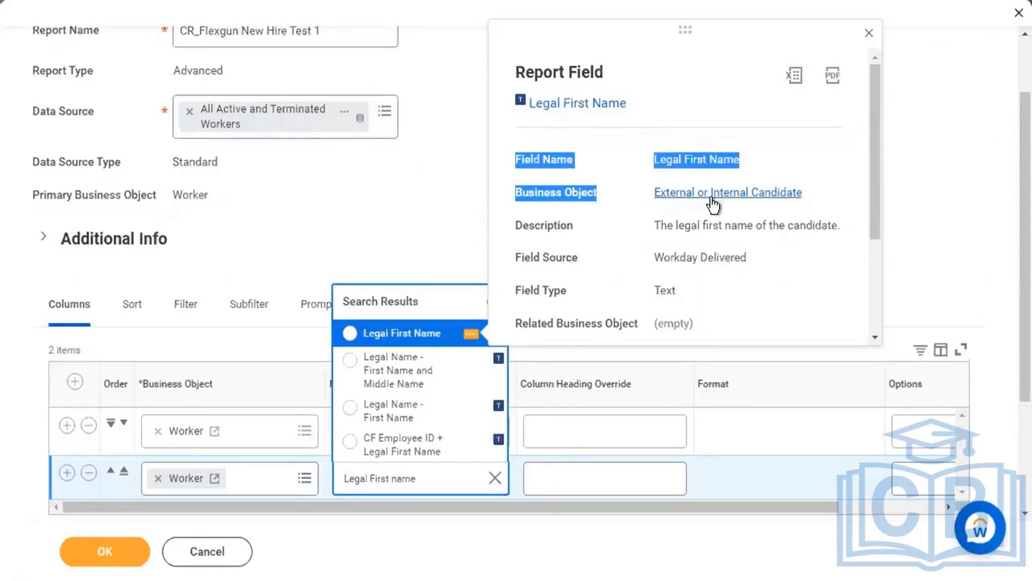
{"action": "left_click", "coordinate": [614, 216]}
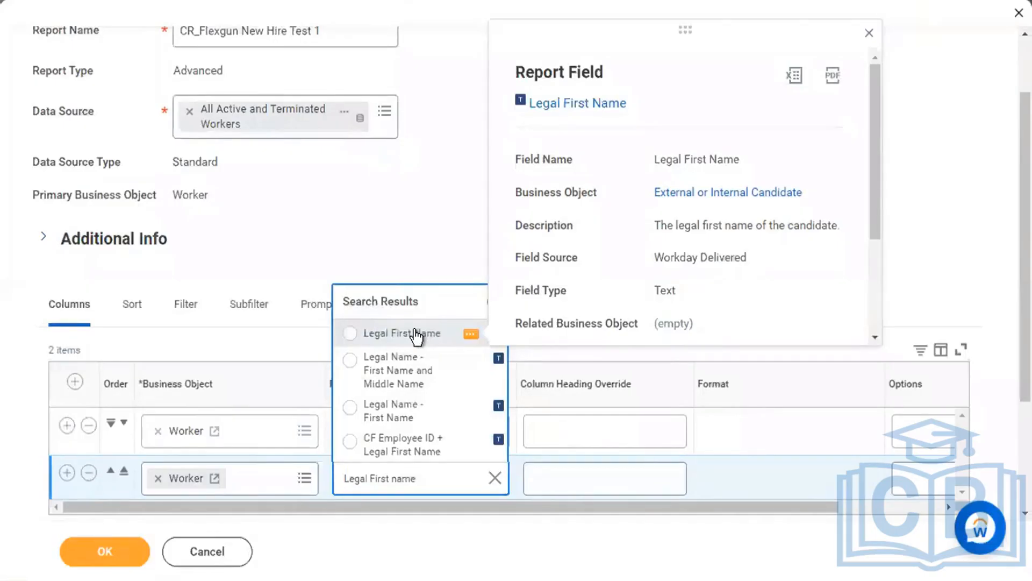
Confirm Legal Name - First Name is on Worker and select it for the second column.
{"action": "left_click", "coordinate": [471, 410]}
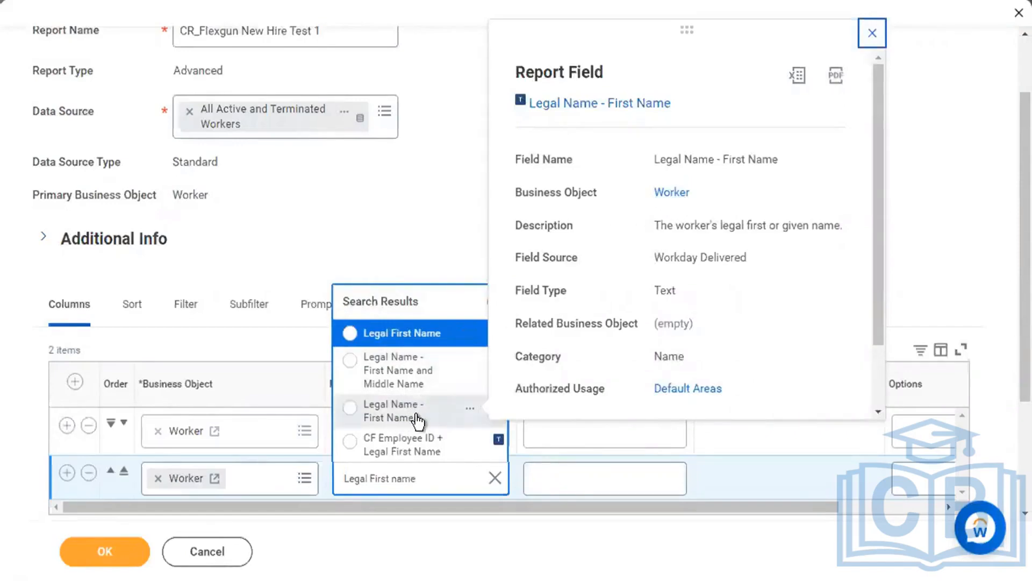
{"action": "left_click", "coordinate": [448, 343]}
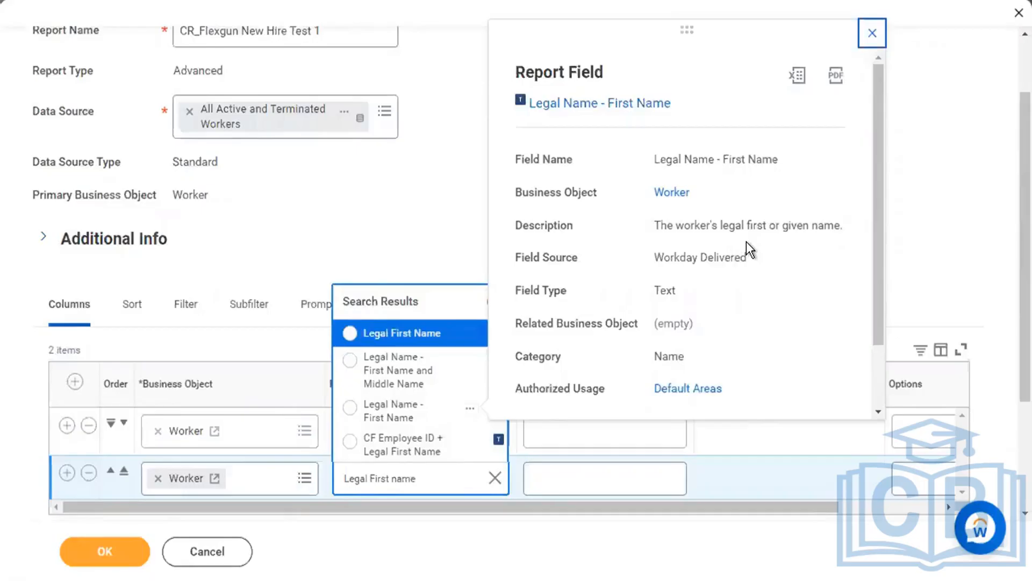
{"action": "left_click", "coordinate": [377, 411]}
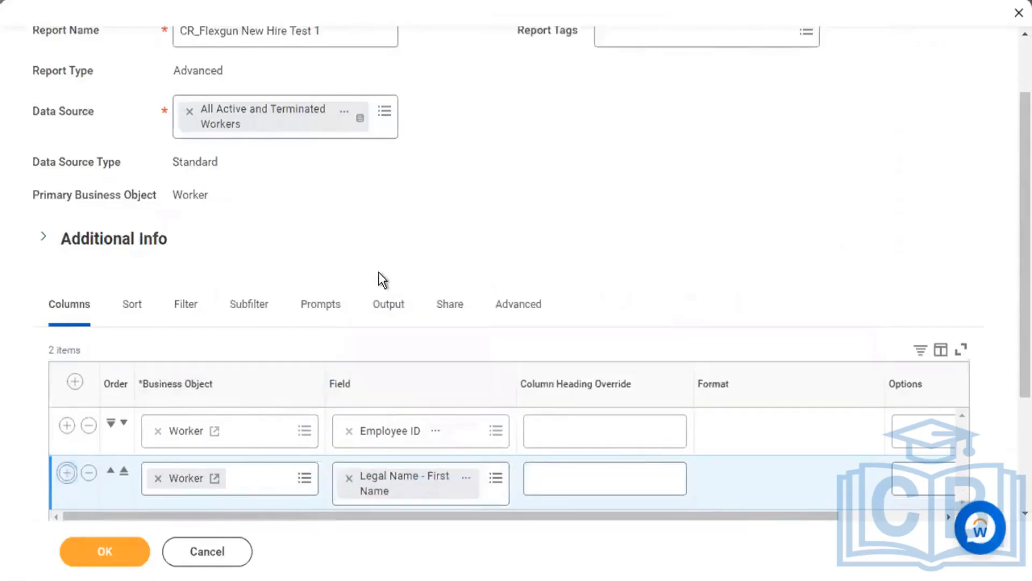
Search the third column's fields for 'Legal last name', correcting the 'alst' typo.
{"action": "scroll", "coordinate": [438, 401], "scroll_direction": "down", "scroll_amount": 4}
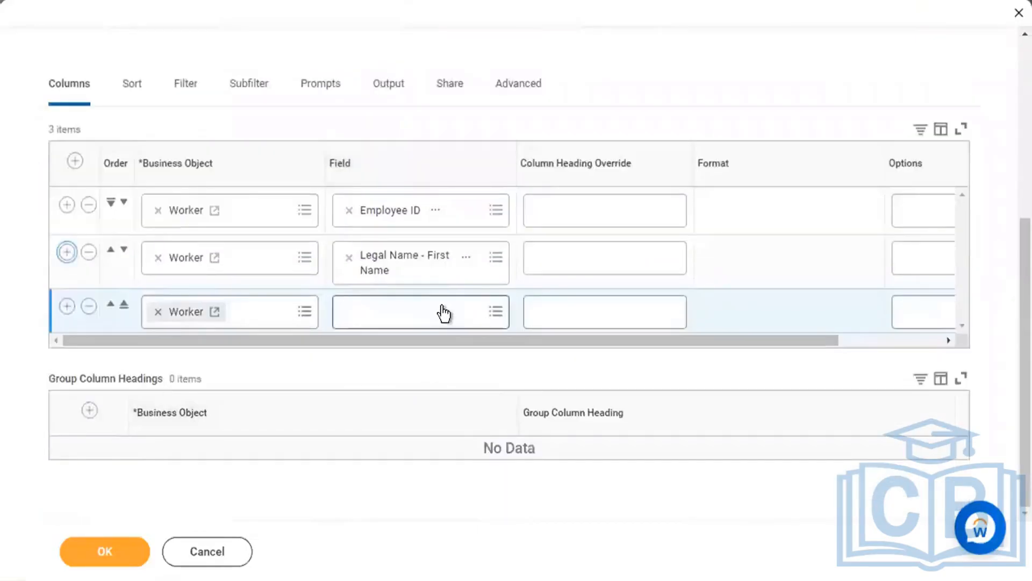
{"action": "left_click", "coordinate": [445, 313]}
{"action": "type", "text": "legal "}
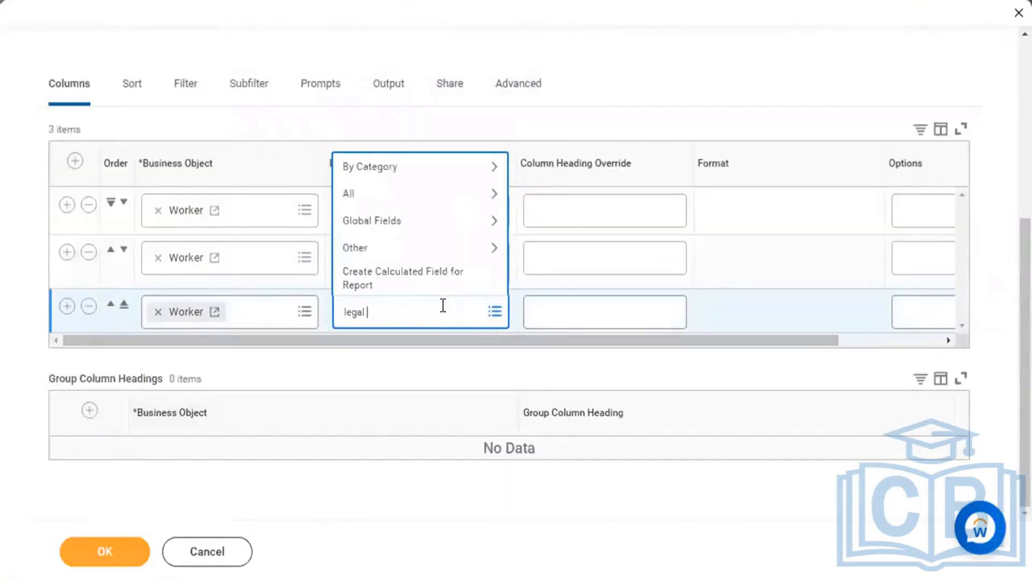
{"action": "type", "text": "alst name"}
{"action": "key", "text": "Return"}
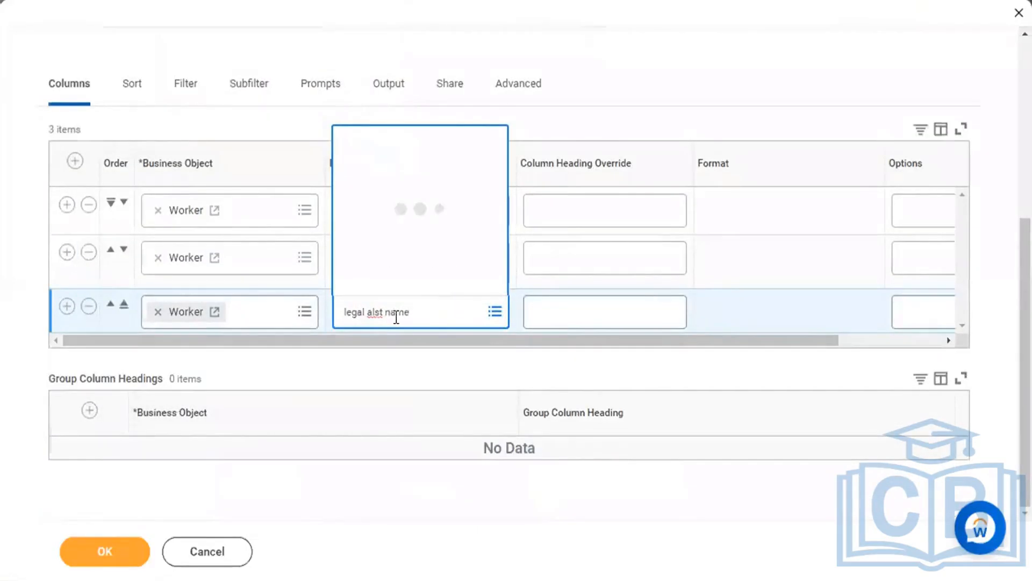
{"action": "double_click", "coordinate": [424, 312]}
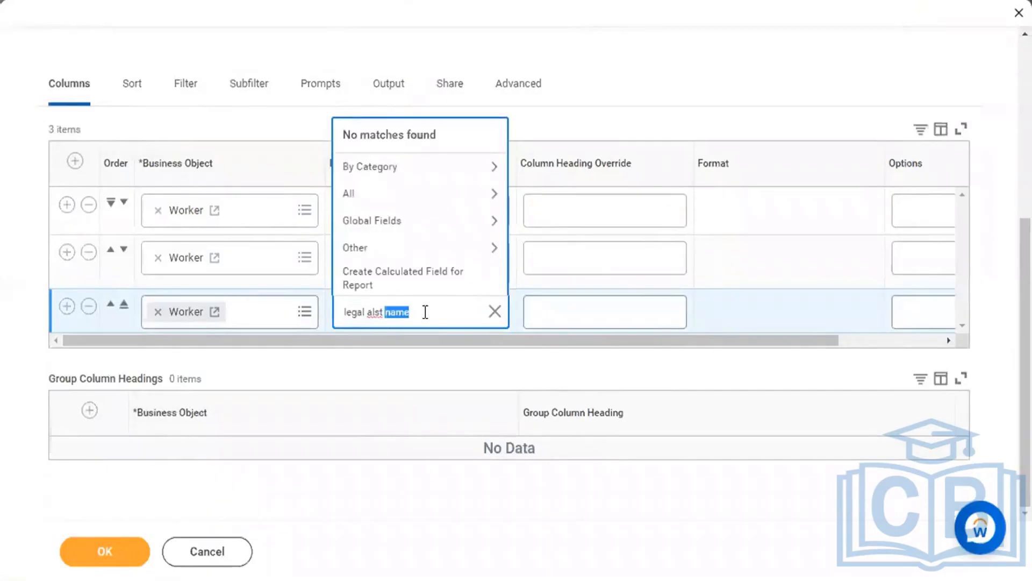
{"action": "triple_click", "coordinate": [425, 312]}
{"action": "type", "text": "Legal"}
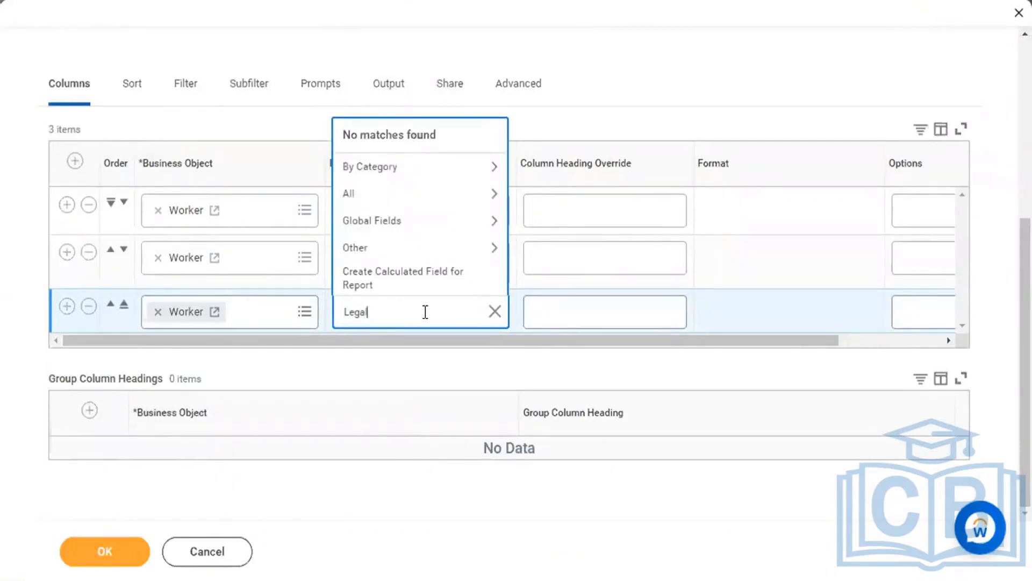
{"action": "type", "text": " last name"}
{"action": "key", "text": "Return"}
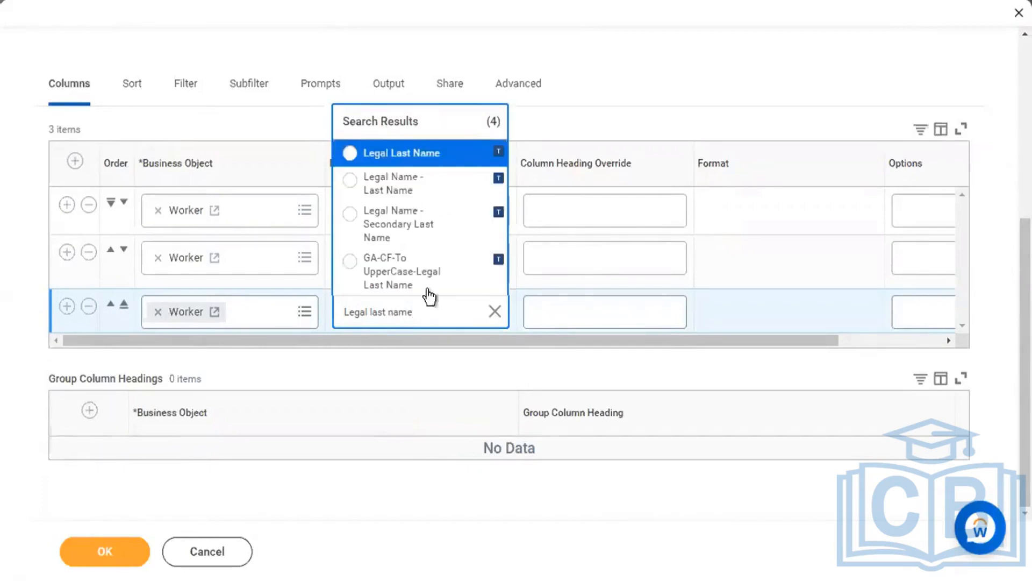
Compare last name fields, choose Legal Name - Last Name for column three, add a fourth row.
{"action": "left_click", "coordinate": [471, 159]}
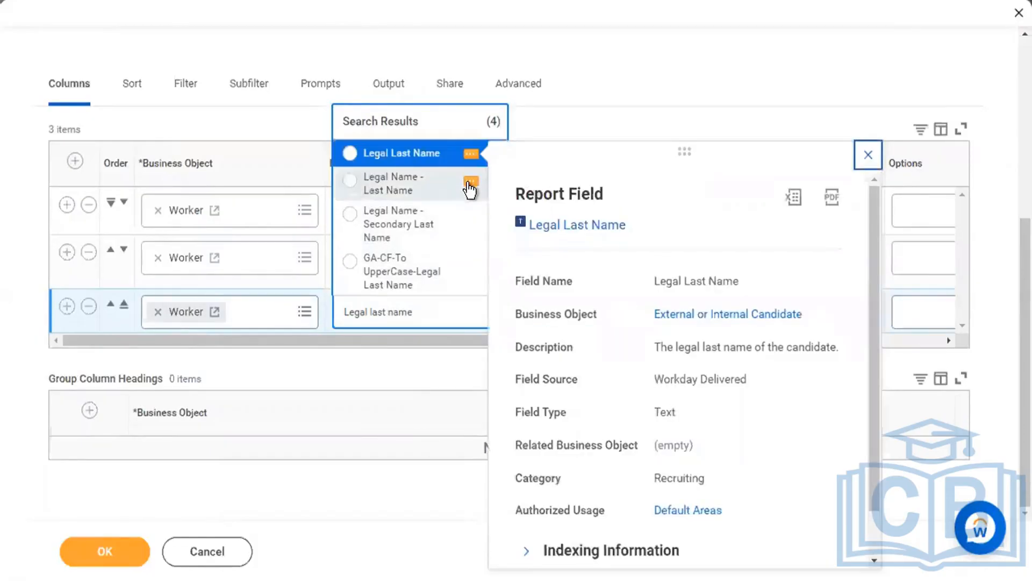
{"action": "left_click", "coordinate": [470, 184]}
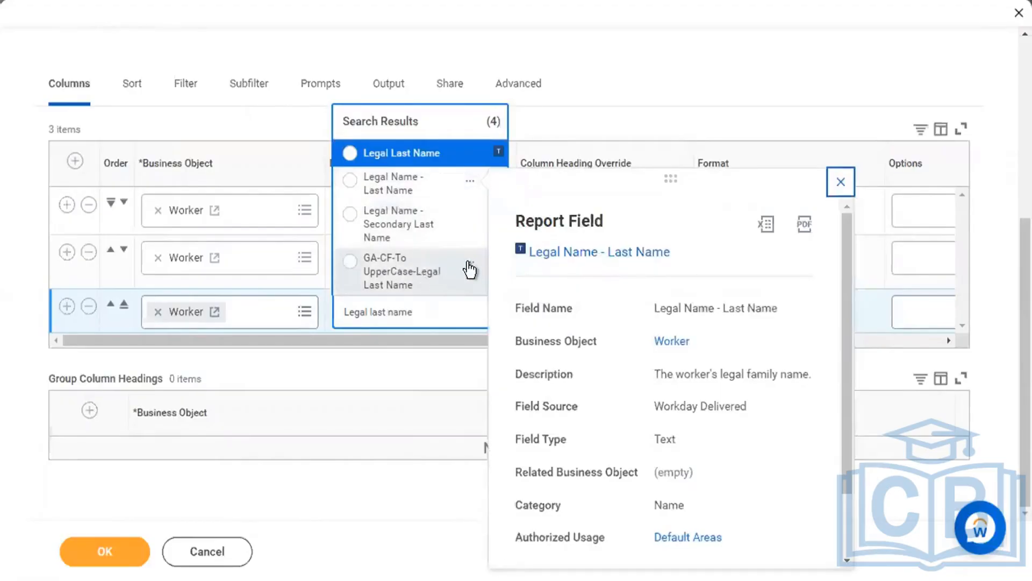
{"action": "left_click", "coordinate": [471, 263]}
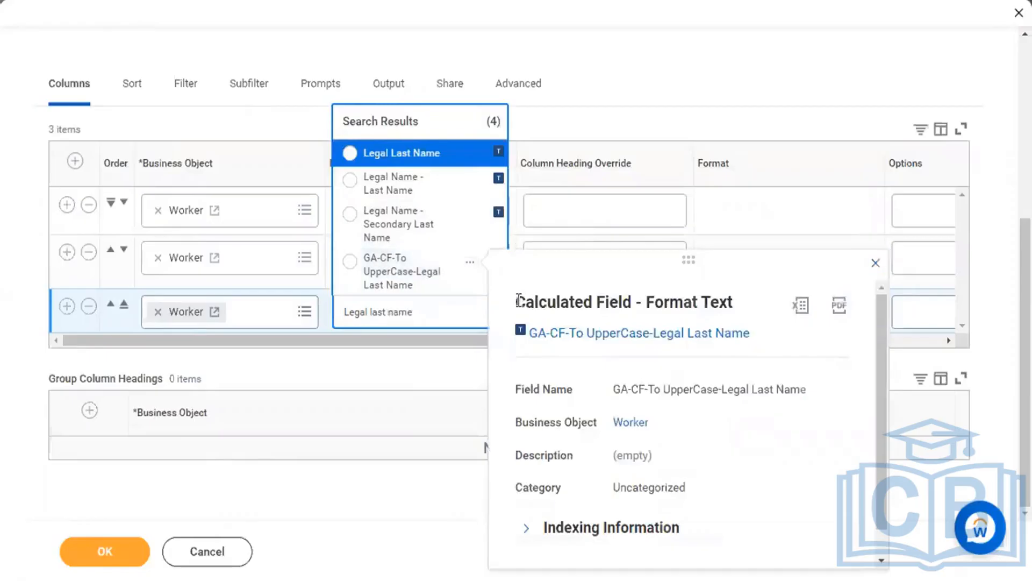
{"action": "left_click_drag", "start_coordinate": [517, 301], "coordinate": [731, 316]}
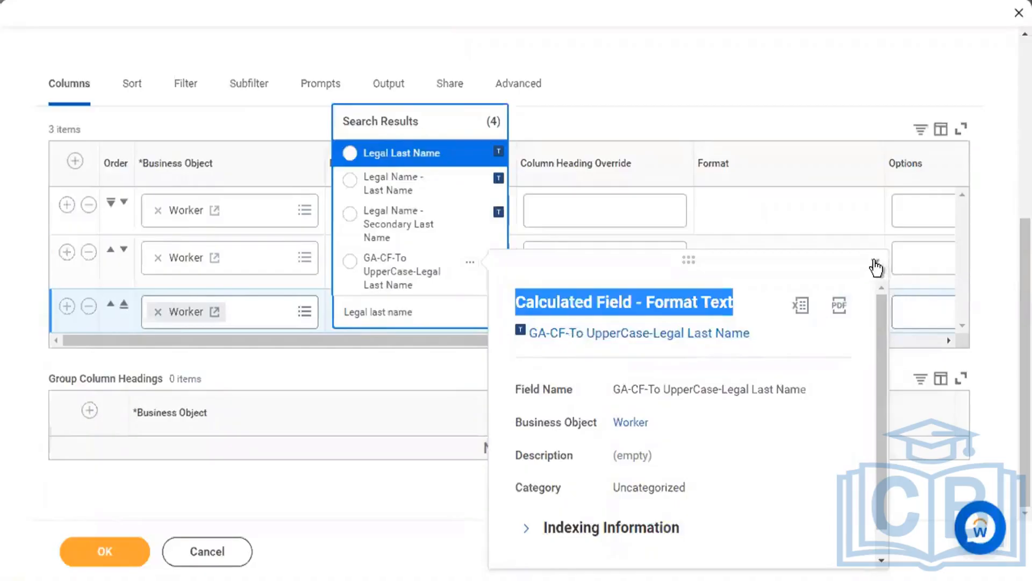
{"action": "left_click", "coordinate": [877, 264]}
{"action": "left_click", "coordinate": [428, 191]}
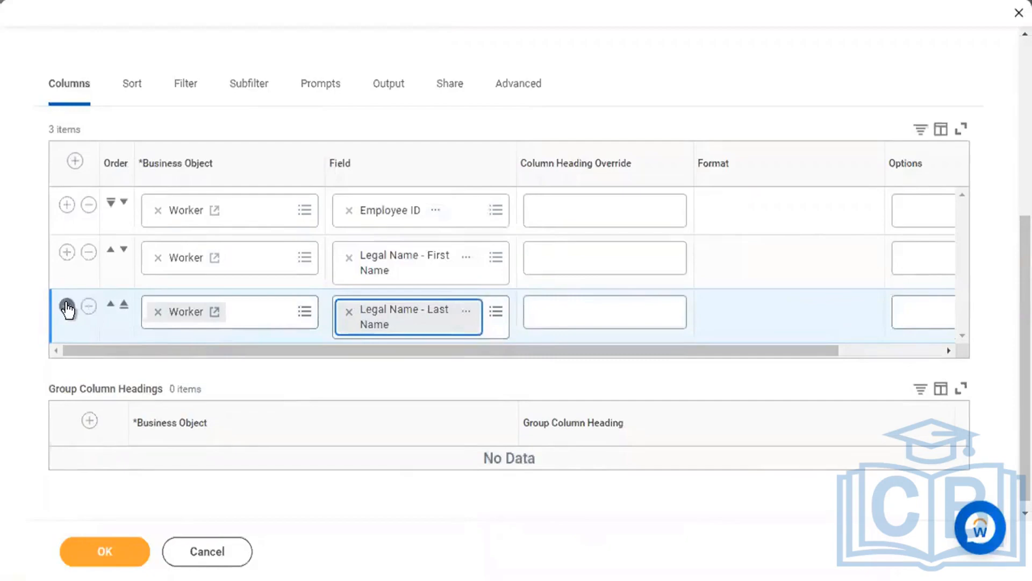
{"action": "left_click", "coordinate": [67, 307]}
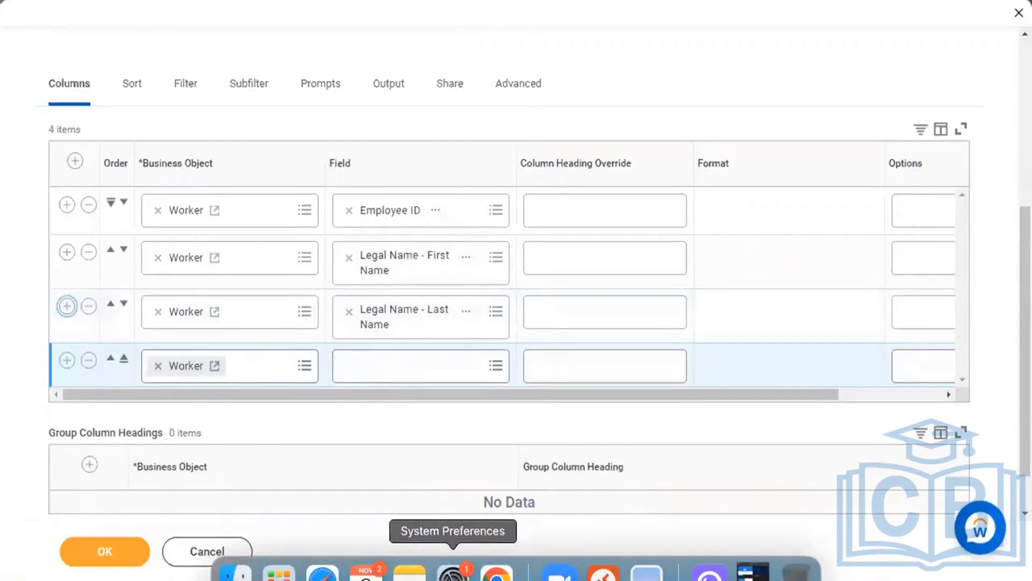
Search 'original Hire Date' and set row 4's field to the delivered Original Hire Date.
{"action": "left_click", "coordinate": [438, 371]}
{"action": "type", "text": "Hire Date"}
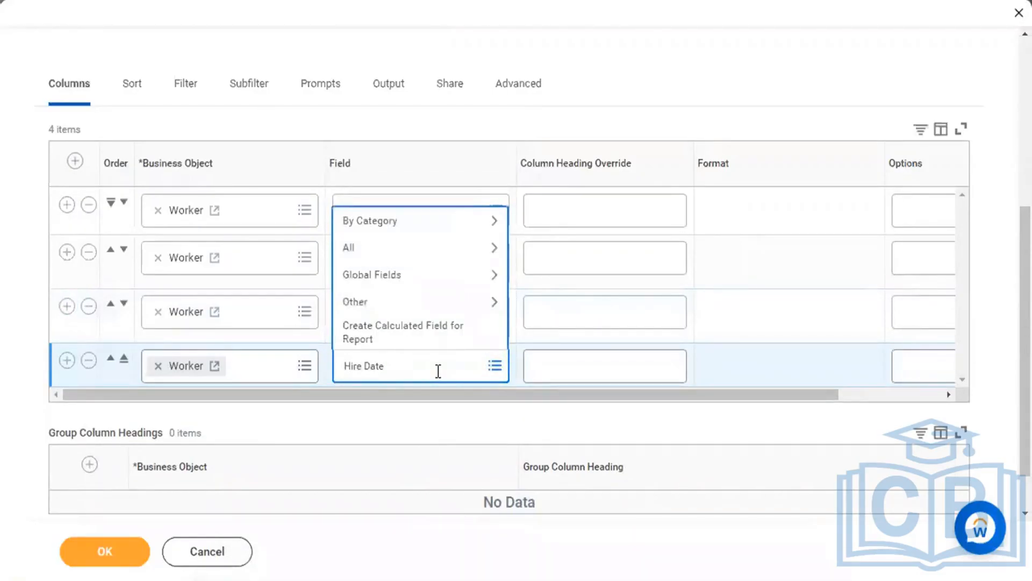
{"action": "key", "text": "Return"}
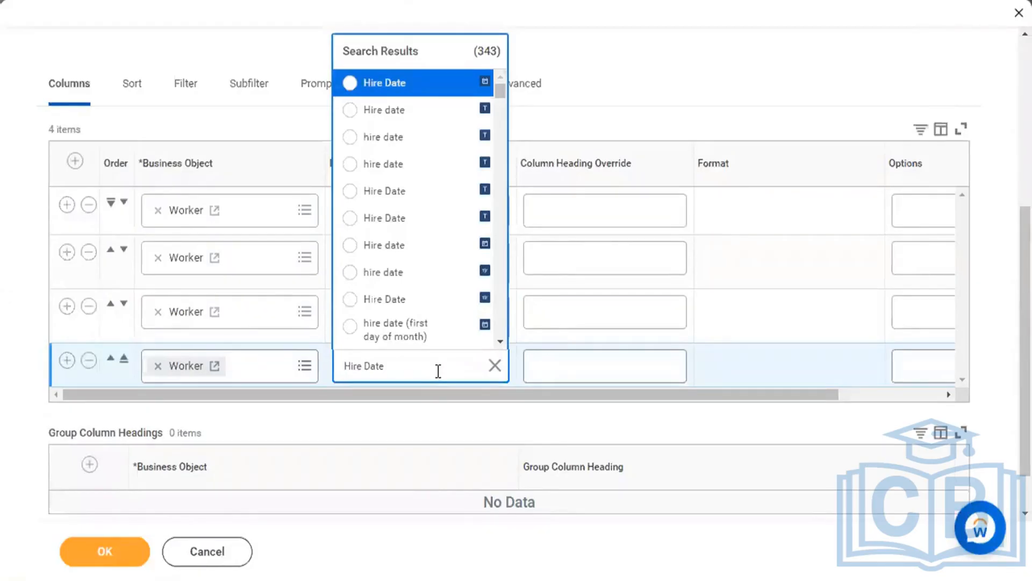
{"action": "key", "text": "ctrl+a"}
{"action": "key", "text": "Home"}
{"action": "type", "text": "original"}
{"action": "key", "text": "Return"}
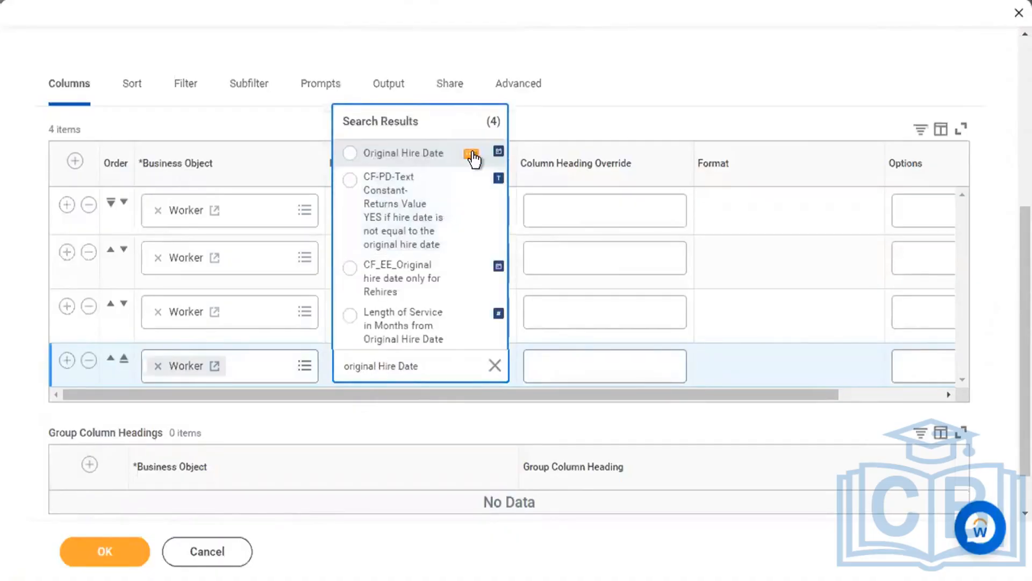
{"action": "left_click", "coordinate": [472, 156]}
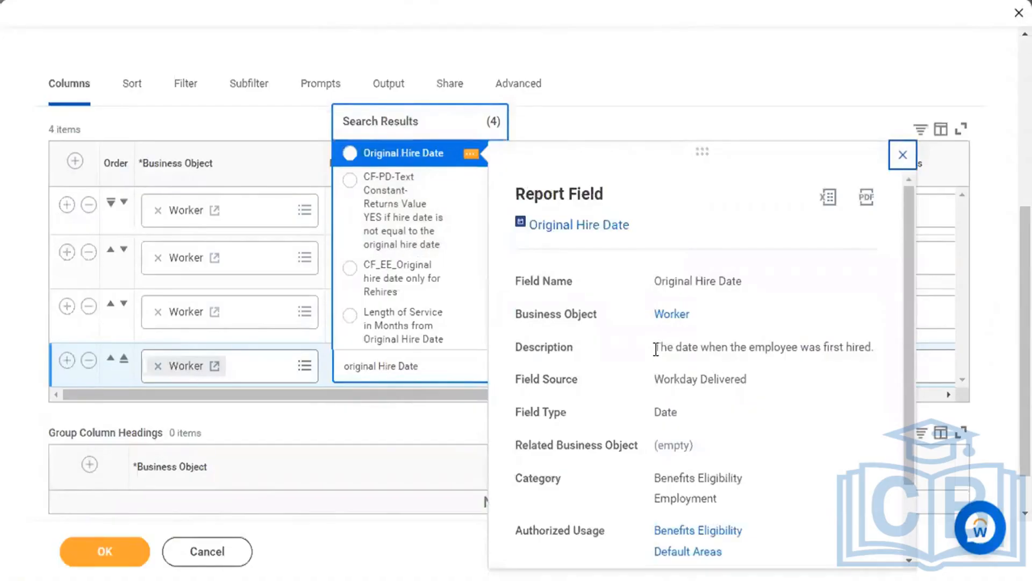
{"action": "left_click_drag", "start_coordinate": [656, 349], "coordinate": [872, 351]}
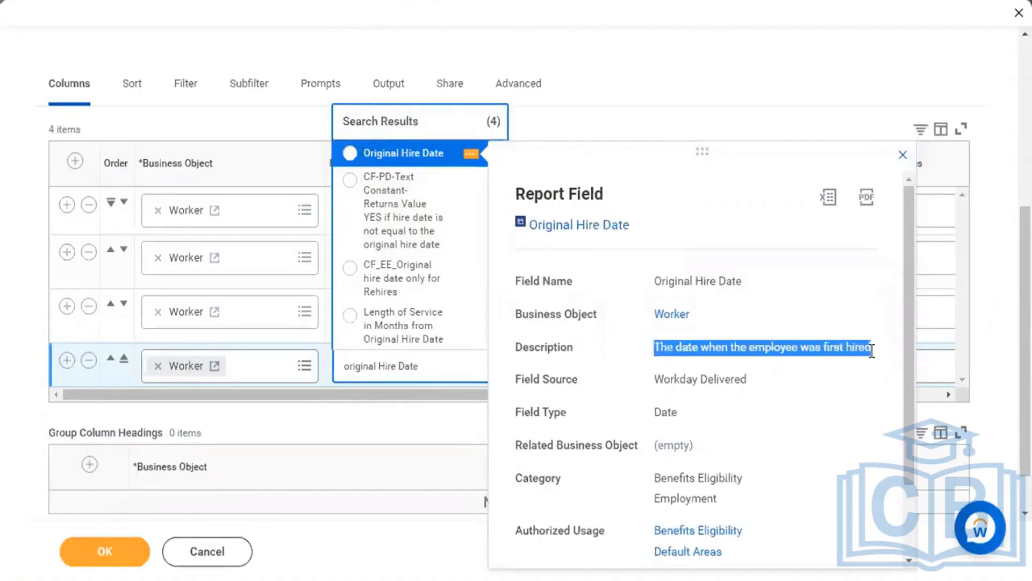
{"action": "left_click", "coordinate": [432, 163]}
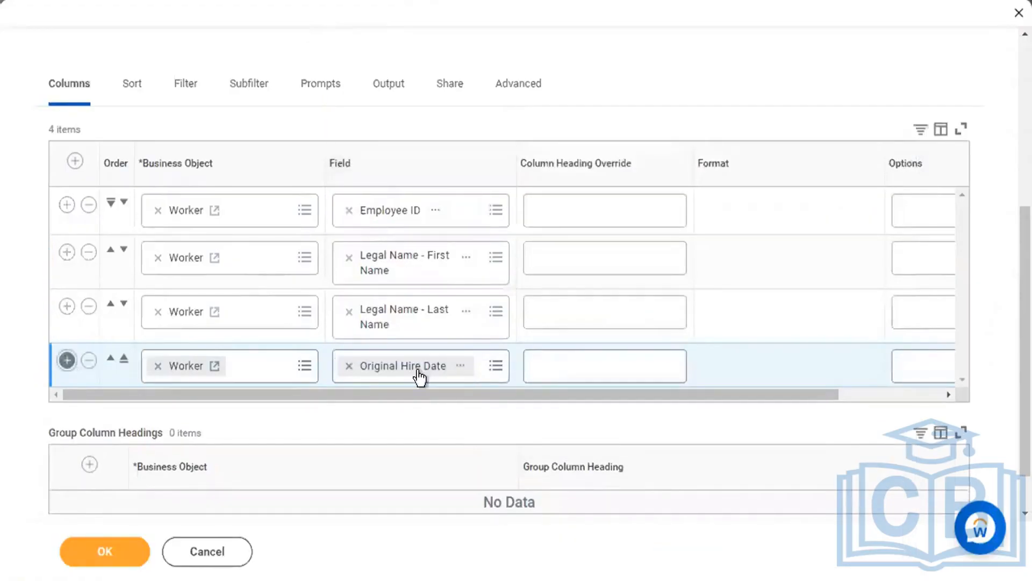
Search 'hire date' in the fifth row's field prompt and view the first result's details.
{"action": "left_click", "coordinate": [412, 410]}
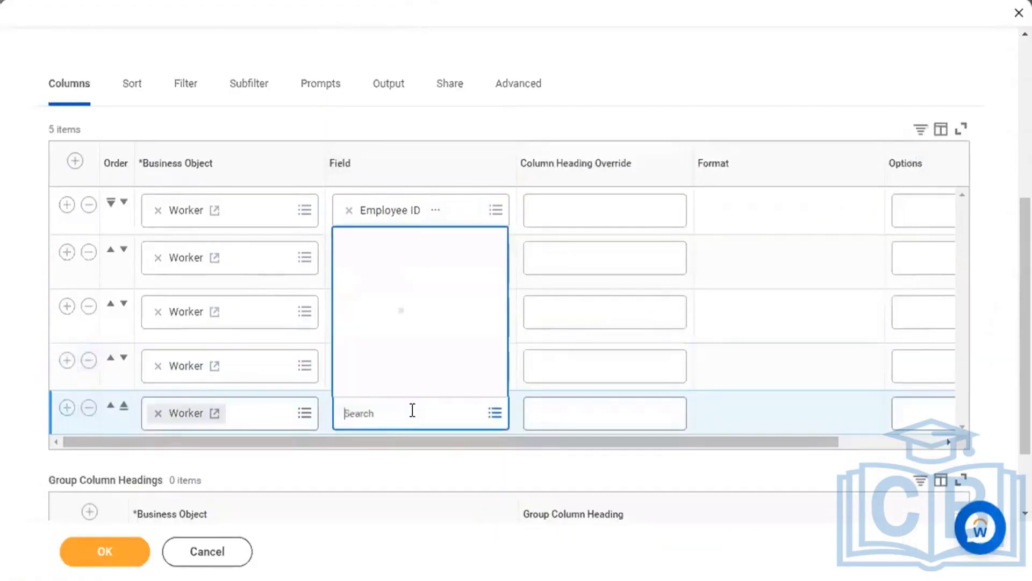
{"action": "type", "text": "hire date"}
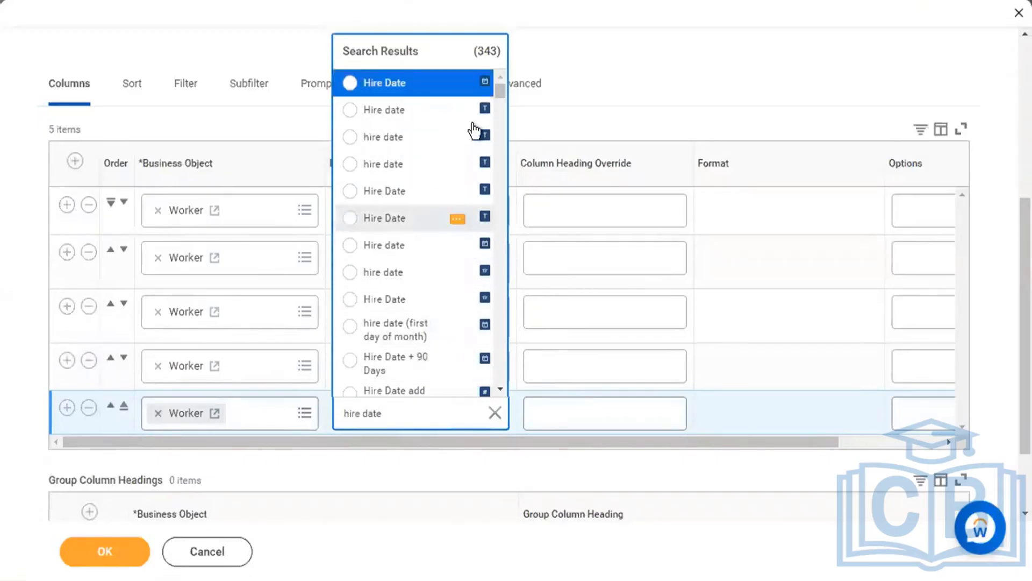
{"action": "left_click", "coordinate": [458, 85]}
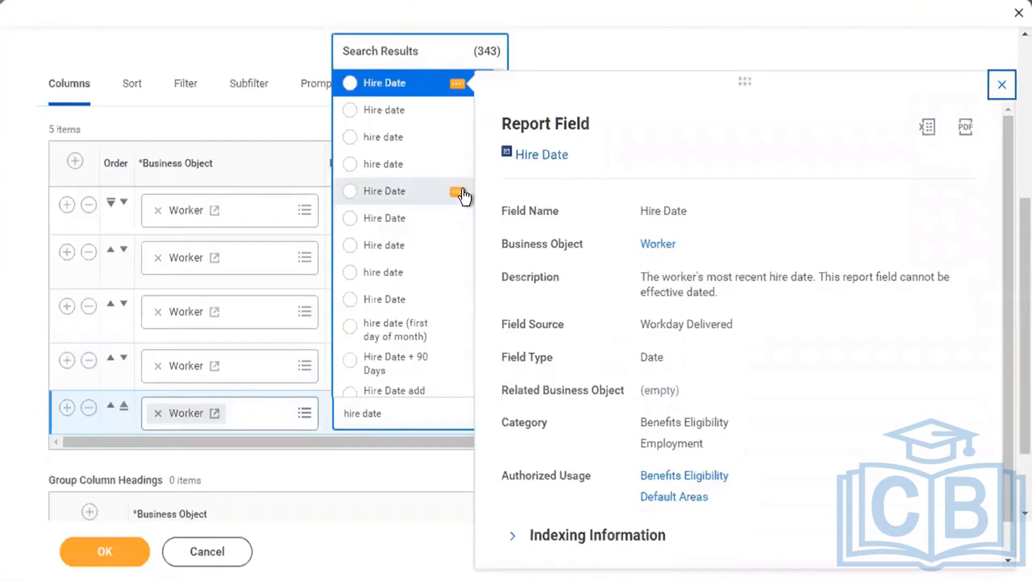
Compare the calculated Hire Date previews, such as Format Date and True/False Condition, and close them.
{"action": "mouse_move", "coordinate": [464, 197]}
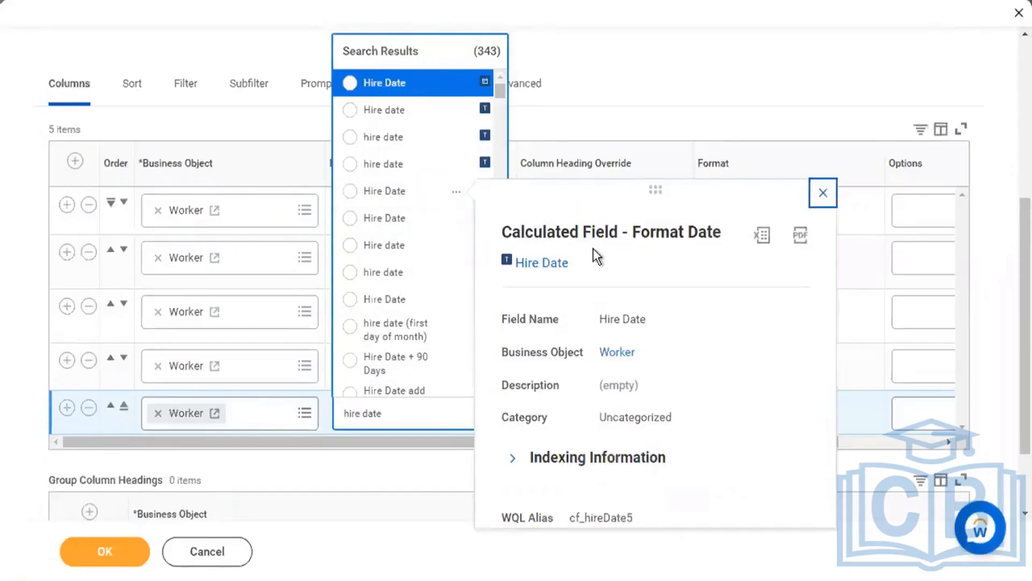
{"action": "left_click_drag", "start_coordinate": [503, 234], "coordinate": [714, 236]}
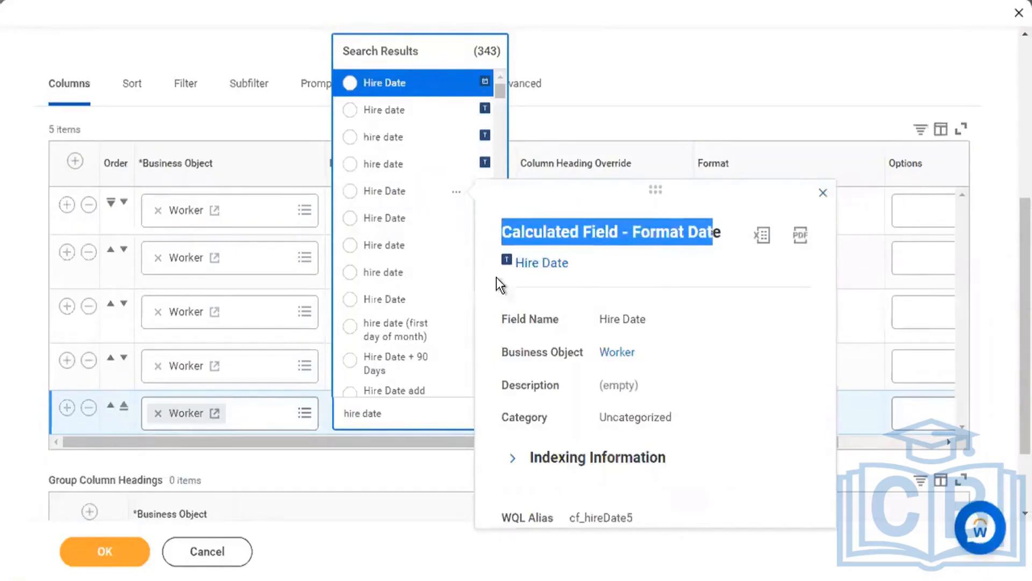
{"action": "mouse_move", "coordinate": [463, 305]}
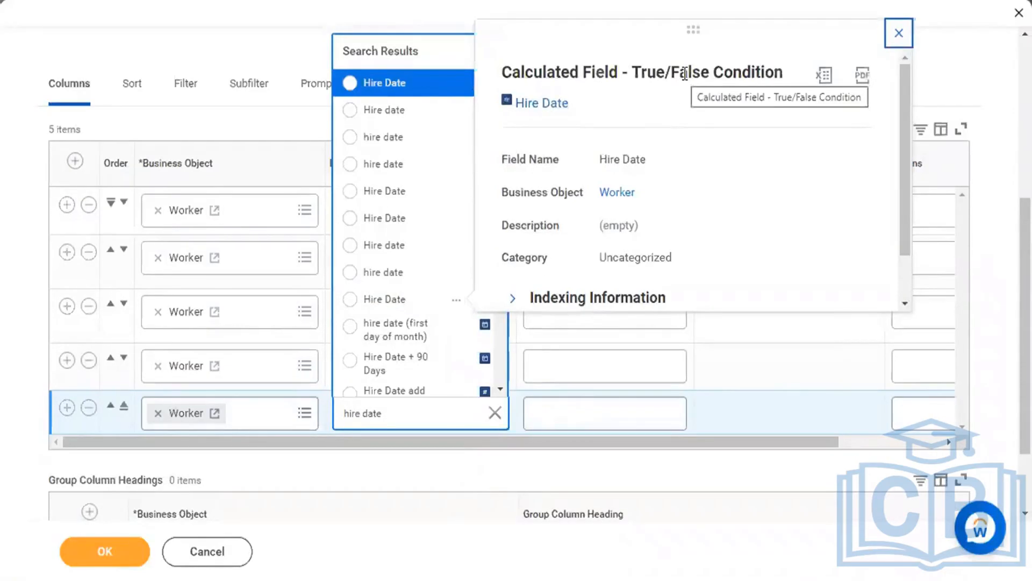
{"action": "left_click", "coordinate": [900, 34]}
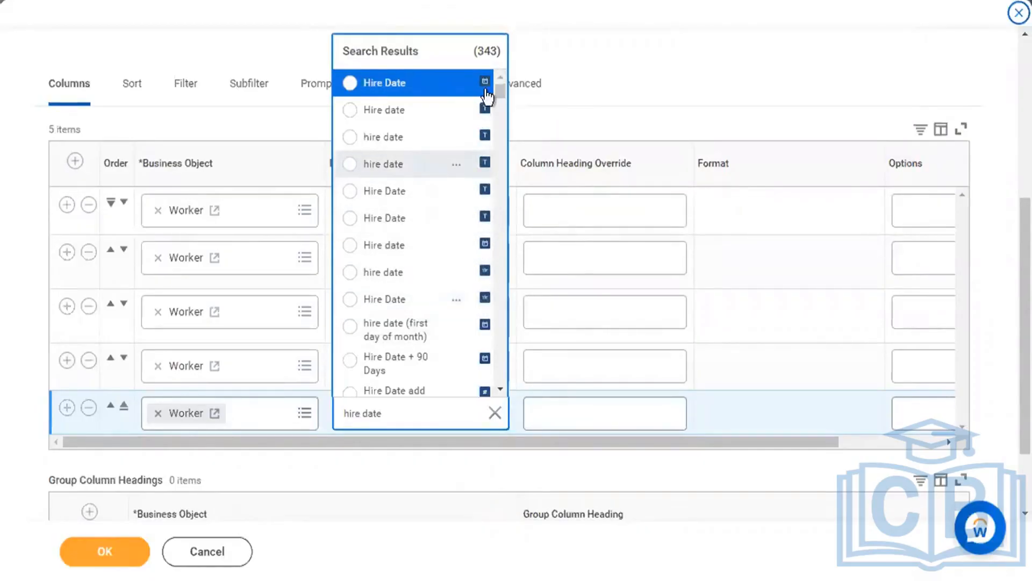
Review the Workday-delivered Hire Date field details and choose it for the fifth column.
{"action": "left_click", "coordinate": [458, 85]}
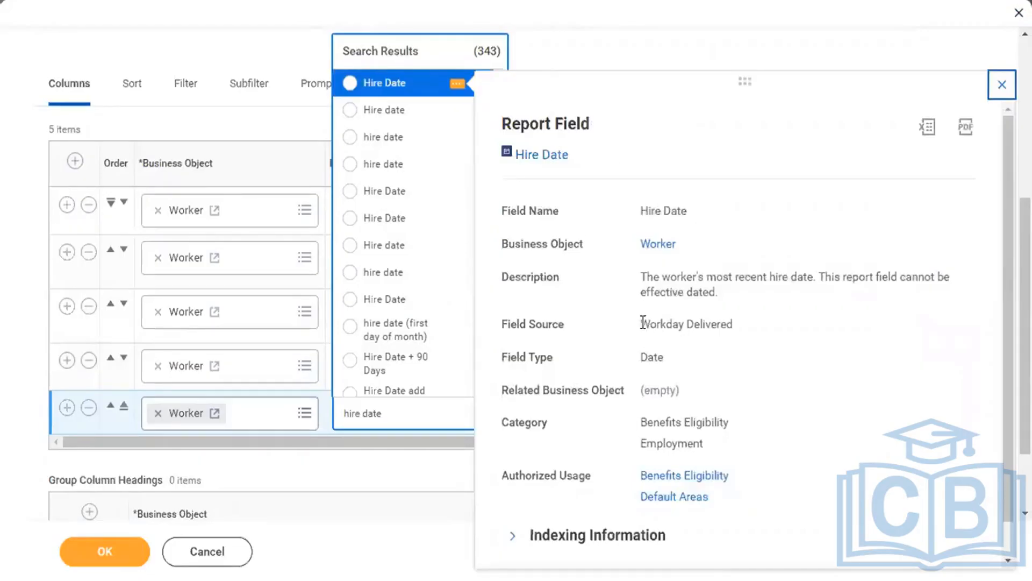
{"action": "left_click_drag", "start_coordinate": [643, 322], "coordinate": [741, 326]}
{"action": "left_click", "coordinate": [741, 326]}
{"action": "left_click_drag", "start_coordinate": [502, 243], "coordinate": [588, 245]}
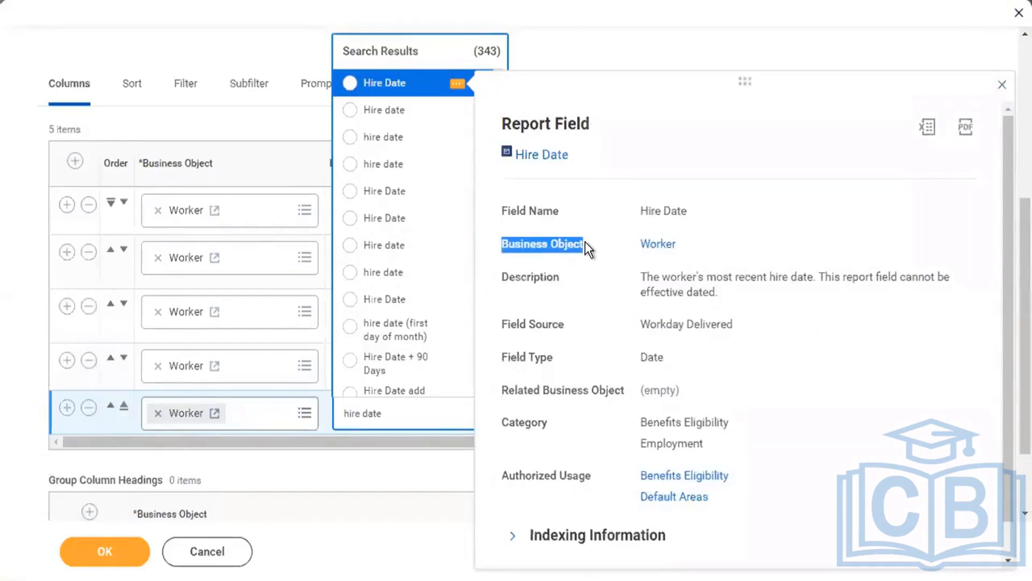
{"action": "left_click", "coordinate": [636, 286]}
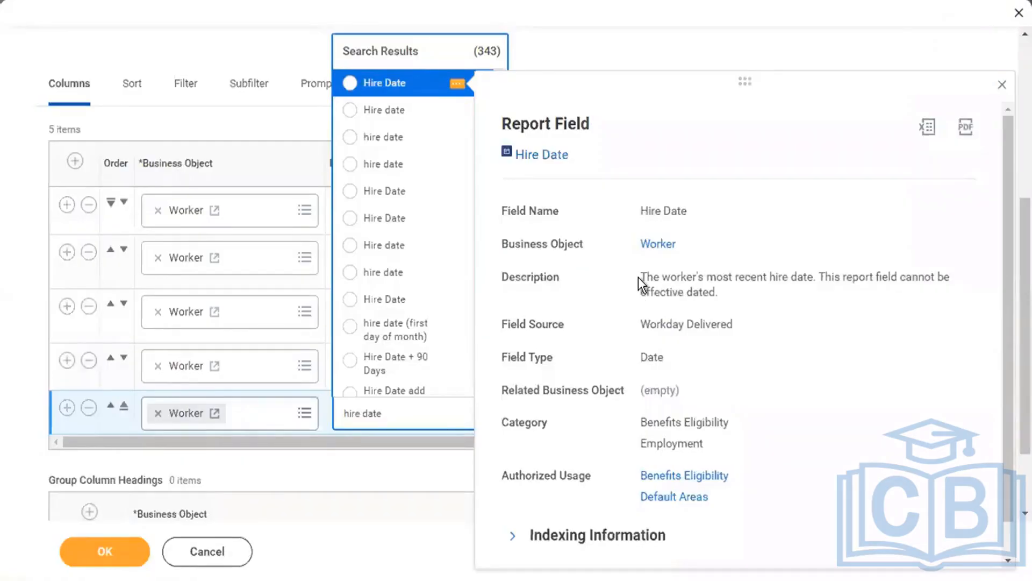
{"action": "left_click_drag", "start_coordinate": [641, 277], "coordinate": [814, 283]}
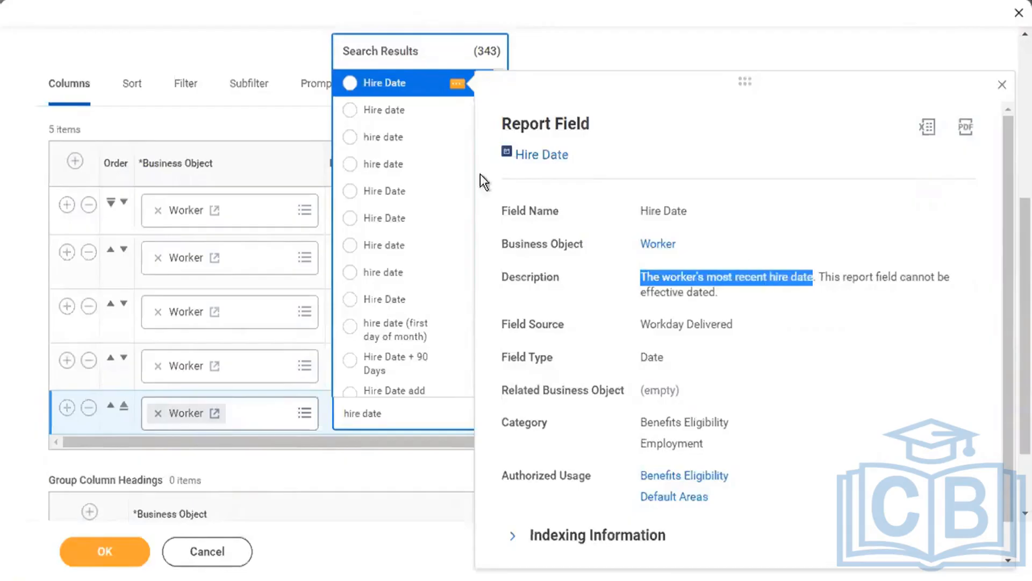
{"action": "left_click", "coordinate": [424, 84]}
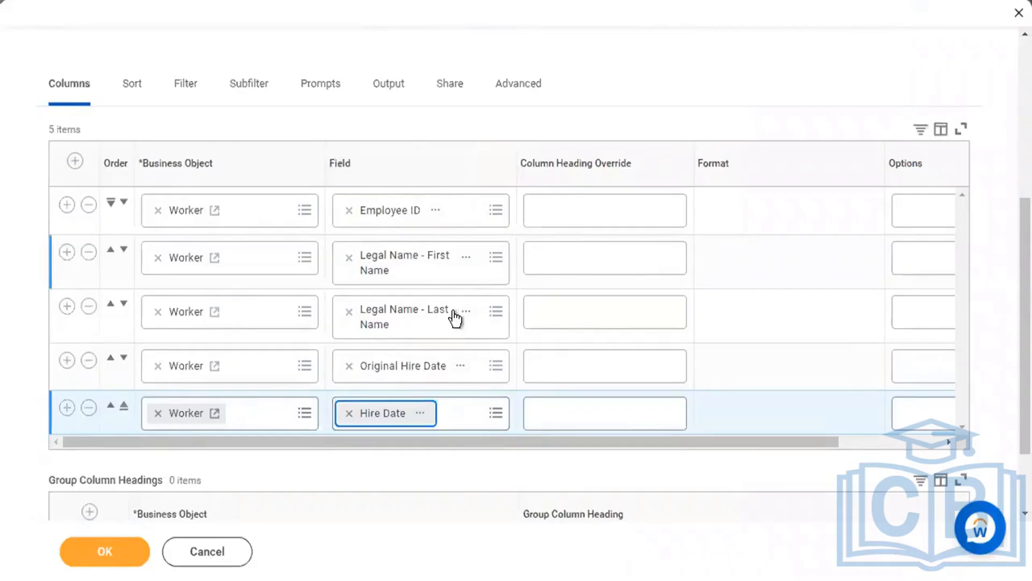
{"action": "left_click", "coordinate": [461, 367]}
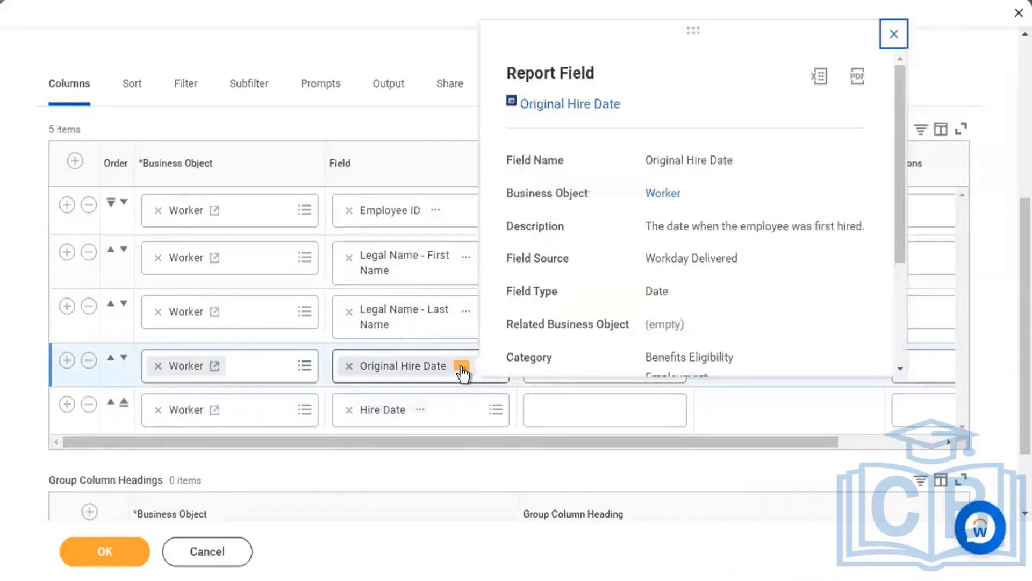
{"action": "scroll", "coordinate": [590, 302], "scroll_direction": "down", "scroll_amount": 1}
{"action": "scroll", "coordinate": [589, 302], "scroll_direction": "down", "scroll_amount": 3}
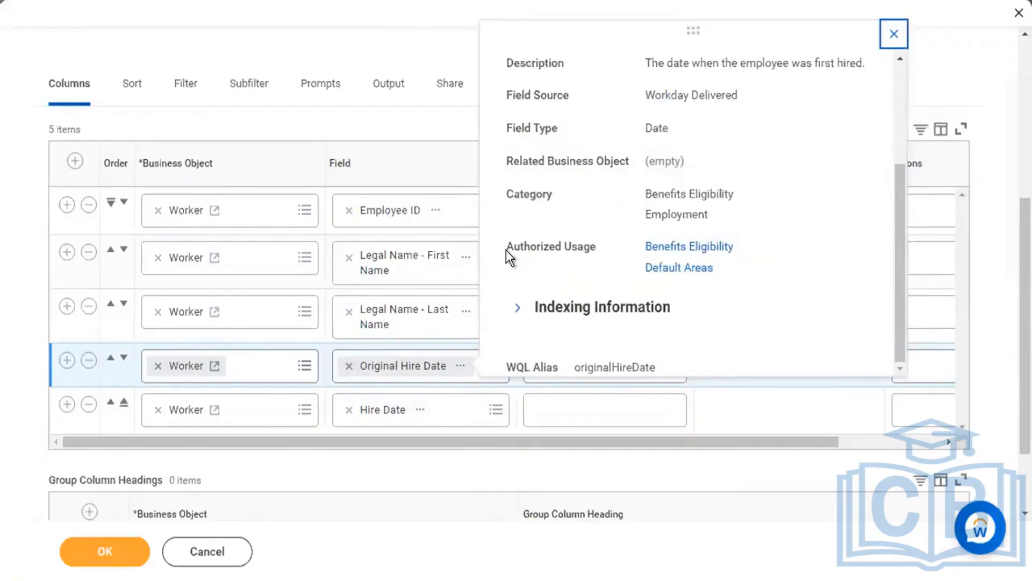
{"action": "left_click_drag", "start_coordinate": [505, 250], "coordinate": [604, 252]}
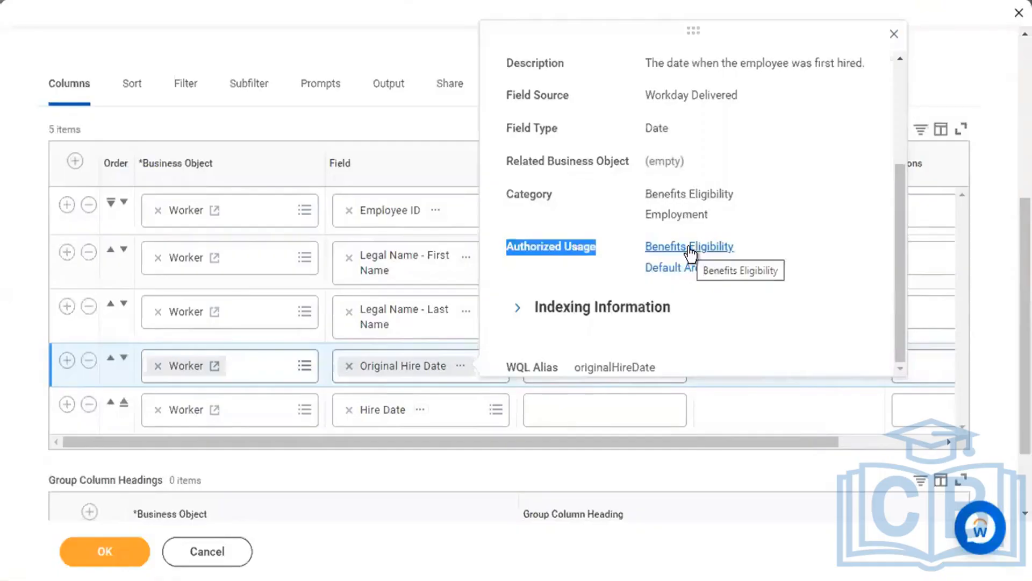
{"action": "left_click", "coordinate": [372, 48]}
{"action": "scroll", "coordinate": [372, 51], "scroll_direction": "up", "scroll_amount": 5}
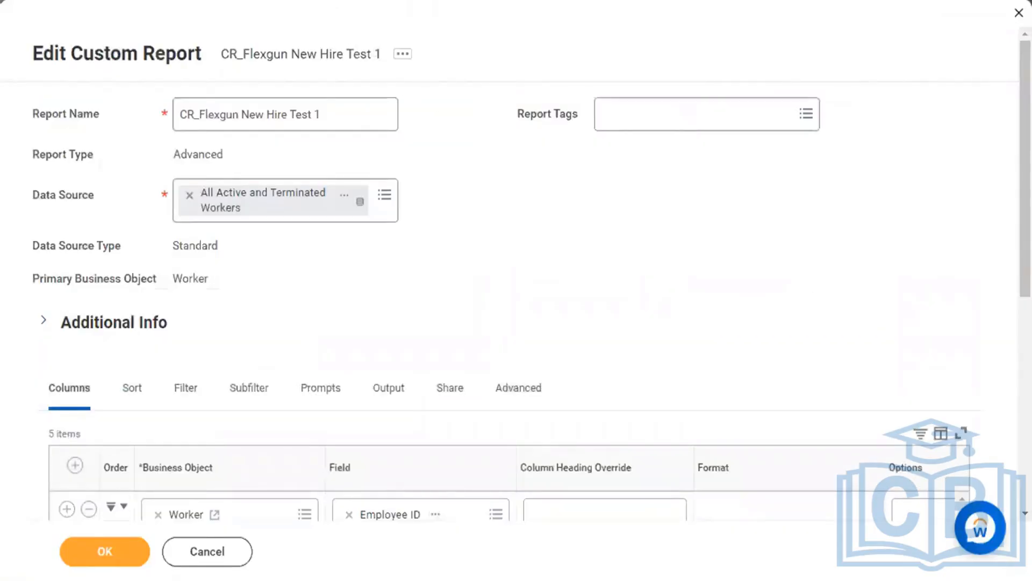
Duplicate the report's browser tab and dismiss the recovered custom report dialog.
{"action": "right_click", "coordinate": [301, 1]}
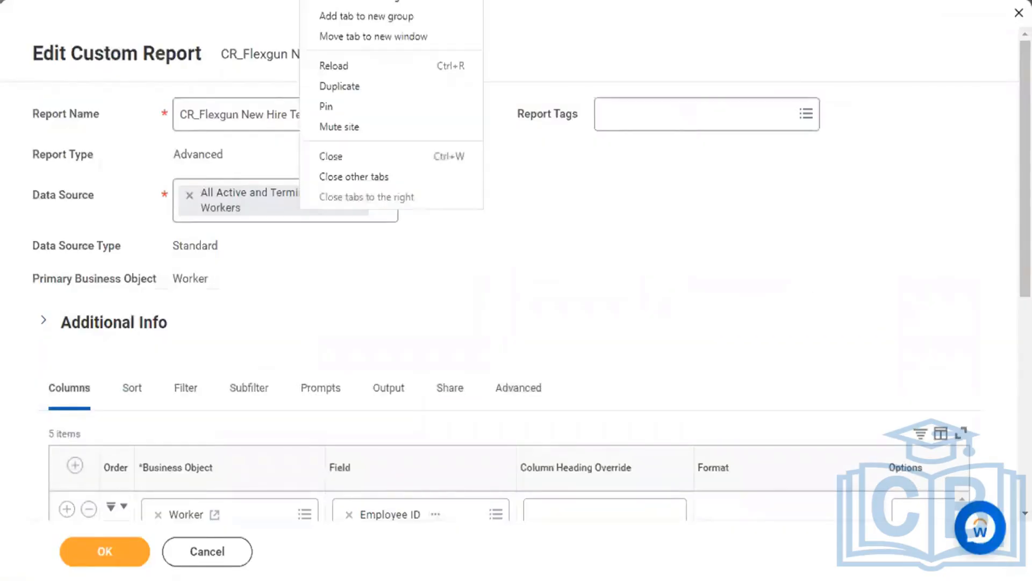
{"action": "left_click", "coordinate": [355, 88]}
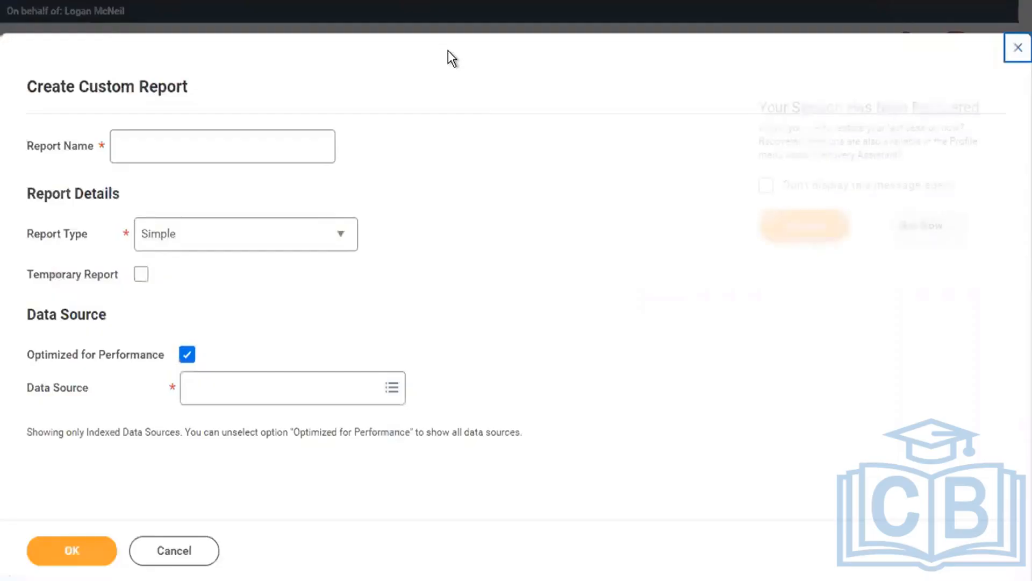
{"action": "left_click", "coordinate": [1016, 49]}
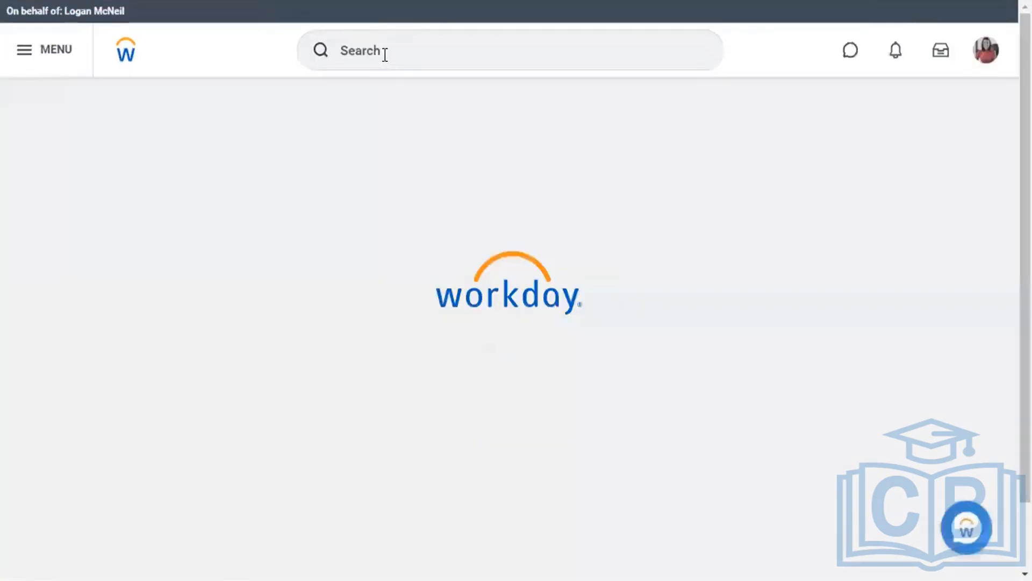
Run Compensation Eligibility Rules for the (Flexgun) Location = Boston/ California rule as of 11/07/2022.
{"action": "left_click", "coordinate": [385, 54]}
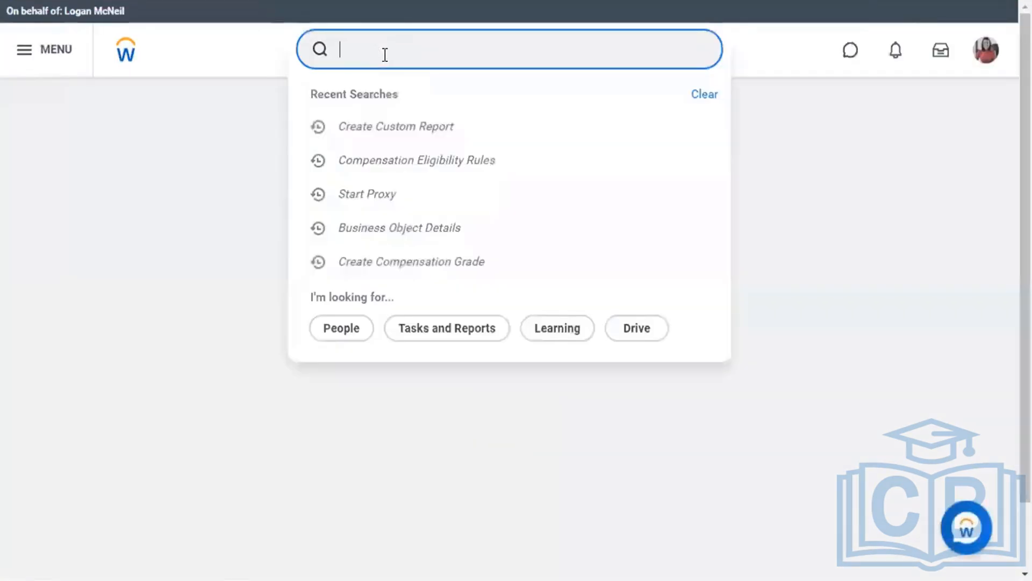
{"action": "left_click", "coordinate": [452, 169]}
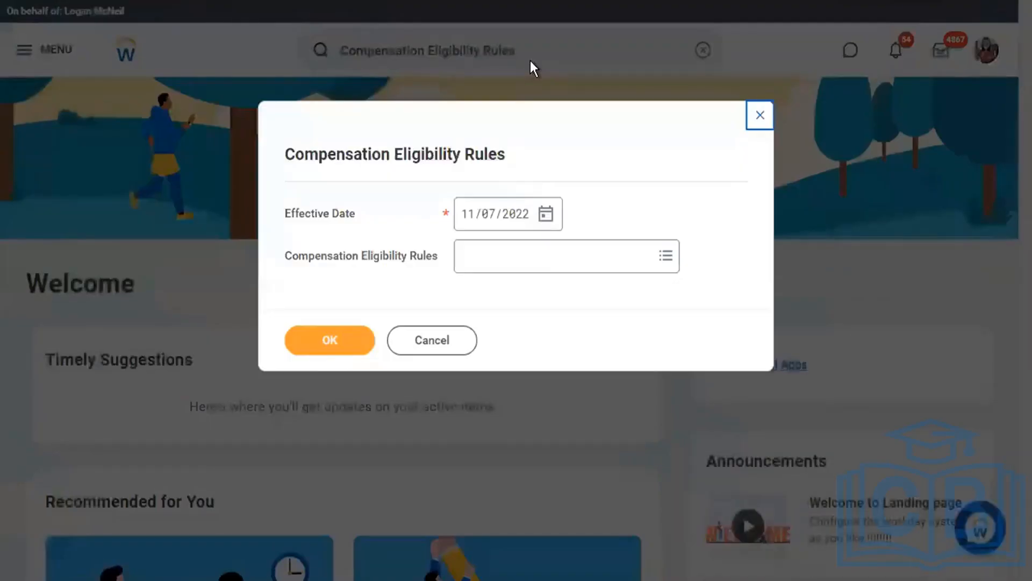
{"action": "left_click", "coordinate": [532, 261]}
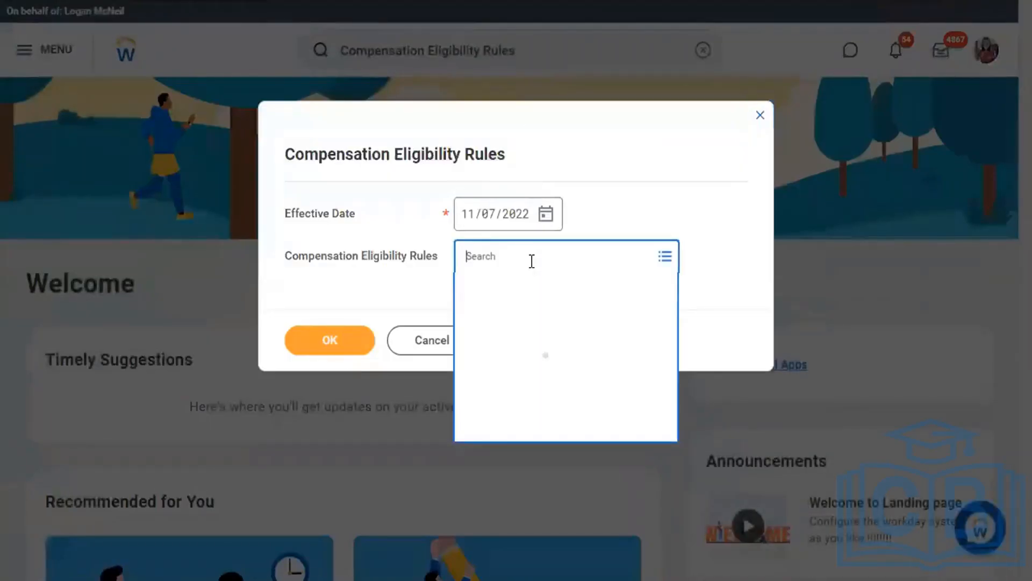
{"action": "type", "text": "flexgun"}
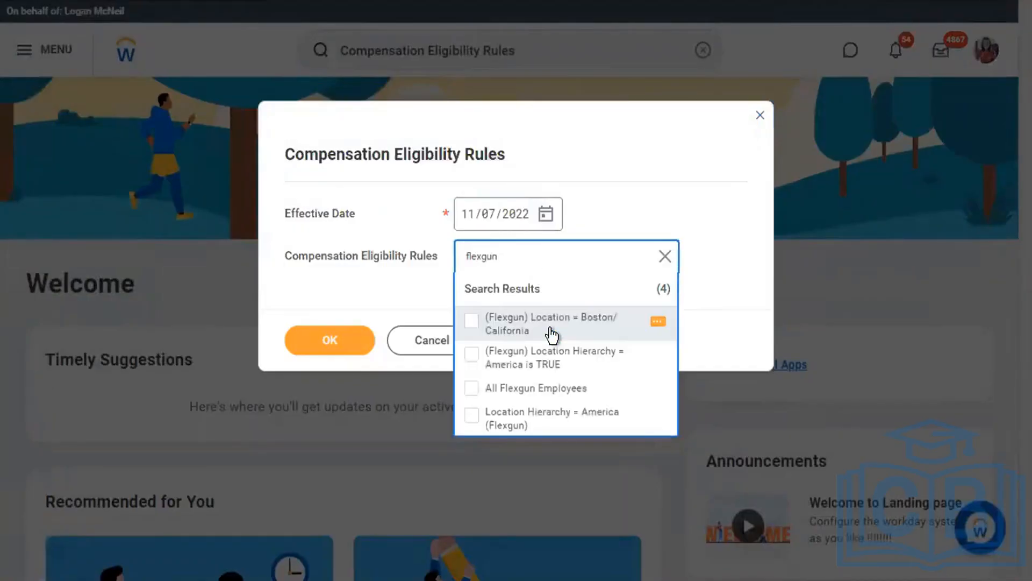
{"action": "left_click", "coordinate": [325, 346]}
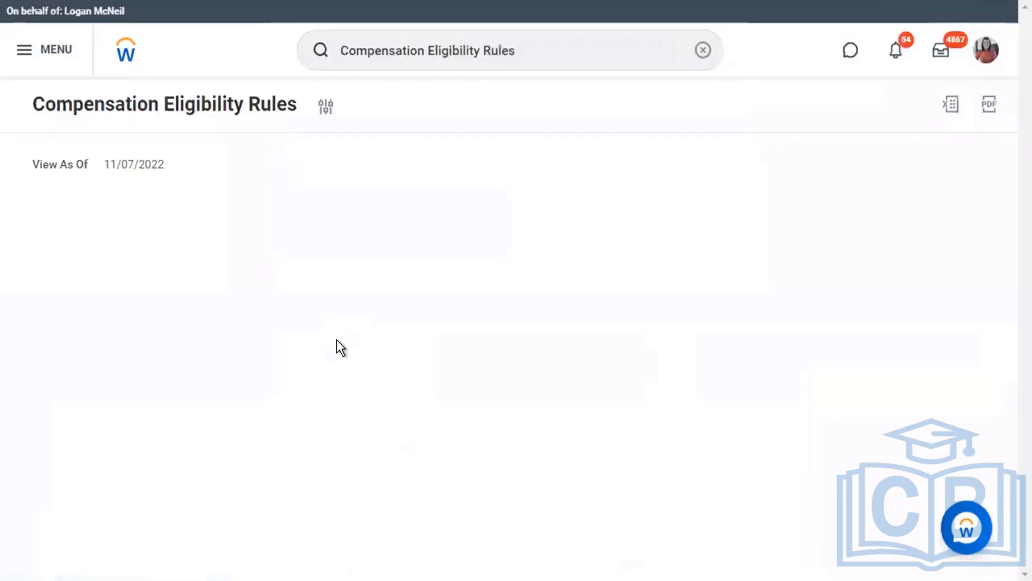
Open the Flexgun location rule and copy its Location – Primary (Compensation) condition field name.
{"action": "left_click", "coordinate": [165, 266]}
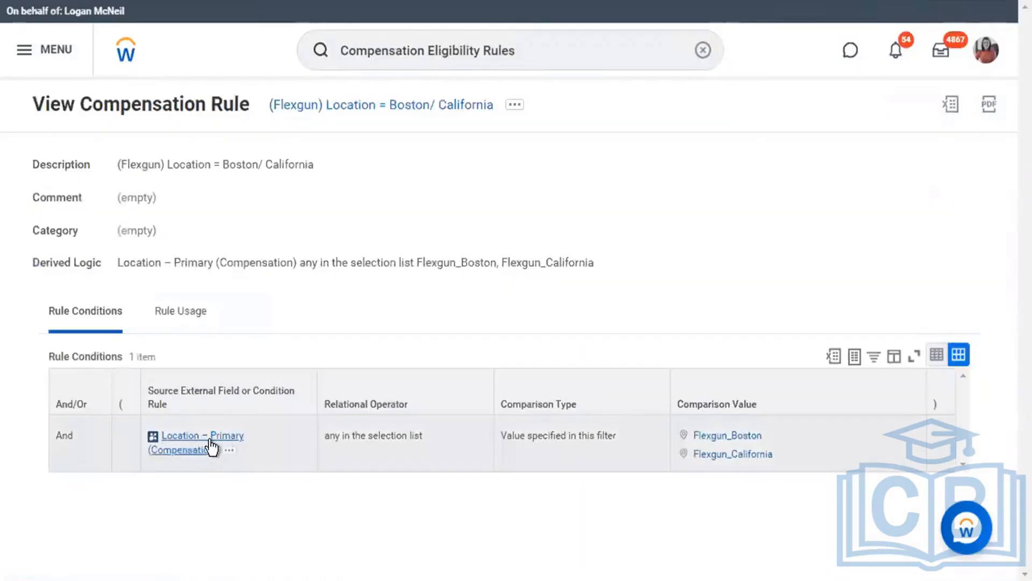
{"action": "left_click", "coordinate": [230, 453]}
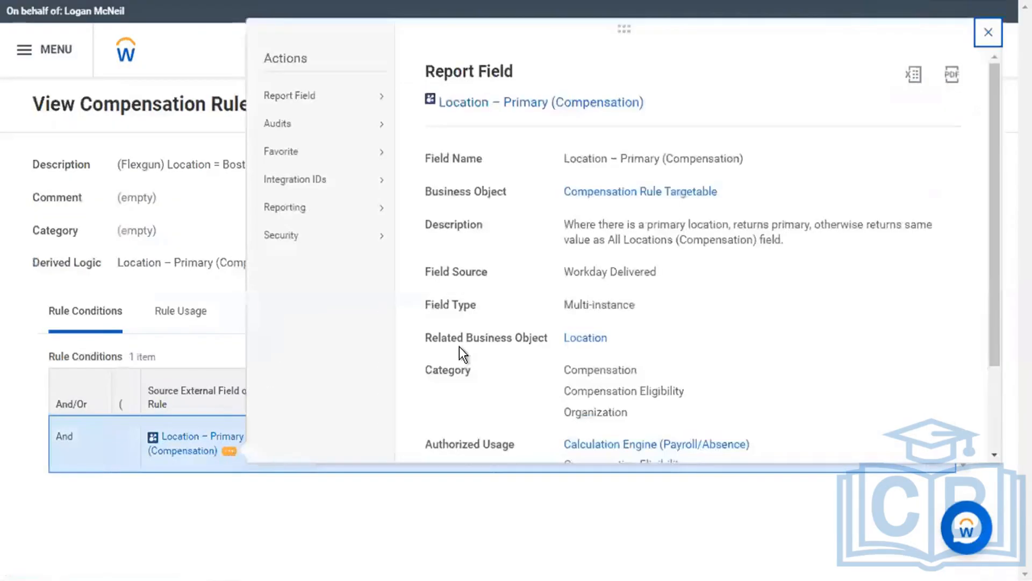
{"action": "scroll", "coordinate": [586, 345], "scroll_direction": "down", "scroll_amount": 2}
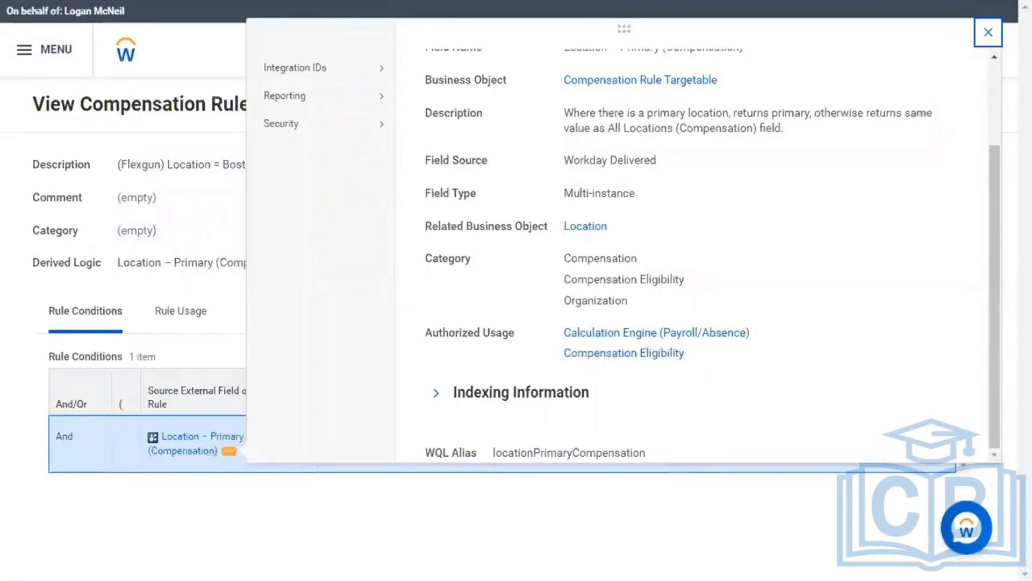
{"action": "right_click", "coordinate": [191, 441]}
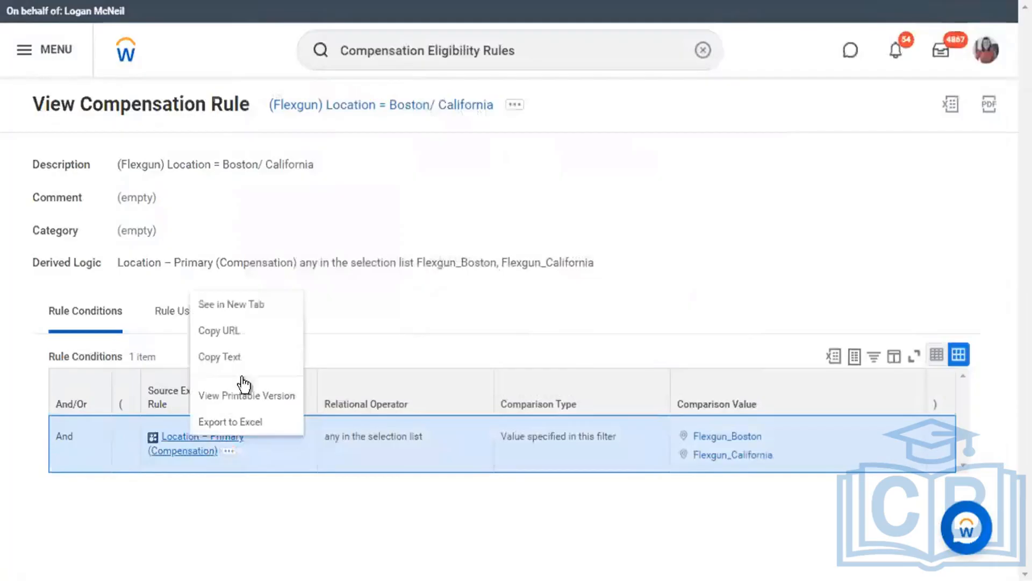
{"action": "left_click", "coordinate": [258, 357]}
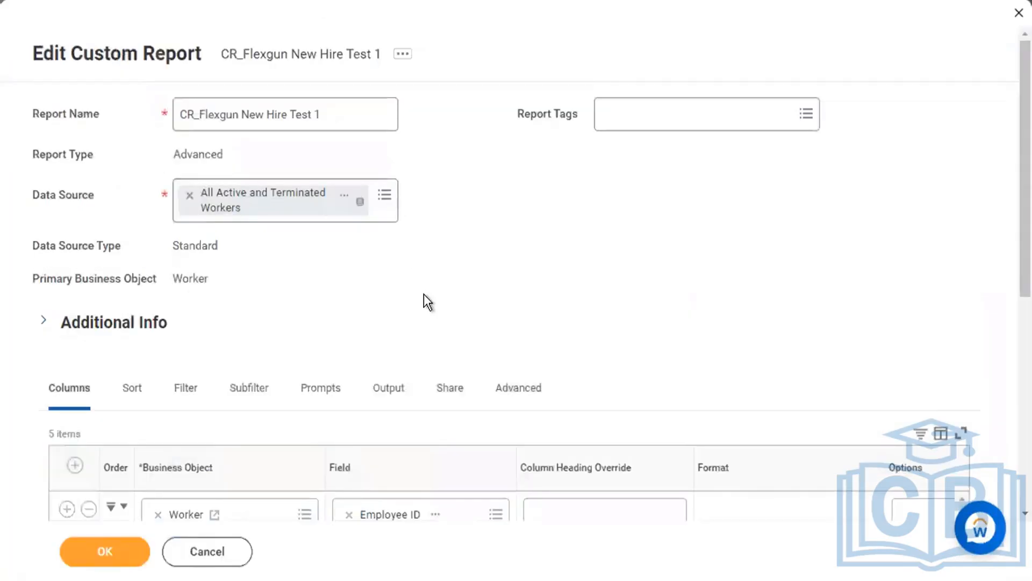
{"action": "scroll", "coordinate": [422, 300], "scroll_direction": "down", "scroll_amount": 8}
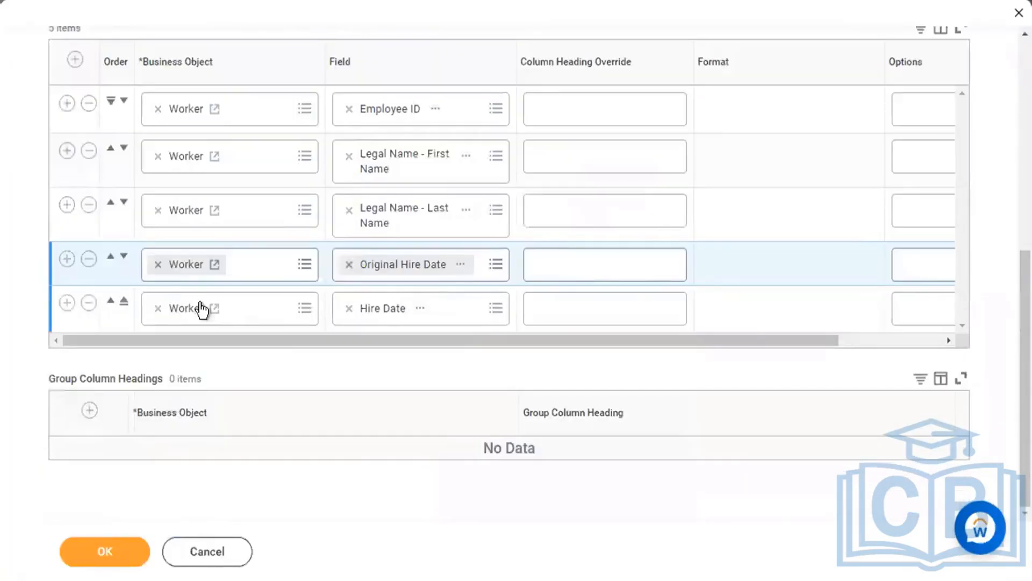
Add a sixth column row and search its field prompt for 'Location – Primary'.
{"action": "left_click", "coordinate": [67, 305]}
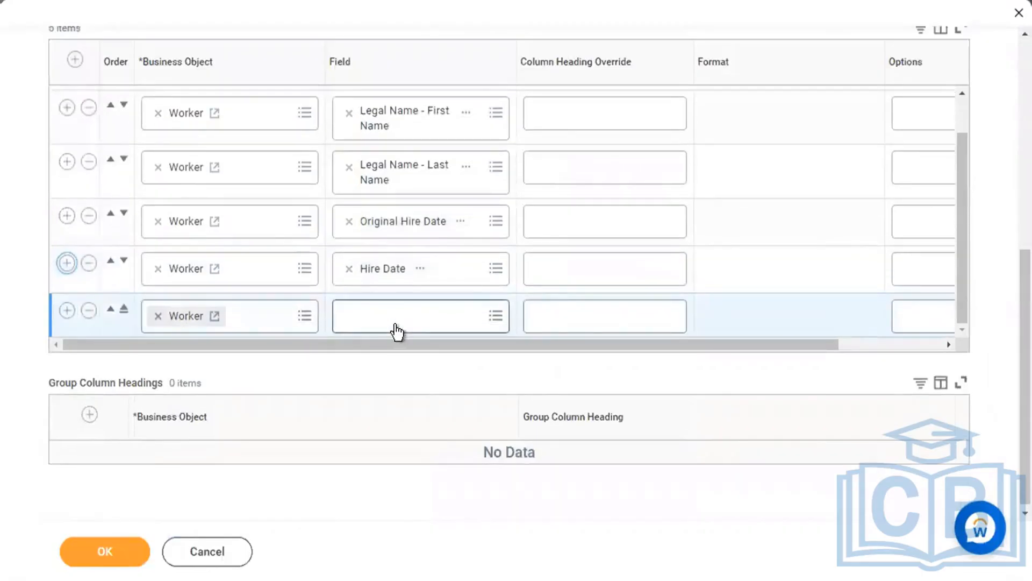
{"action": "left_click", "coordinate": [396, 325]}
{"action": "key", "text": "ctrl+v"}
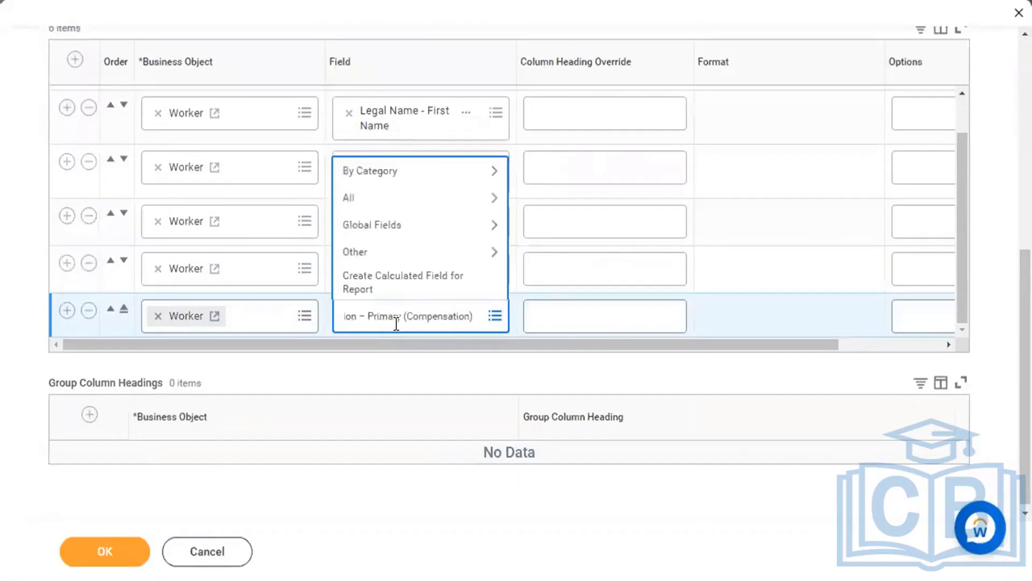
{"action": "key", "text": "Return"}
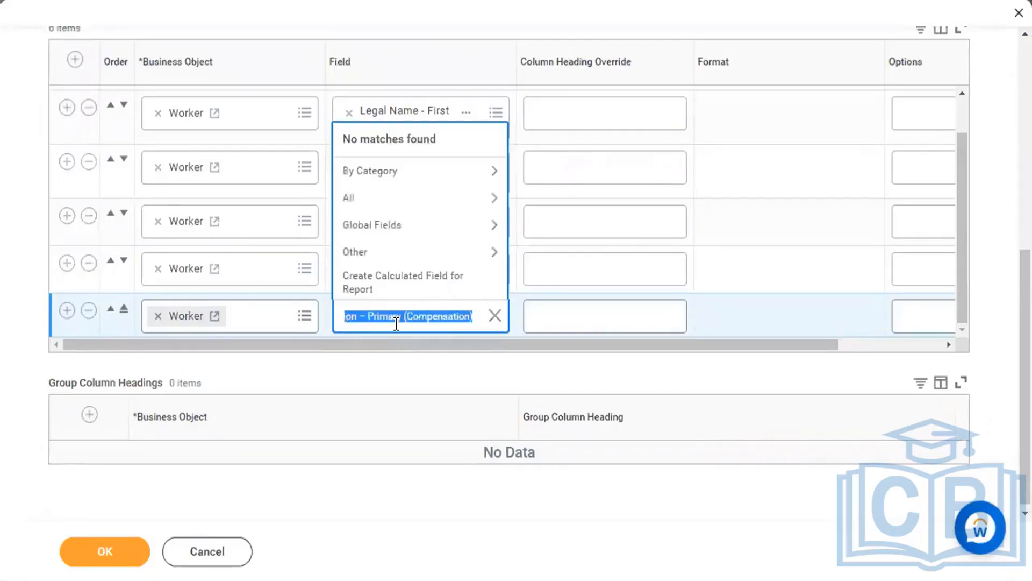
{"action": "key", "text": "Right"}
{"action": "key", "text": "BackSpace"}
{"action": "key", "text": "BackSpace"}
{"action": "key", "text": "BackSpace"}
{"action": "key", "text": "BackSpace"}
{"action": "key", "text": "BackSpace"}
{"action": "key", "text": "BackSpace"}
{"action": "key", "text": "BackSpace"}
{"action": "key", "text": "BackSpace"}
{"action": "key", "text": "BackSpace"}
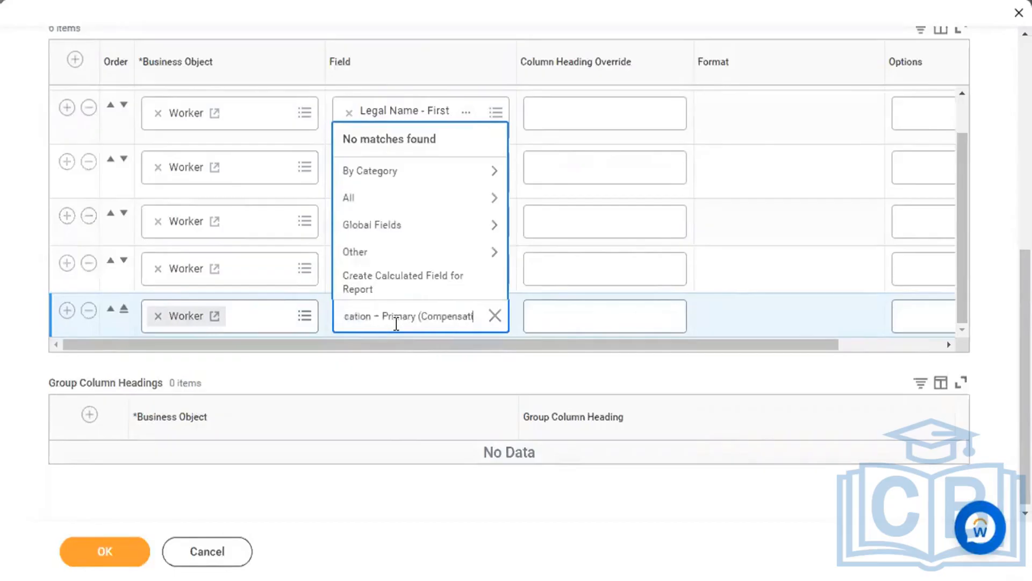
{"action": "key", "text": "BackSpace"}
{"action": "key", "text": "BackSpace"}
{"action": "key", "text": "BackSpace"}
{"action": "key", "text": "BackSpace"}
{"action": "key", "text": "Return"}
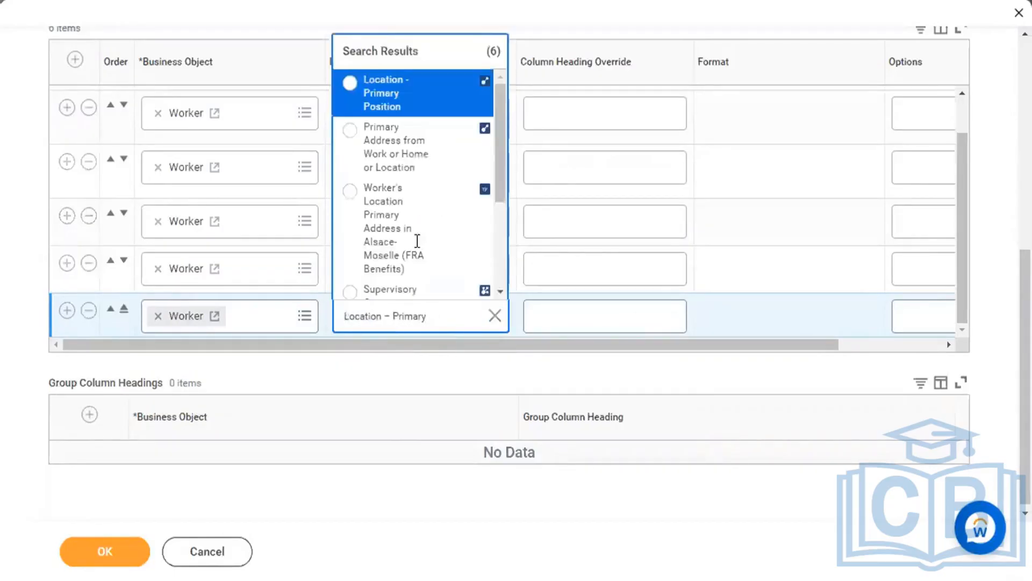
Preview the Location - Primary Position field details and browse the six matches.
{"action": "mouse_move", "coordinate": [445, 102]}
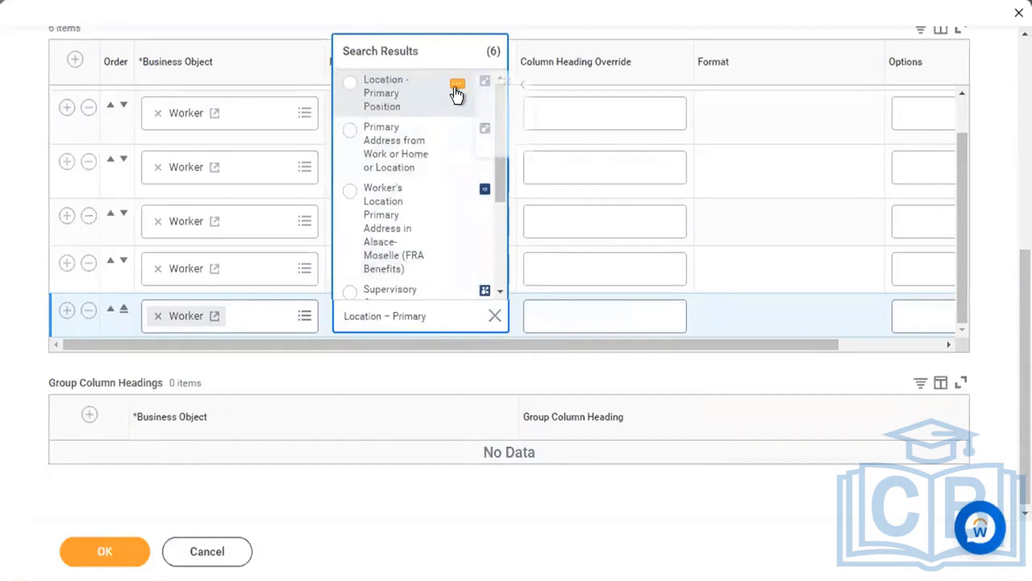
{"action": "left_click", "coordinate": [457, 86]}
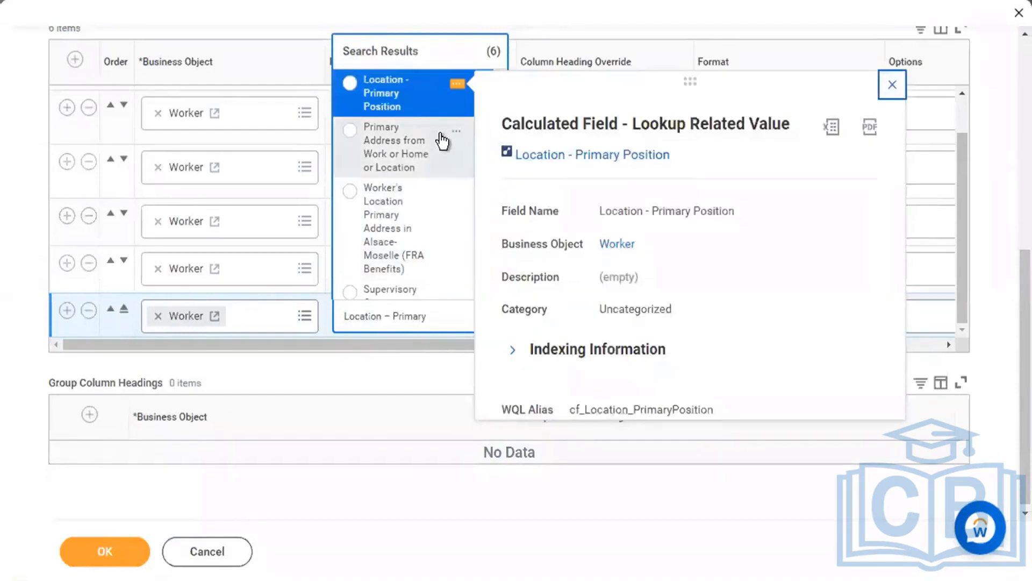
{"action": "scroll", "coordinate": [457, 235], "scroll_direction": "down", "scroll_amount": 1}
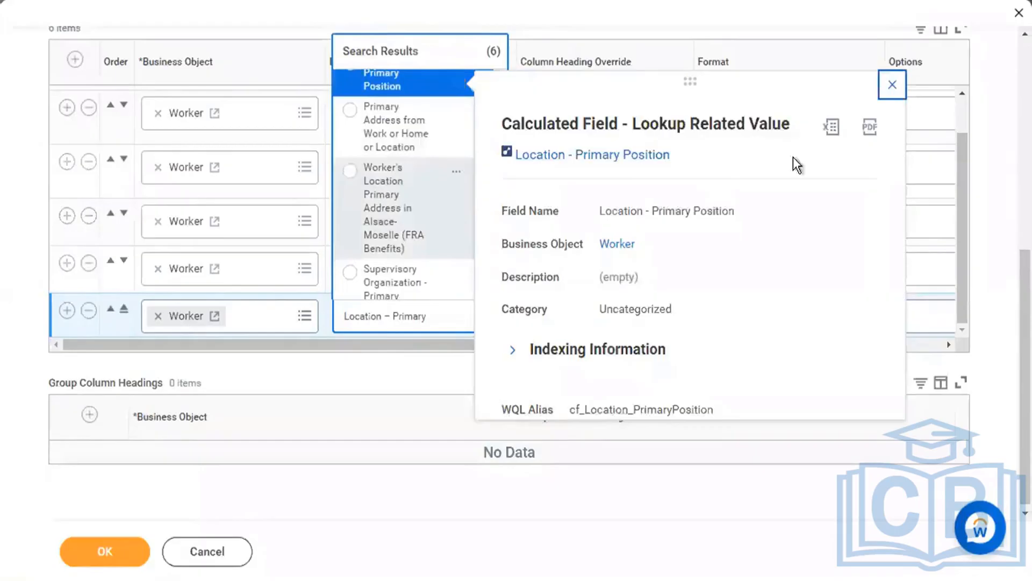
{"action": "left_click", "coordinate": [893, 87]}
{"action": "scroll", "coordinate": [449, 245], "scroll_direction": "down", "scroll_amount": 3}
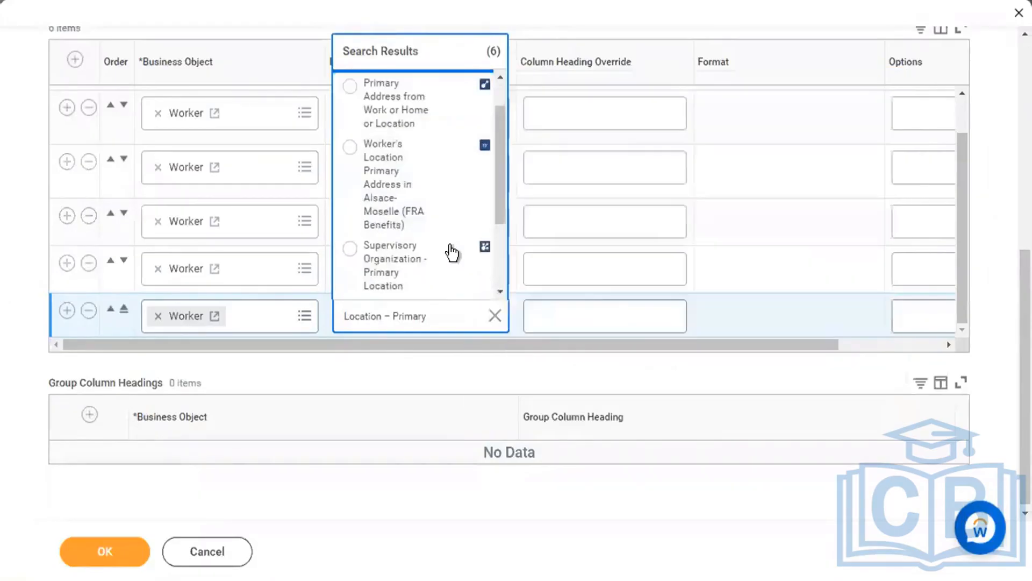
{"action": "scroll", "coordinate": [449, 245], "scroll_direction": "down", "scroll_amount": 2}
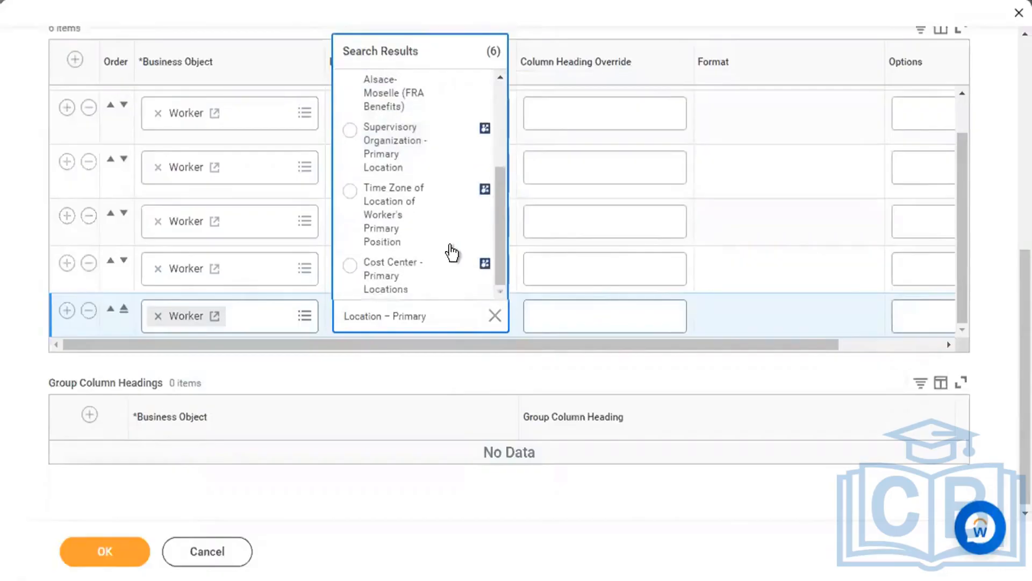
{"action": "scroll", "coordinate": [450, 242], "scroll_direction": "up", "scroll_amount": 2}
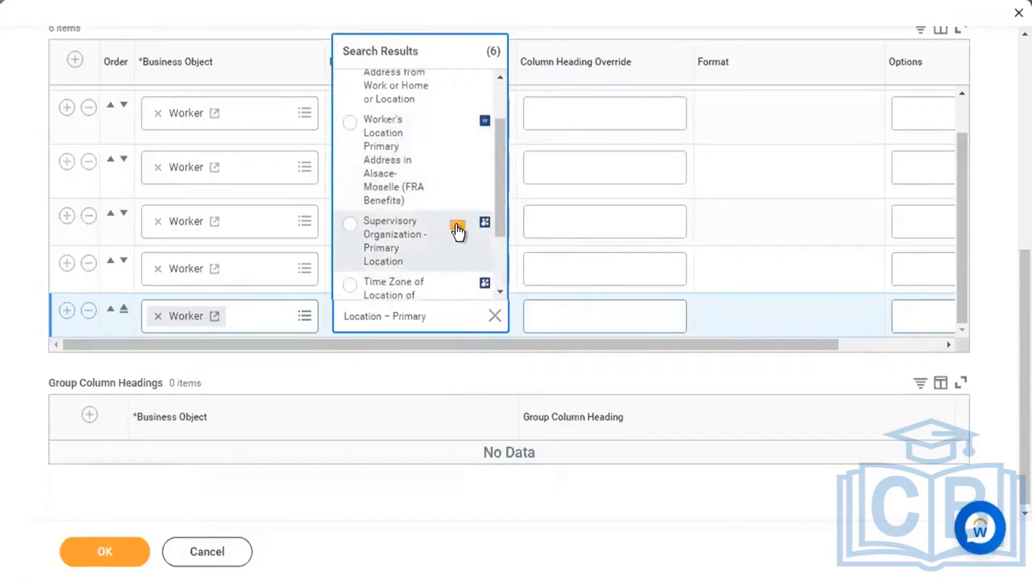
Read the Supervisory Organization - Primary Location field details, then close the search results.
{"action": "left_click", "coordinate": [457, 228]}
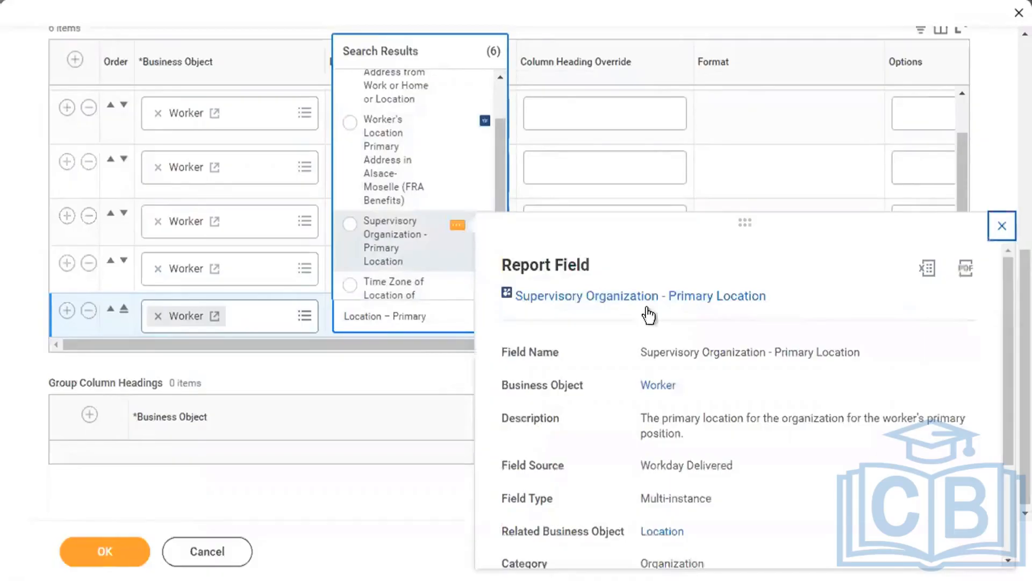
{"action": "scroll", "coordinate": [795, 413], "scroll_direction": "down", "scroll_amount": 3}
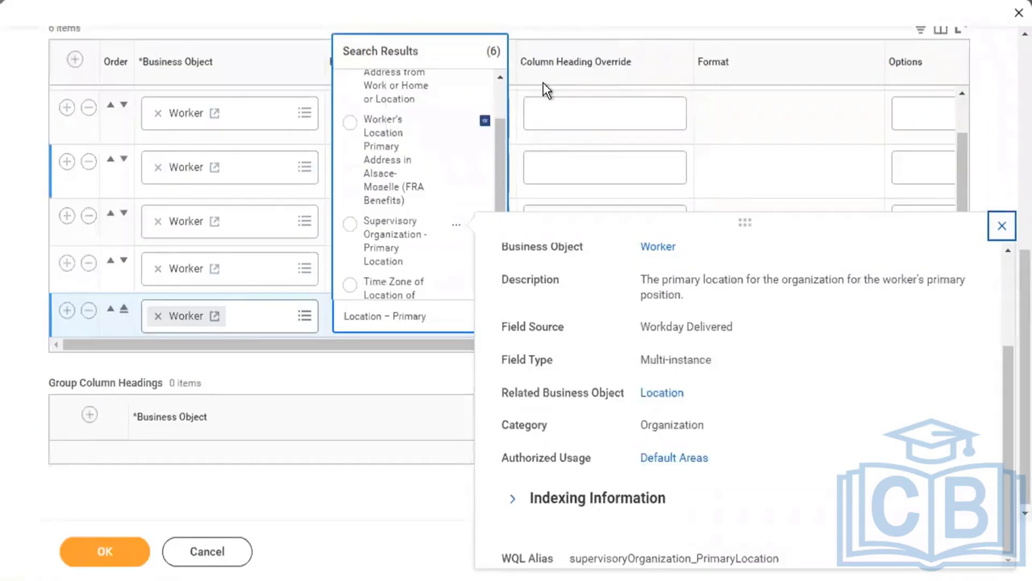
{"action": "left_click", "coordinate": [602, 22]}
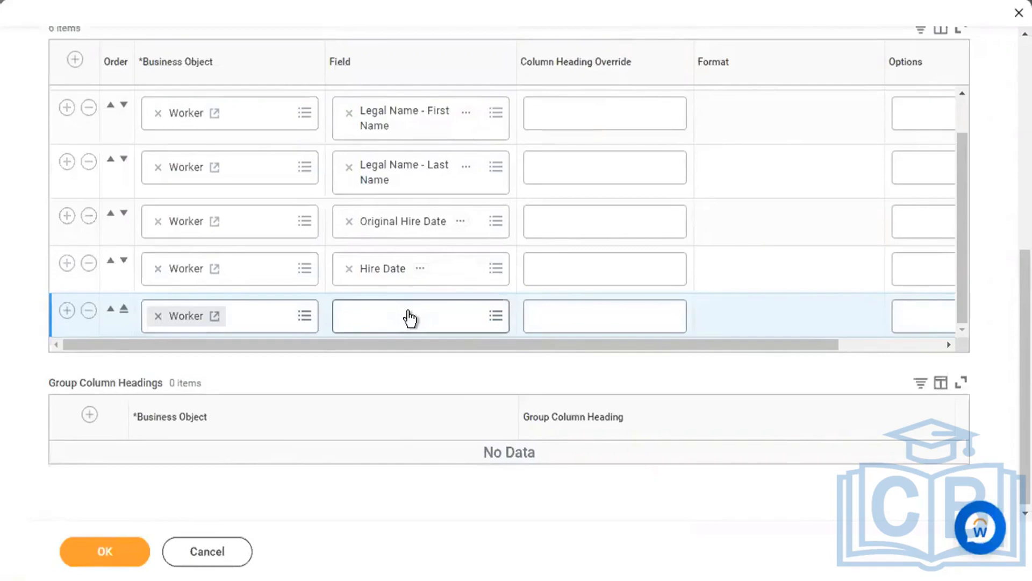
{"action": "scroll", "coordinate": [409, 317], "scroll_direction": "up", "scroll_amount": 1}
{"action": "scroll", "coordinate": [408, 316], "scroll_direction": "down", "scroll_amount": 1}
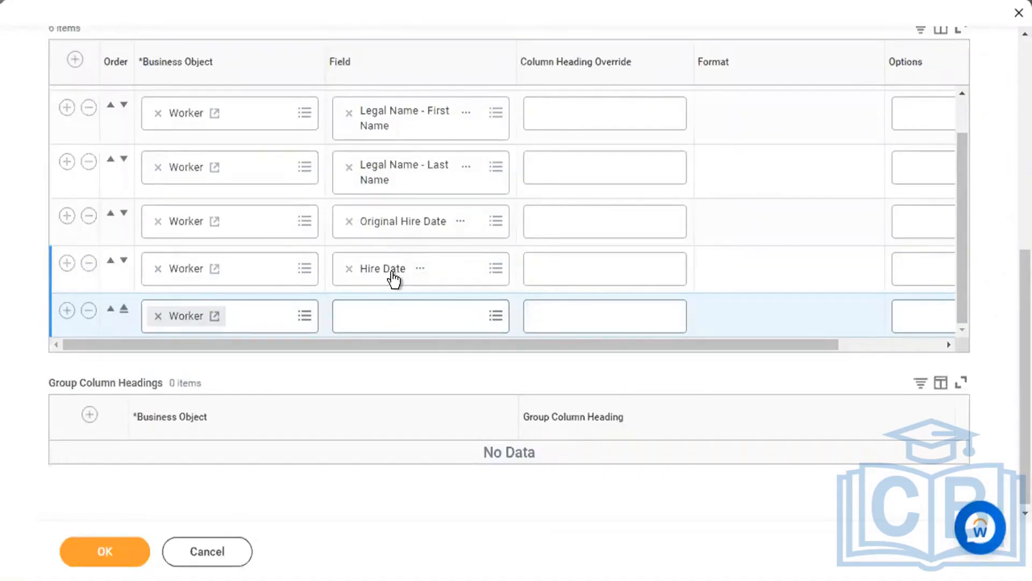
{"action": "scroll", "coordinate": [394, 279], "scroll_direction": "up", "scroll_amount": 1}
{"action": "scroll", "coordinate": [394, 278], "scroll_direction": "up", "scroll_amount": 1}
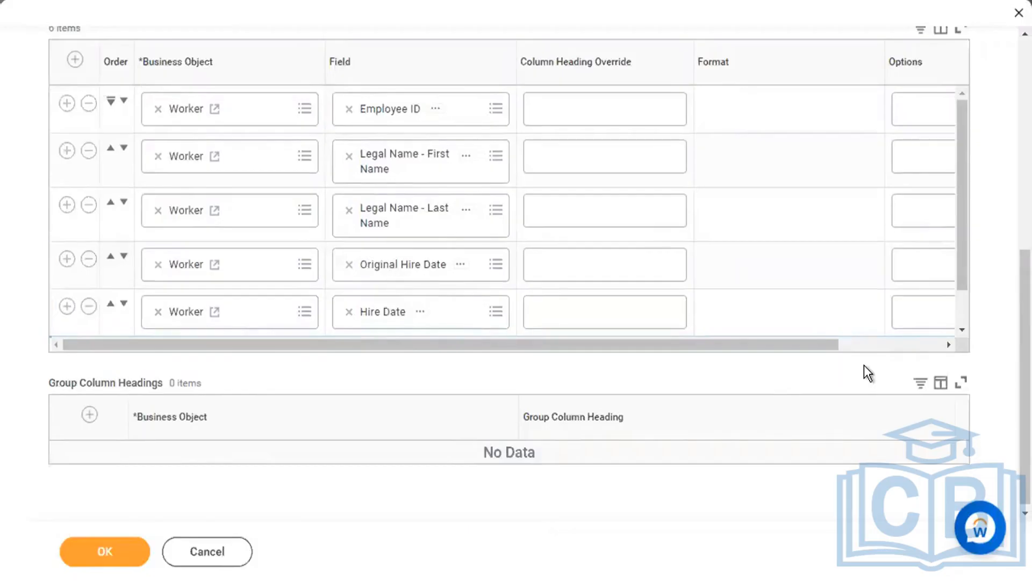
{"action": "scroll", "coordinate": [863, 366], "scroll_direction": "up", "scroll_amount": 1}
{"action": "scroll", "coordinate": [864, 366], "scroll_direction": "up", "scroll_amount": 2}
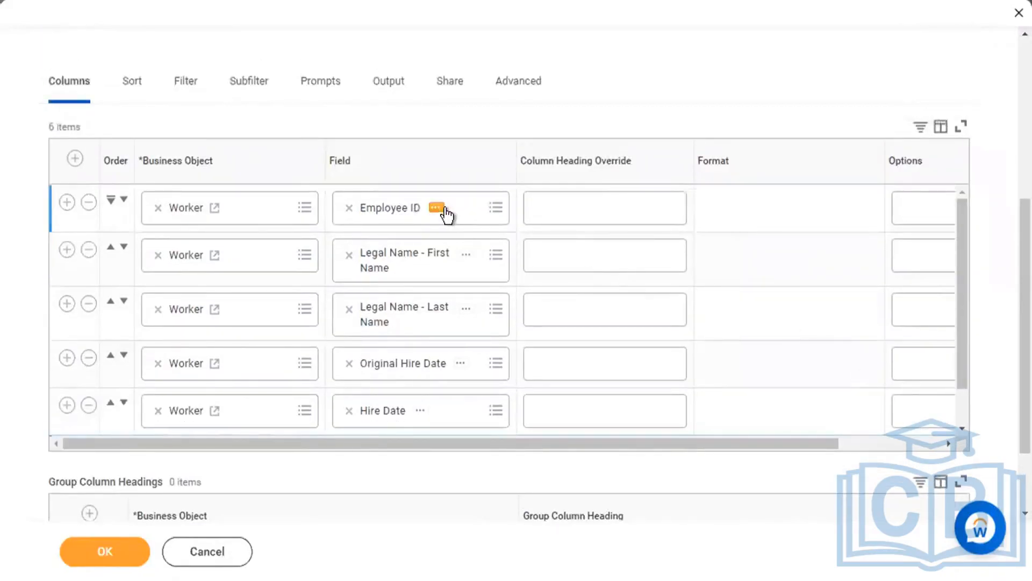
Review the Employee ID field's business object, description and Workday Delivered source.
{"action": "left_click", "coordinate": [438, 212]}
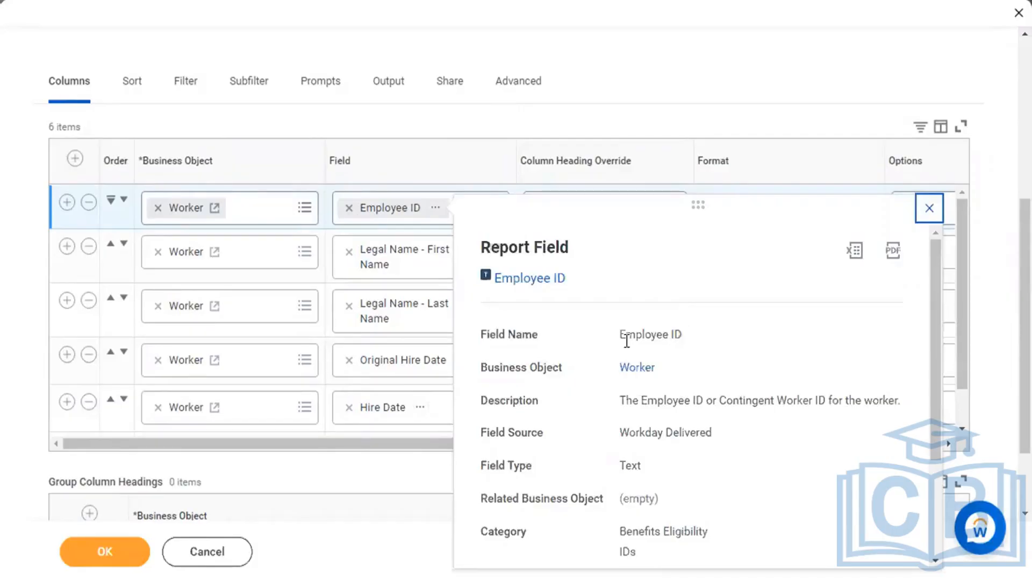
{"action": "triple_click", "coordinate": [659, 337]}
{"action": "left_click", "coordinate": [689, 338]}
{"action": "left_click_drag", "start_coordinate": [479, 371], "coordinate": [550, 372]}
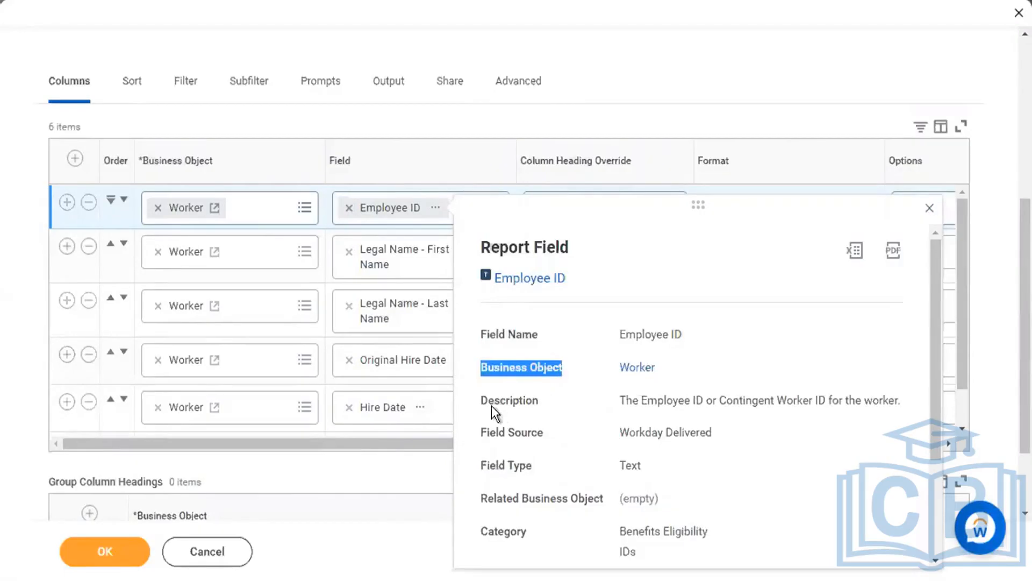
{"action": "left_click_drag", "start_coordinate": [479, 402], "coordinate": [538, 404]}
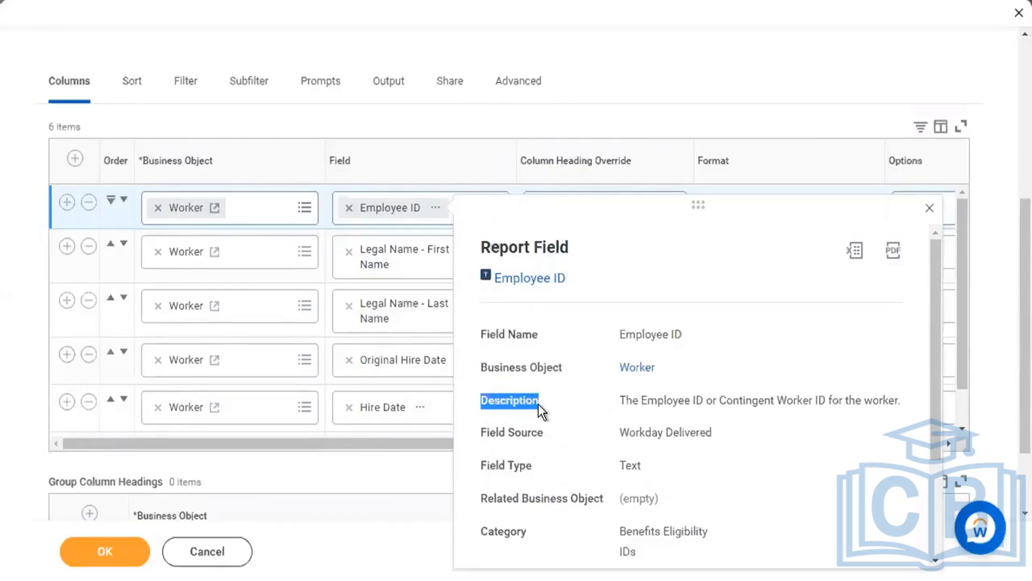
{"action": "left_click_drag", "start_coordinate": [622, 401], "coordinate": [884, 393]}
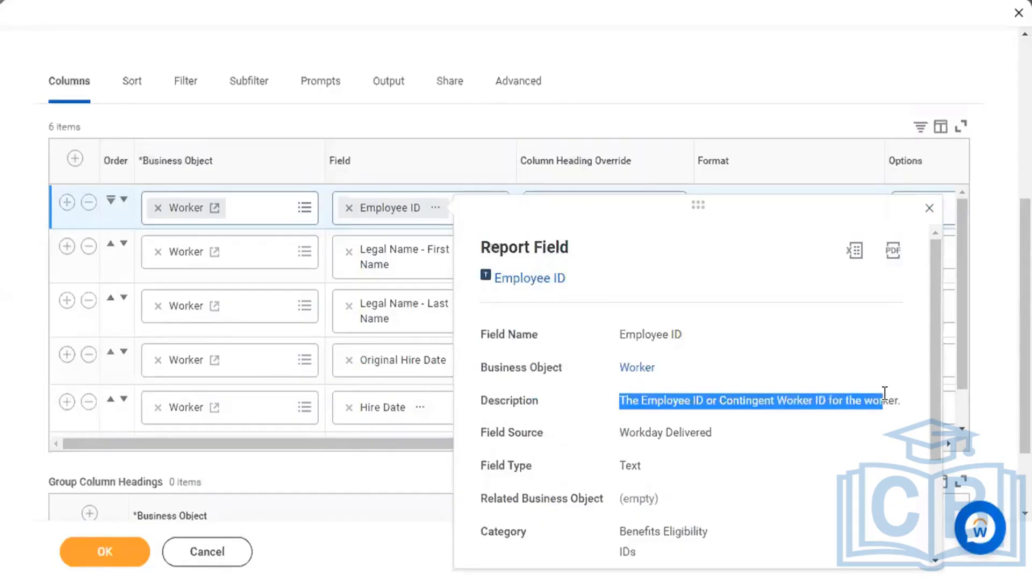
{"action": "left_click", "coordinate": [859, 400]}
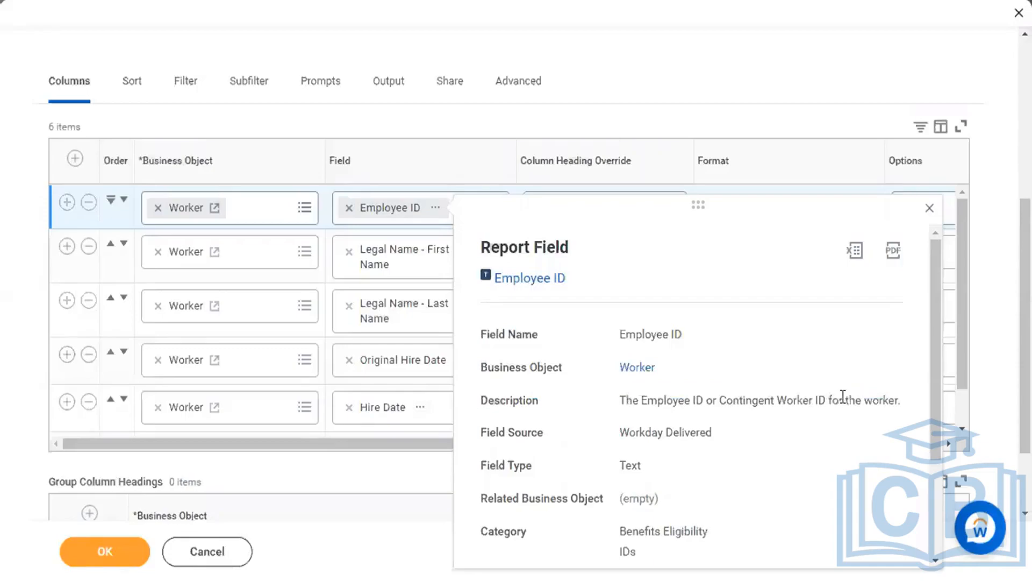
{"action": "triple_click", "coordinate": [543, 435]}
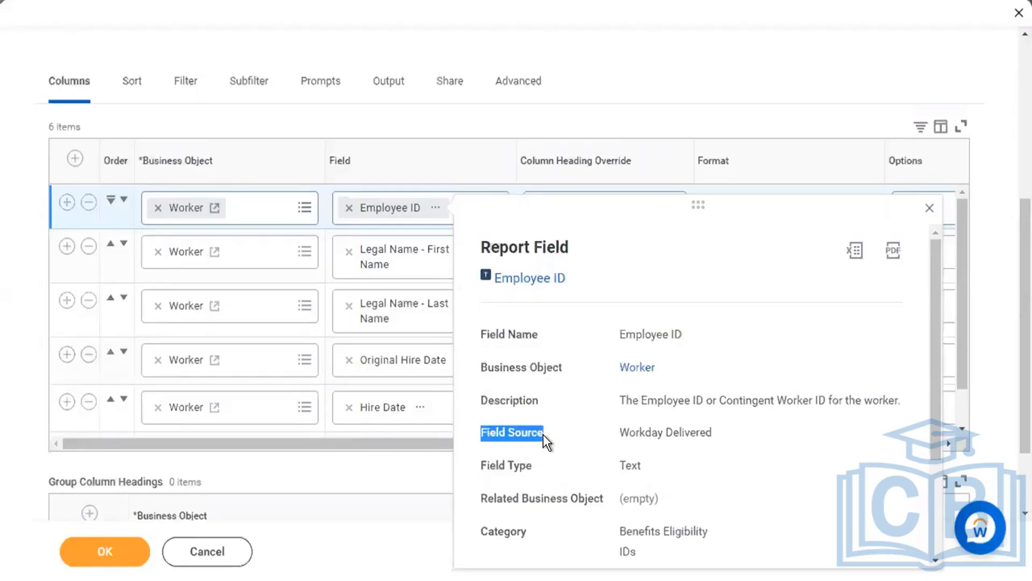
{"action": "left_click", "coordinate": [608, 434]}
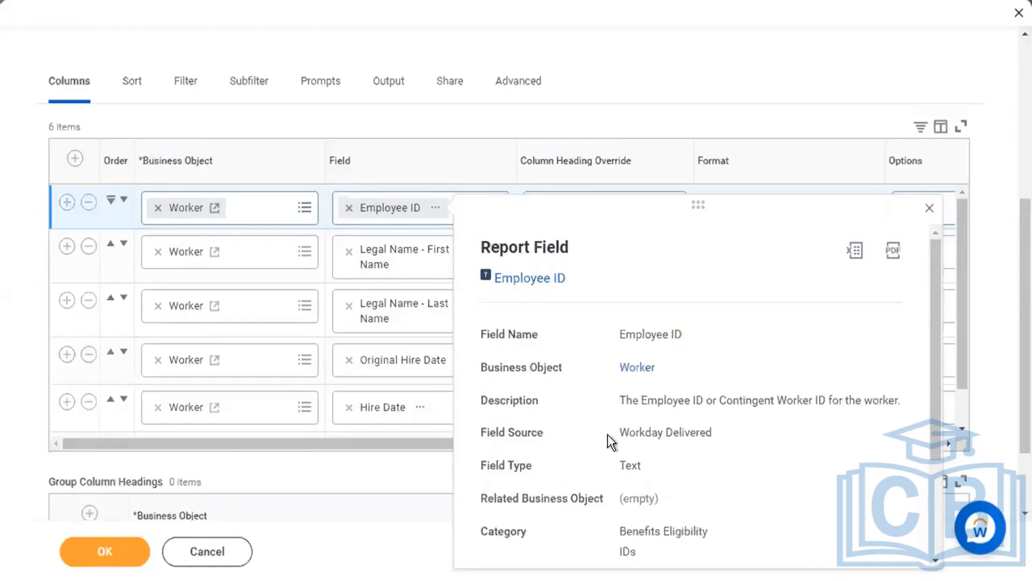
{"action": "triple_click", "coordinate": [744, 433]}
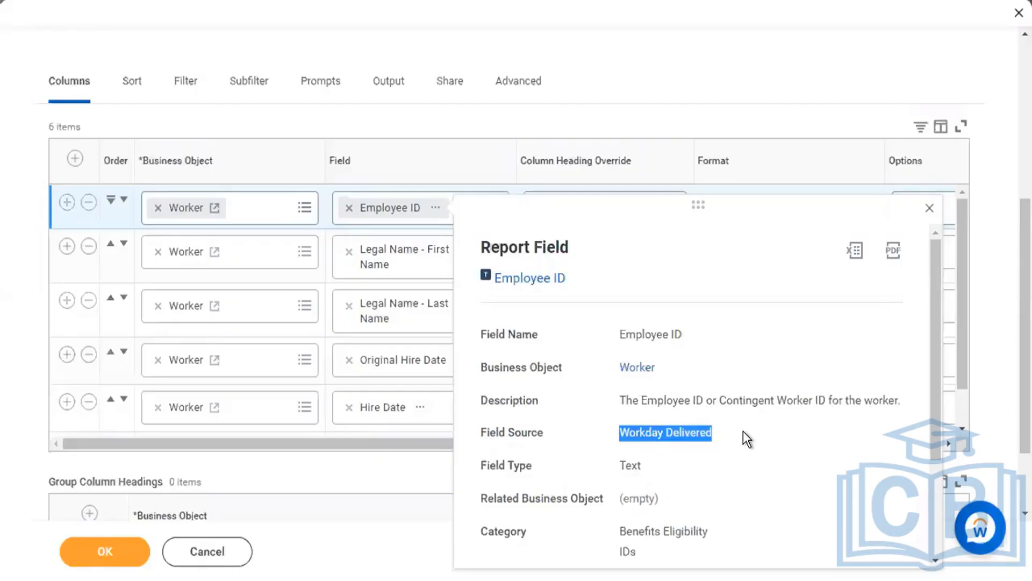
Close the Employee ID details and scroll the Columns grid to the empty sixth row.
{"action": "scroll", "coordinate": [743, 432], "scroll_direction": "down", "scroll_amount": 2}
{"action": "scroll", "coordinate": [743, 432], "scroll_direction": "up", "scroll_amount": 2}
{"action": "left_click", "coordinate": [930, 208]}
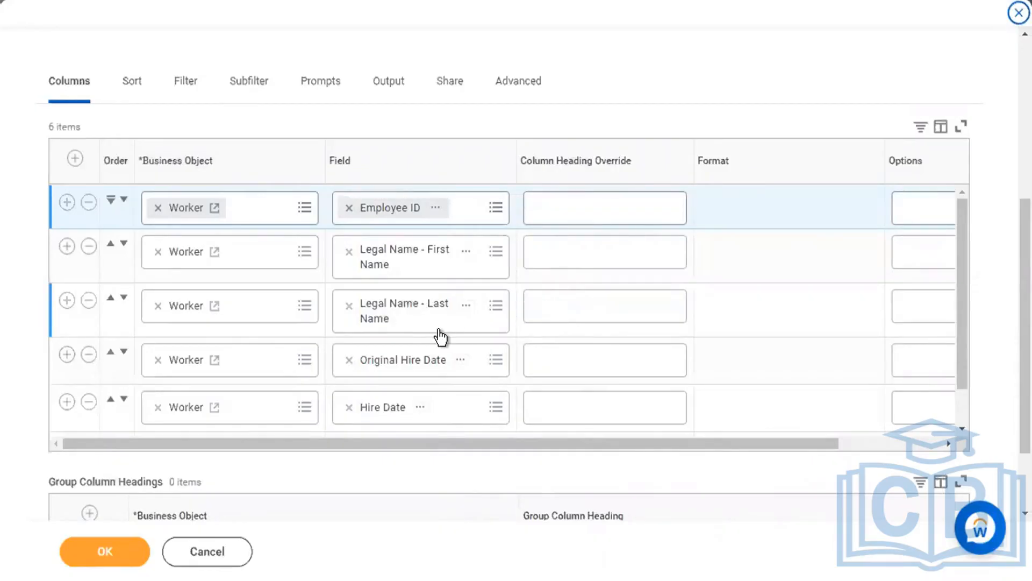
{"action": "scroll", "coordinate": [441, 337], "scroll_direction": "down", "scroll_amount": 1}
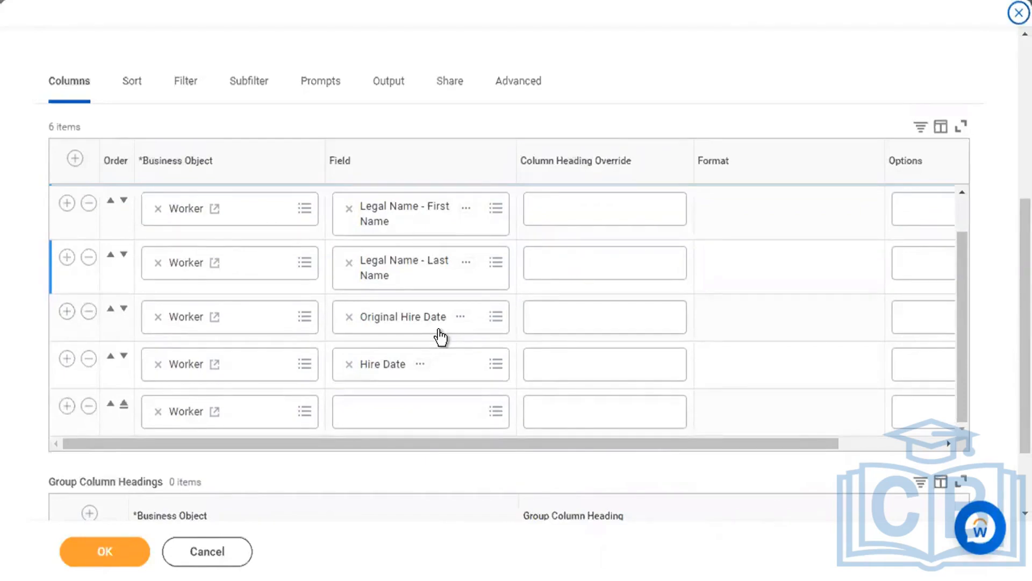
{"action": "scroll", "coordinate": [441, 338], "scroll_direction": "up", "scroll_amount": 1}
{"action": "scroll", "coordinate": [441, 338], "scroll_direction": "down", "scroll_amount": 1}
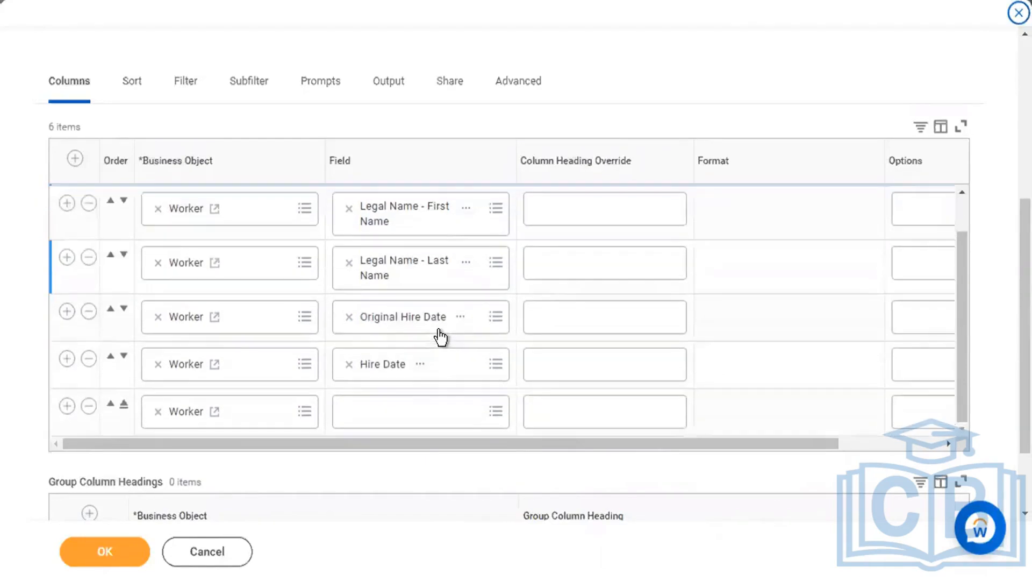
Set the sixth column's field to the delivered Job Profile after reviewing its details.
{"action": "left_click", "coordinate": [411, 409]}
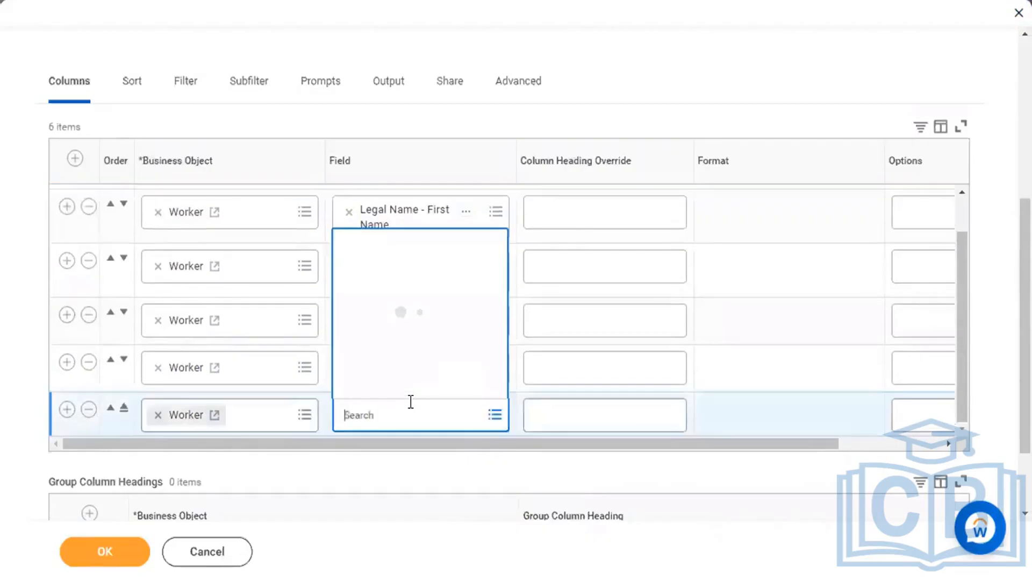
{"action": "type", "text": "job profile"}
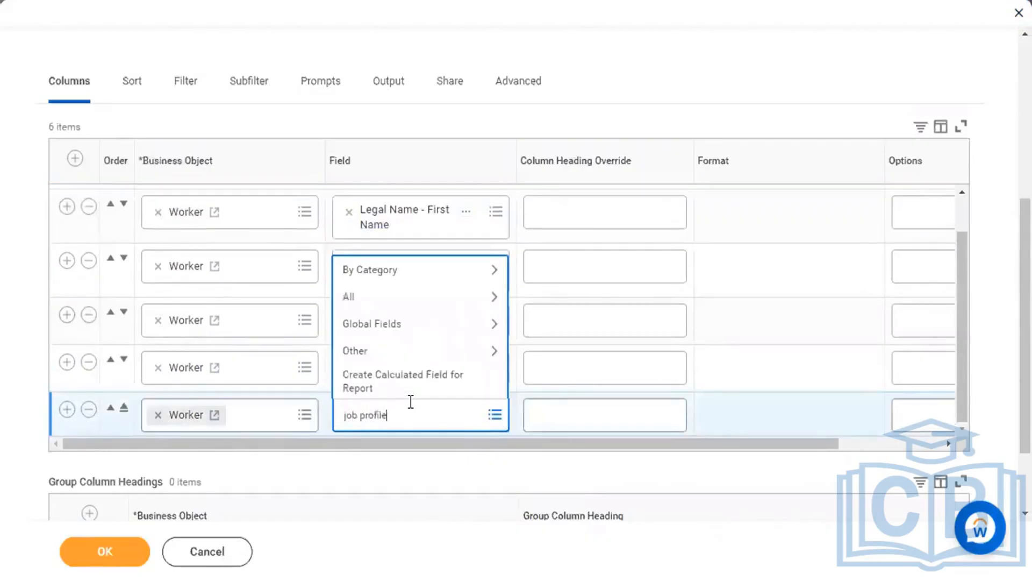
{"action": "key", "text": "Return"}
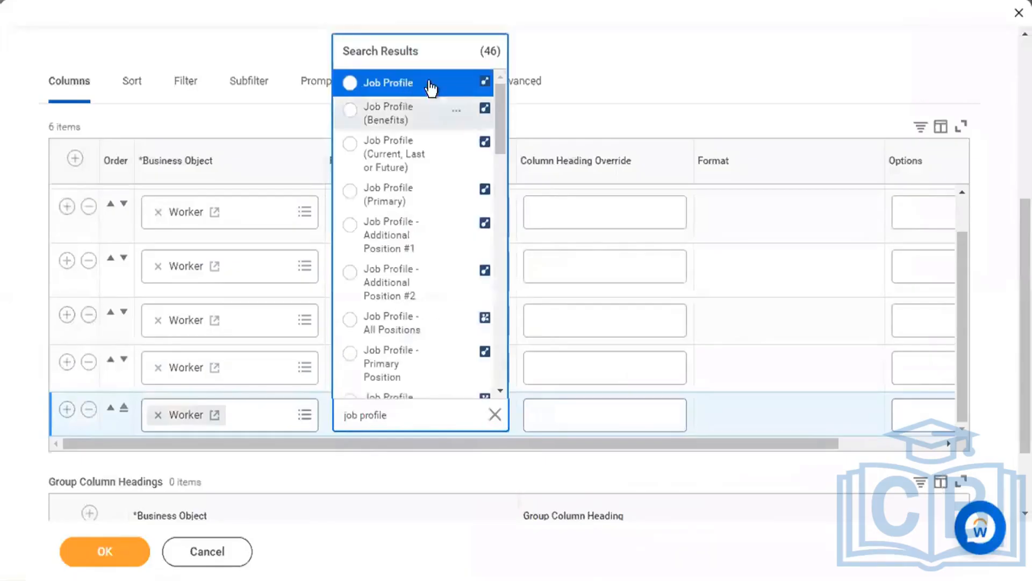
{"action": "left_click", "coordinate": [456, 86]}
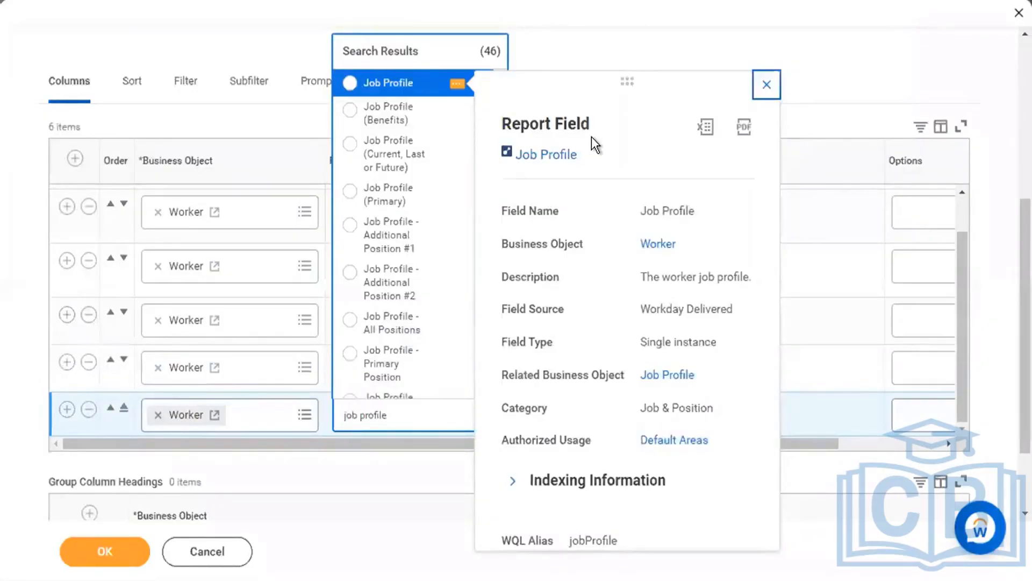
{"action": "left_click_drag", "start_coordinate": [502, 124], "coordinate": [617, 125]}
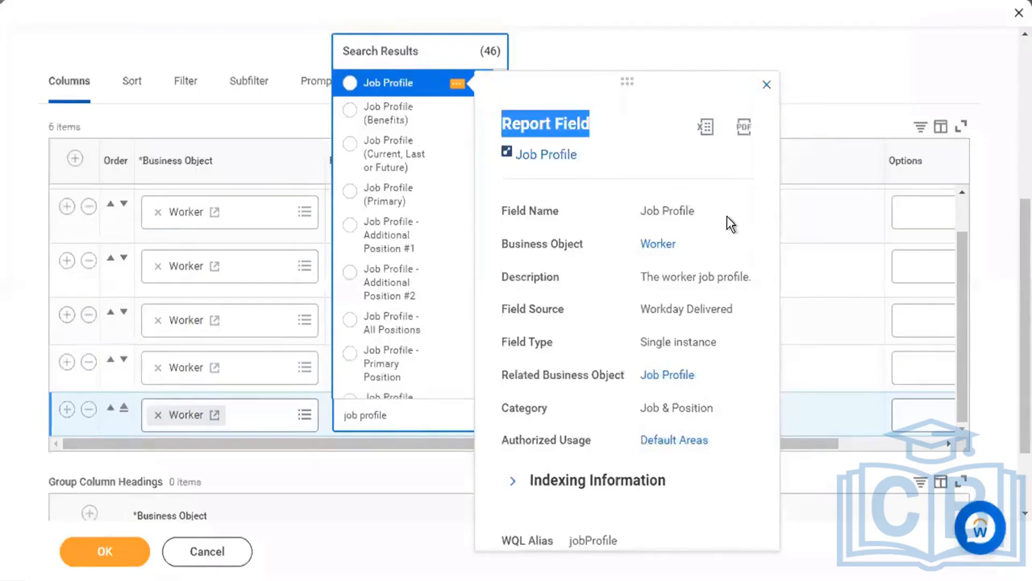
{"action": "left_click_drag", "start_coordinate": [638, 277], "coordinate": [754, 278]}
{"action": "left_click_drag", "start_coordinate": [638, 308], "coordinate": [735, 308]}
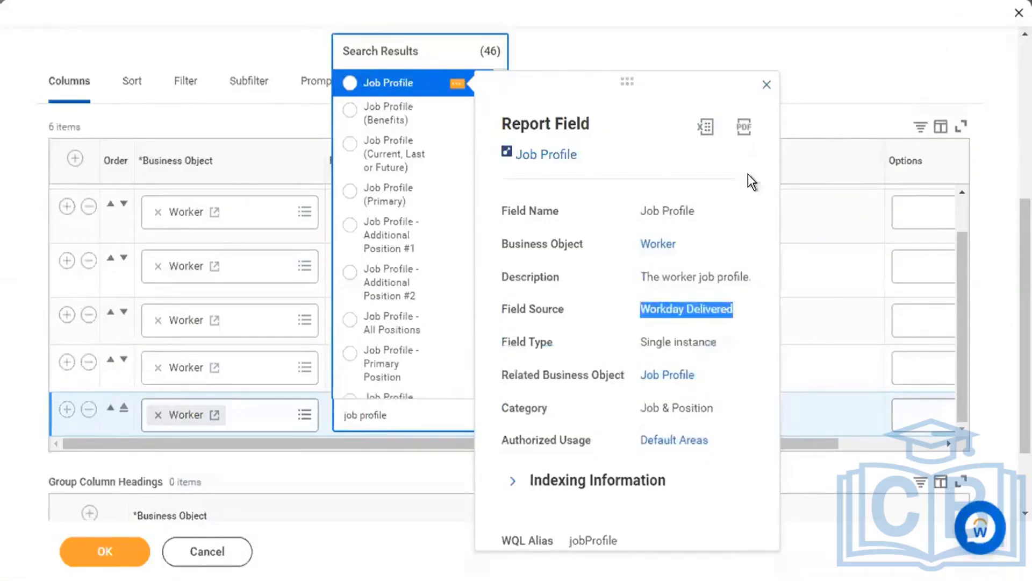
{"action": "left_click", "coordinate": [767, 85]}
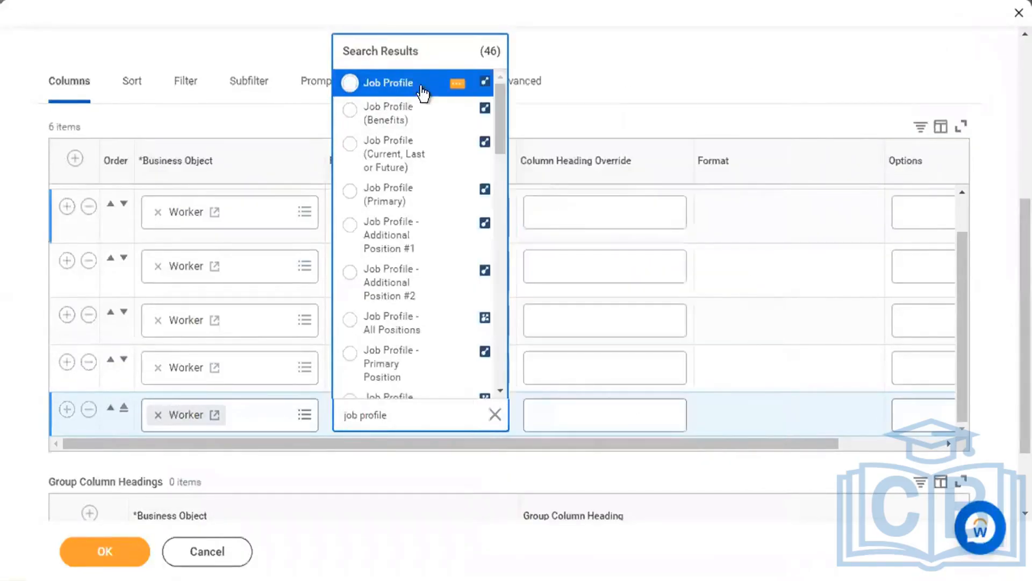
{"action": "left_click", "coordinate": [404, 84]}
Add a seventh row and set its field to the delivered Compensation Grade.
{"action": "scroll", "coordinate": [80, 386], "scroll_direction": "down", "scroll_amount": 2}
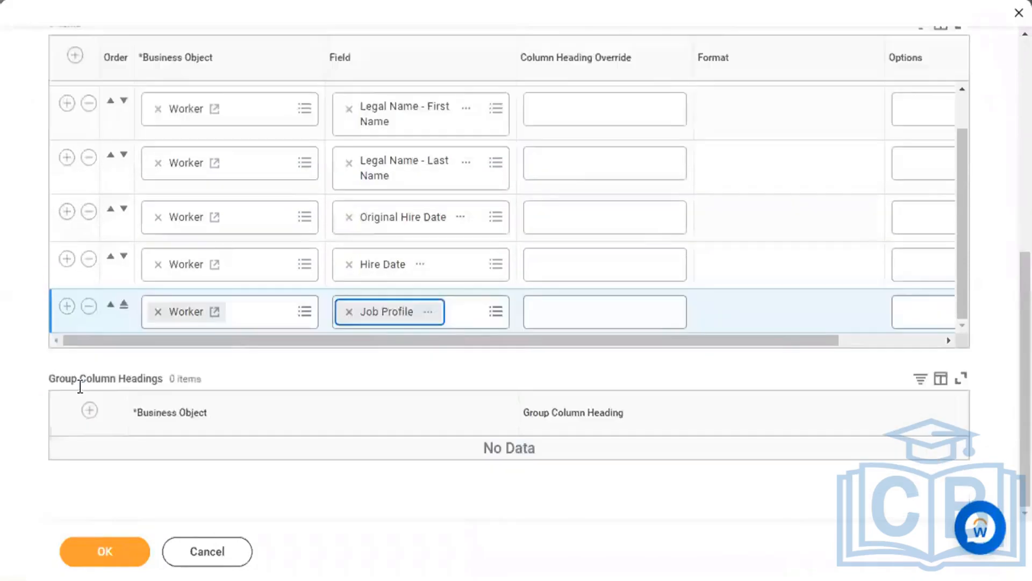
{"action": "left_click", "coordinate": [67, 306]}
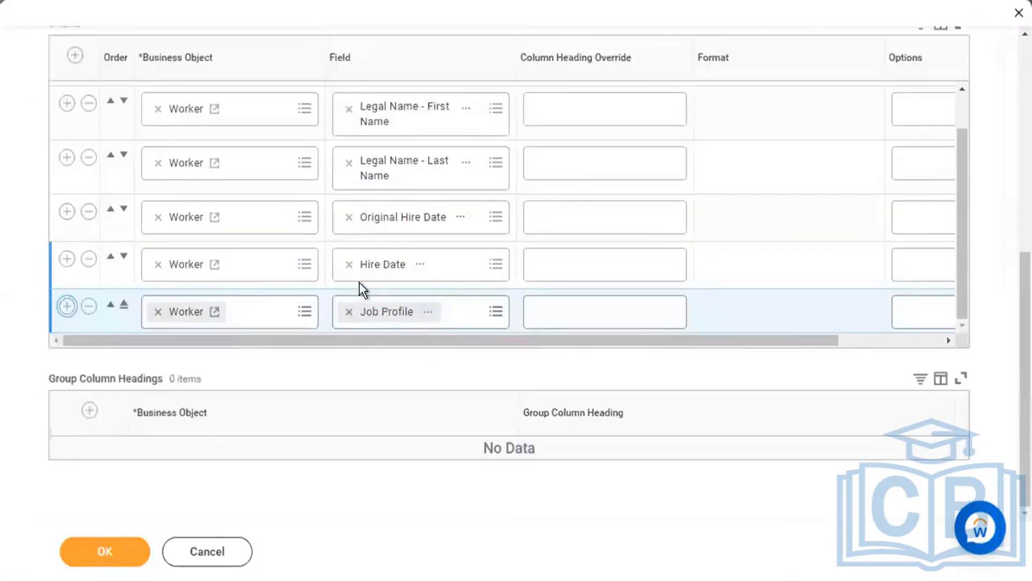
{"action": "left_click", "coordinate": [382, 315]}
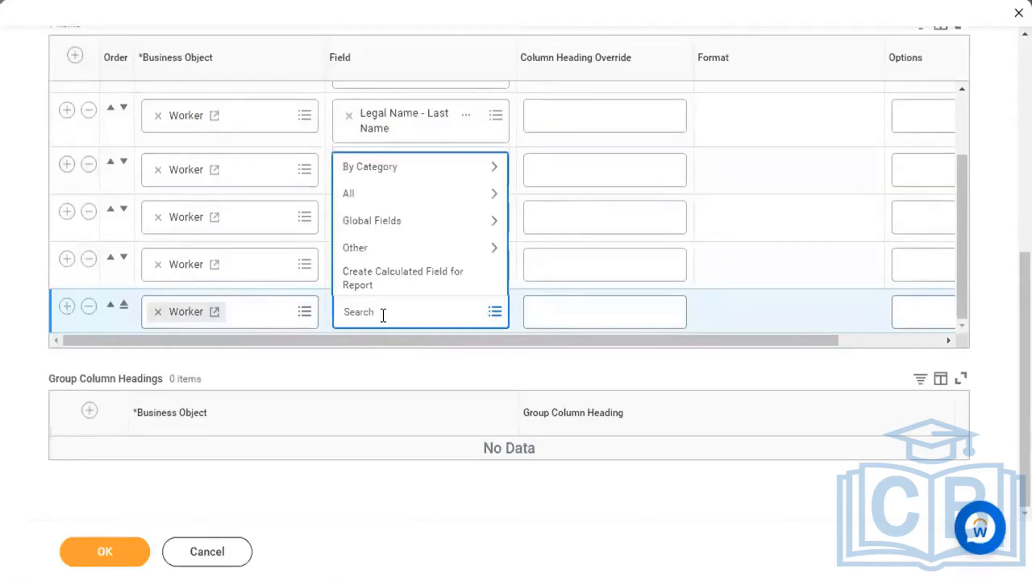
{"action": "type", "text": "compensation grade"}
{"action": "key", "text": "Return"}
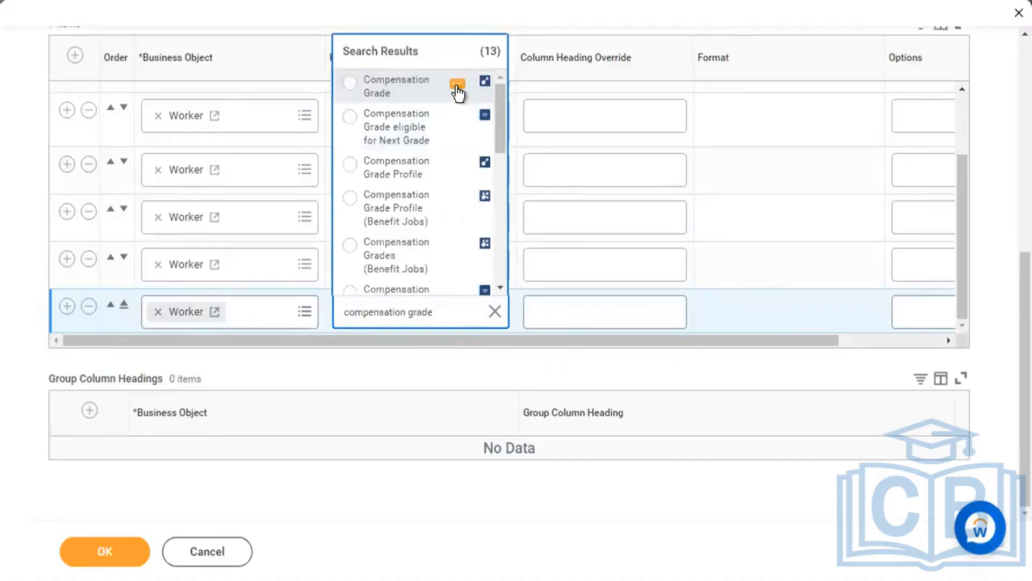
{"action": "left_click", "coordinate": [457, 86]}
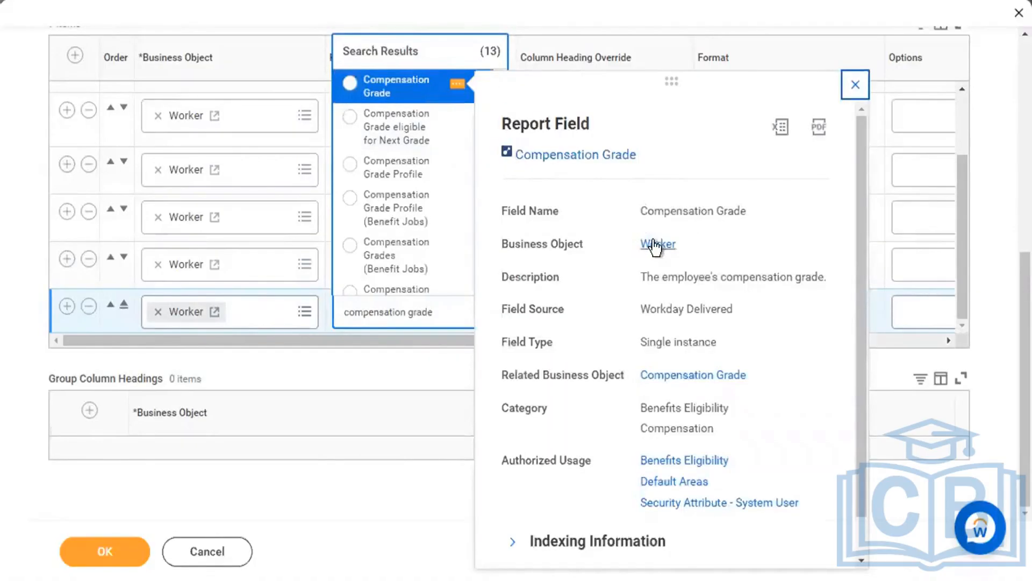
{"action": "left_click_drag", "start_coordinate": [640, 280], "coordinate": [820, 277]}
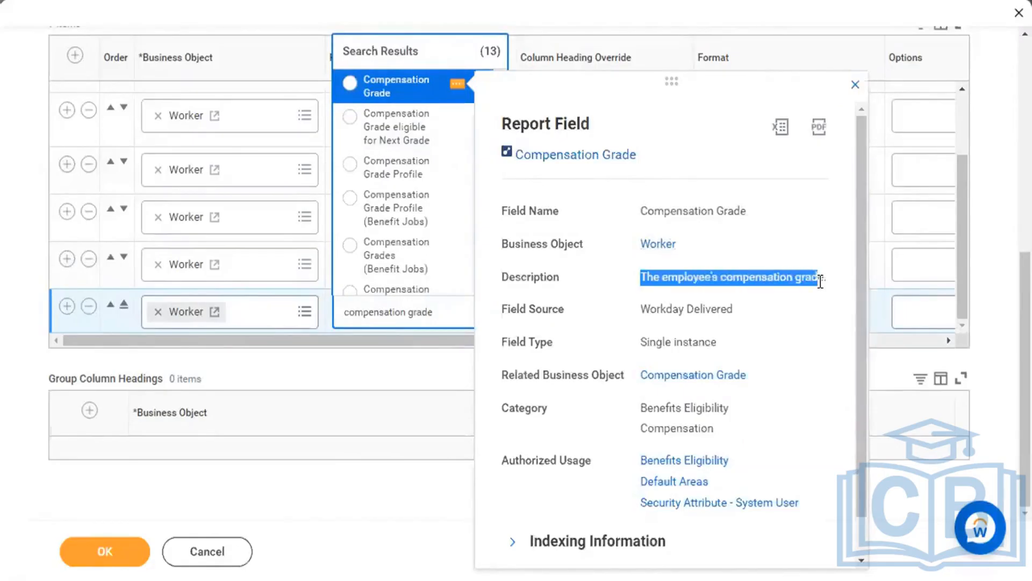
{"action": "left_click", "coordinate": [690, 304]}
{"action": "triple_click", "coordinate": [690, 304]}
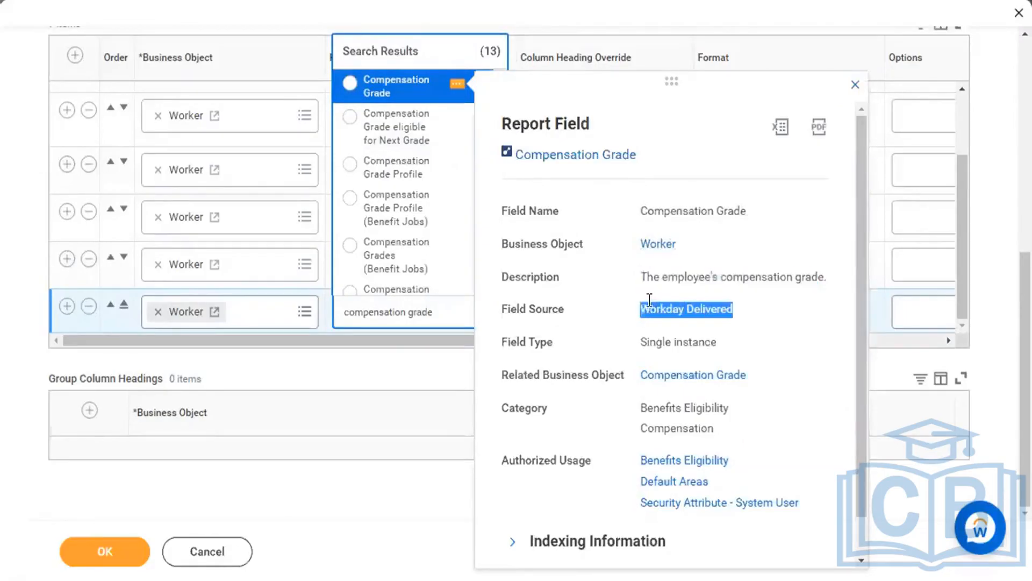
{"action": "left_click", "coordinate": [855, 85]}
{"action": "left_click", "coordinate": [410, 92]}
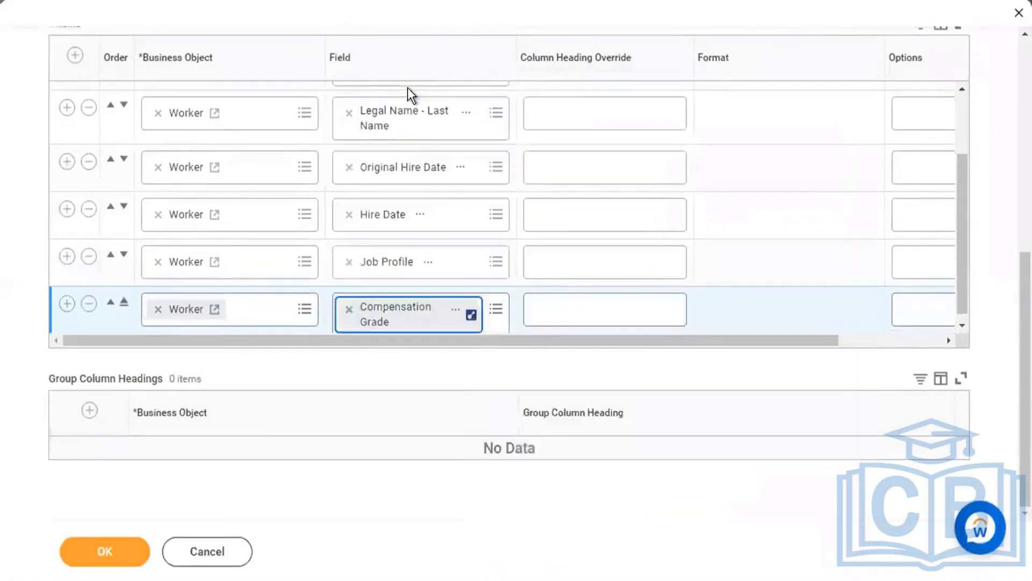
Reopen the Compensation Grade field details and switch to the Scheduling Reports training slideshow.
{"action": "mouse_move", "coordinate": [409, 578]}
{"action": "left_click", "coordinate": [468, 311]}
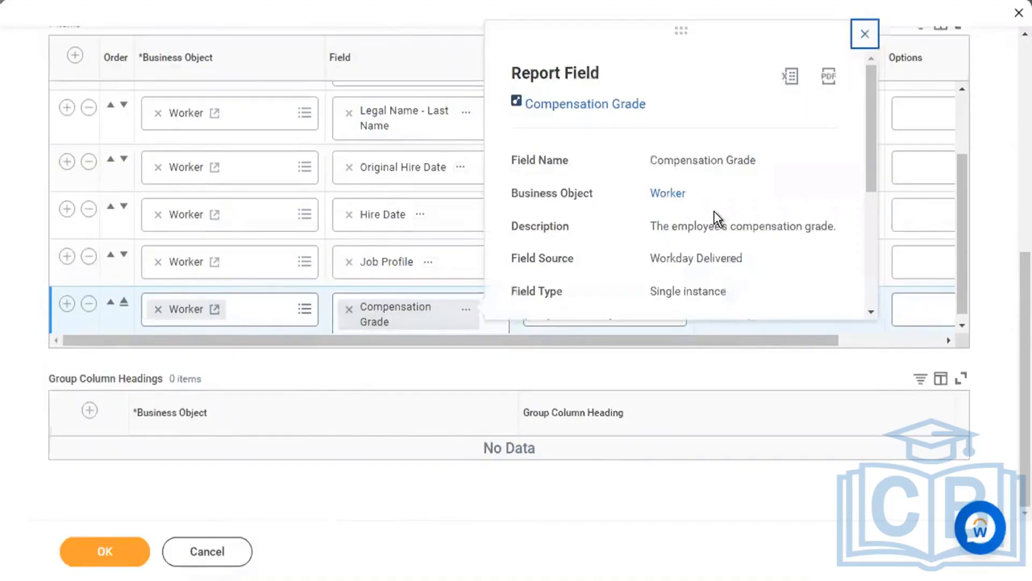
{"action": "scroll", "coordinate": [714, 219], "scroll_direction": "down", "scroll_amount": 1}
{"action": "scroll", "coordinate": [714, 211], "scroll_direction": "down", "scroll_amount": 1}
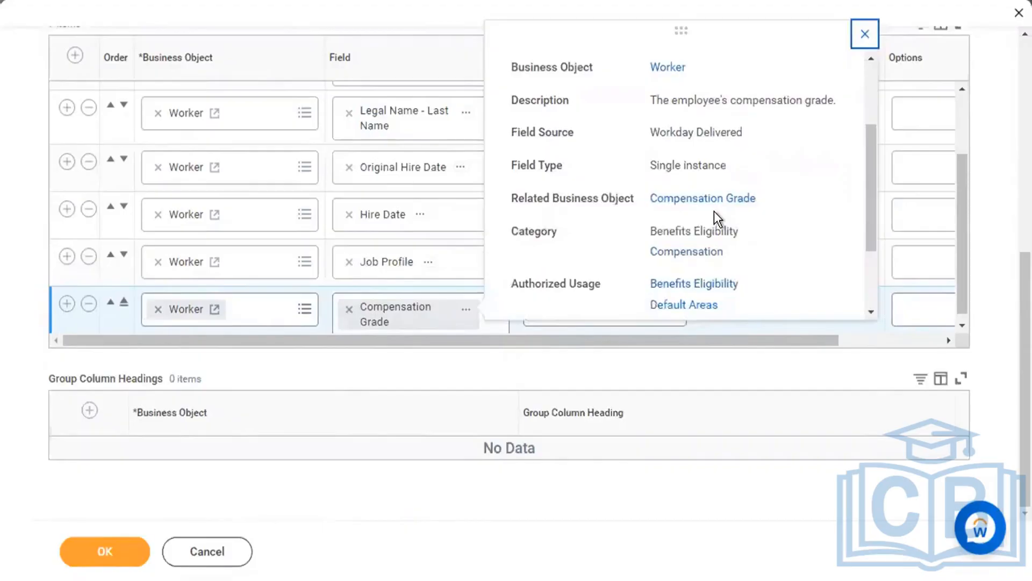
{"action": "scroll", "coordinate": [715, 211], "scroll_direction": "up", "scroll_amount": 2}
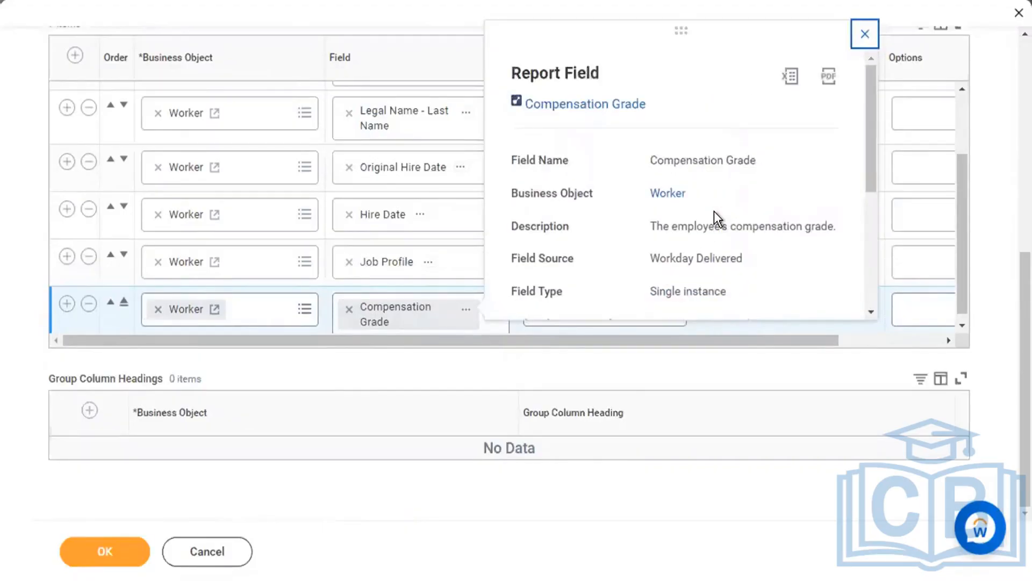
{"action": "scroll", "coordinate": [714, 211], "scroll_direction": "down", "scroll_amount": 1}
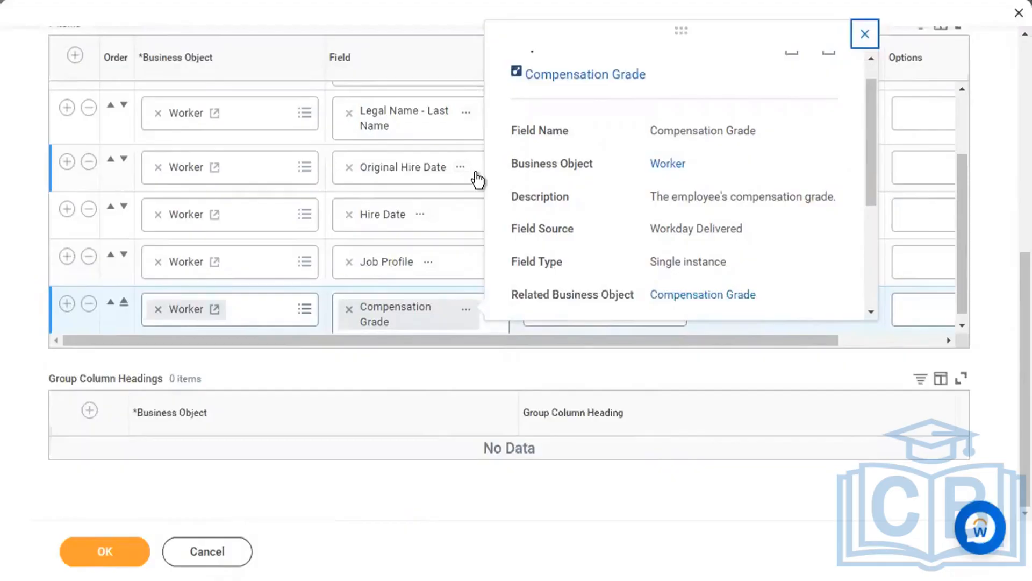
{"action": "key", "text": "alt+Tab"}
{"action": "key", "text": "Left"}
{"action": "key", "text": "Left"}
{"action": "key", "text": "Left"}
{"action": "key", "text": "Left"}
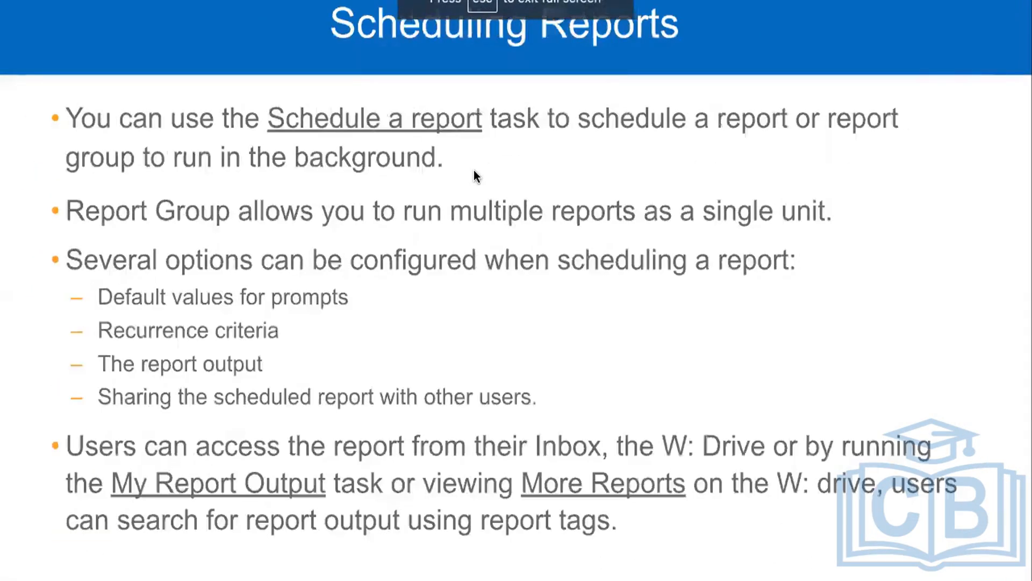
{"action": "key", "text": "Left"}
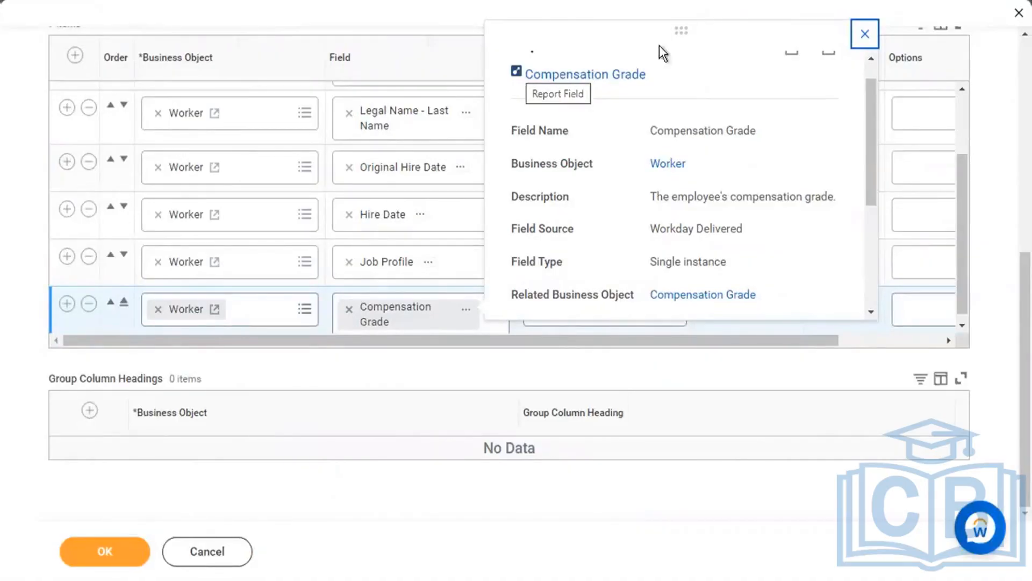
Add a row below Compensation Grade and set its field to Benefit Elections.
{"action": "left_click", "coordinate": [865, 34]}
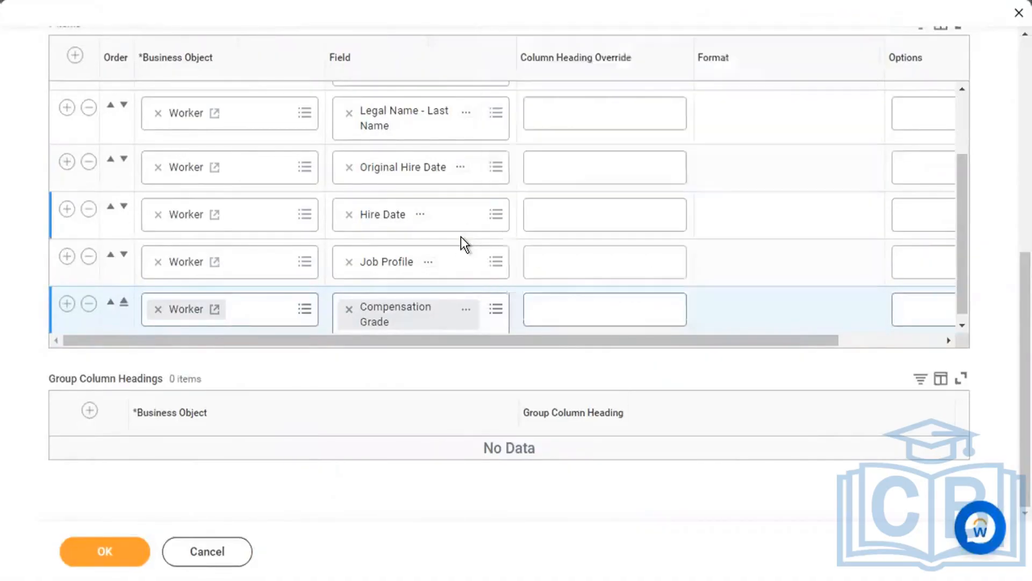
{"action": "left_click", "coordinate": [67, 295]}
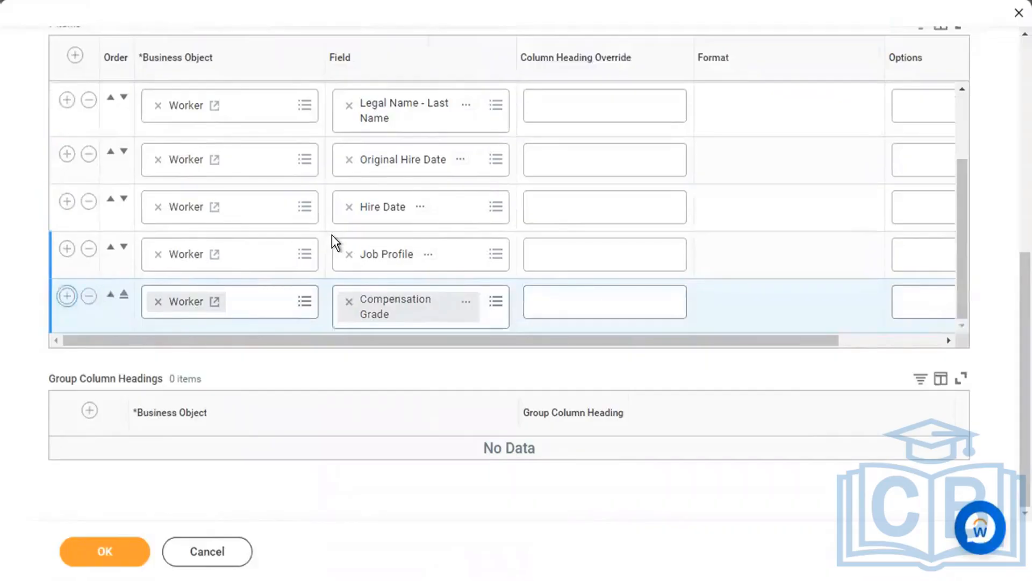
{"action": "left_click", "coordinate": [414, 311]}
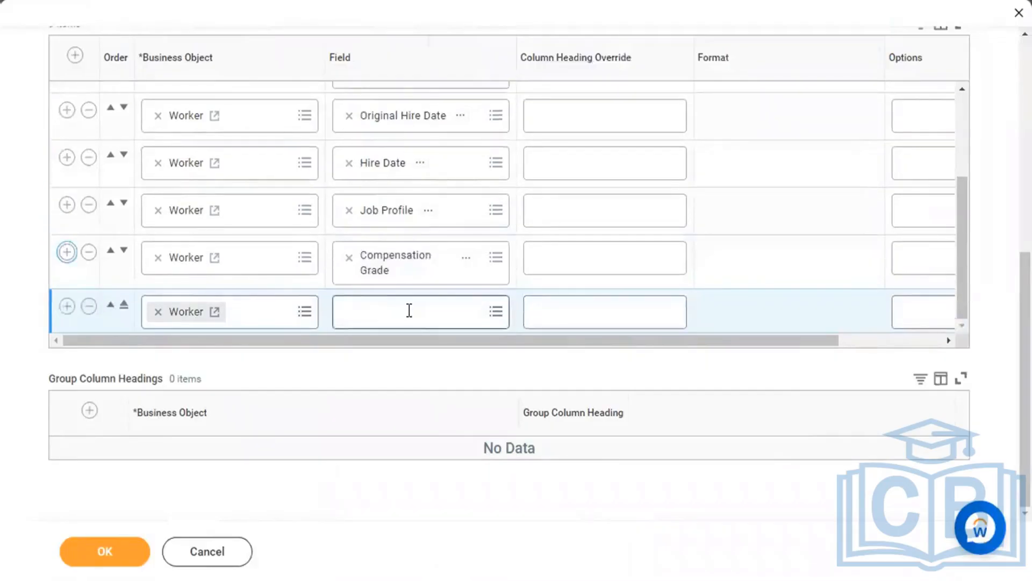
{"action": "type", "text": "benefit"}
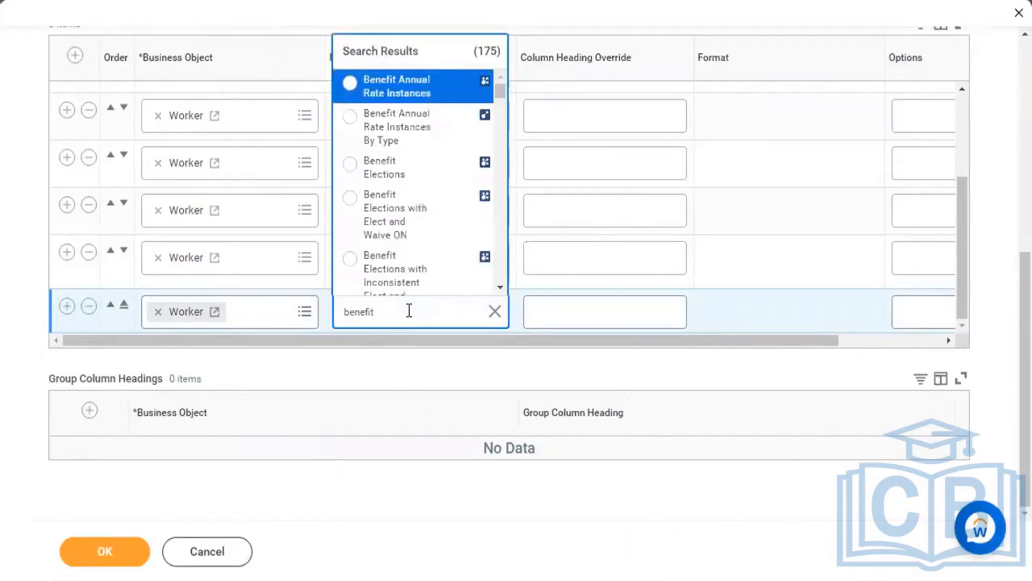
{"action": "left_click", "coordinate": [406, 171]}
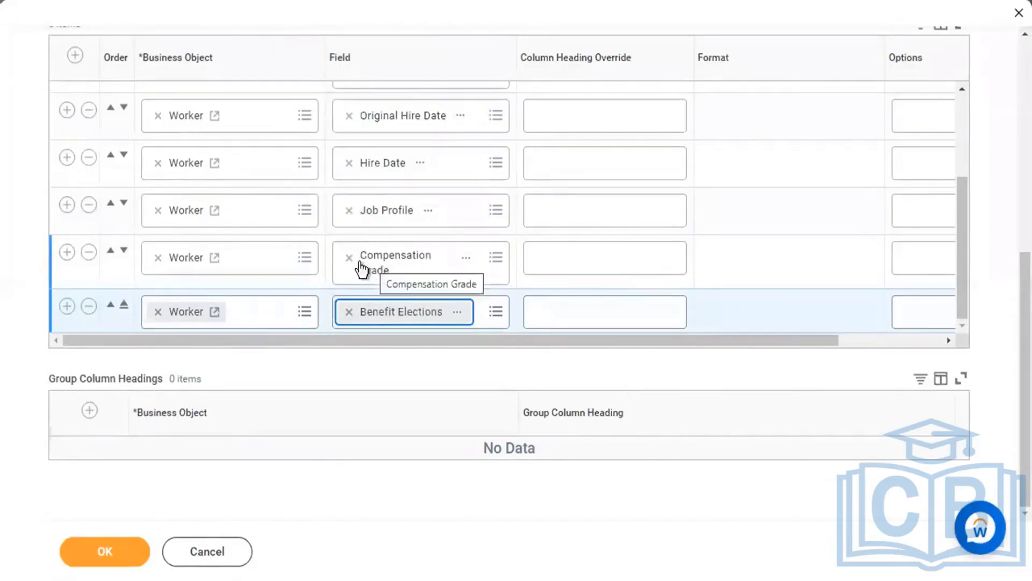
Add a multi-instance Emergency Contacts column, then insert another empty row below it.
{"action": "left_click", "coordinate": [66, 307]}
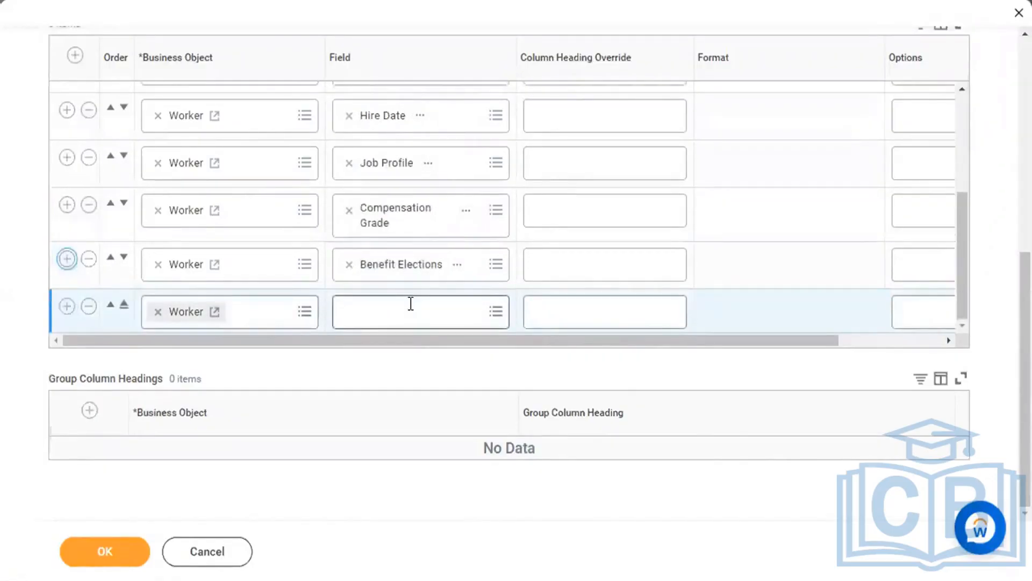
{"action": "left_click", "coordinate": [410, 304]}
{"action": "type", "text": "emergency c"}
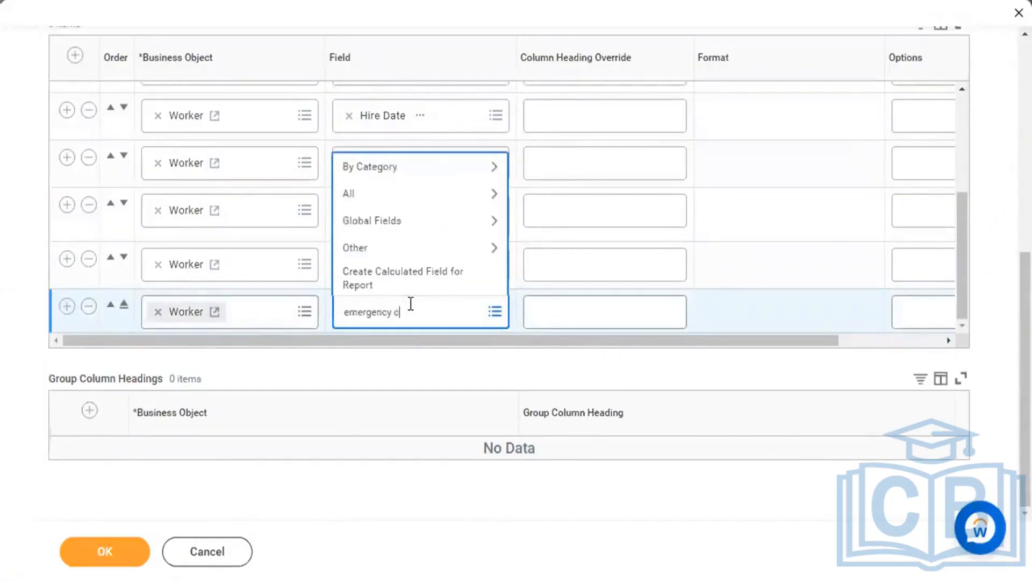
{"action": "type", "text": "ontact"}
{"action": "key", "text": "Return"}
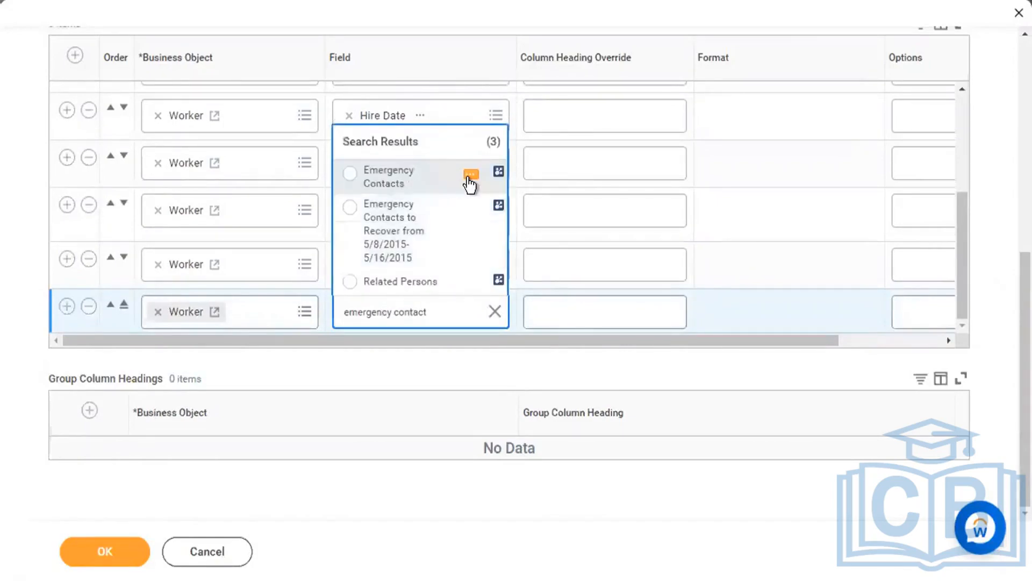
{"action": "left_click", "coordinate": [470, 176]}
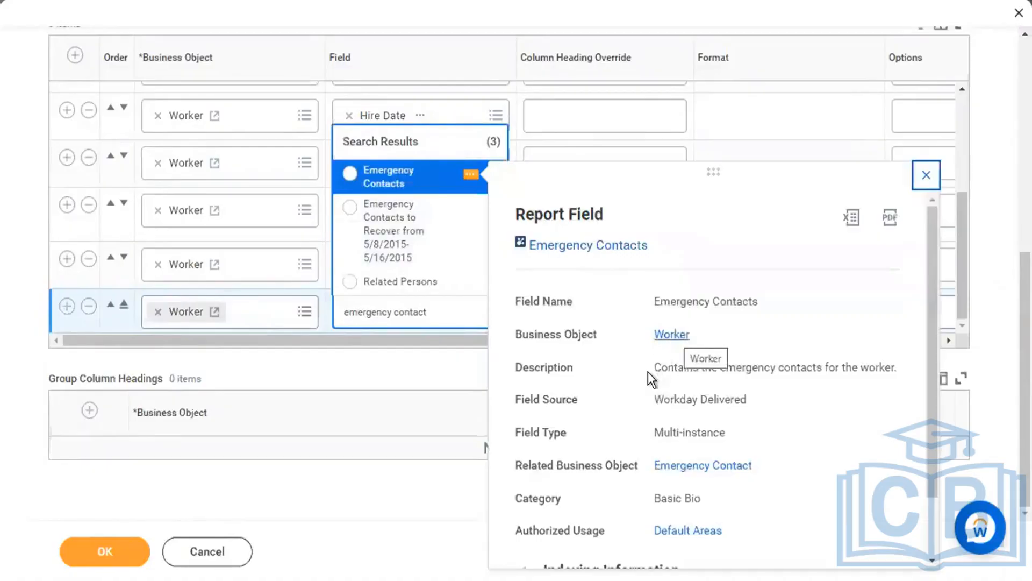
{"action": "left_click_drag", "start_coordinate": [655, 366], "coordinate": [888, 363]}
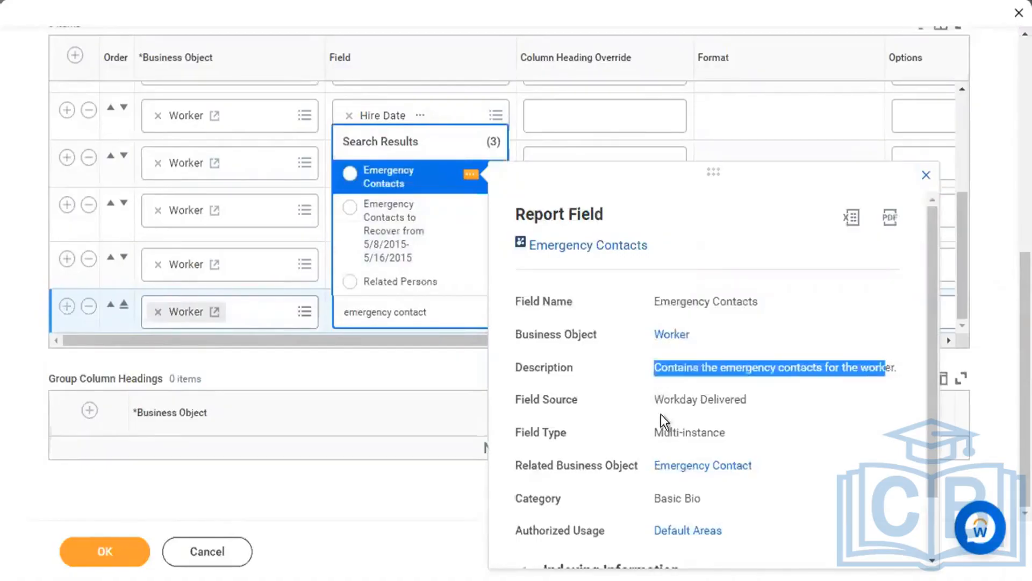
{"action": "left_click_drag", "start_coordinate": [654, 432], "coordinate": [734, 432]}
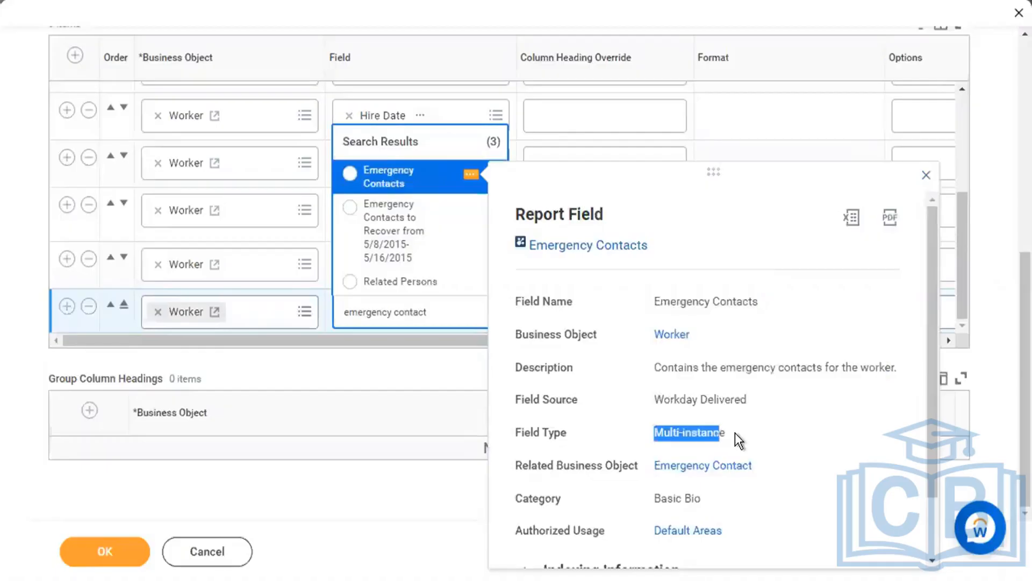
{"action": "left_click", "coordinate": [734, 432]}
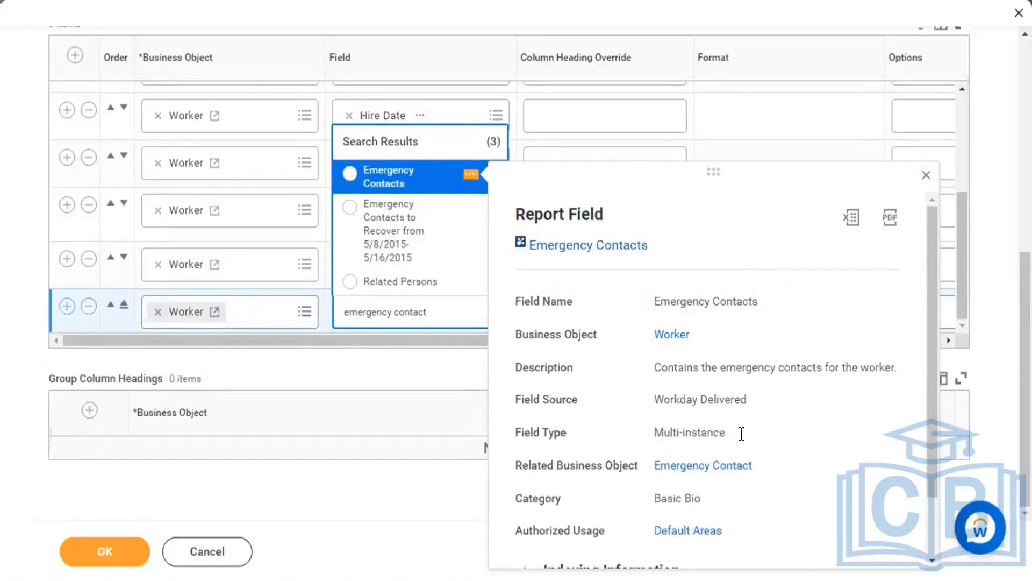
{"action": "left_click_drag", "start_coordinate": [742, 434], "coordinate": [654, 434]}
{"action": "left_click", "coordinate": [397, 178]}
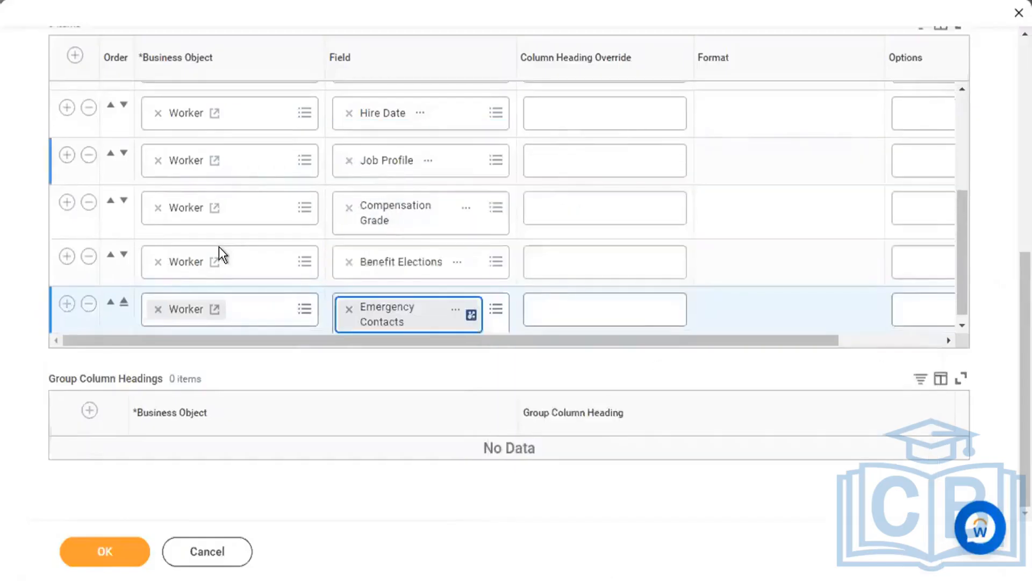
{"action": "left_click", "coordinate": [65, 297]}
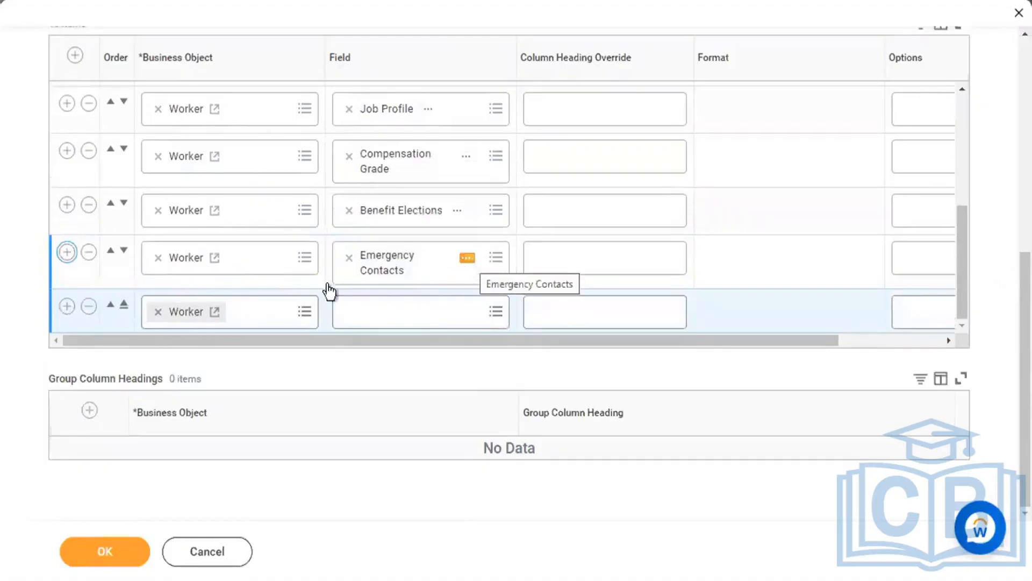
Change the new row's business object from Worker to Emergency Contacts.
{"action": "left_click", "coordinate": [158, 311]}
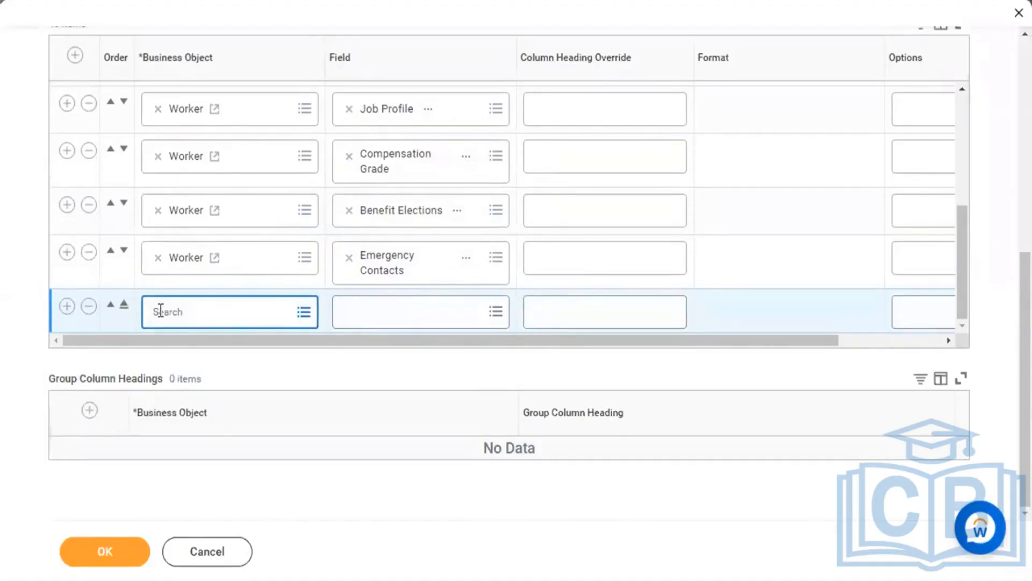
{"action": "type", "text": "emergency conta"}
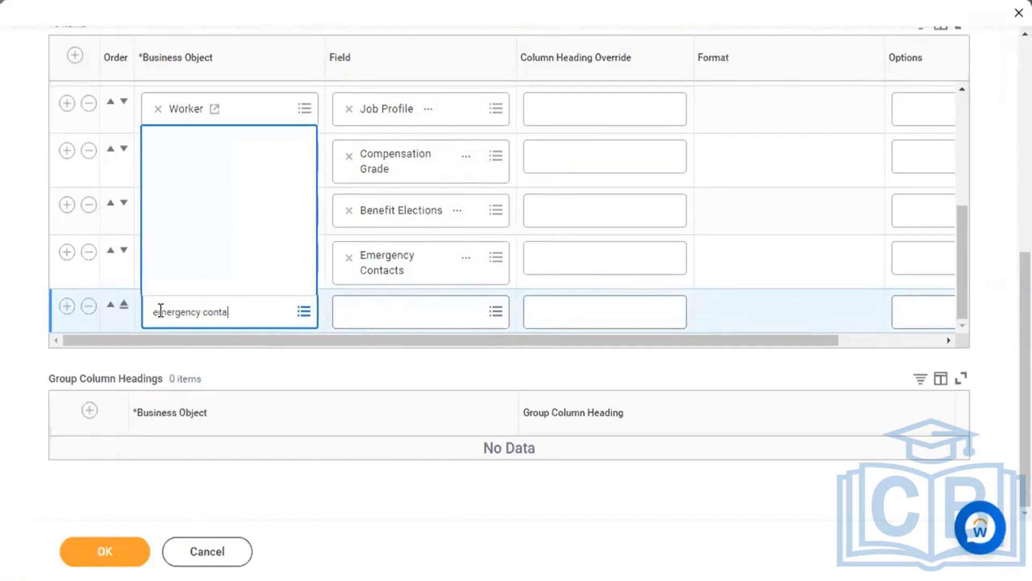
{"action": "left_click", "coordinate": [240, 179]}
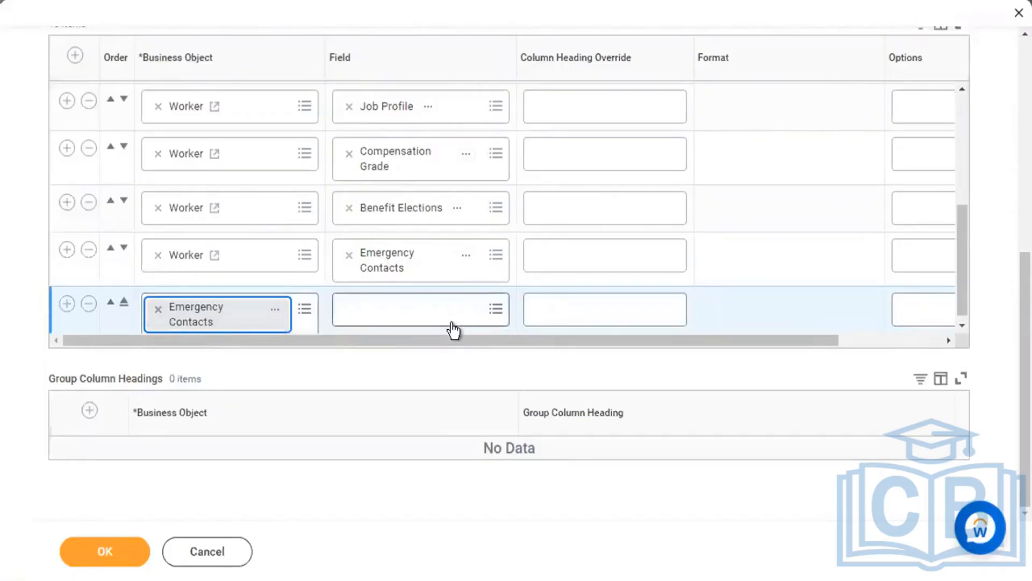
Set the Emergency Contacts row's field to Legal Name - First Name.
{"action": "left_click", "coordinate": [452, 324]}
{"action": "type", "text": "fir"}
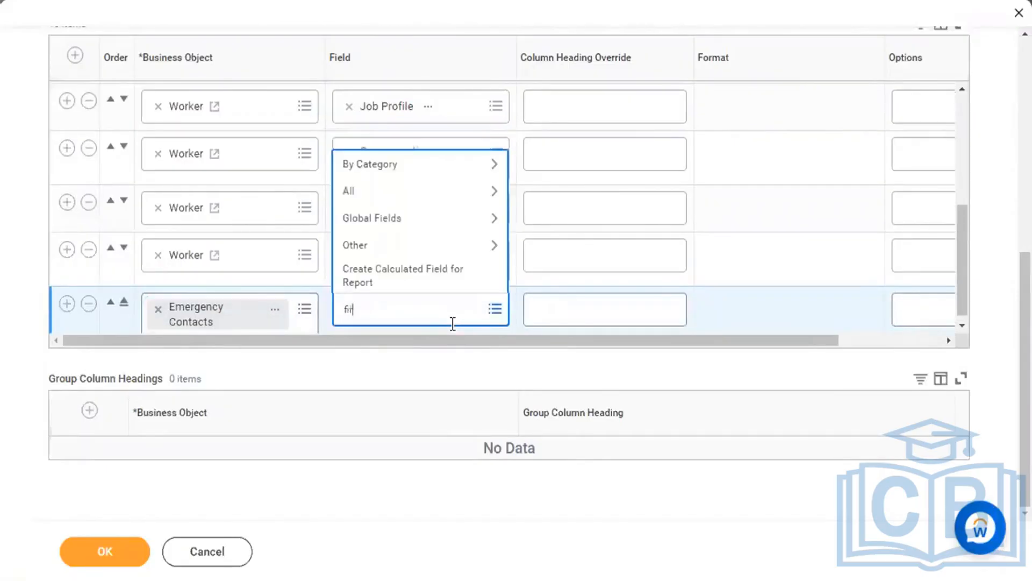
{"action": "type", "text": "st name"}
{"action": "key", "text": "Return"}
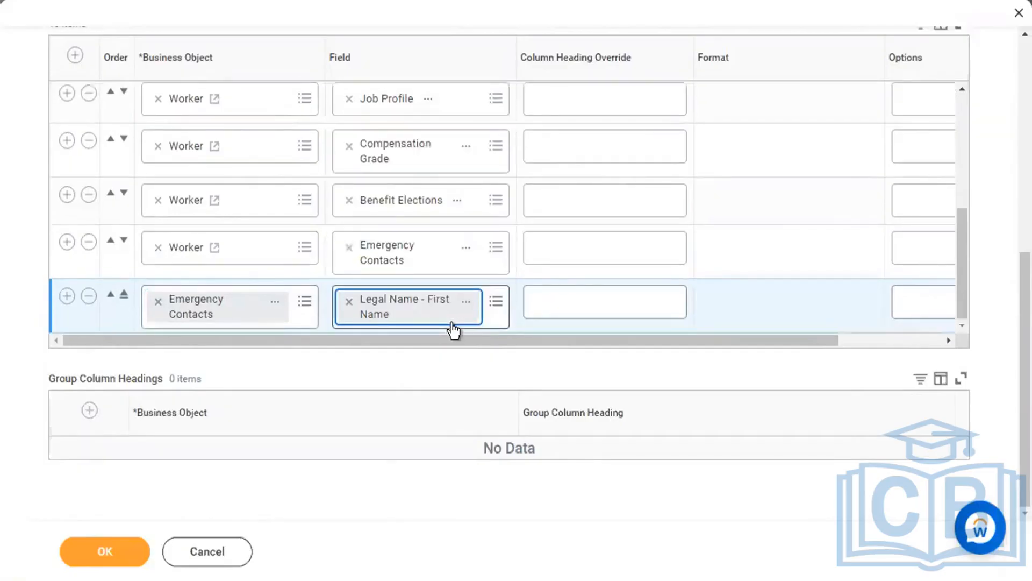
{"action": "left_click", "coordinate": [570, 302]}
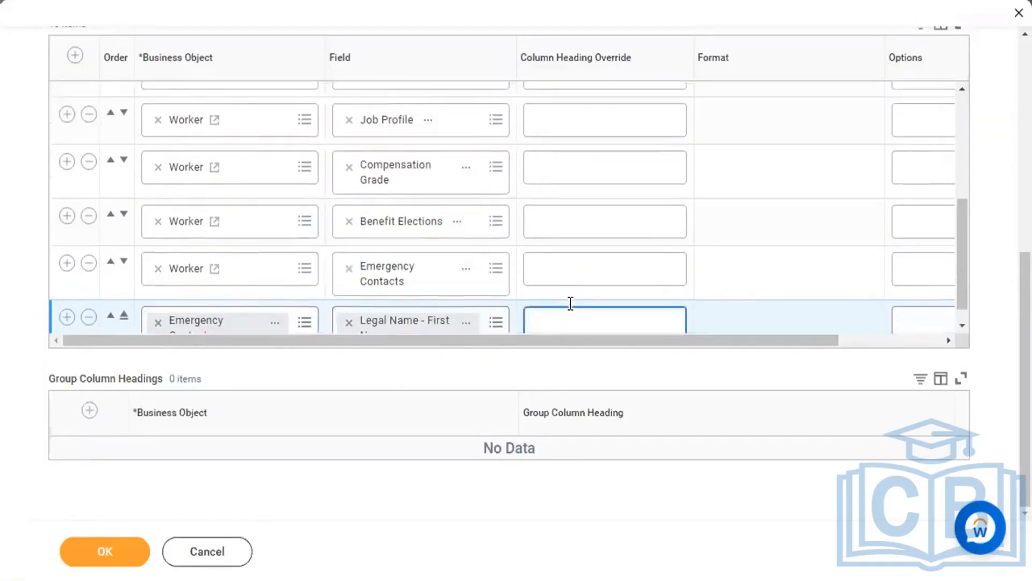
{"action": "scroll", "coordinate": [570, 303], "scroll_direction": "up", "scroll_amount": 5}
{"action": "scroll", "coordinate": [568, 312], "scroll_direction": "up", "scroll_amount": 6}
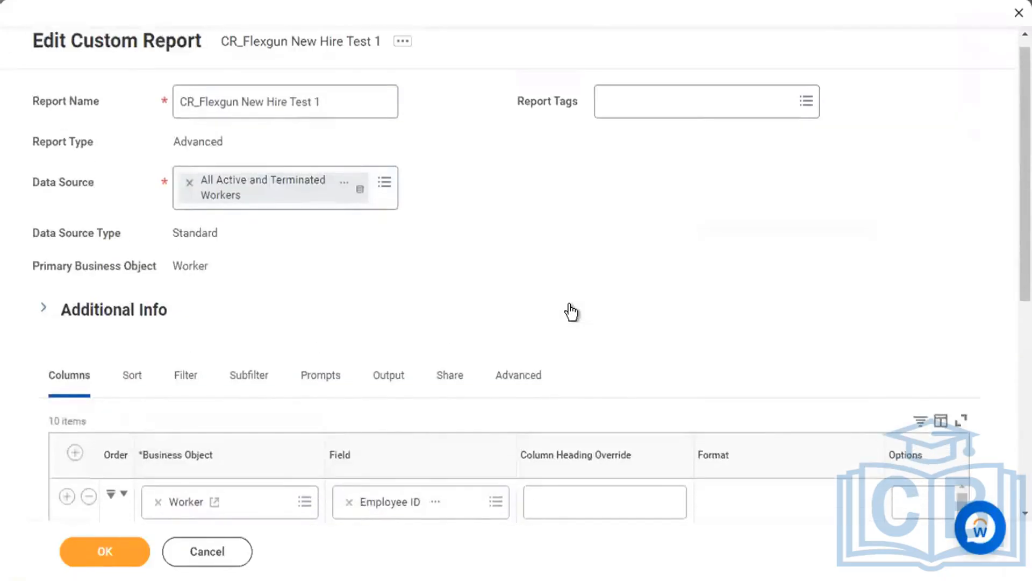
Save the report with OK and review all 10 columns, Employee ID through Legal Name - First Name.
{"action": "left_click", "coordinate": [127, 552]}
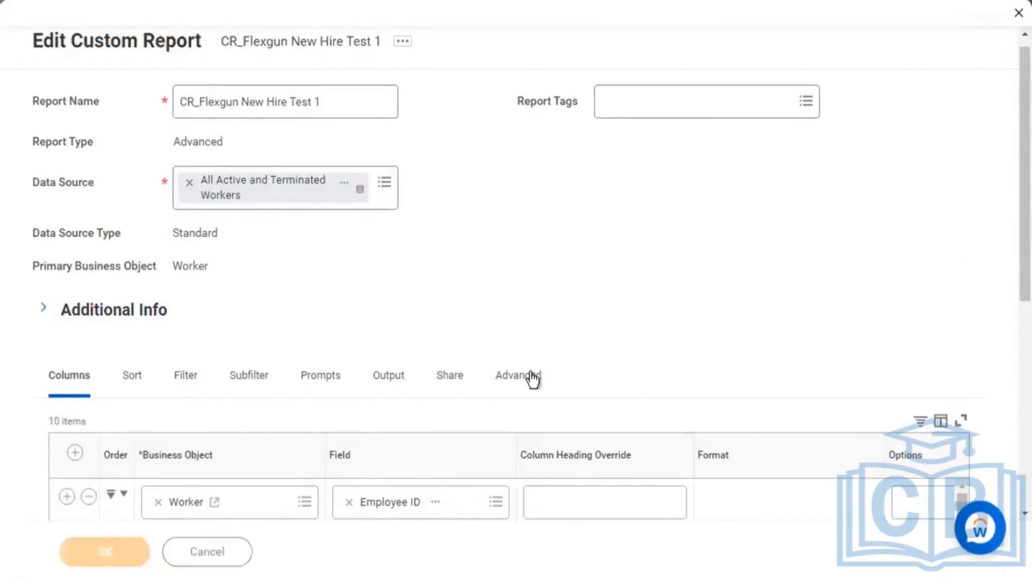
{"action": "scroll", "coordinate": [411, 302], "scroll_direction": "down", "scroll_amount": 2}
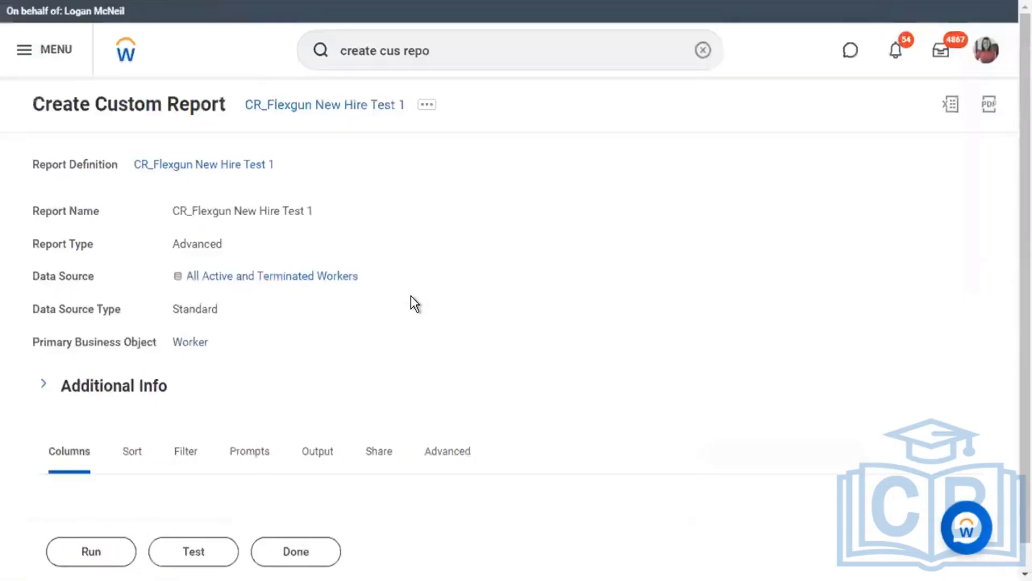
{"action": "scroll", "coordinate": [204, 544], "scroll_direction": "down", "scroll_amount": 8}
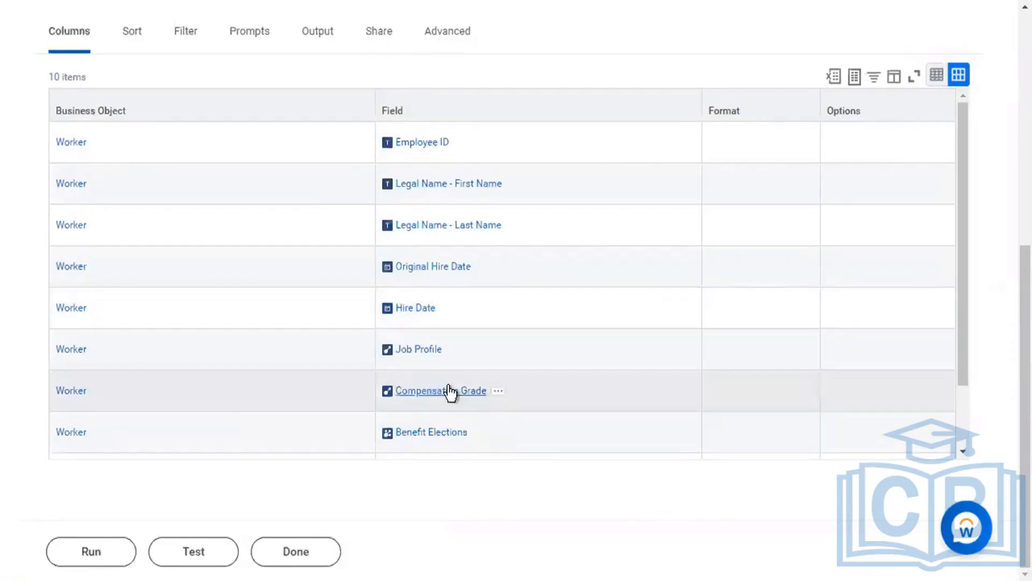
{"action": "scroll", "coordinate": [130, 422], "scroll_direction": "down", "scroll_amount": 2}
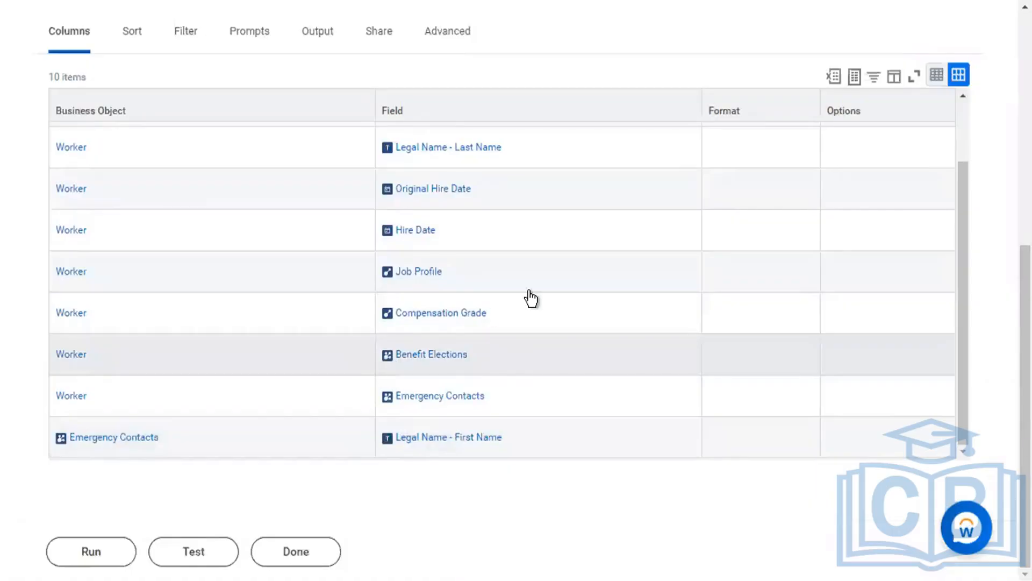
{"action": "scroll", "coordinate": [528, 293], "scroll_direction": "up", "scroll_amount": 2}
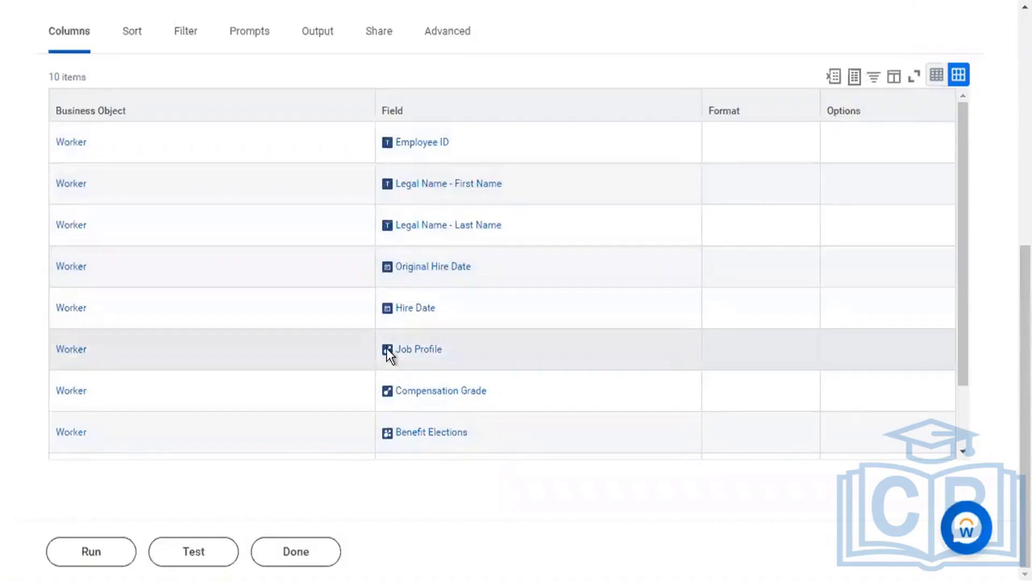
{"action": "scroll", "coordinate": [562, 342], "scroll_direction": "down", "scroll_amount": 2}
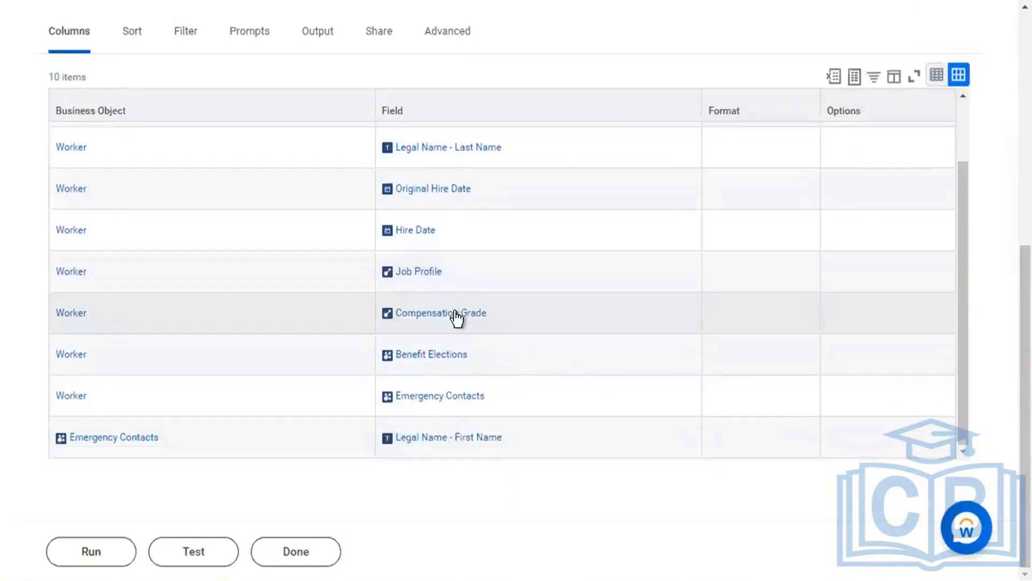
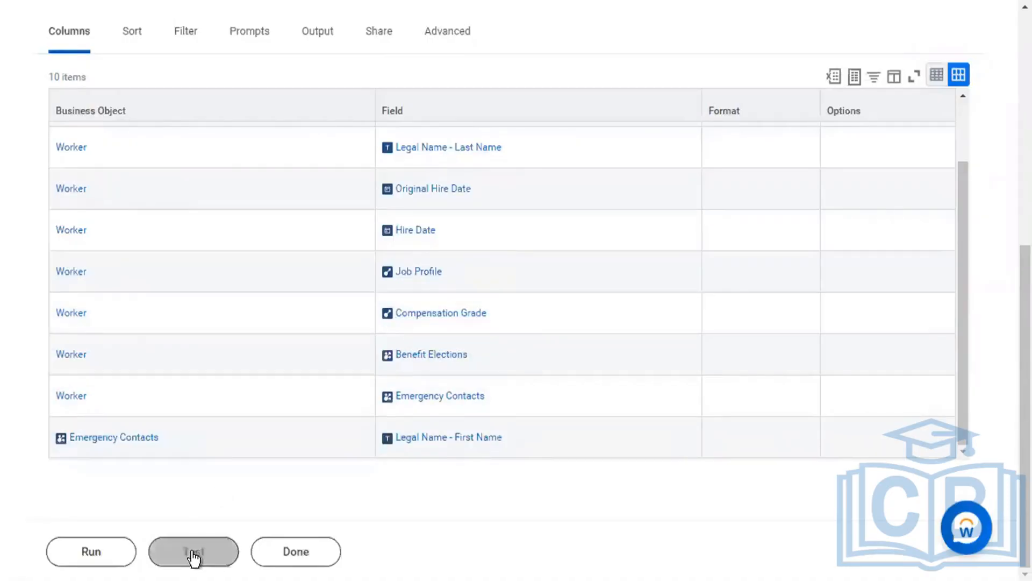
Test-run CR_Flexgun New Hire Test 1 and review its 10 worker rows with hire dates and job profiles.
{"action": "left_click", "coordinate": [194, 556]}
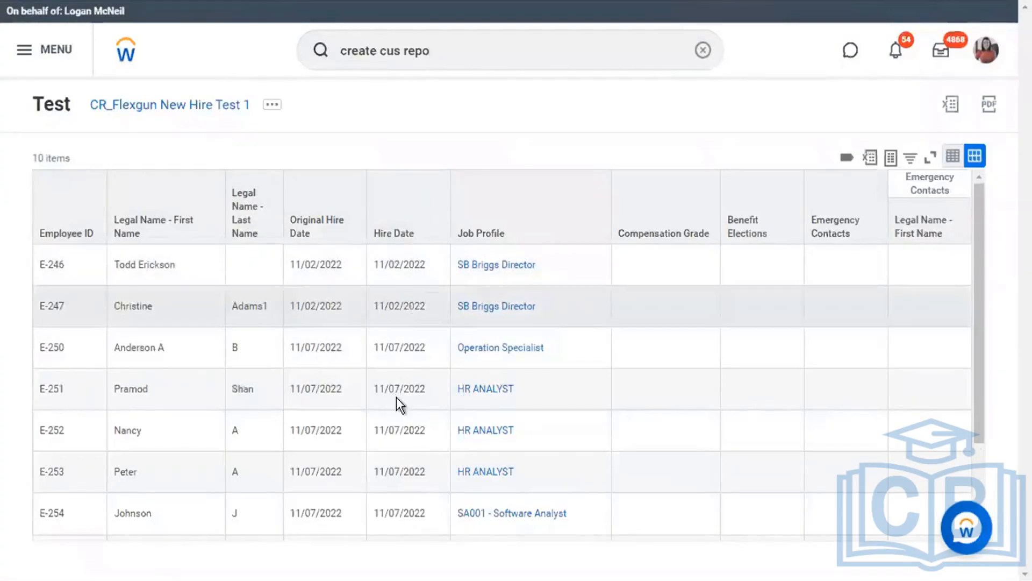
{"action": "scroll", "coordinate": [398, 402], "scroll_direction": "down", "scroll_amount": 3}
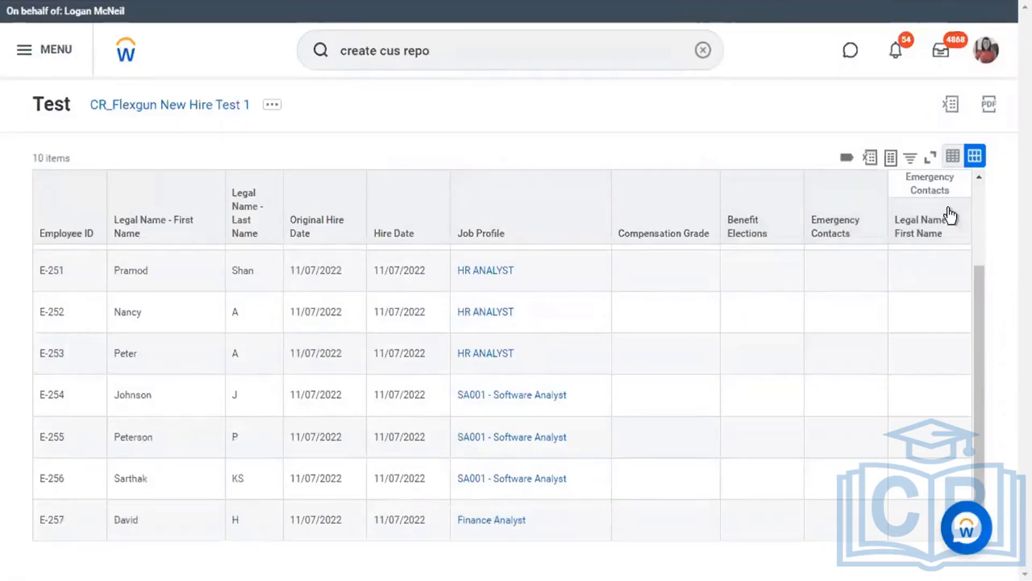
{"action": "scroll", "coordinate": [775, 446], "scroll_direction": "up", "scroll_amount": 3}
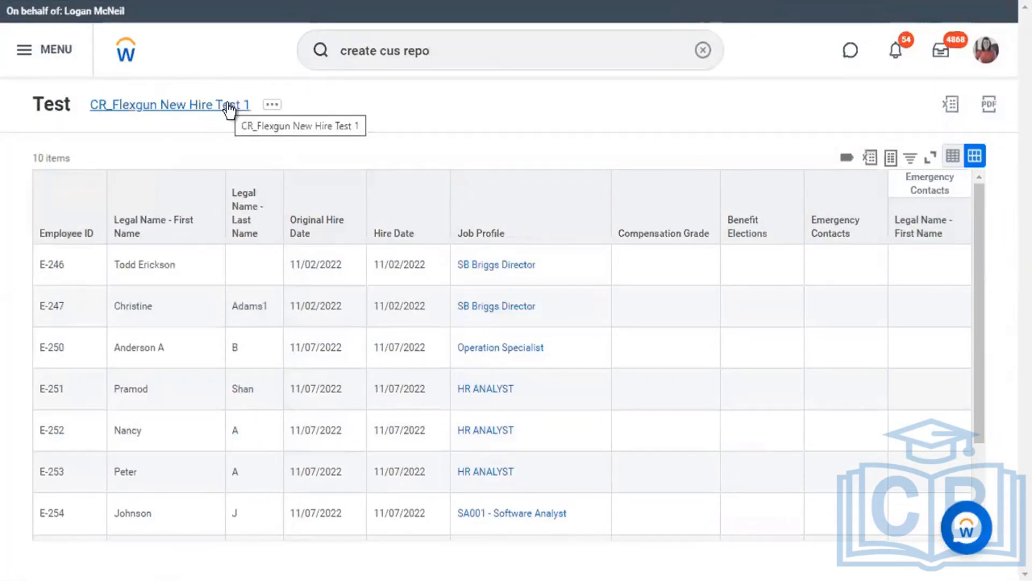
{"action": "left_click", "coordinate": [271, 104]}
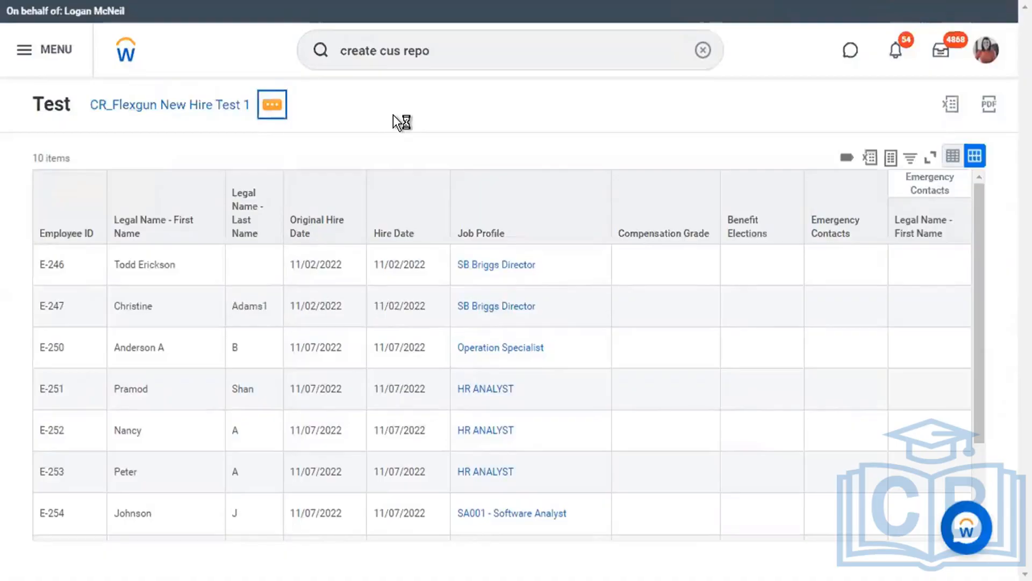
Open CR_Flexgun New Hire Test 1 via Custom Report > Edit and scroll to its Columns grid.
{"action": "left_click", "coordinate": [171, 103]}
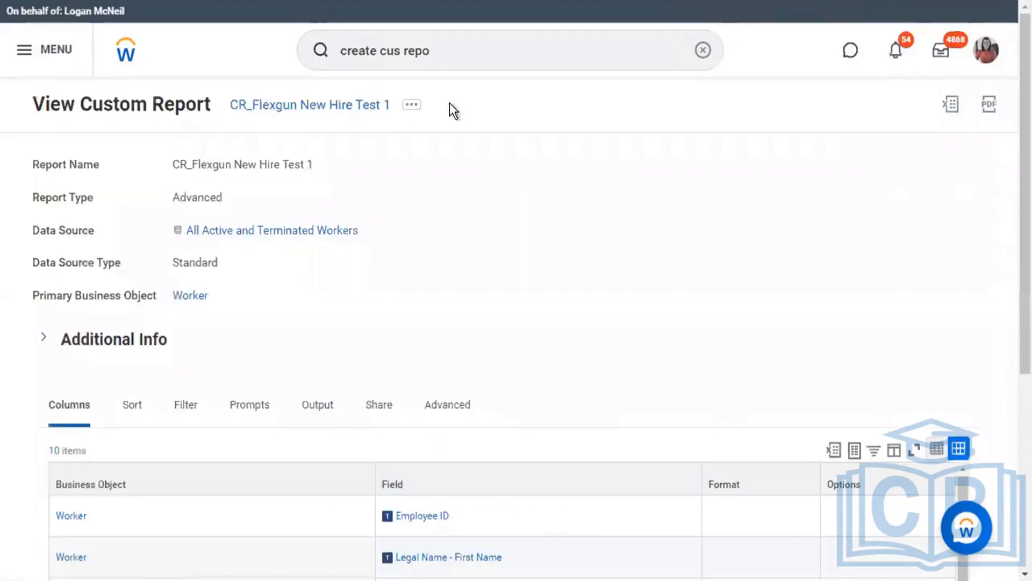
{"action": "left_click", "coordinate": [412, 106]}
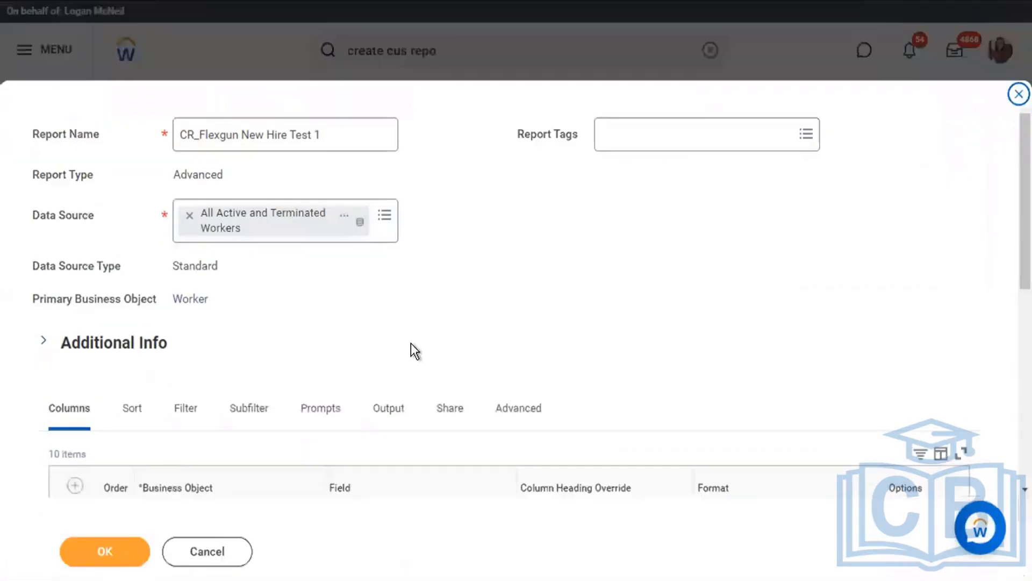
{"action": "scroll", "coordinate": [411, 344], "scroll_direction": "down", "scroll_amount": 5}
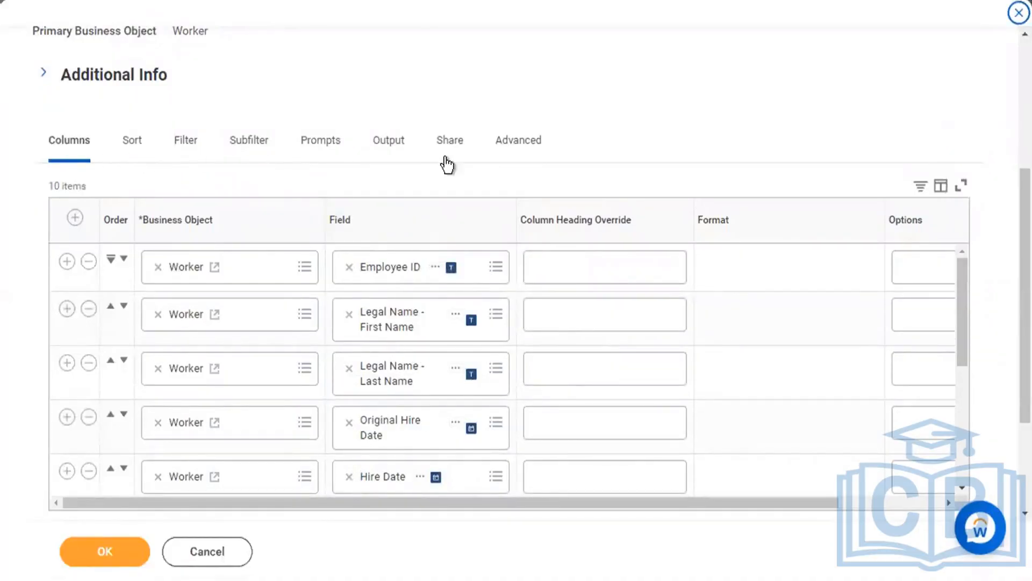
Add one empty sort row on the Sort tab and look over its field choices.
{"action": "left_click", "coordinate": [134, 161]}
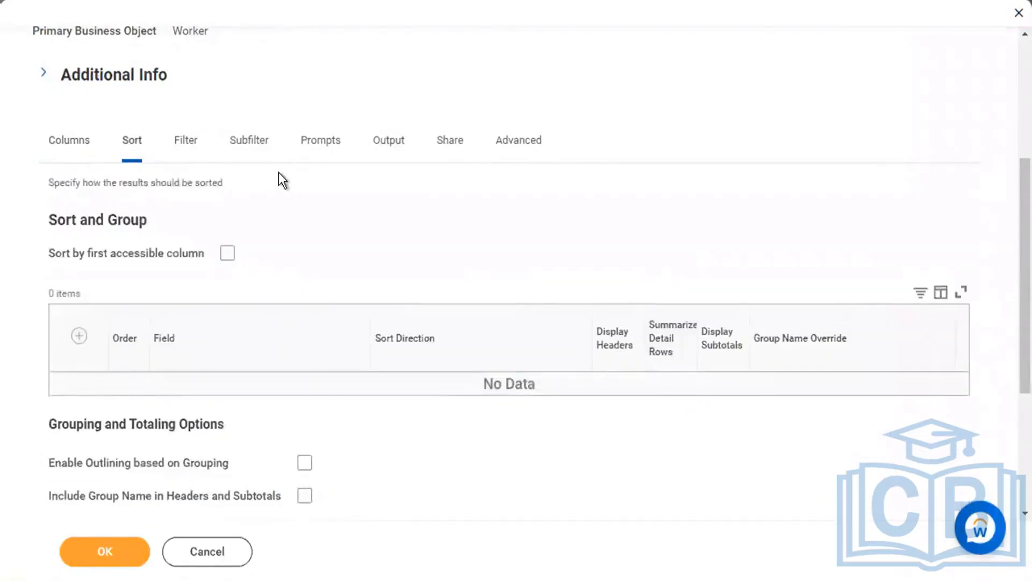
{"action": "scroll", "coordinate": [200, 240], "scroll_direction": "down", "scroll_amount": 3}
{"action": "left_click", "coordinate": [81, 144]}
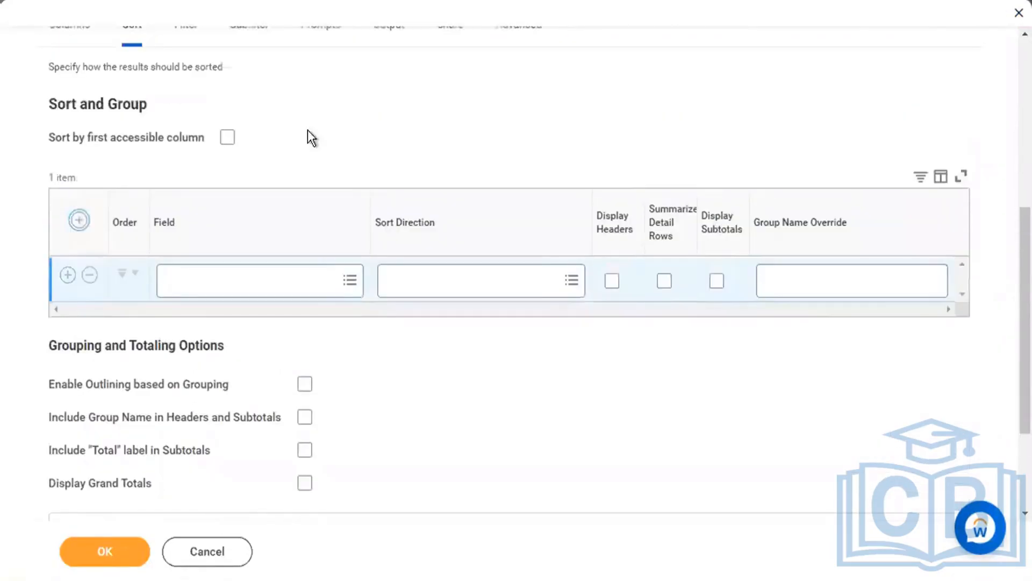
{"action": "left_click", "coordinate": [307, 284]}
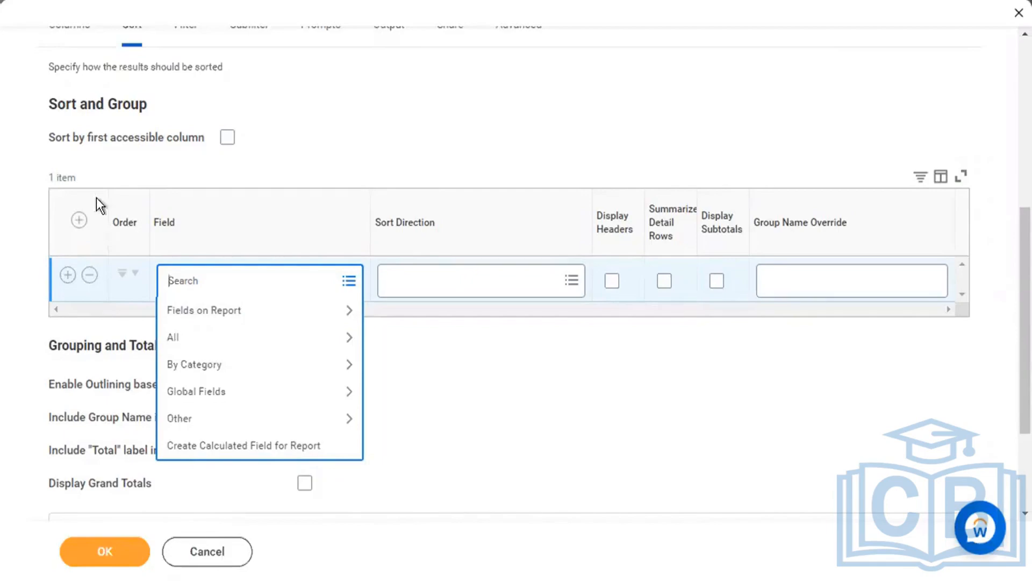
{"action": "scroll", "coordinate": [226, 128], "scroll_direction": "up", "scroll_amount": 1}
{"action": "left_click", "coordinate": [75, 63]}
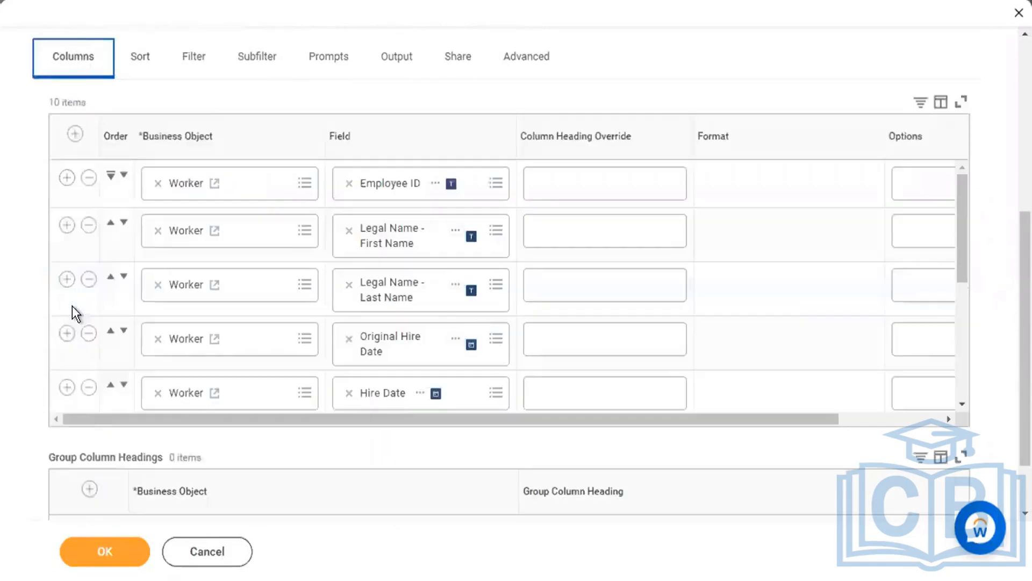
{"action": "scroll", "coordinate": [312, 332], "scroll_direction": "down", "scroll_amount": 3}
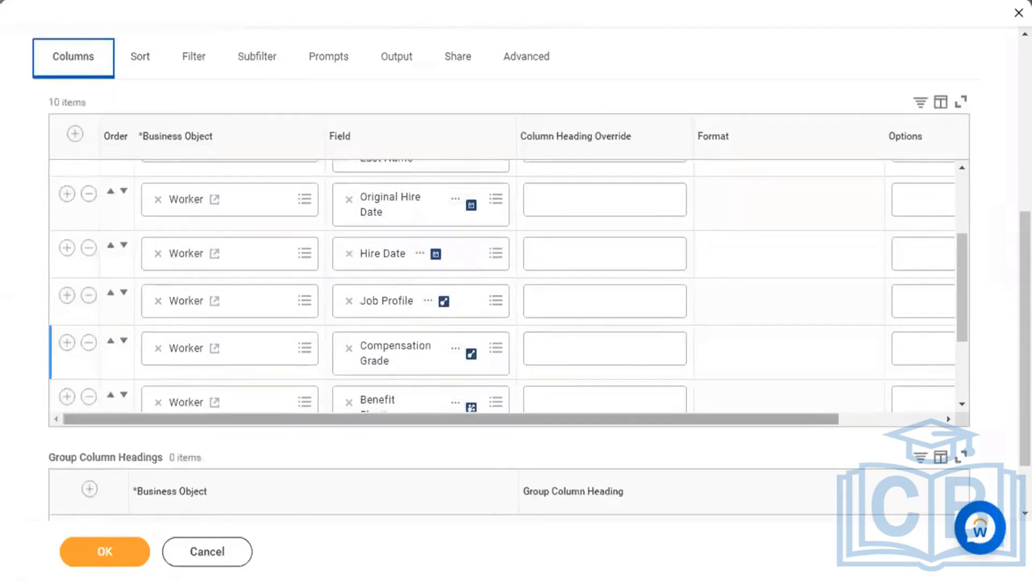
{"action": "left_click", "coordinate": [138, 63]}
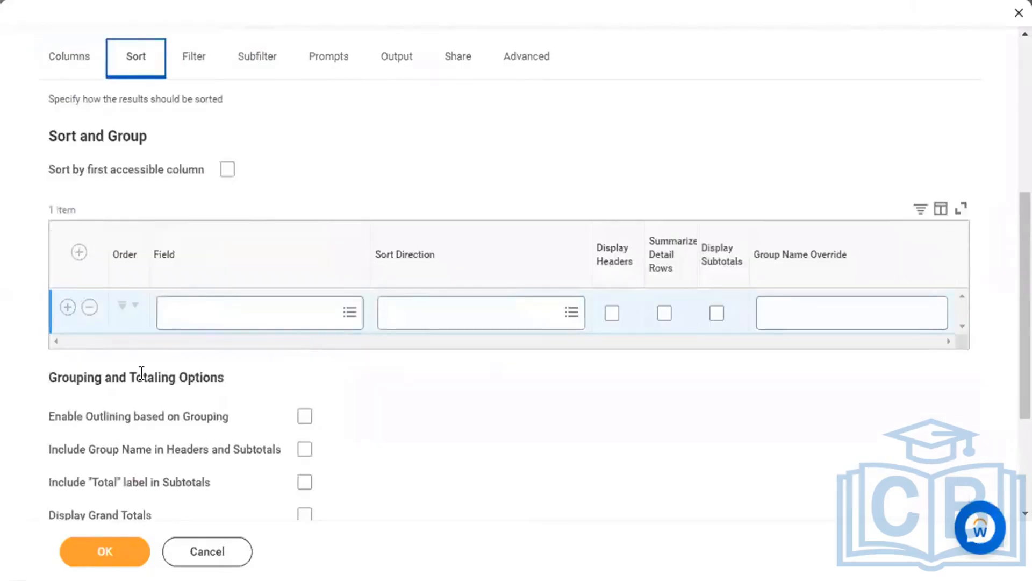
{"action": "scroll", "coordinate": [253, 379], "scroll_direction": "up", "scroll_amount": 1}
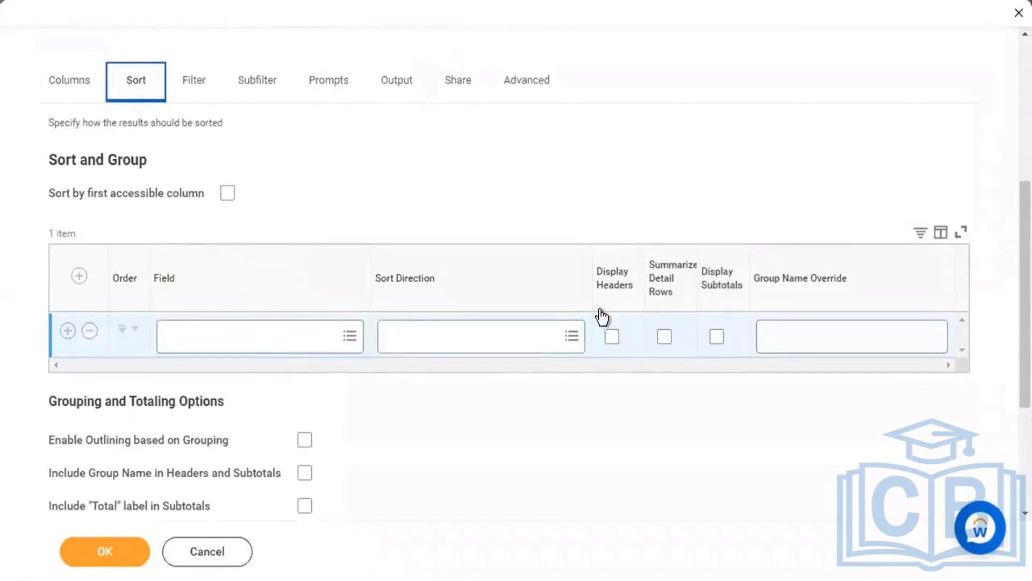
{"action": "scroll", "coordinate": [682, 482], "scroll_direction": "down", "scroll_amount": 4}
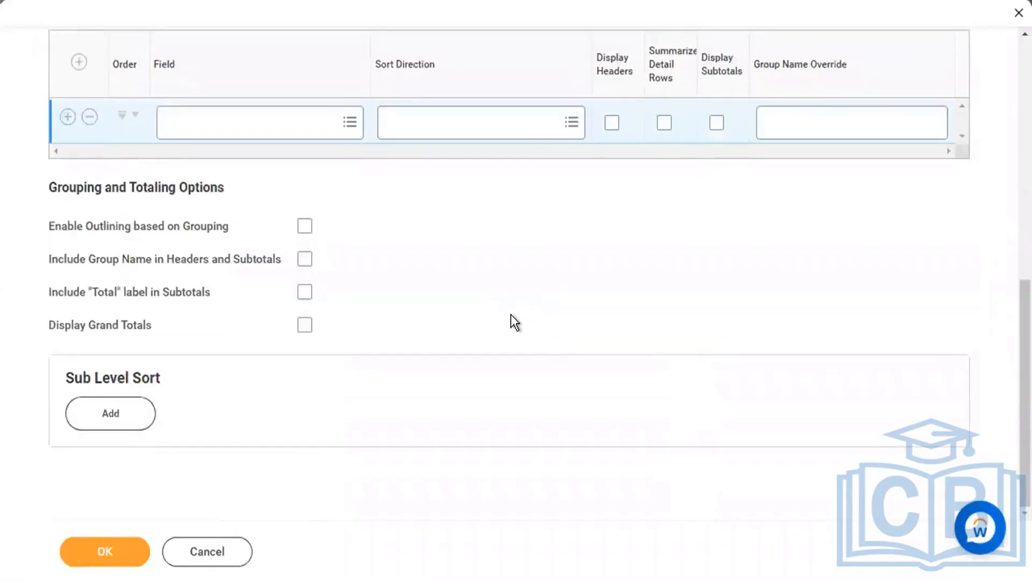
{"action": "scroll", "coordinate": [512, 317], "scroll_direction": "up", "scroll_amount": 8}
Add an Emergency Contacts group column heading in the Columns tab.
{"action": "left_click", "coordinate": [80, 315]}
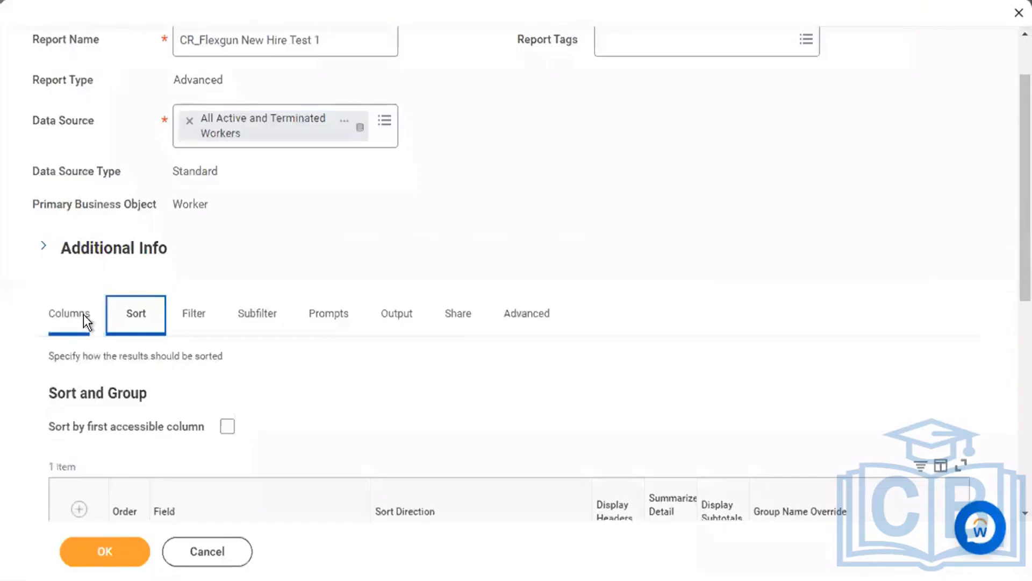
{"action": "scroll", "coordinate": [377, 222], "scroll_direction": "down", "scroll_amount": 6}
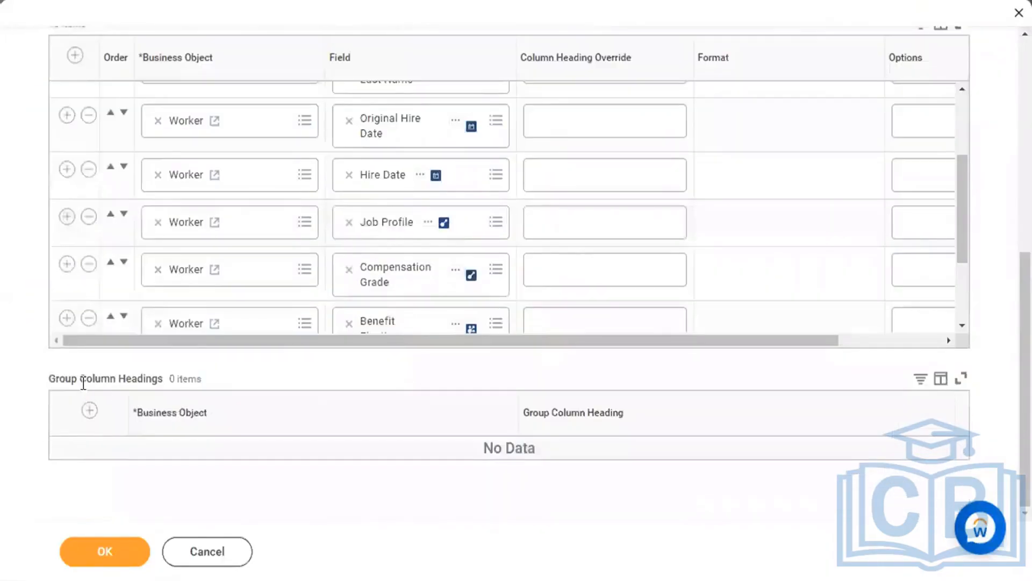
{"action": "left_click_drag", "start_coordinate": [48, 382], "coordinate": [237, 387]}
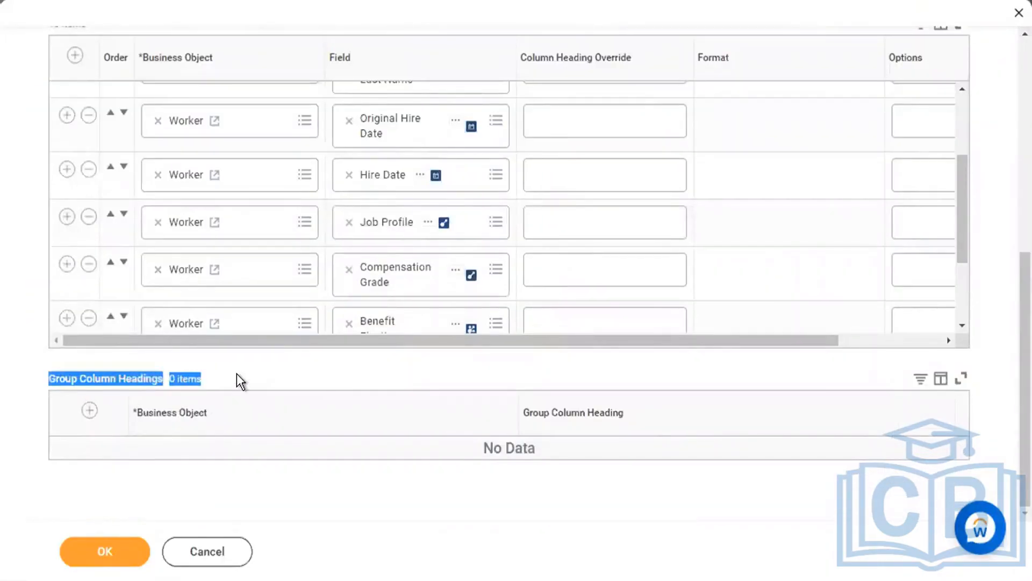
{"action": "left_click", "coordinate": [240, 381]}
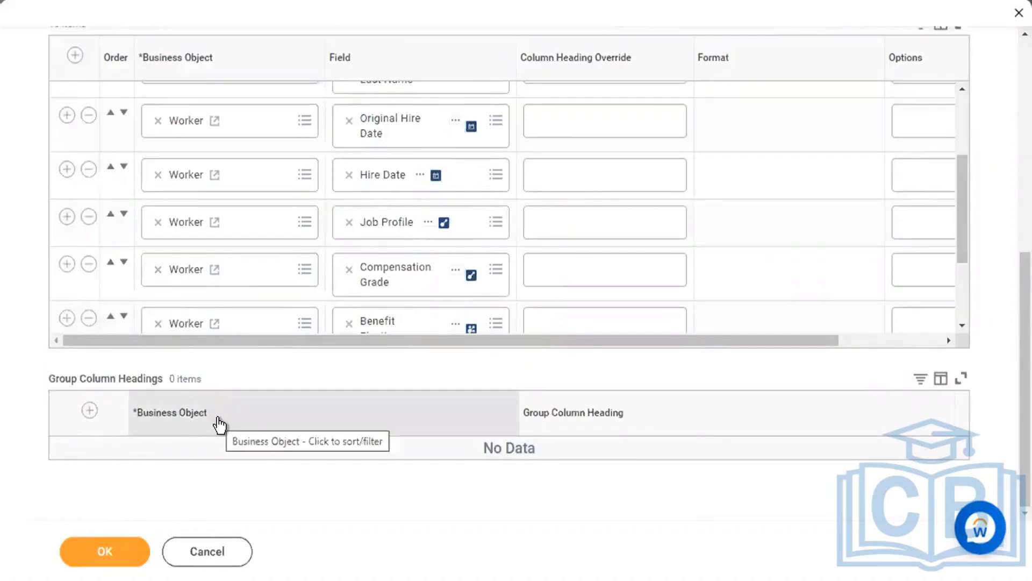
{"action": "left_click", "coordinate": [90, 411]}
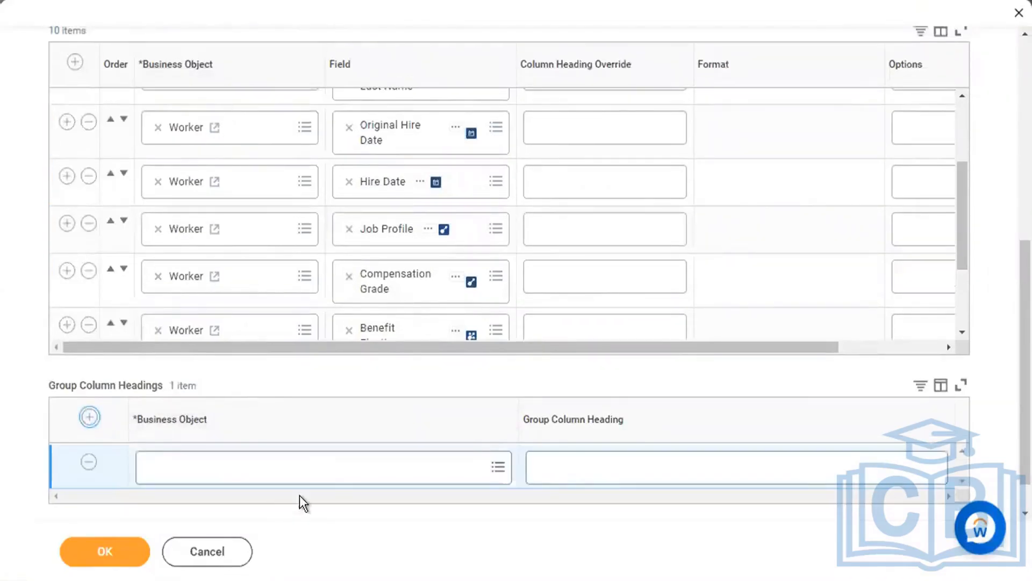
{"action": "left_click", "coordinate": [330, 469]}
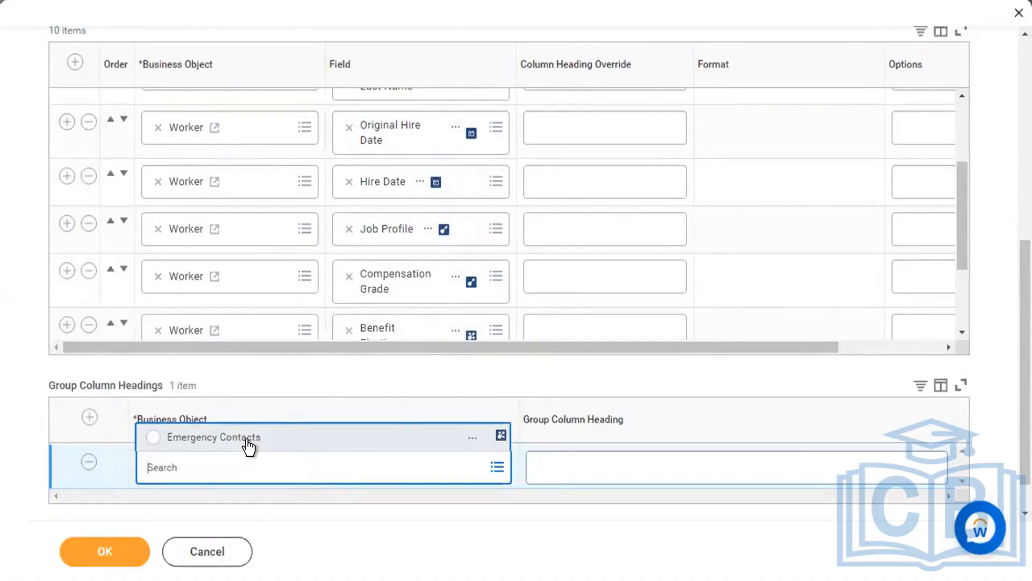
{"action": "left_click", "coordinate": [248, 440]}
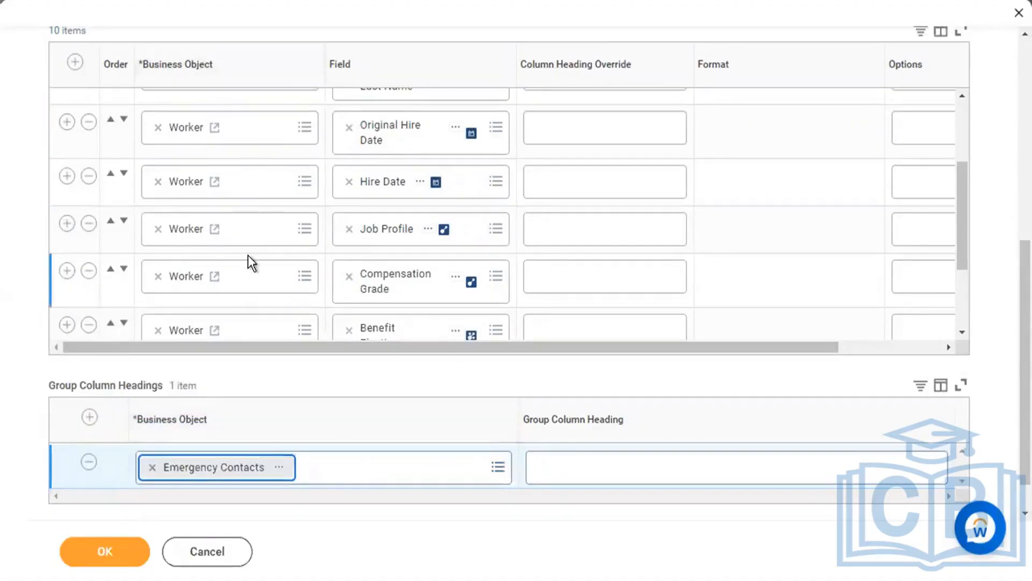
{"action": "scroll", "coordinate": [249, 260], "scroll_direction": "down", "scroll_amount": 3}
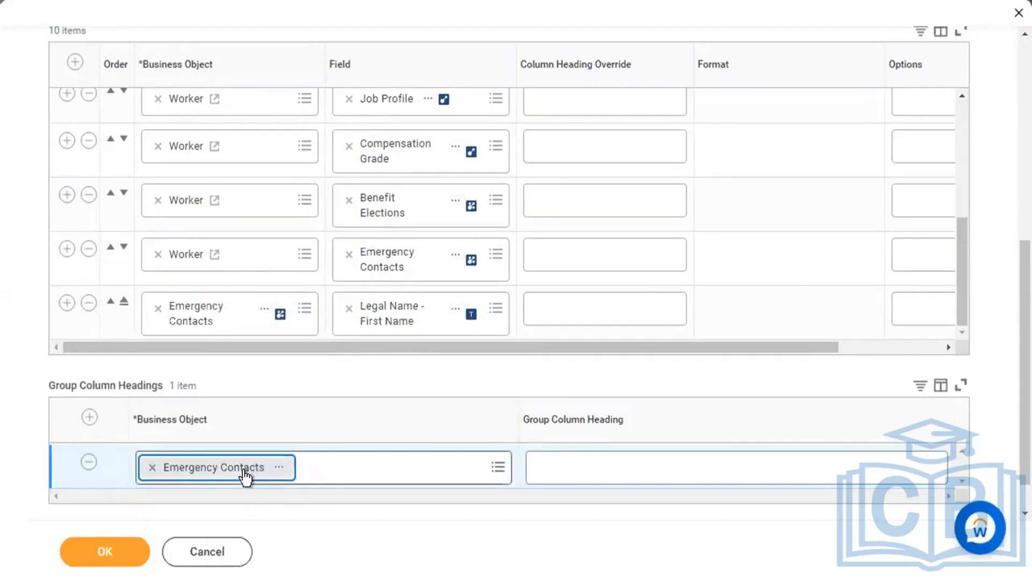
Add a new column row with Compensation Benchmark Composite as its business object.
{"action": "left_click", "coordinate": [66, 303]}
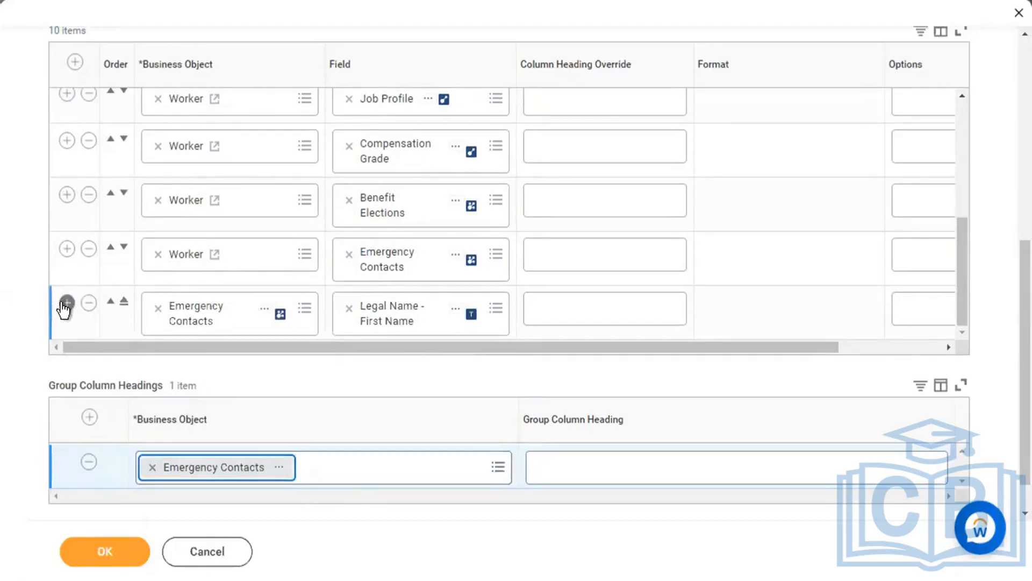
{"action": "scroll", "coordinate": [225, 343], "scroll_direction": "down", "scroll_amount": 1}
{"action": "scroll", "coordinate": [236, 305], "scroll_direction": "down", "scroll_amount": 2}
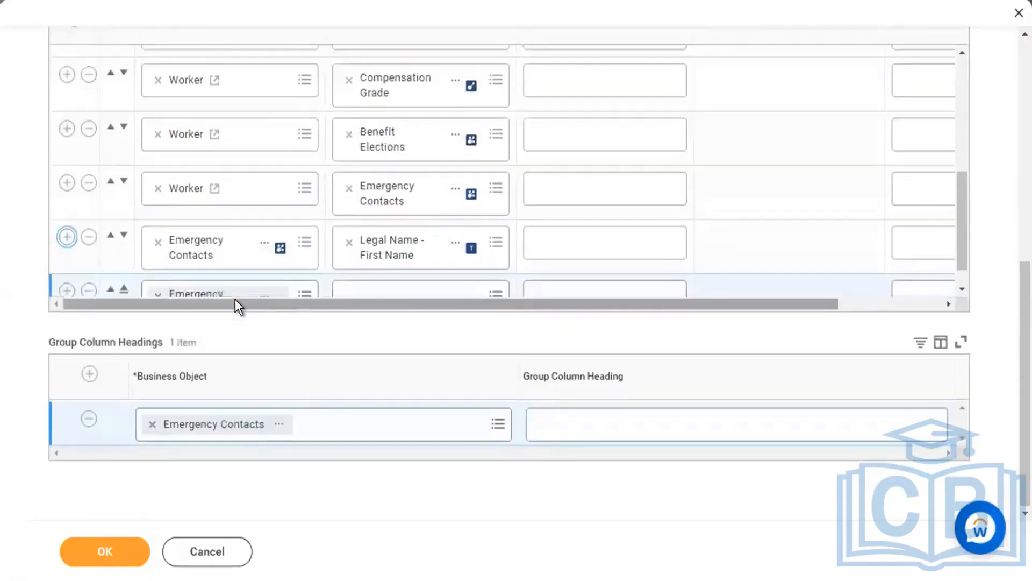
{"action": "left_click", "coordinate": [158, 265]}
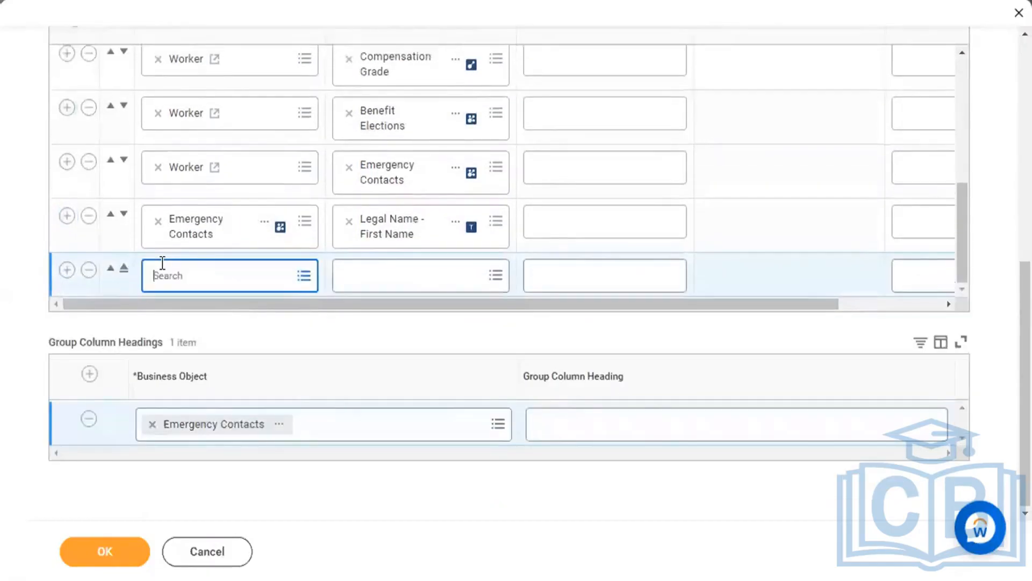
{"action": "type", "text": "compensation"}
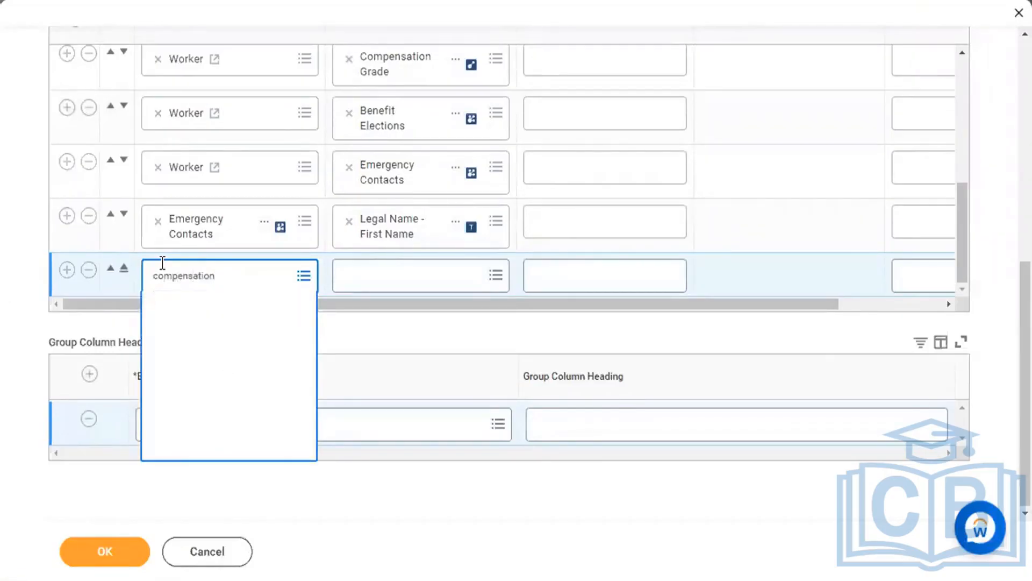
{"action": "left_click", "coordinate": [223, 401]}
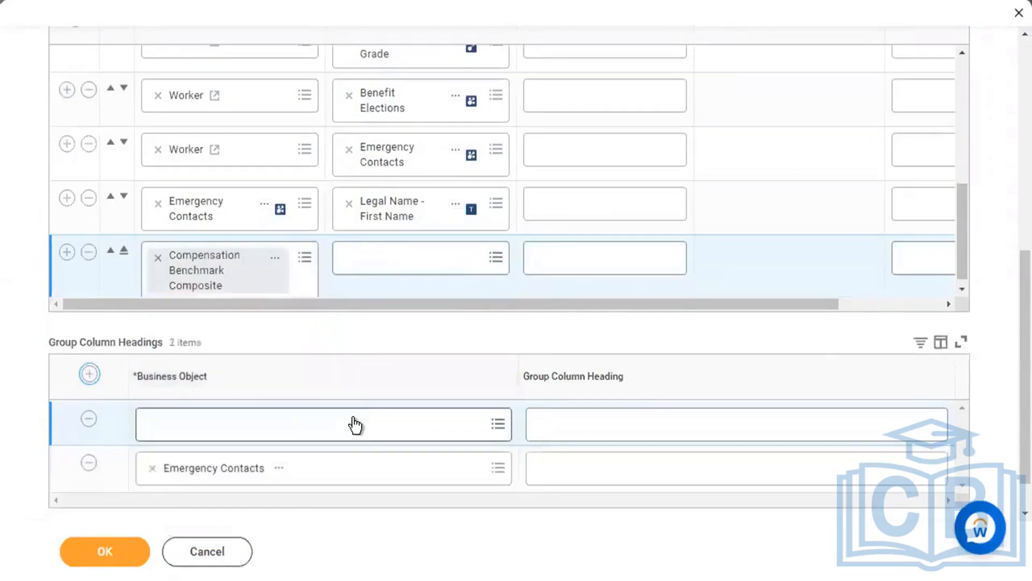
Add a Compensation Benchmark Composite heading, then delete all group column heading rows.
{"action": "left_click", "coordinate": [352, 422]}
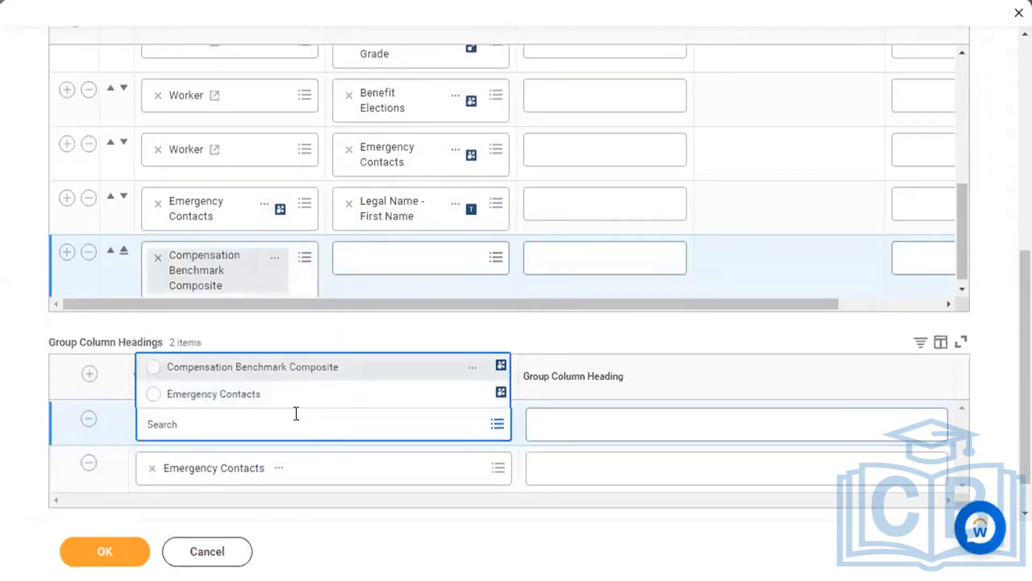
{"action": "left_click", "coordinate": [328, 369]}
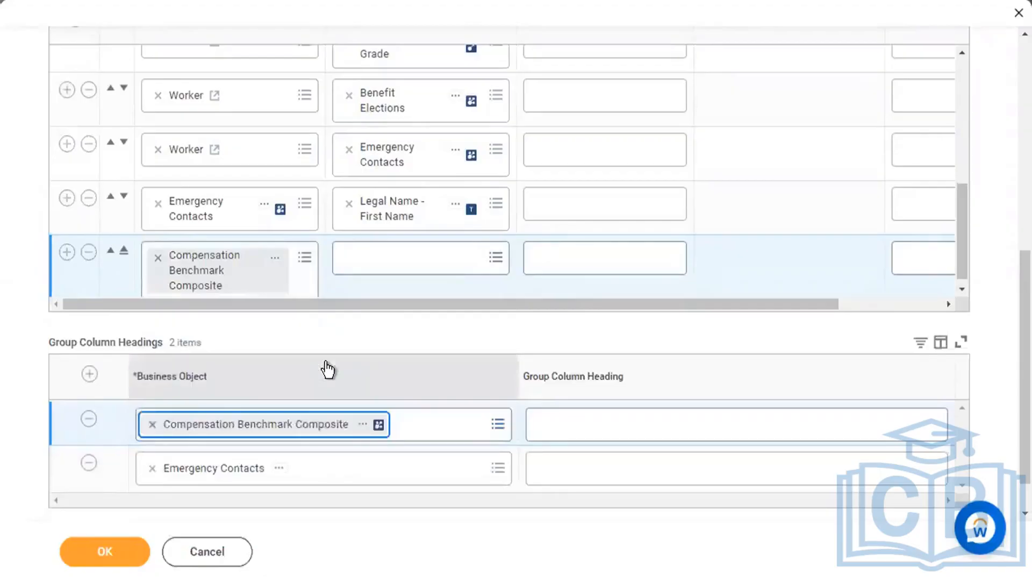
{"action": "left_click", "coordinate": [357, 328]}
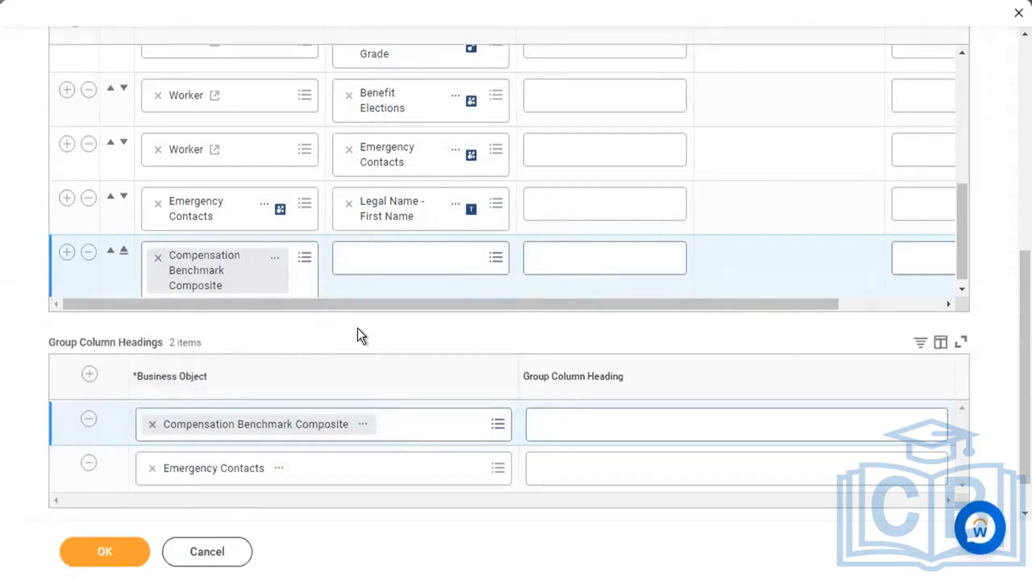
{"action": "left_click", "coordinate": [88, 420]}
{"action": "left_click", "coordinate": [89, 420]}
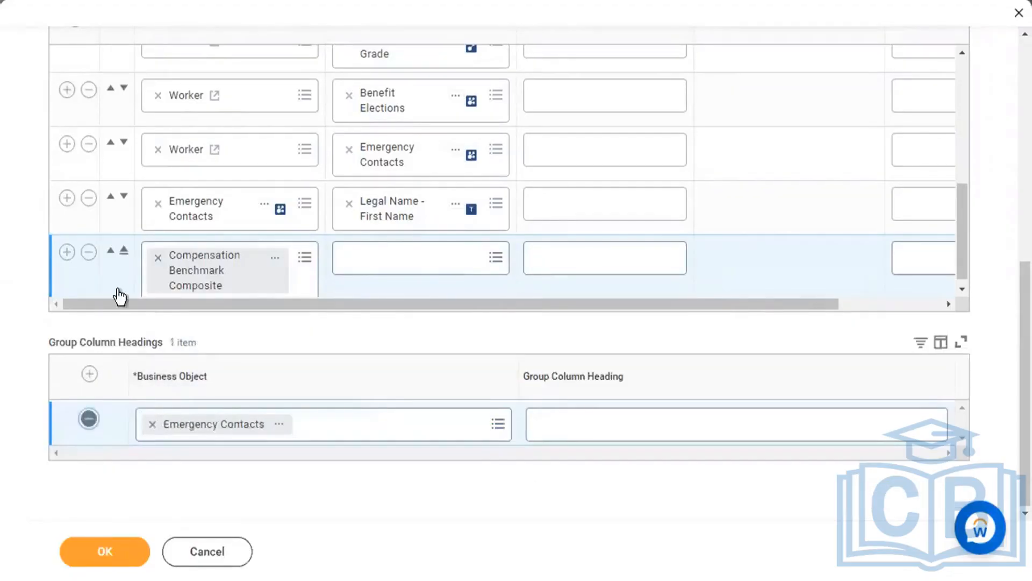
{"action": "left_click", "coordinate": [88, 252]}
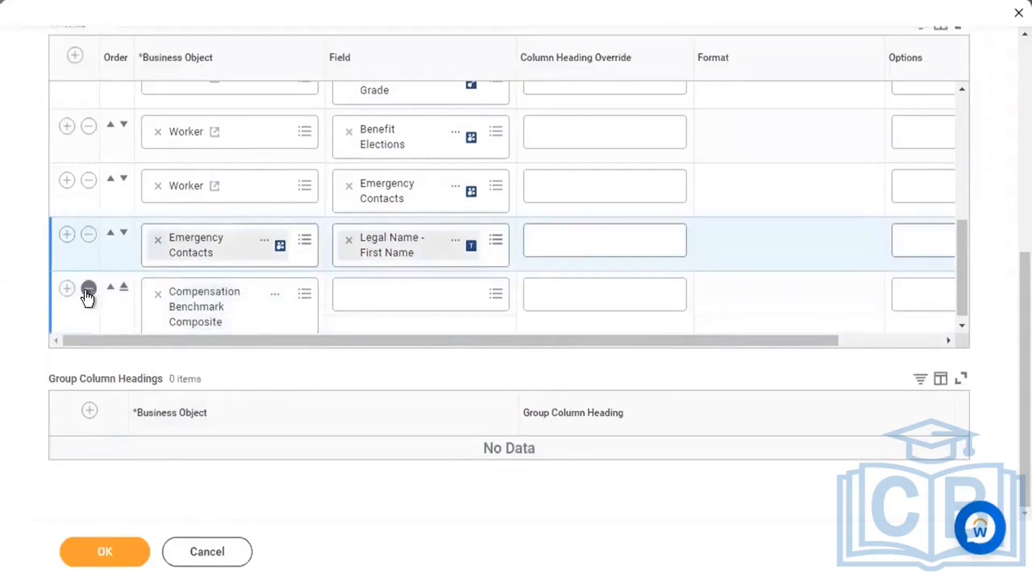
Delete the Compensation Benchmark Composite column, leaving 10 columns, and return to Sort.
{"action": "left_click", "coordinate": [88, 289]}
{"action": "scroll", "coordinate": [18, 288], "scroll_direction": "up", "scroll_amount": 8}
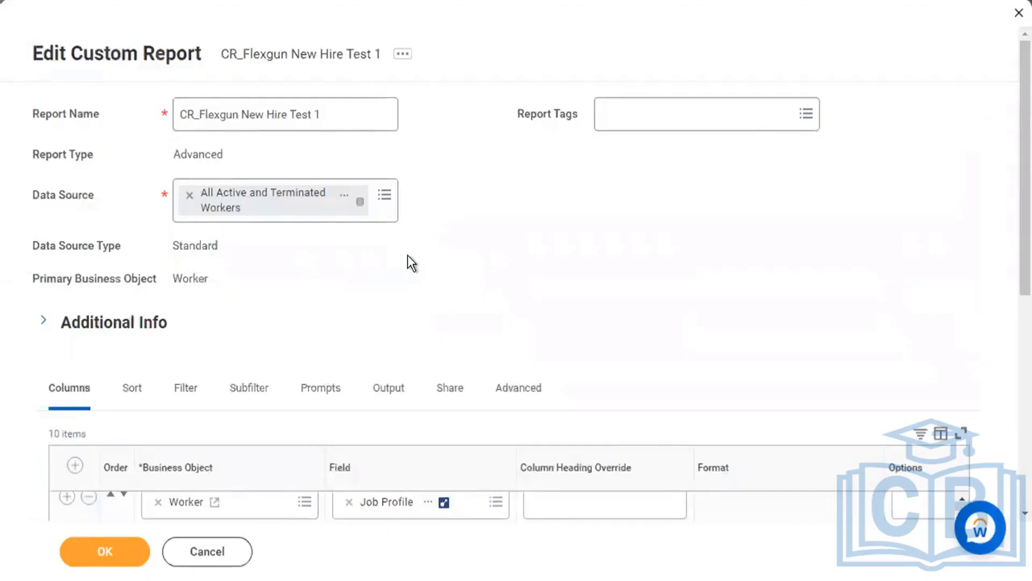
{"action": "scroll", "coordinate": [412, 262], "scroll_direction": "down", "scroll_amount": 4}
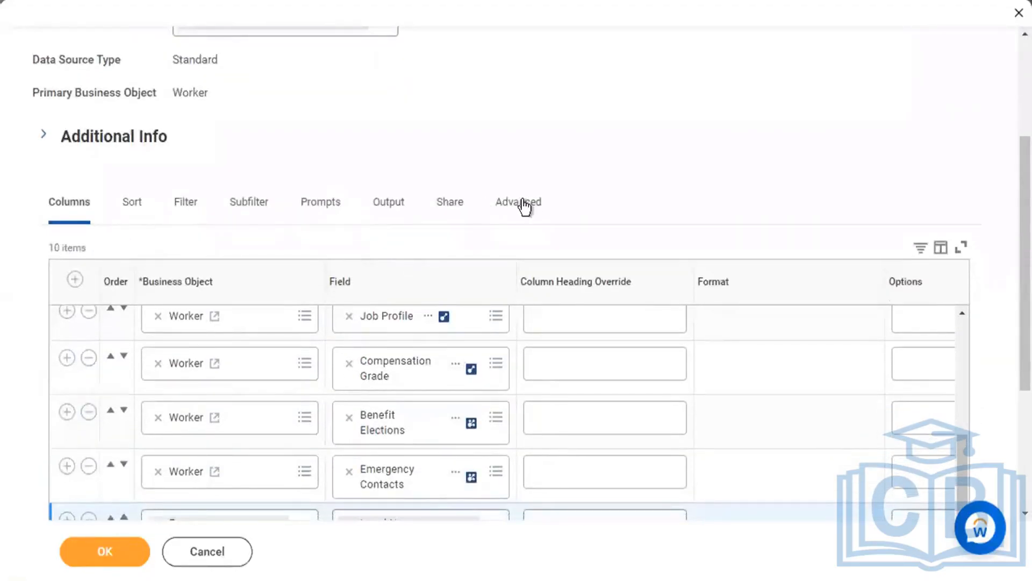
{"action": "scroll", "coordinate": [553, 209], "scroll_direction": "down", "scroll_amount": 4}
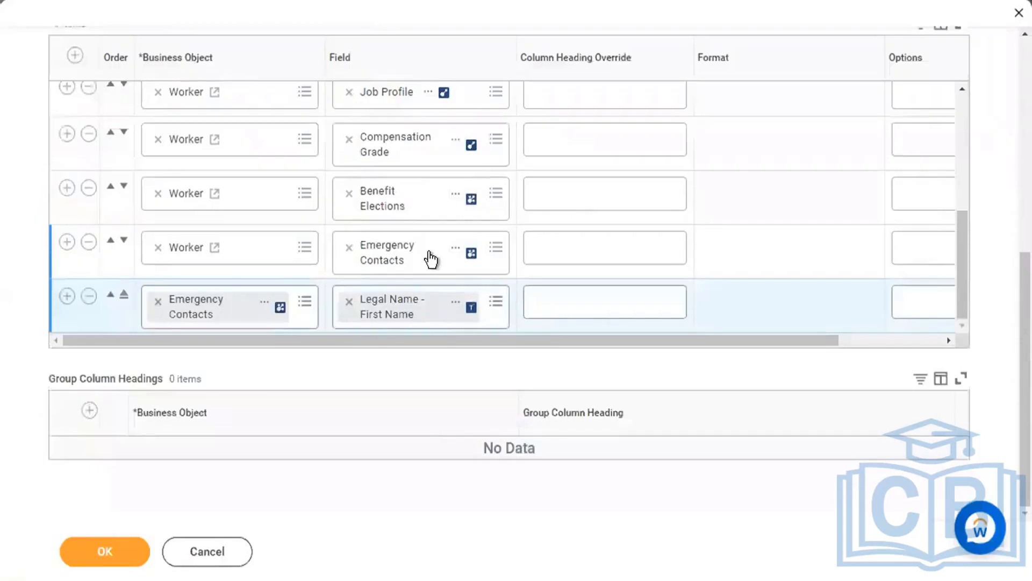
{"action": "scroll", "coordinate": [431, 260], "scroll_direction": "up", "scroll_amount": 5}
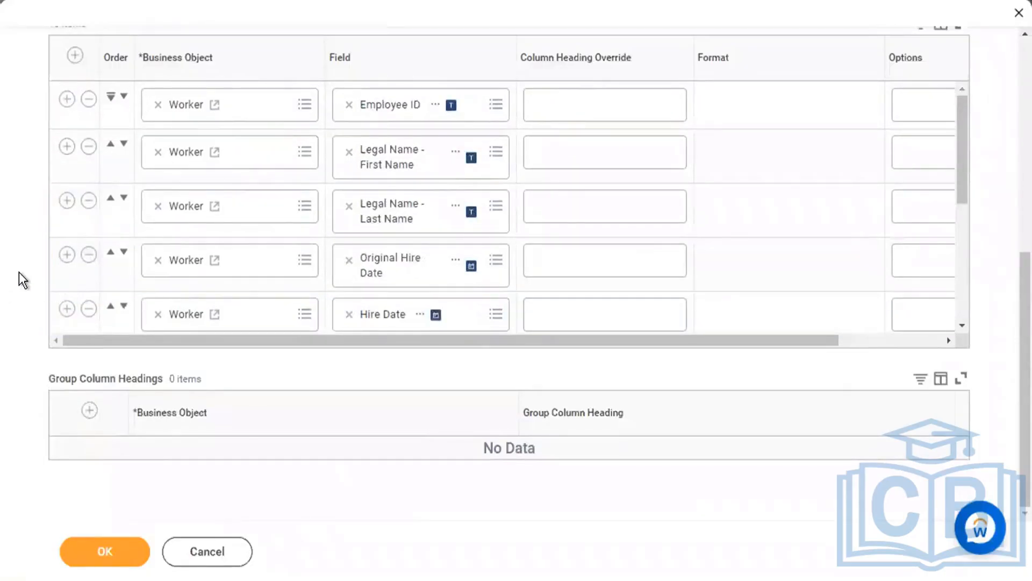
{"action": "scroll", "coordinate": [19, 272], "scroll_direction": "up", "scroll_amount": 3}
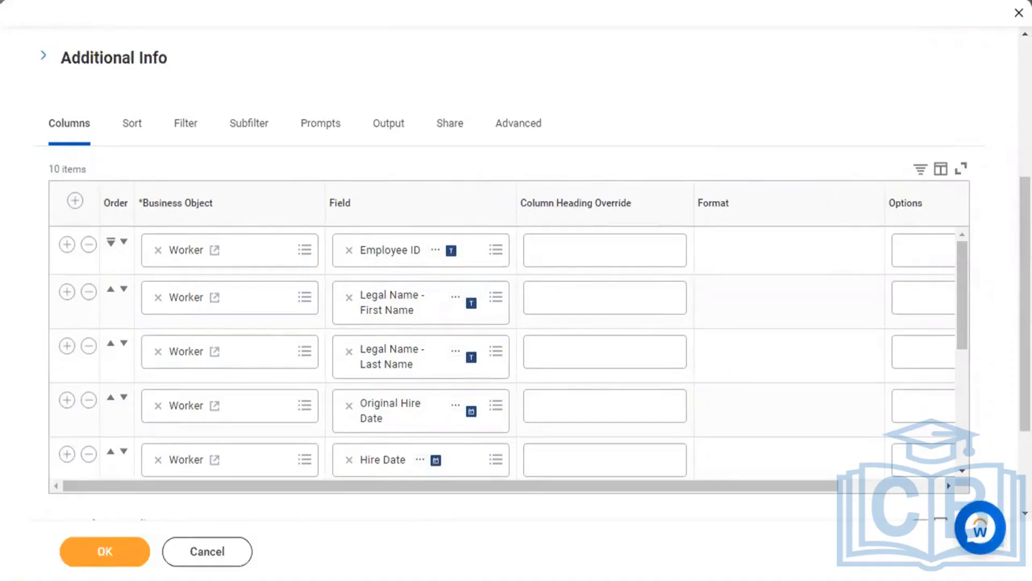
{"action": "left_click", "coordinate": [136, 129]}
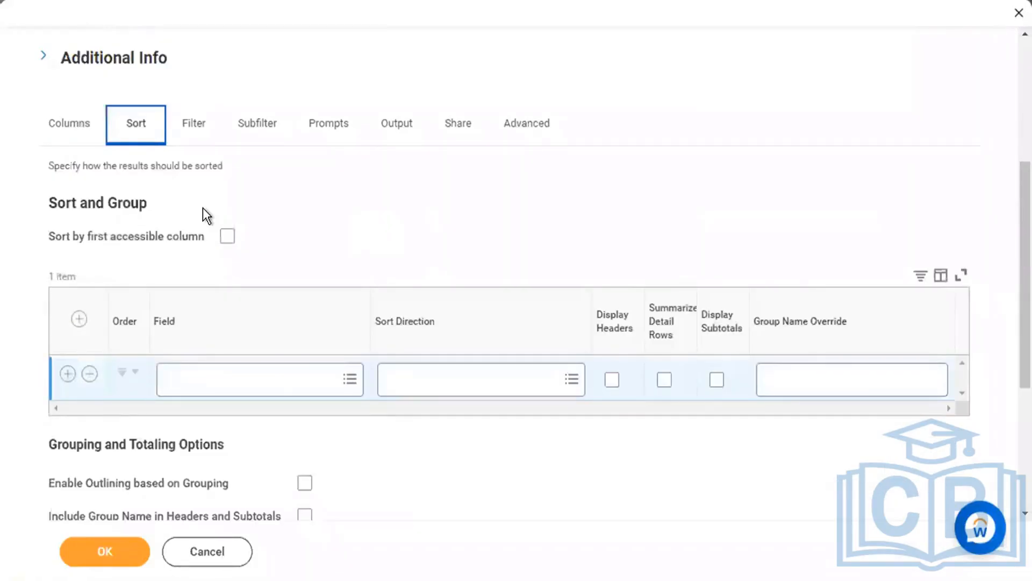
Sort the report by Hire Date from Fields on Report, Alphabetical - Descending.
{"action": "left_click", "coordinate": [279, 393]}
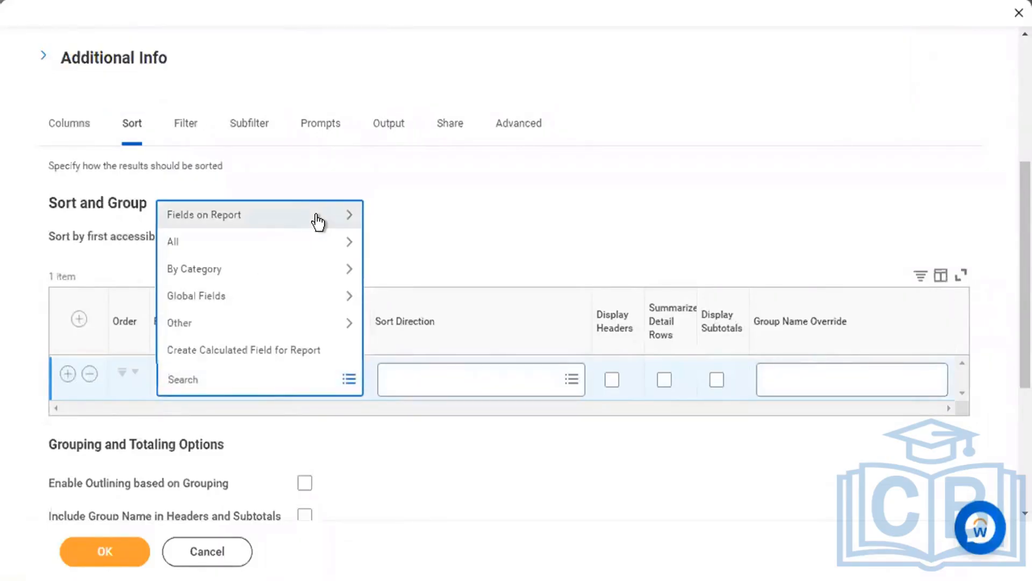
{"action": "left_click", "coordinate": [316, 216]}
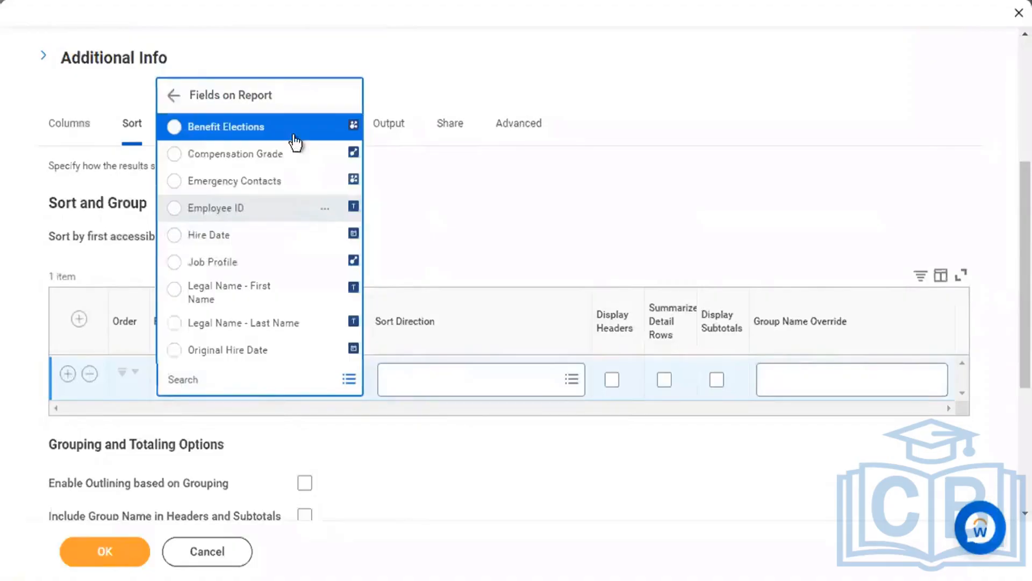
{"action": "left_click", "coordinate": [268, 235]}
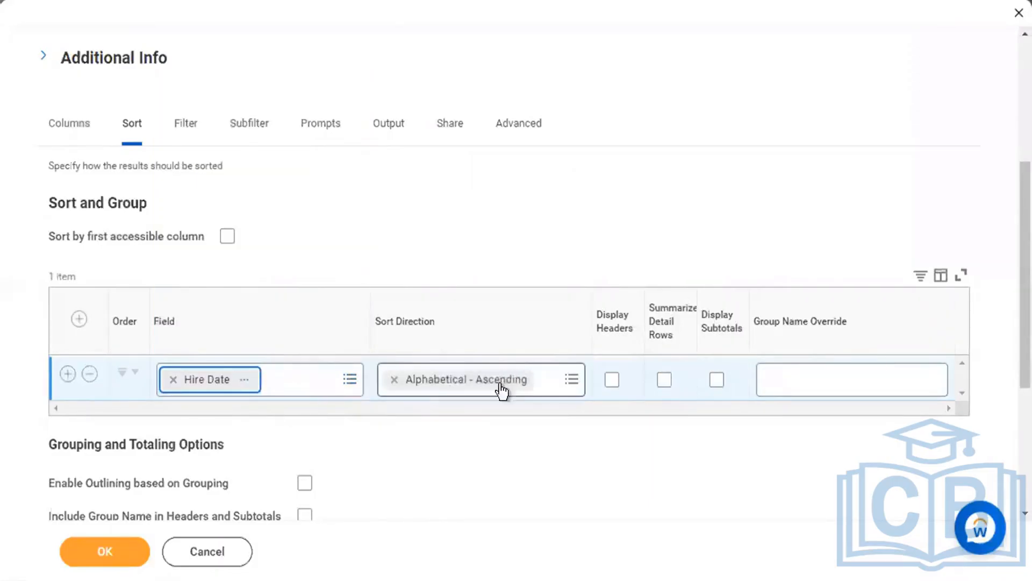
{"action": "left_click", "coordinate": [543, 380]}
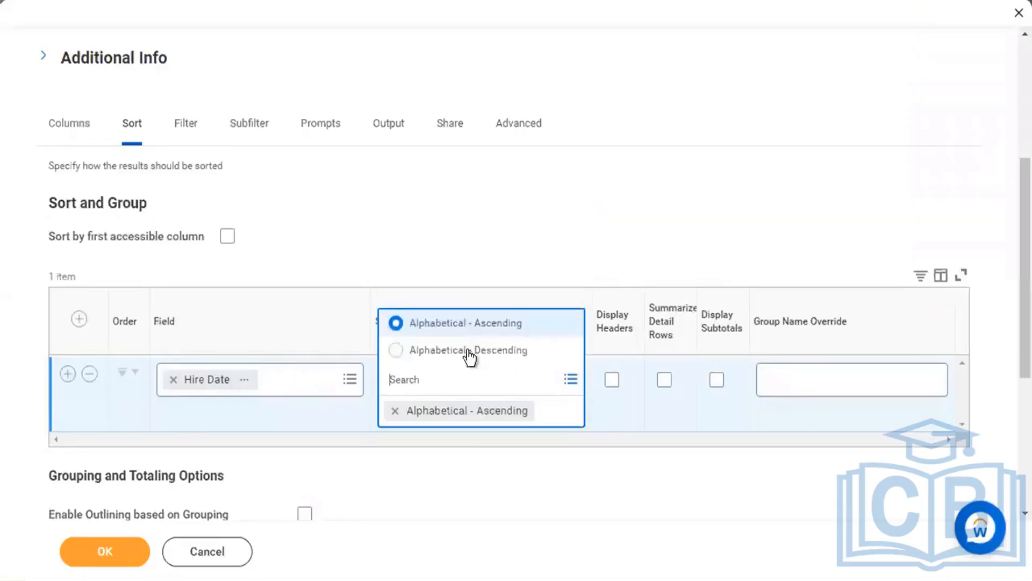
{"action": "left_click", "coordinate": [508, 351]}
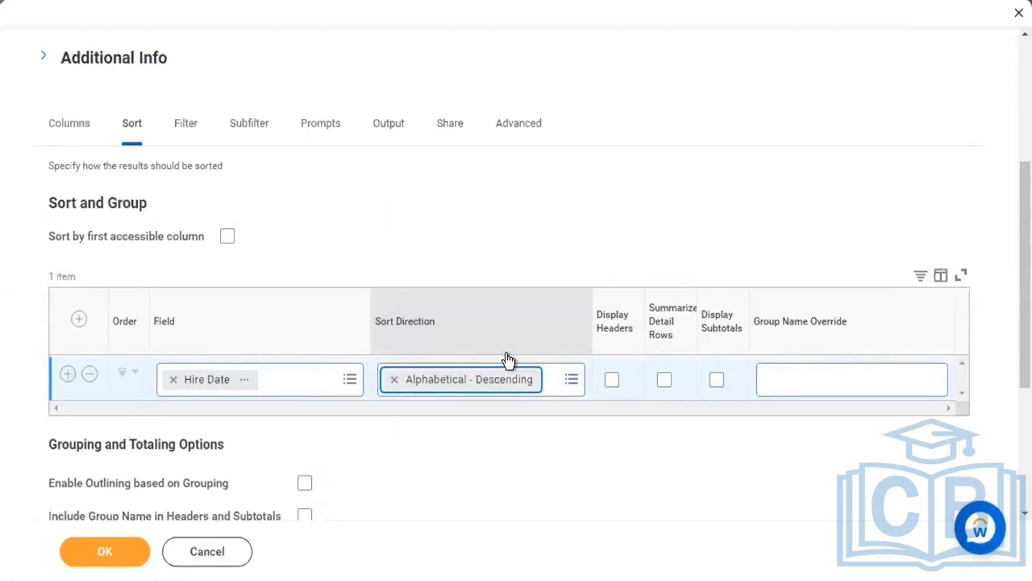
{"action": "left_click", "coordinate": [192, 136]}
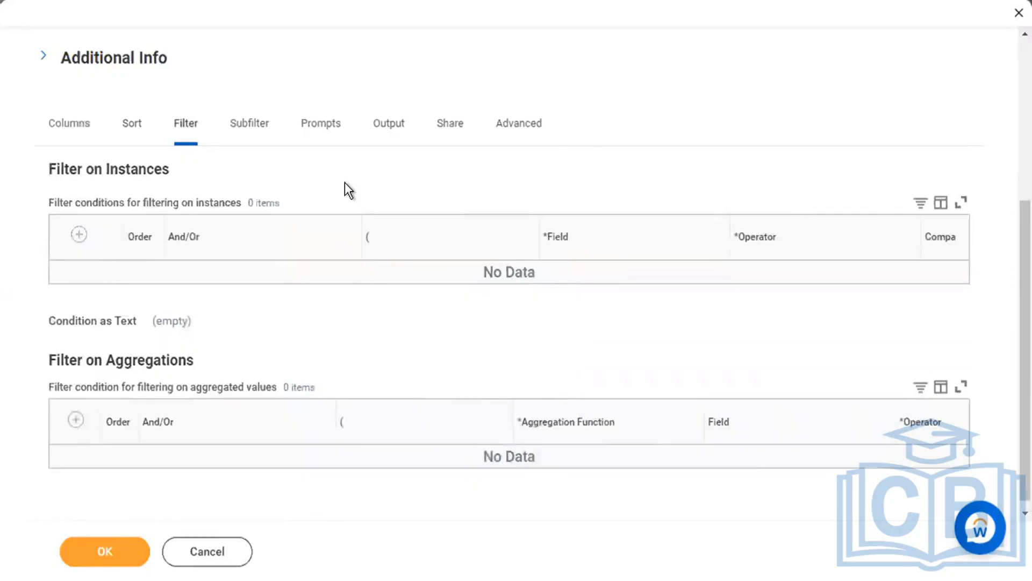
Add a new, still empty And condition under Filter on Instances.
{"action": "left_click", "coordinate": [76, 124]}
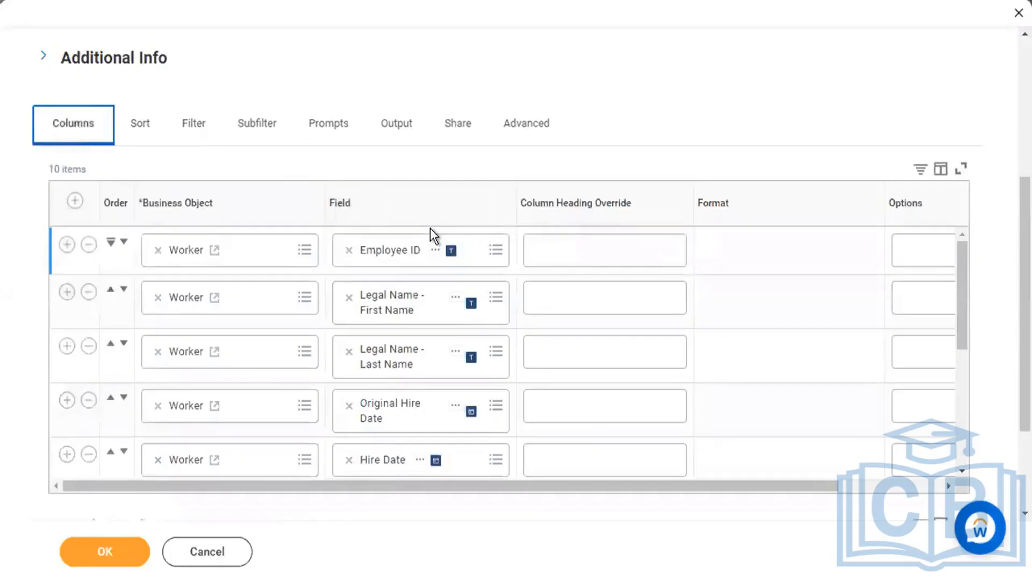
{"action": "left_click", "coordinate": [198, 135]}
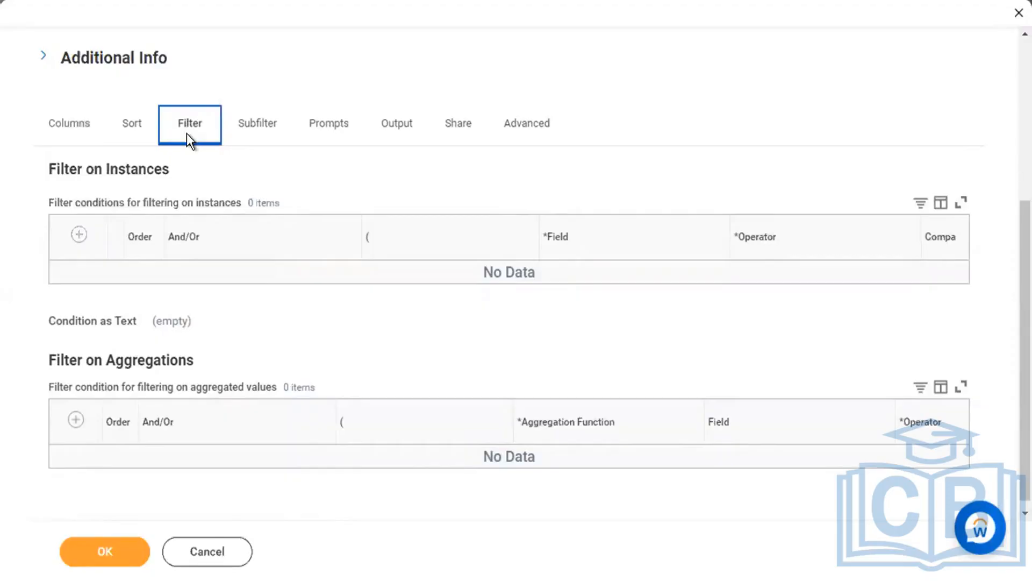
{"action": "left_click", "coordinate": [65, 141]}
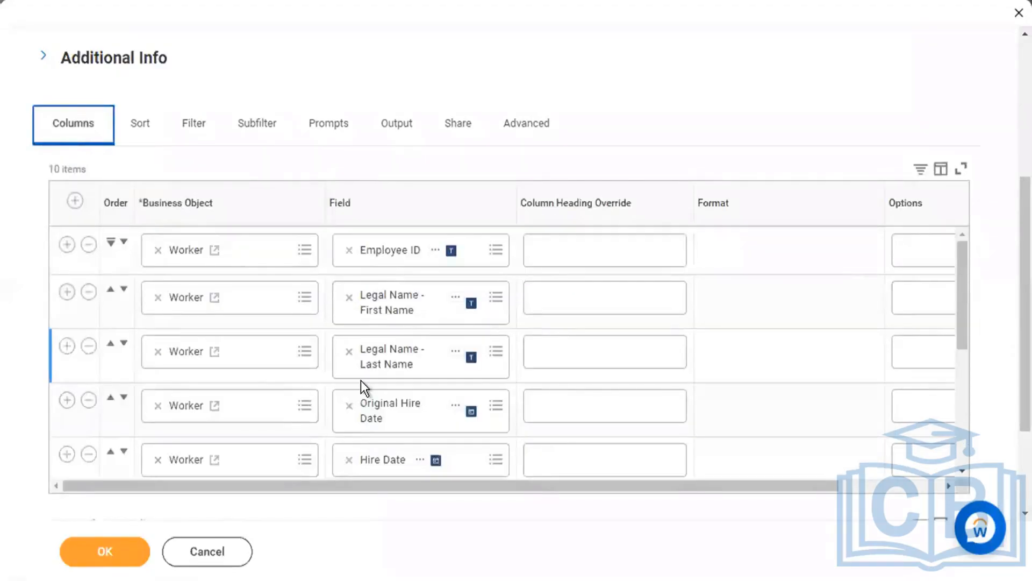
{"action": "left_click", "coordinate": [196, 130]}
{"action": "left_click", "coordinate": [79, 235]}
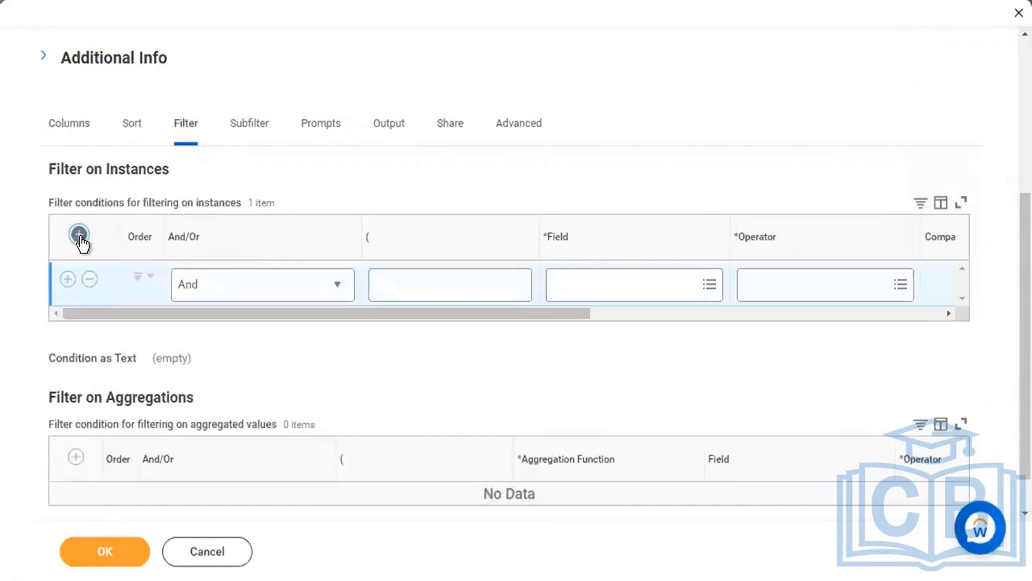
Set the filter condition to Hire Date greater than or equal to 01/01/2022.
{"action": "left_click", "coordinate": [620, 284]}
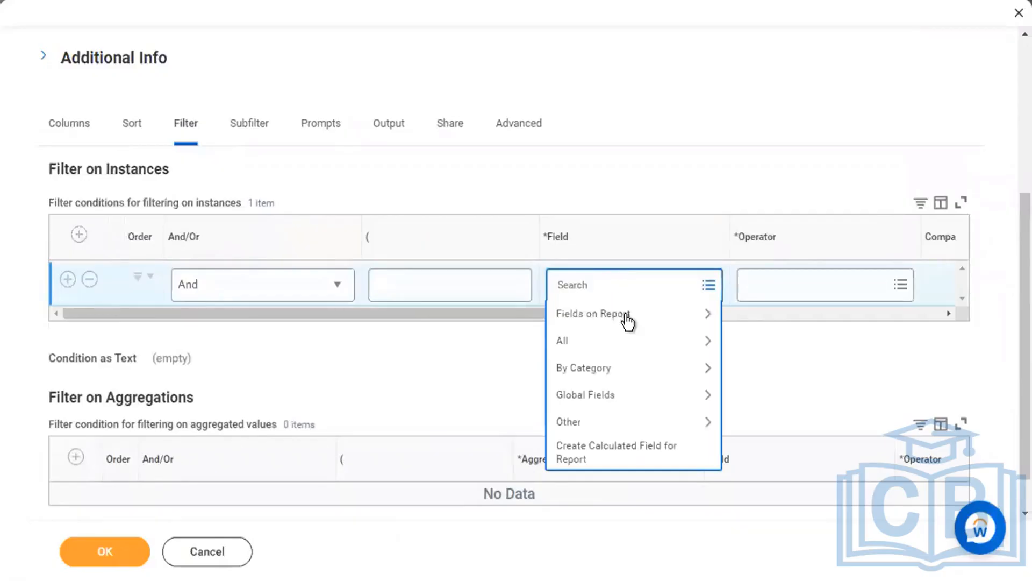
{"action": "left_click", "coordinate": [624, 314]}
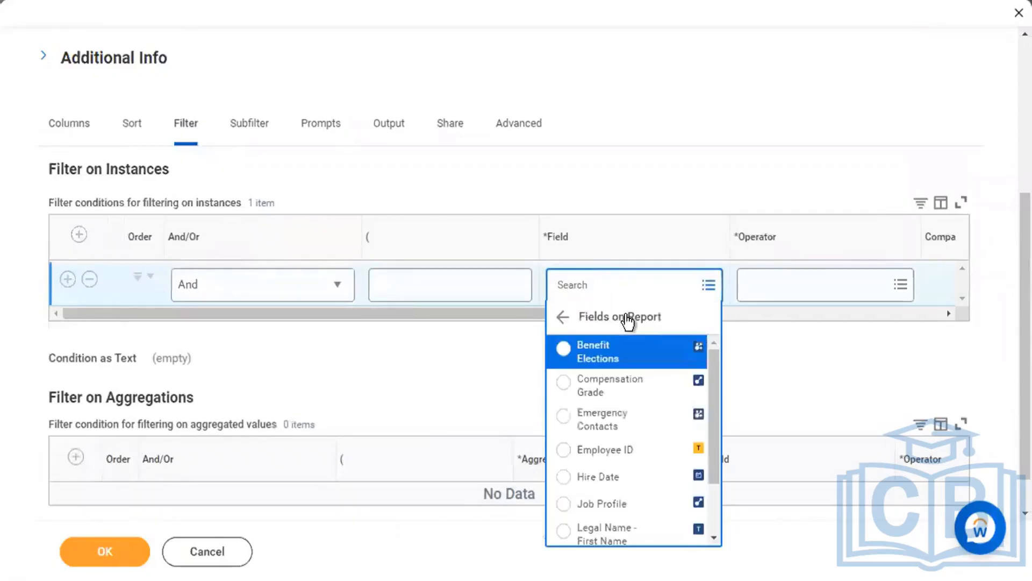
{"action": "left_click", "coordinate": [624, 482]}
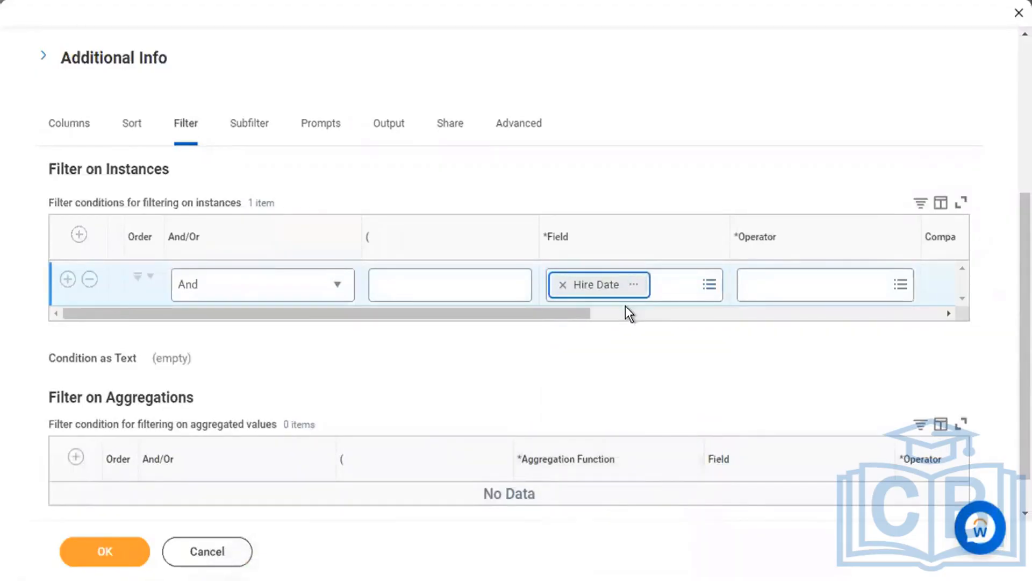
{"action": "left_click_drag", "start_coordinate": [567, 314], "coordinate": [719, 314]}
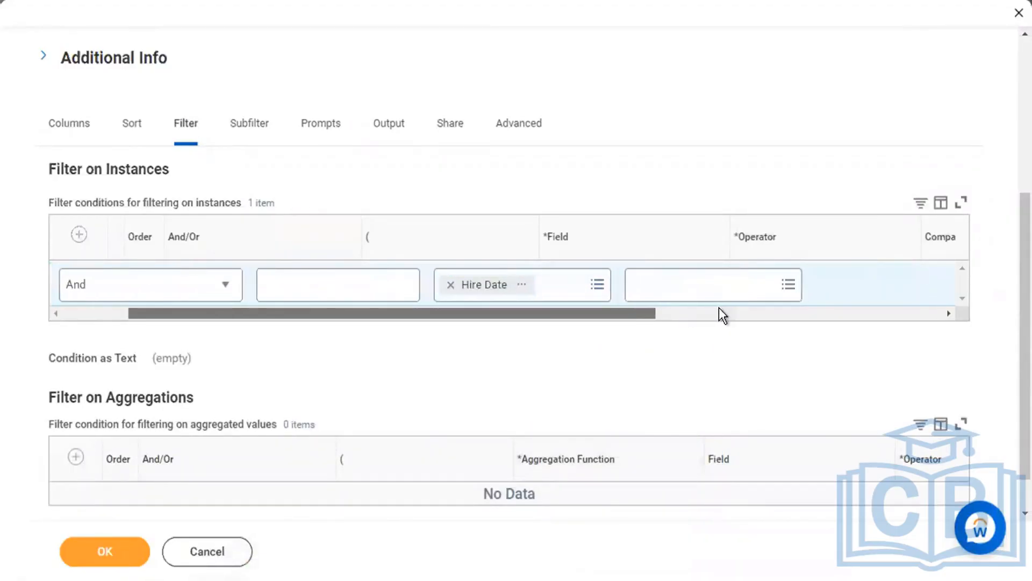
{"action": "left_click", "coordinate": [608, 280]}
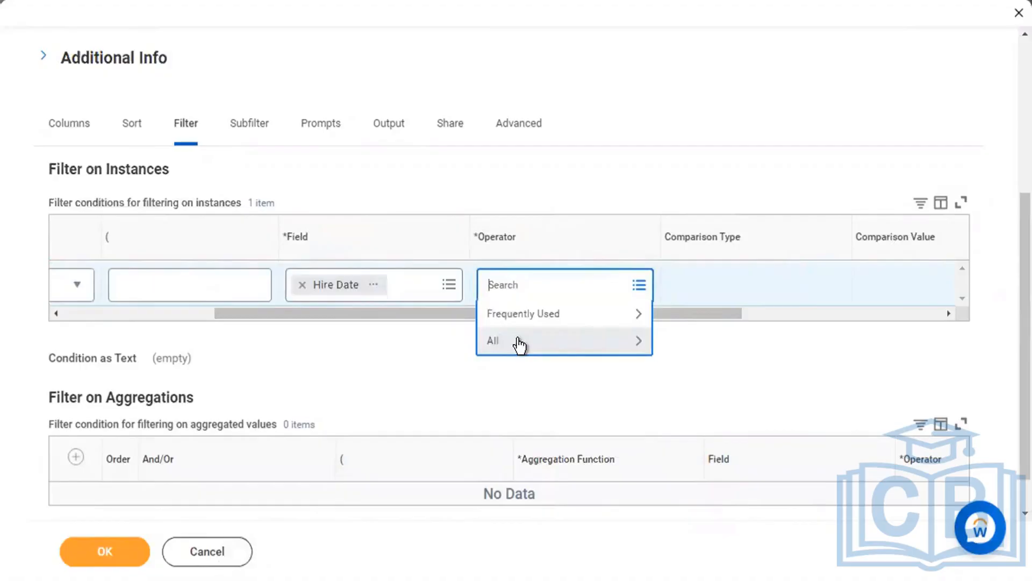
{"action": "left_click", "coordinate": [520, 343]}
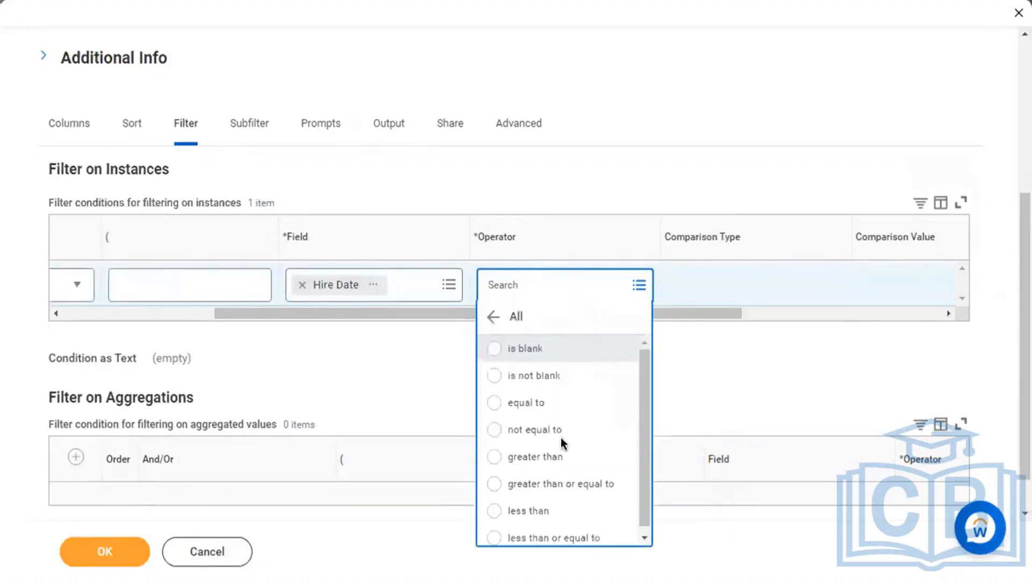
{"action": "left_click", "coordinate": [563, 483]}
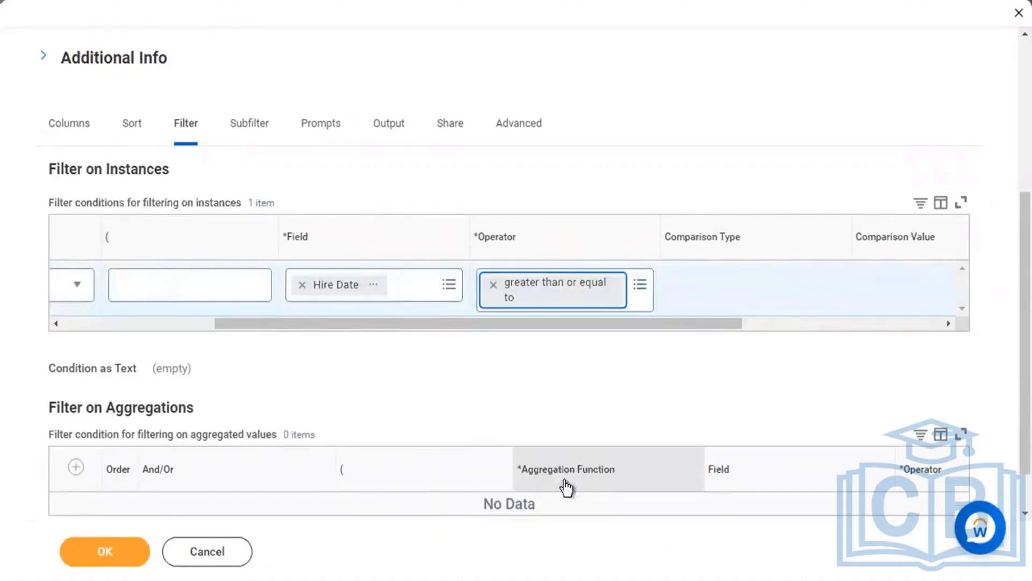
{"action": "left_click_drag", "start_coordinate": [702, 324], "coordinate": [823, 324]}
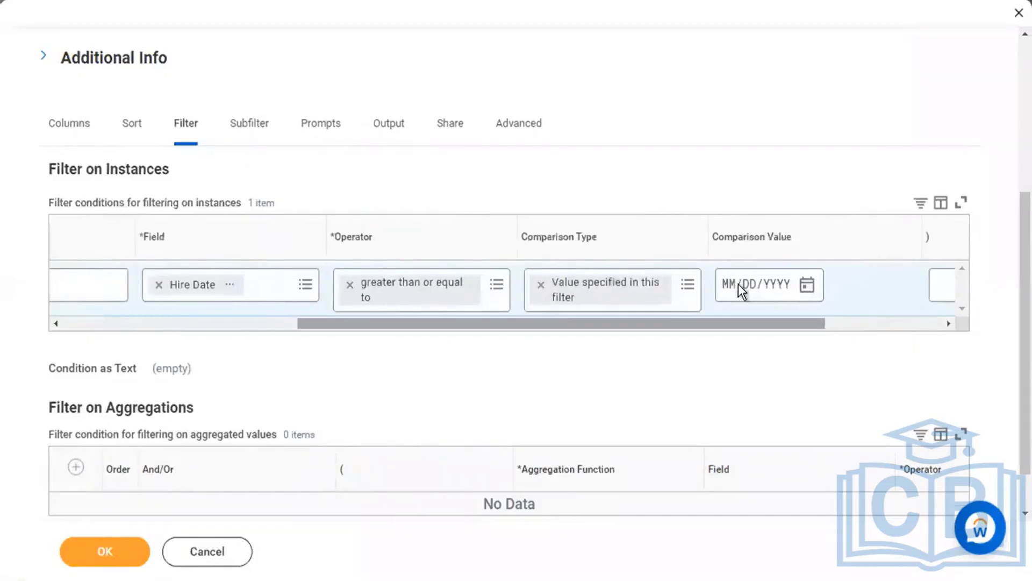
{"action": "left_click", "coordinate": [730, 292]}
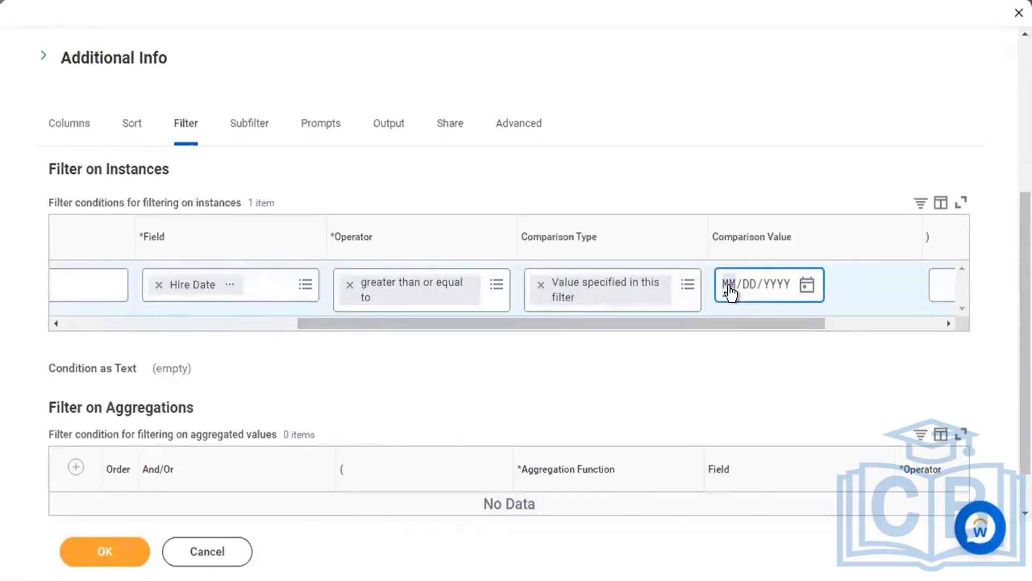
{"action": "type", "text": "01012022"}
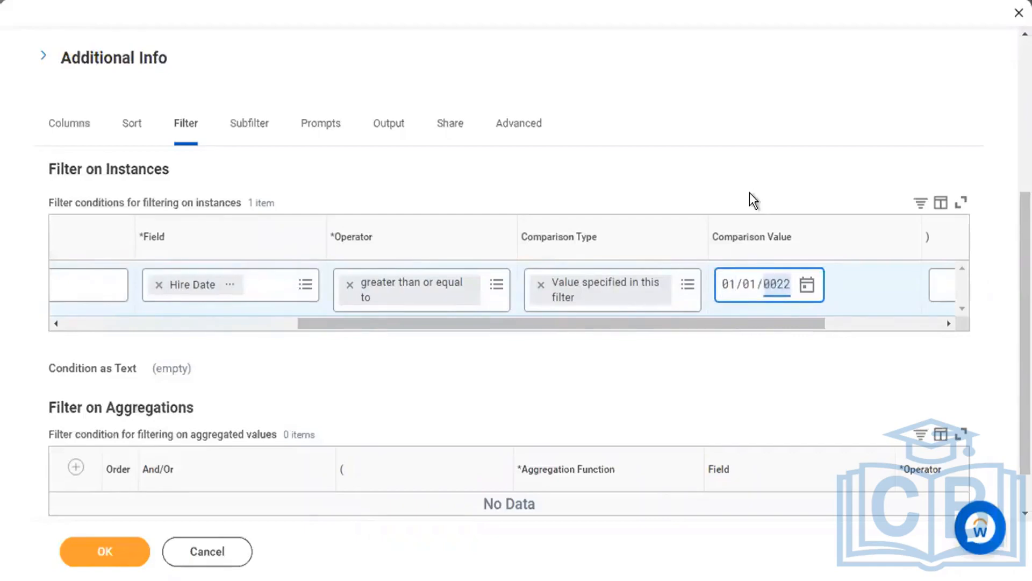
{"action": "left_click", "coordinate": [751, 194]}
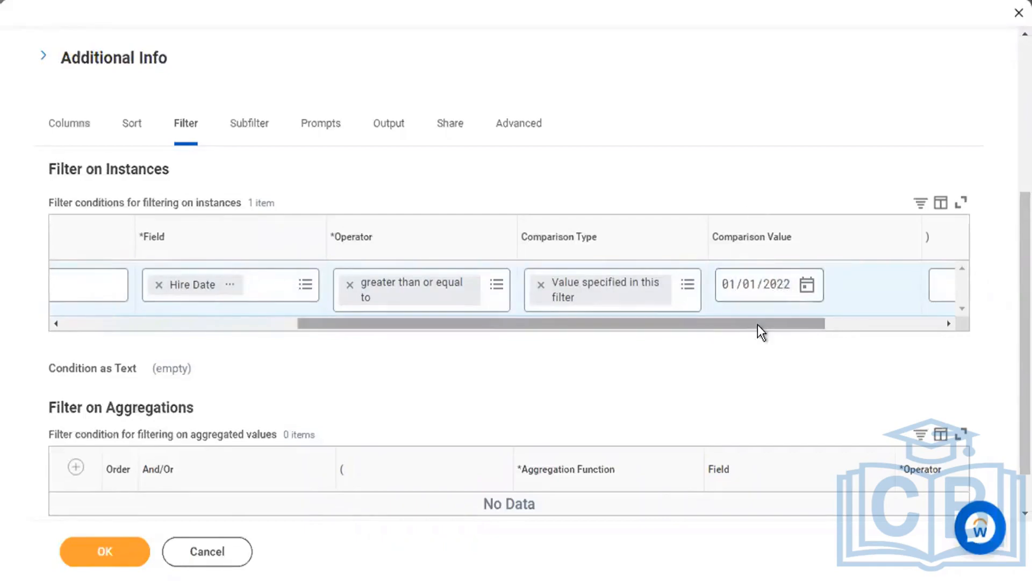
{"action": "left_click_drag", "start_coordinate": [743, 324], "coordinate": [366, 322]}
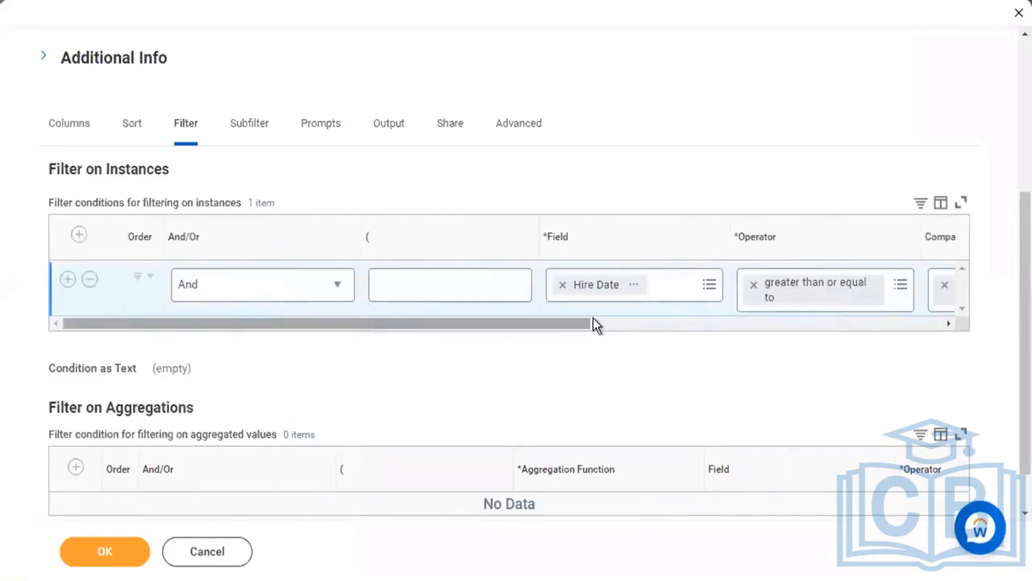
Add a second filter condition: Hire Date less than or equal to 06/01/2022.
{"action": "left_click", "coordinate": [66, 280]}
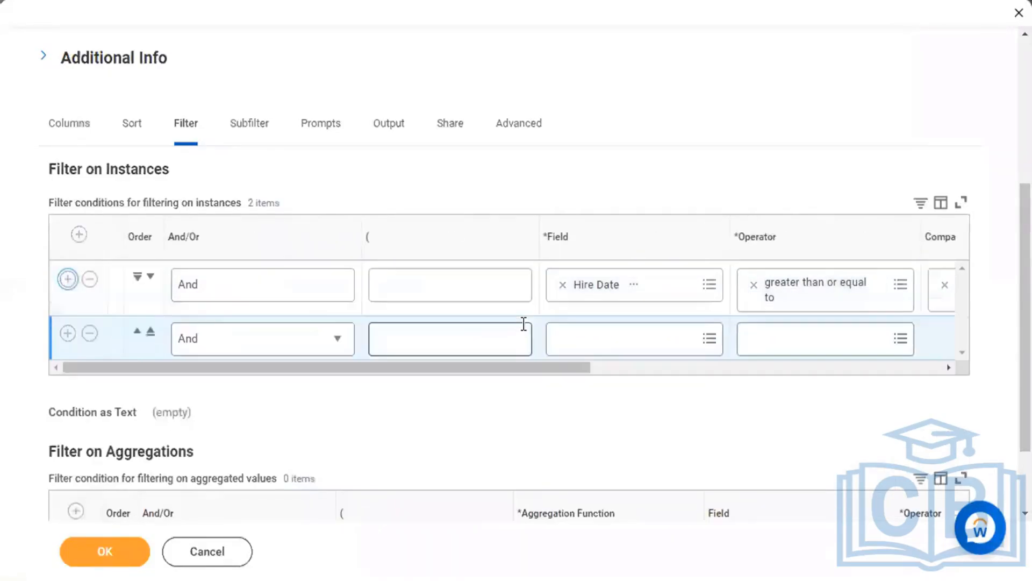
{"action": "left_click", "coordinate": [606, 338]}
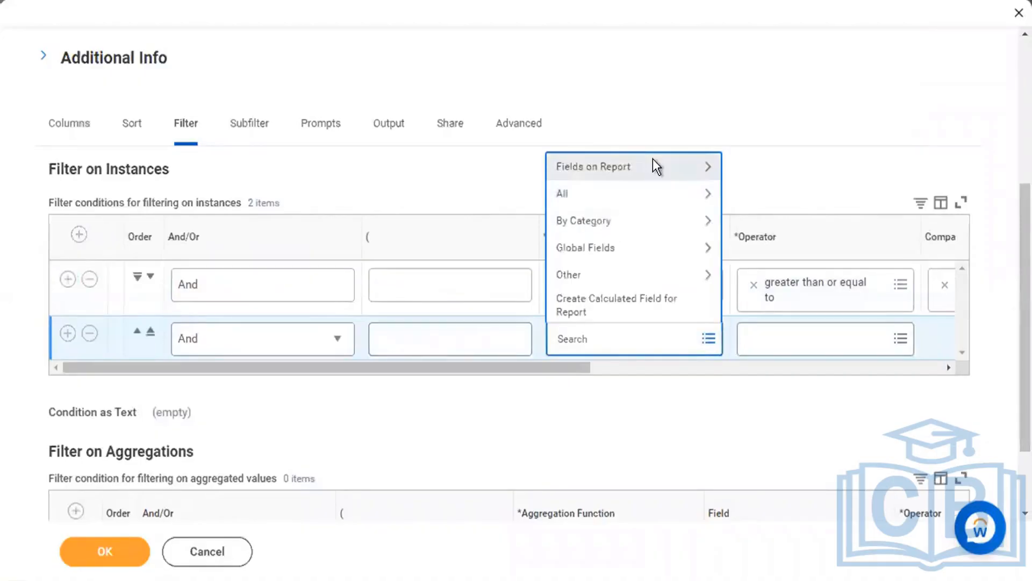
{"action": "left_click", "coordinate": [654, 163]}
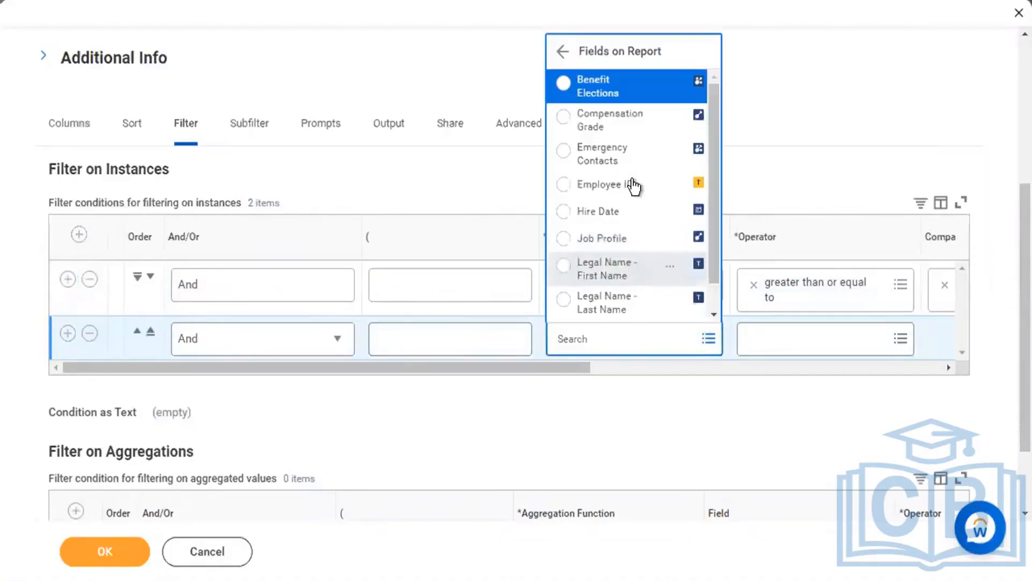
{"action": "left_click", "coordinate": [624, 212]}
{"action": "left_click_drag", "start_coordinate": [569, 372], "coordinate": [646, 367]}
{"action": "left_click", "coordinate": [647, 338]}
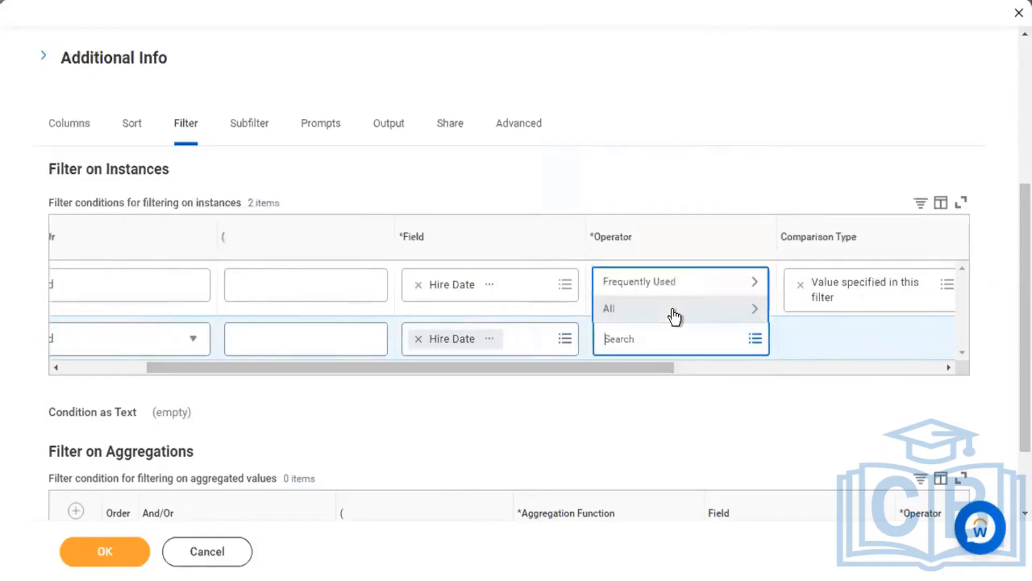
{"action": "left_click", "coordinate": [673, 312]}
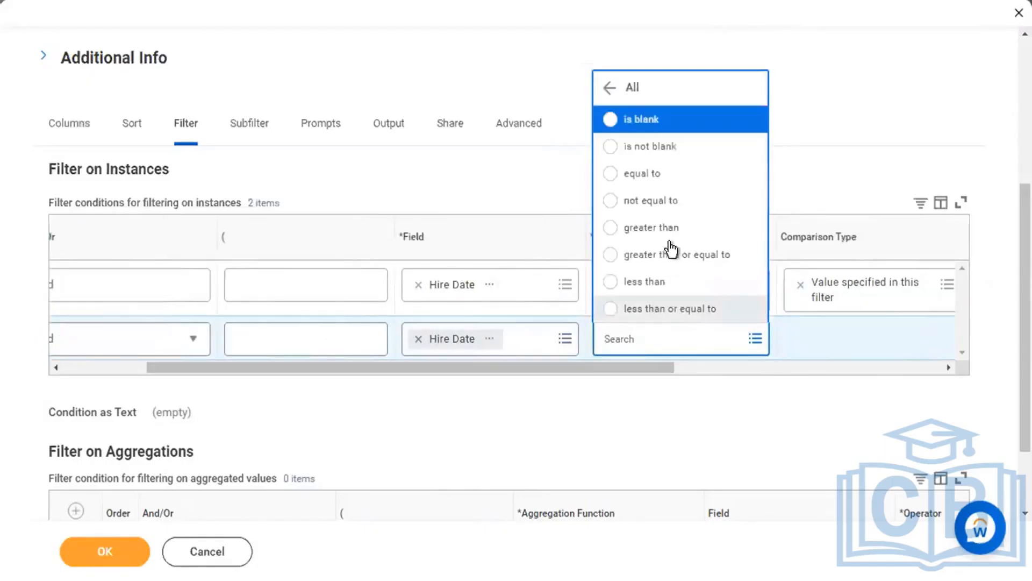
{"action": "left_click", "coordinate": [671, 311]}
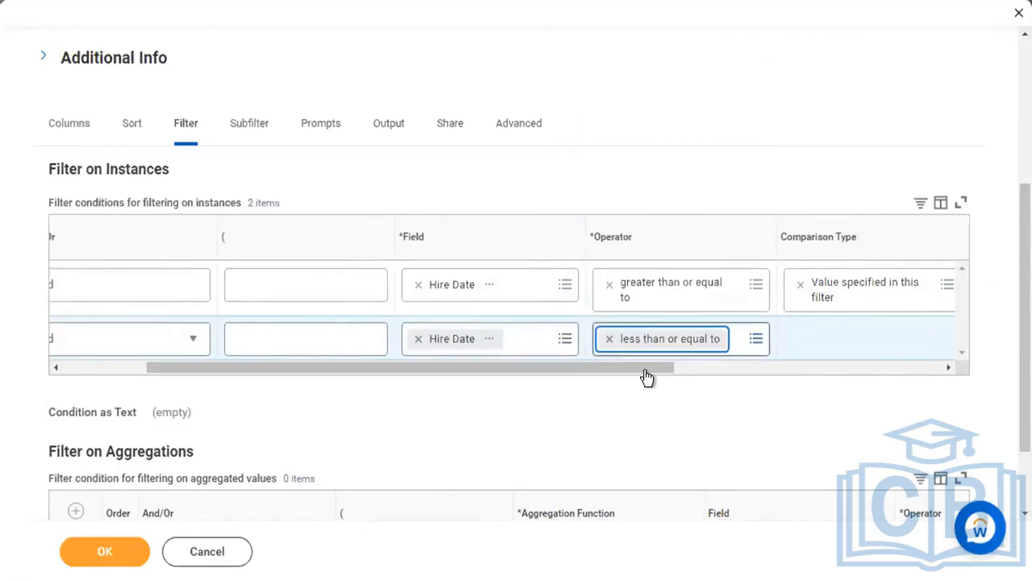
{"action": "left_click_drag", "start_coordinate": [773, 370], "coordinate": [777, 370]}
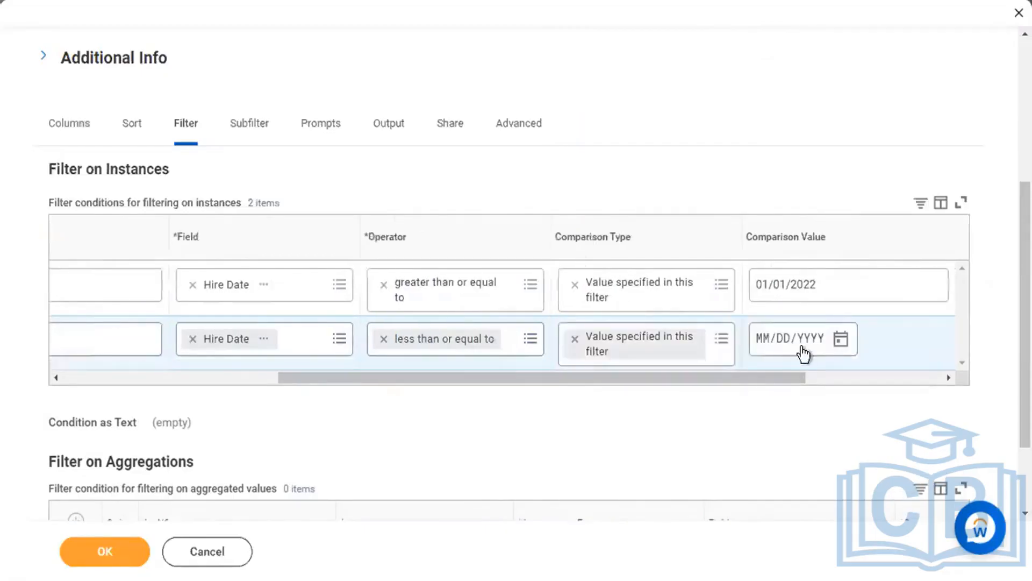
{"action": "left_click", "coordinate": [765, 344]}
{"action": "type", "text": "06/"}
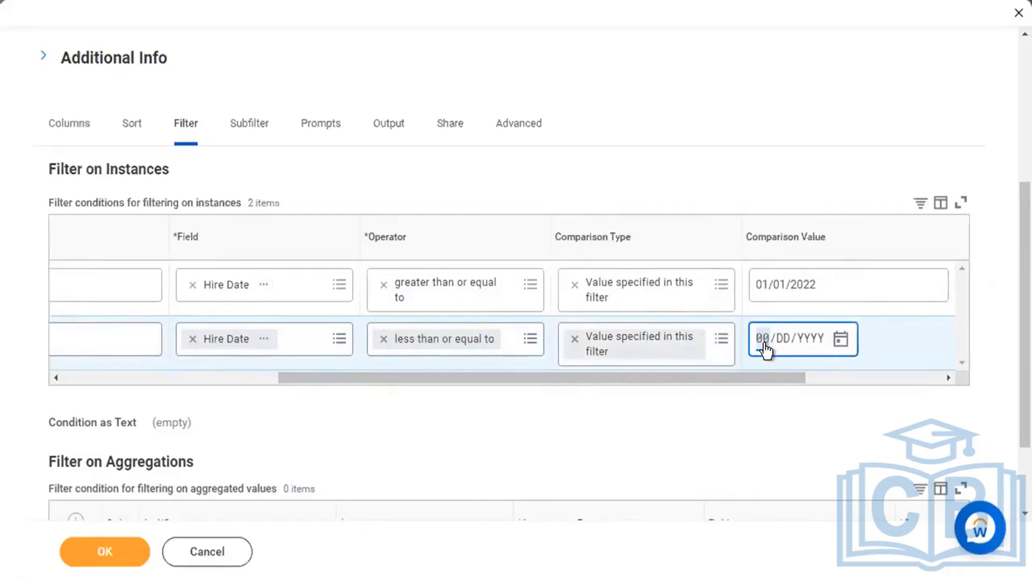
{"action": "type", "text": "01/2022"}
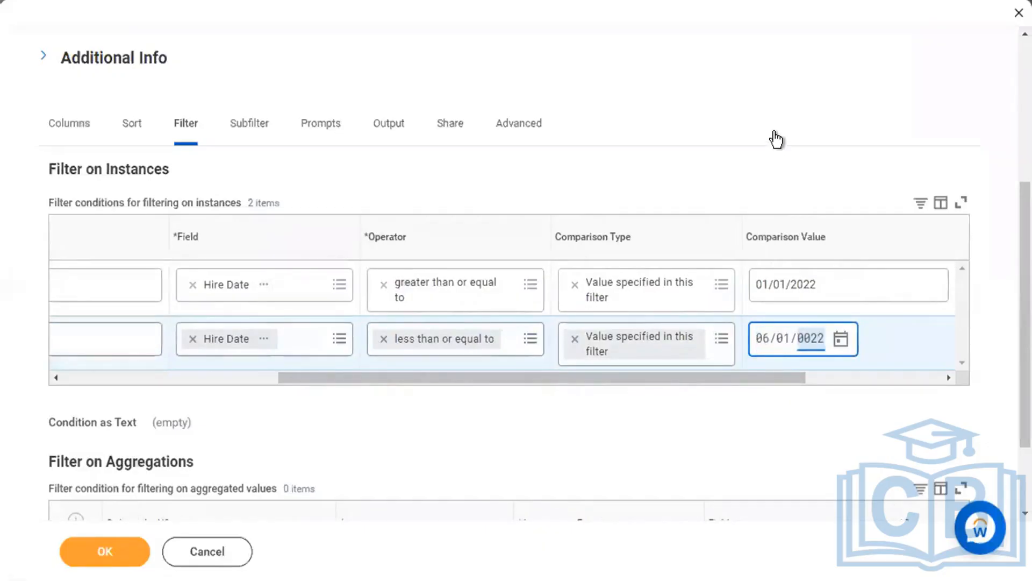
{"action": "left_click", "coordinate": [777, 139]}
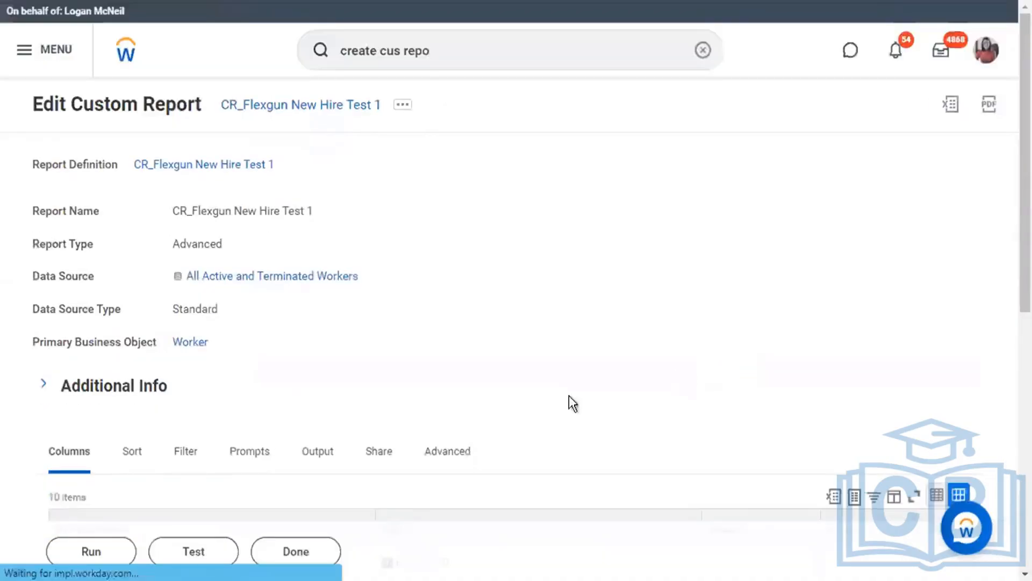
Check the 01/01/2022–06/01/2022 Hire Date filter and run the report, returning 414 workers.
{"action": "scroll", "coordinate": [548, 401], "scroll_direction": "down", "scroll_amount": 5}
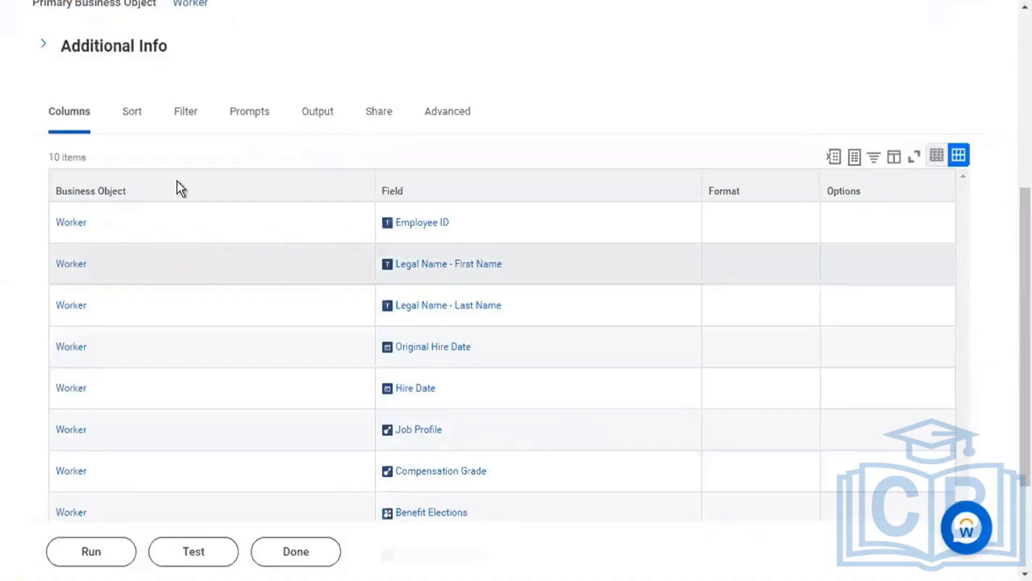
{"action": "left_click", "coordinate": [187, 113]}
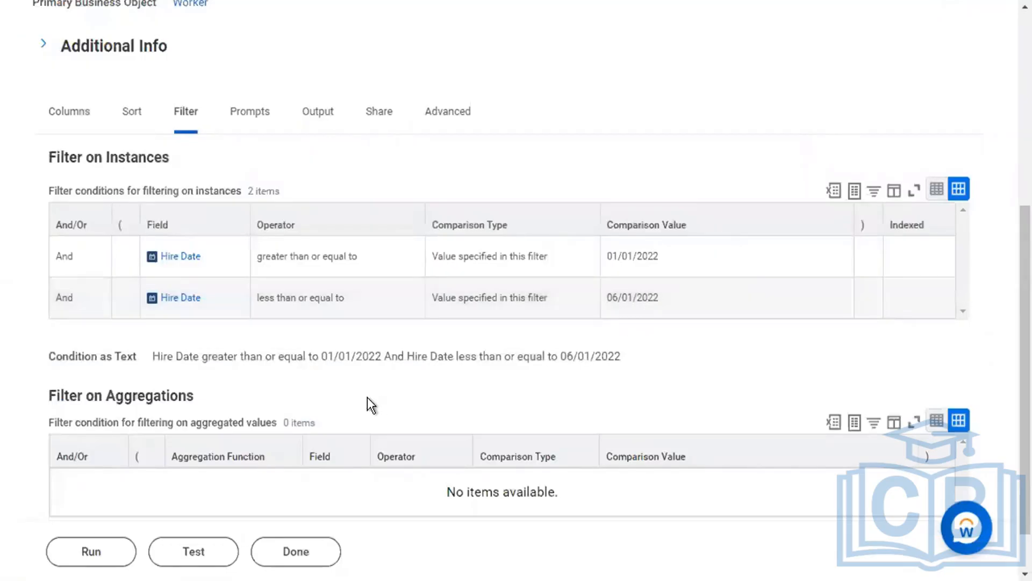
{"action": "left_click", "coordinate": [115, 551]}
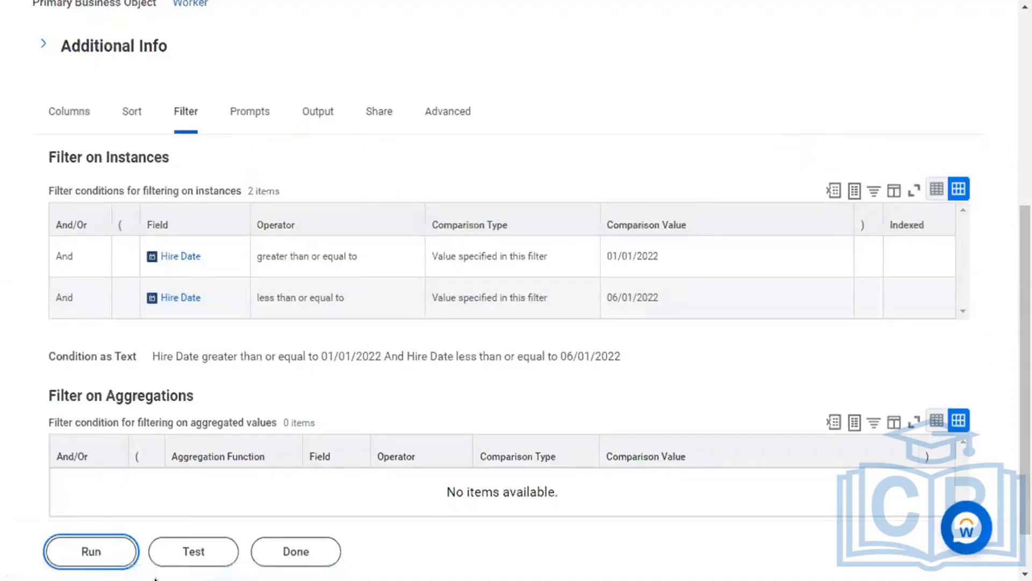
{"action": "mouse_move", "coordinate": [155, 579]}
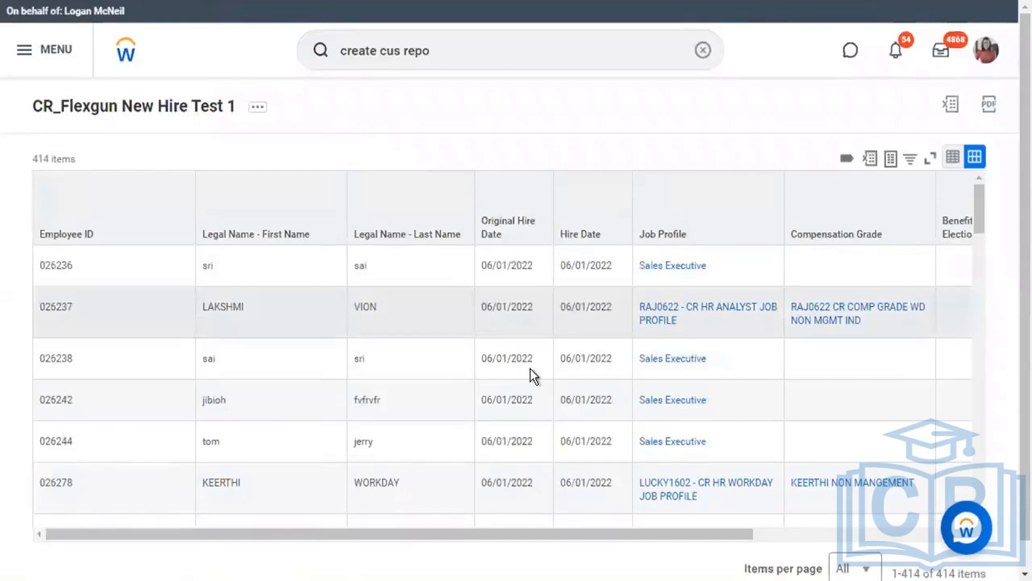
Browse the 414-item CR_Flexgun New Hire Test 1 results, then reload the report page with F5.
{"action": "scroll", "coordinate": [531, 369], "scroll_direction": "right", "scroll_amount": 3}
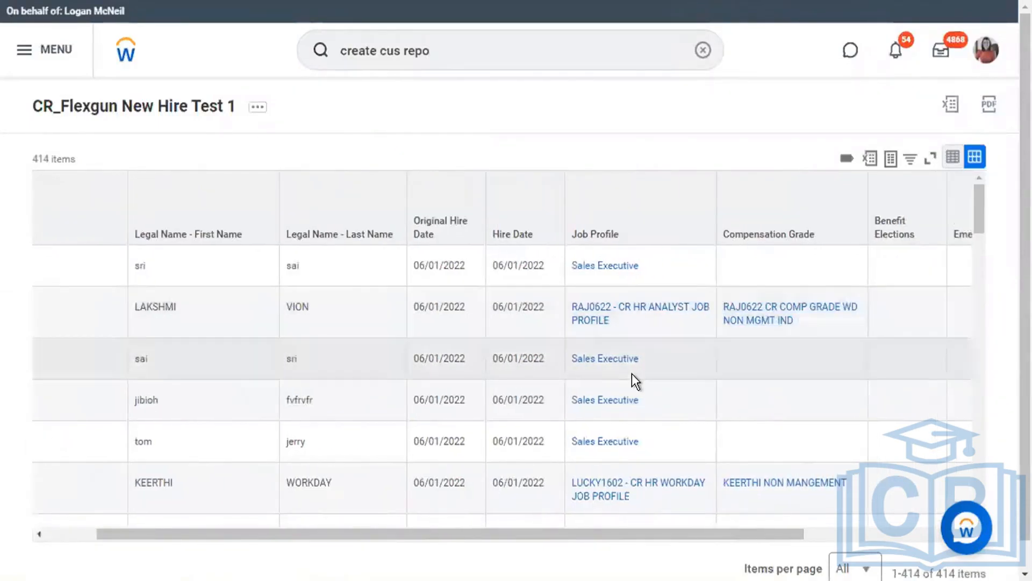
{"action": "scroll", "coordinate": [631, 373], "scroll_direction": "right", "scroll_amount": 5}
{"action": "scroll", "coordinate": [631, 373], "scroll_direction": "right", "scroll_amount": 2}
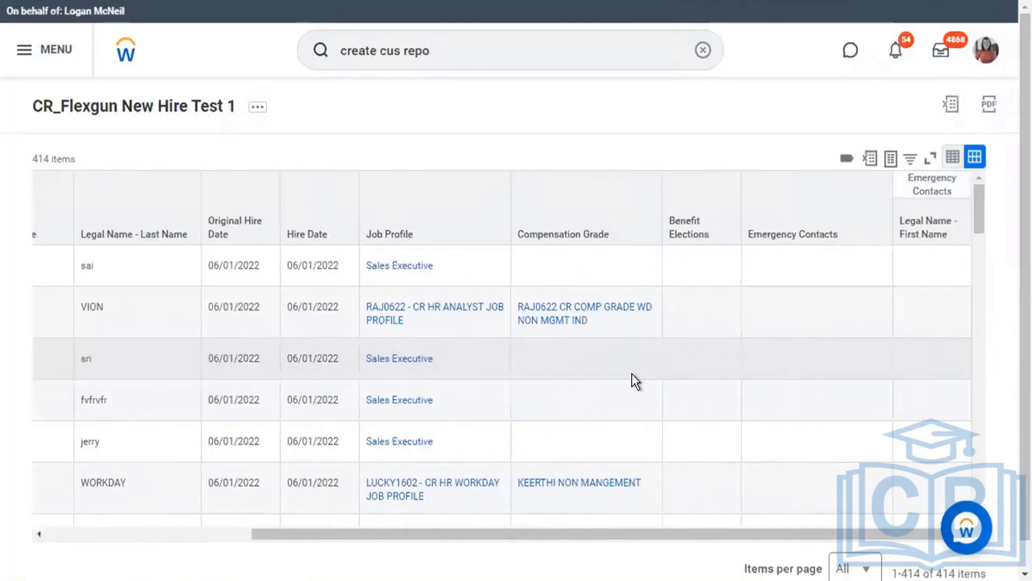
{"action": "scroll", "coordinate": [631, 373], "scroll_direction": "down", "scroll_amount": 5}
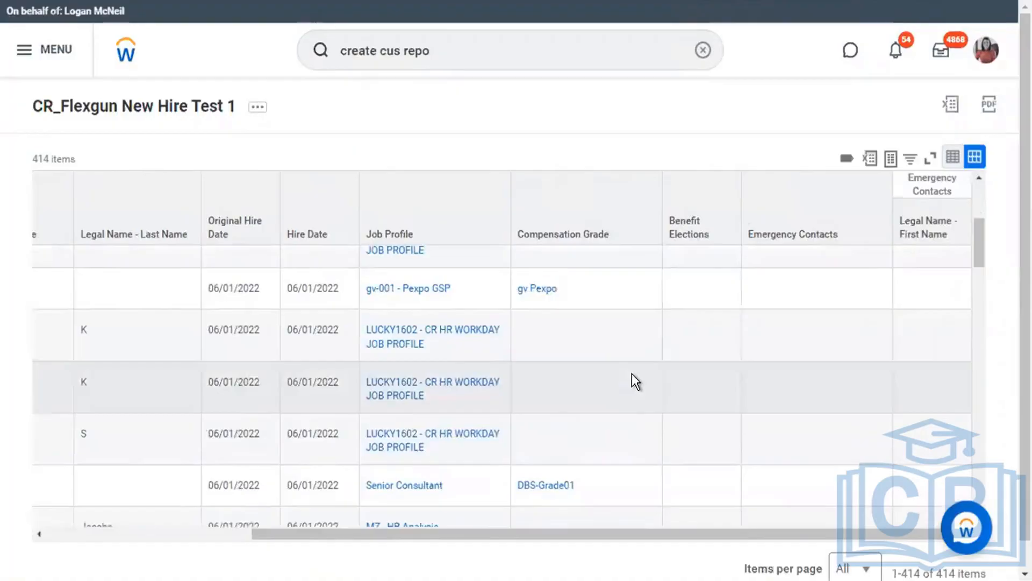
{"action": "scroll", "coordinate": [631, 373], "scroll_direction": "down", "scroll_amount": 3}
{"action": "scroll", "coordinate": [344, 361], "scroll_direction": "down", "scroll_amount": 10}
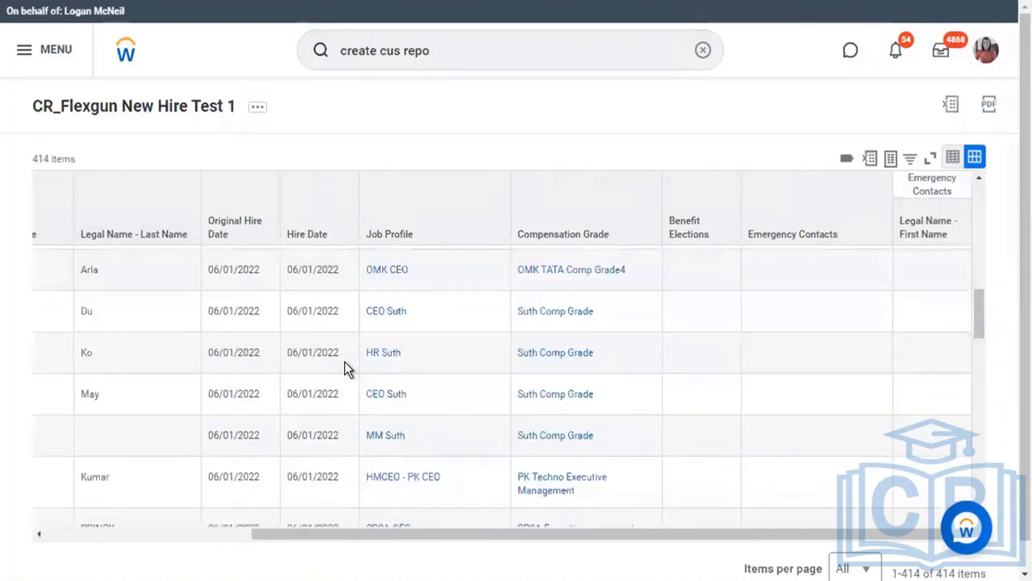
{"action": "scroll", "coordinate": [344, 362], "scroll_direction": "down", "scroll_amount": 5}
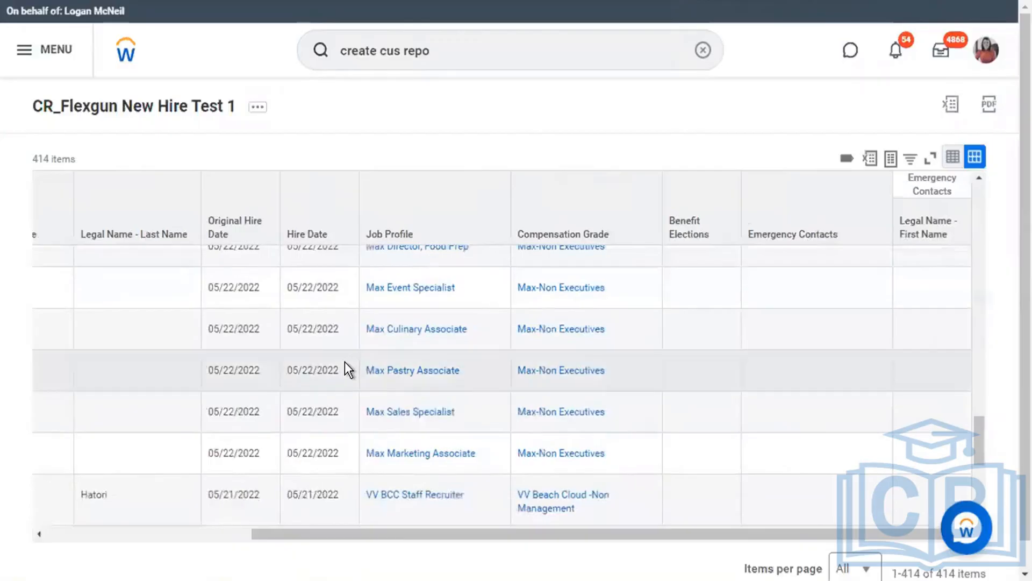
{"action": "scroll", "coordinate": [344, 361], "scroll_direction": "up", "scroll_amount": 3}
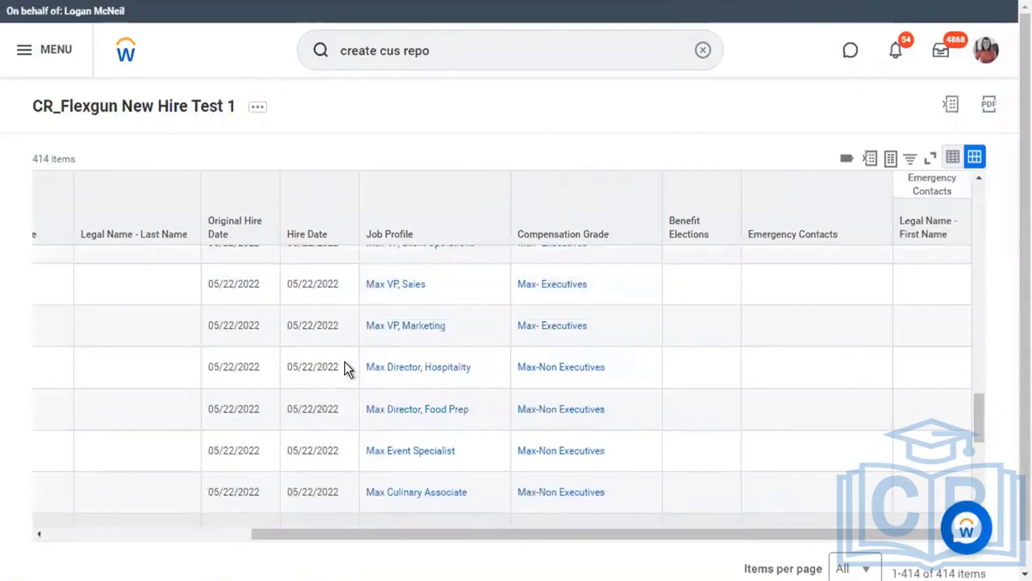
{"action": "scroll", "coordinate": [344, 361], "scroll_direction": "up", "scroll_amount": 2}
{"action": "scroll", "coordinate": [345, 362], "scroll_direction": "up", "scroll_amount": 2}
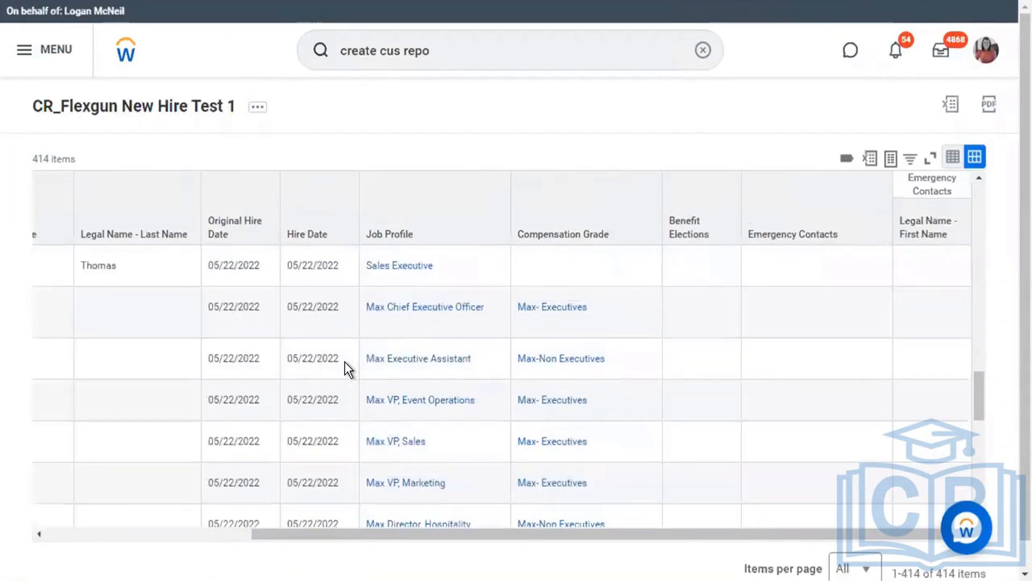
{"action": "scroll", "coordinate": [344, 361], "scroll_direction": "up", "scroll_amount": 1}
{"action": "scroll", "coordinate": [344, 361], "scroll_direction": "left", "scroll_amount": 3}
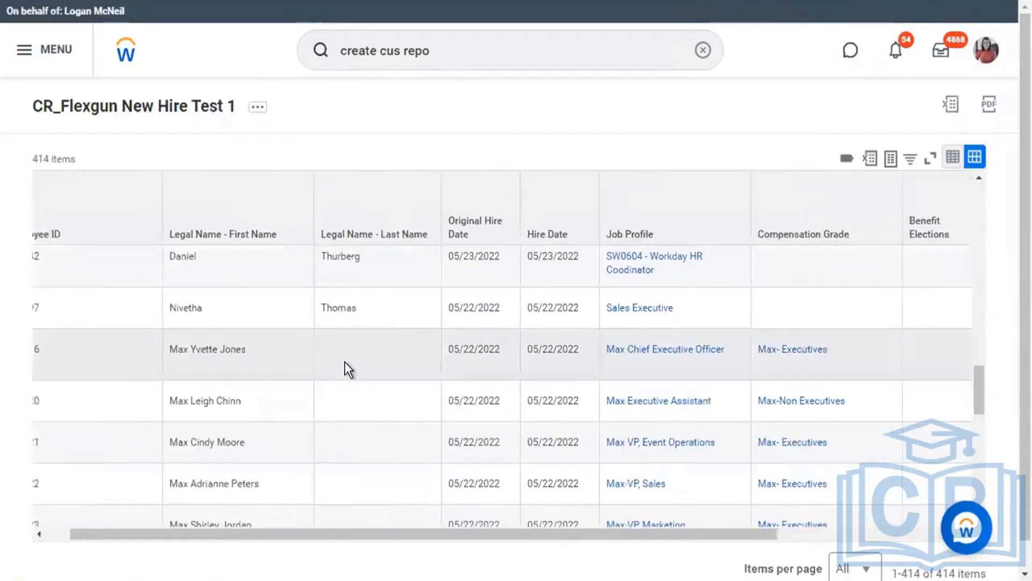
{"action": "scroll", "coordinate": [345, 362], "scroll_direction": "right", "scroll_amount": 2}
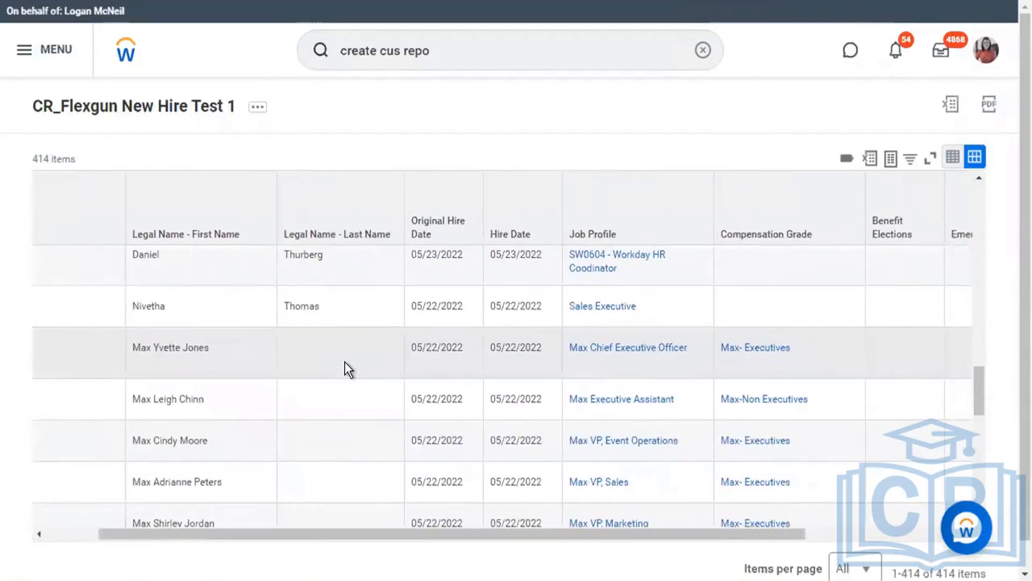
{"action": "scroll", "coordinate": [344, 362], "scroll_direction": "down", "scroll_amount": 8}
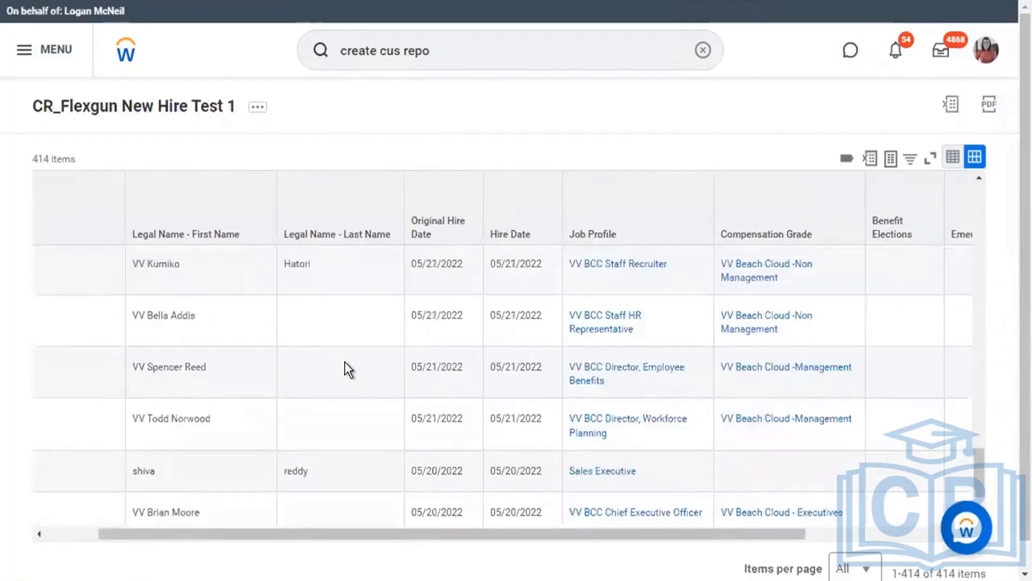
{"action": "scroll", "coordinate": [345, 362], "scroll_direction": "down", "scroll_amount": 2}
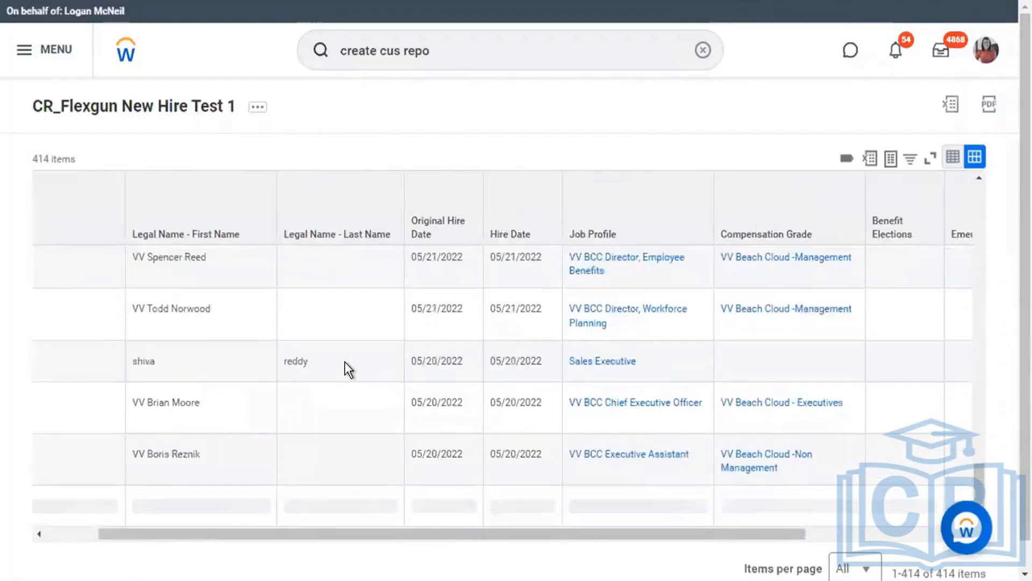
{"action": "scroll", "coordinate": [344, 361], "scroll_direction": "down", "scroll_amount": 5}
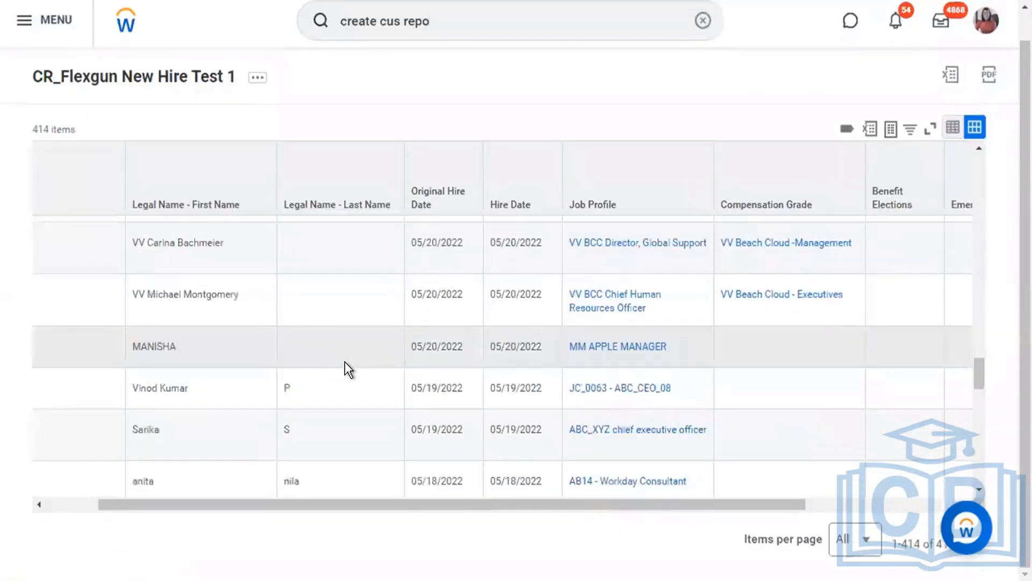
{"action": "scroll", "coordinate": [345, 362], "scroll_direction": "down", "scroll_amount": 3}
{"action": "scroll", "coordinate": [344, 361], "scroll_direction": "down", "scroll_amount": 5}
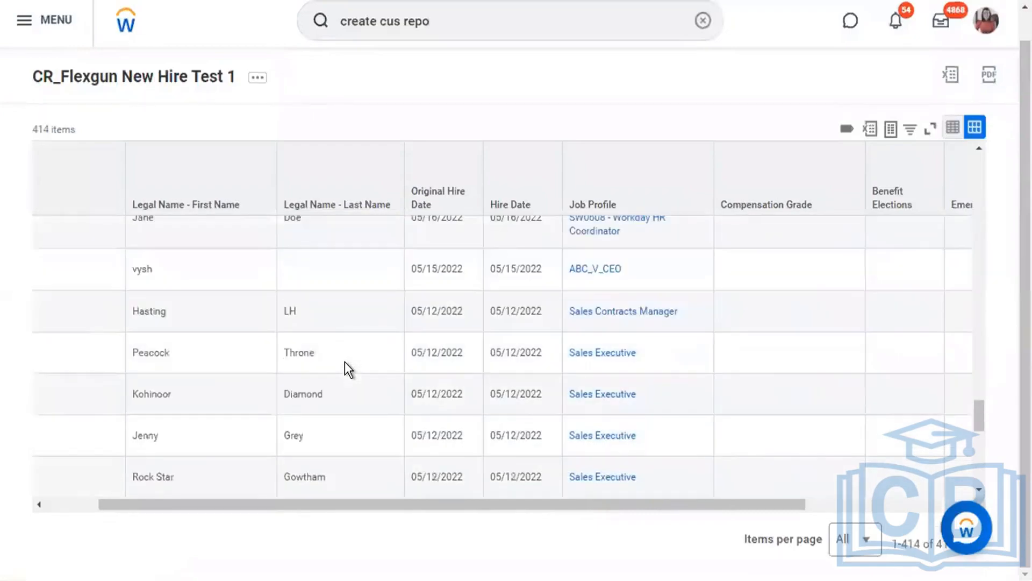
{"action": "scroll", "coordinate": [345, 361], "scroll_direction": "down", "scroll_amount": 5}
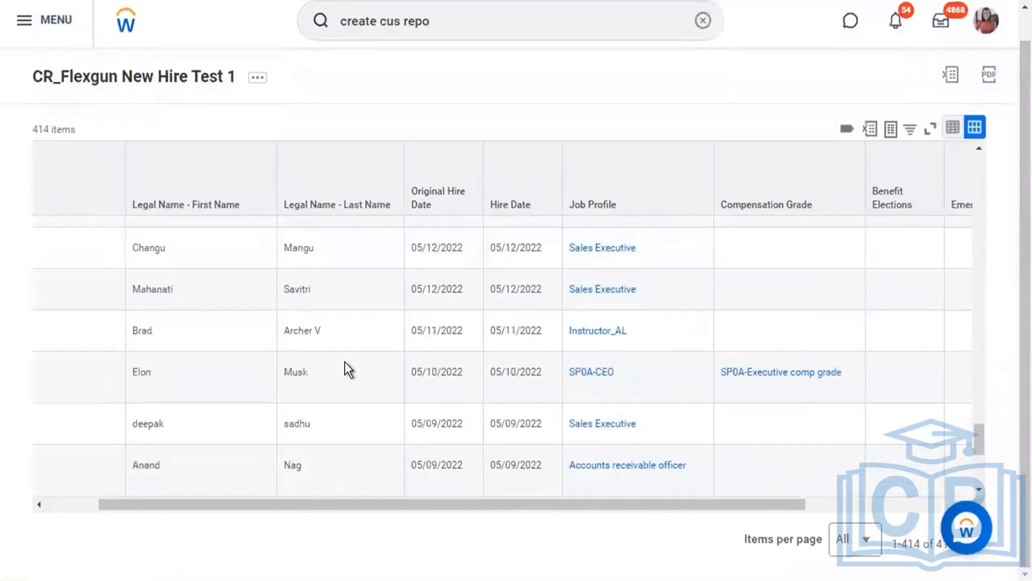
{"action": "scroll", "coordinate": [344, 361], "scroll_direction": "down", "scroll_amount": 3}
{"action": "scroll", "coordinate": [344, 361], "scroll_direction": "down", "scroll_amount": 4}
{"action": "scroll", "coordinate": [344, 361], "scroll_direction": "right", "scroll_amount": 2}
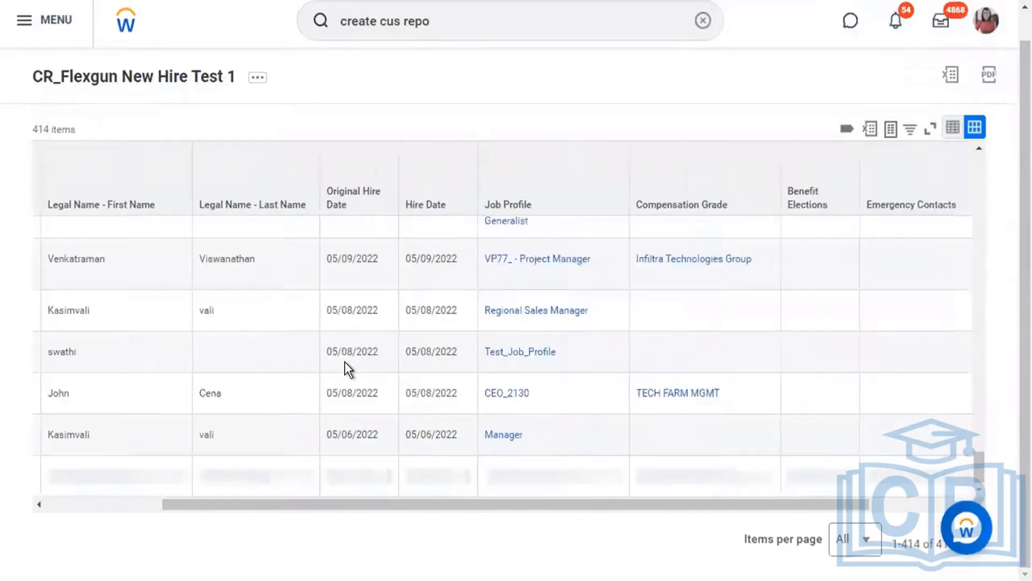
{"action": "scroll", "coordinate": [345, 361], "scroll_direction": "right", "scroll_amount": 1}
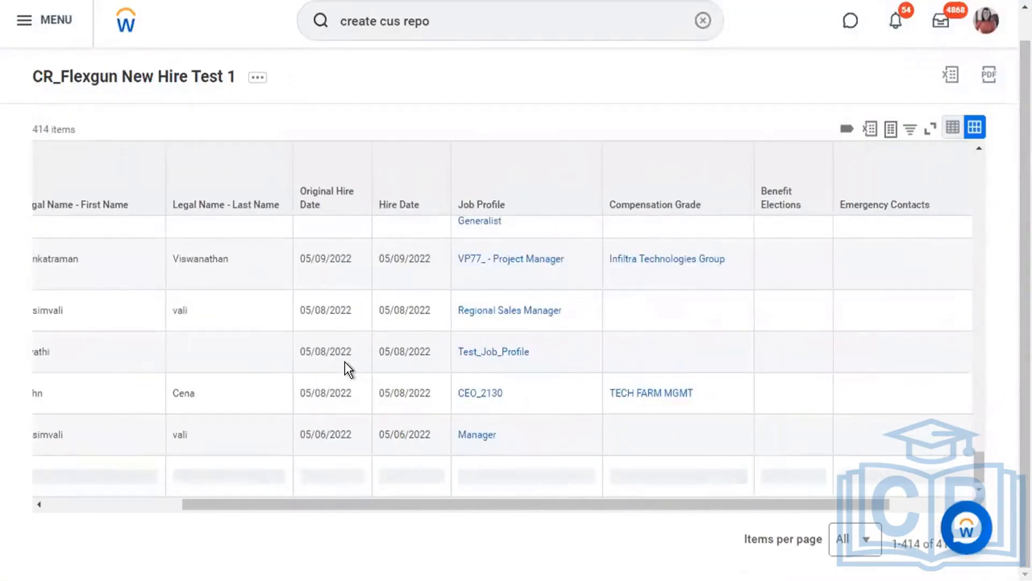
{"action": "scroll", "coordinate": [344, 362], "scroll_direction": "down", "scroll_amount": 4}
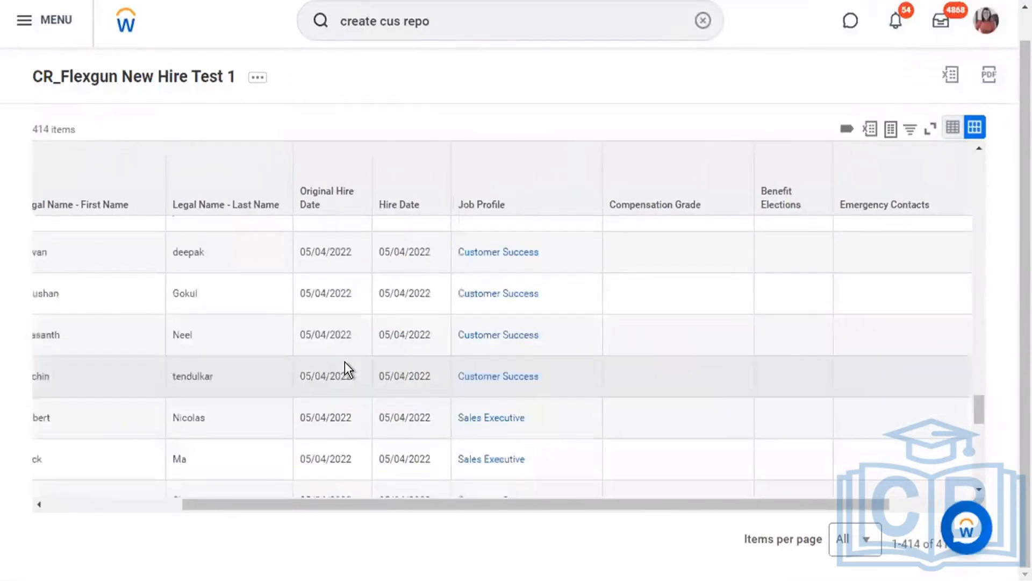
{"action": "scroll", "coordinate": [344, 361], "scroll_direction": "down", "scroll_amount": 4}
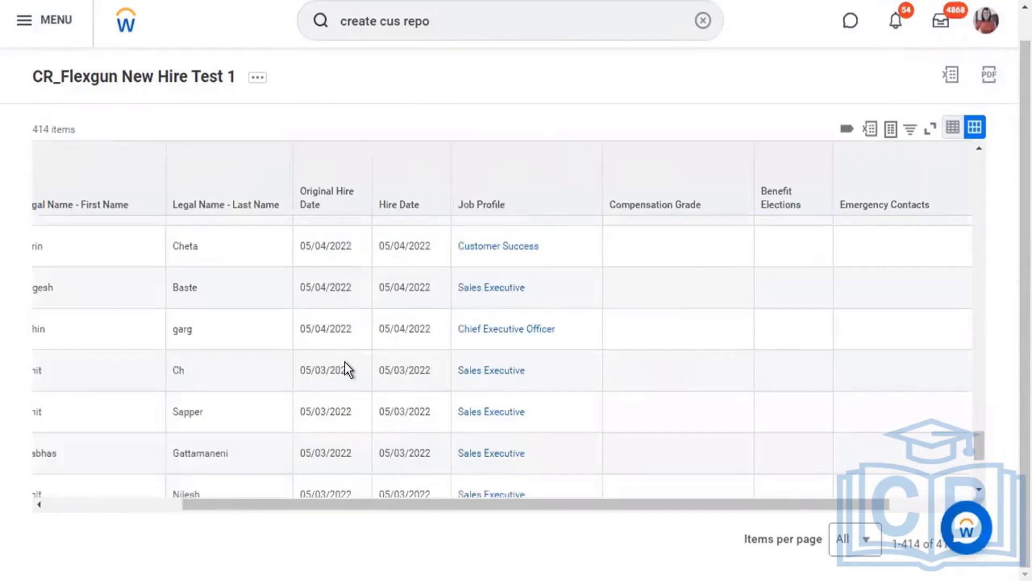
{"action": "scroll", "coordinate": [344, 362], "scroll_direction": "down", "scroll_amount": 4}
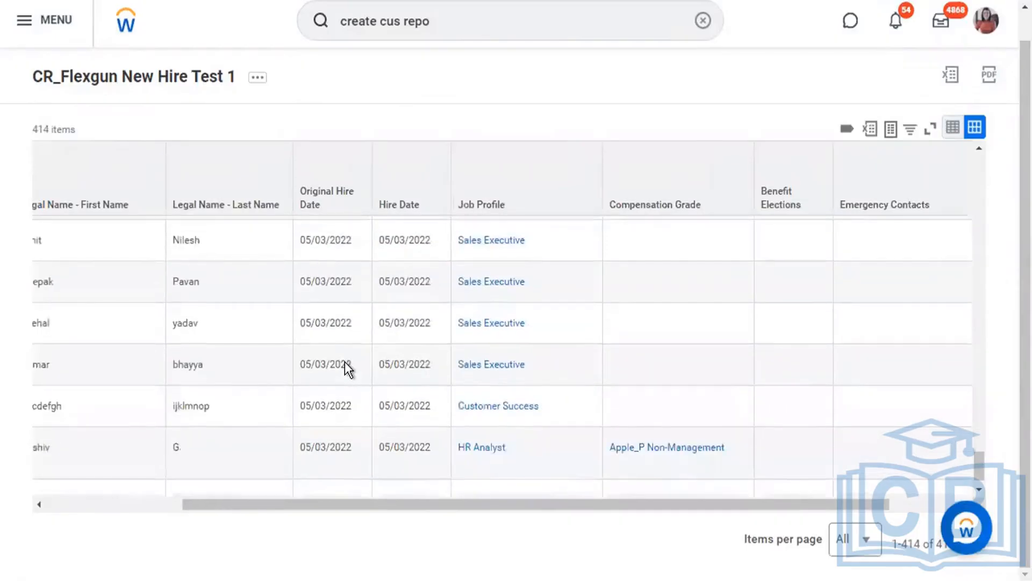
{"action": "scroll", "coordinate": [344, 368], "scroll_direction": "down", "scroll_amount": 1}
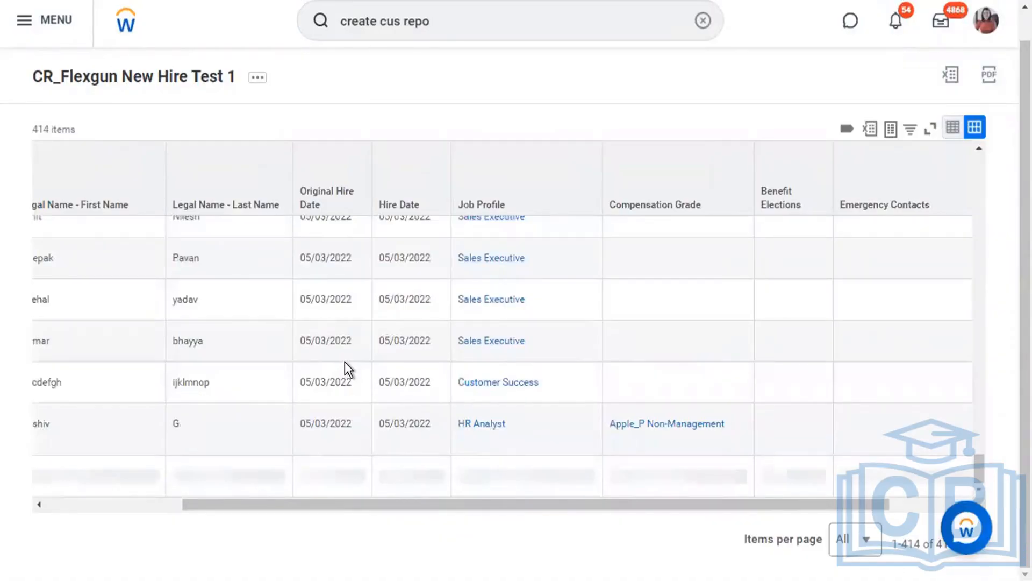
{"action": "scroll", "coordinate": [344, 361], "scroll_direction": "down", "scroll_amount": 3}
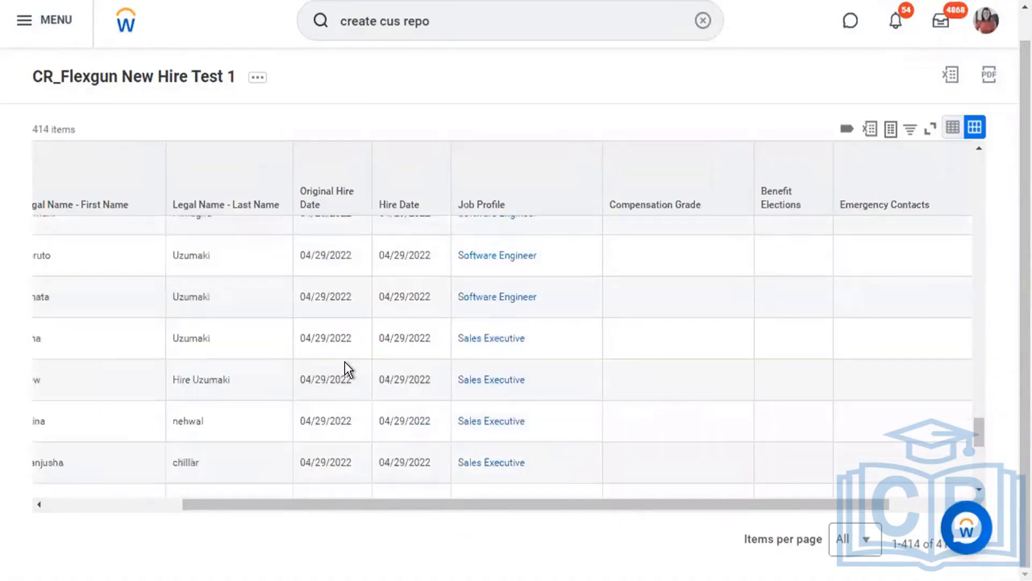
{"action": "scroll", "coordinate": [344, 361], "scroll_direction": "down", "scroll_amount": 1}
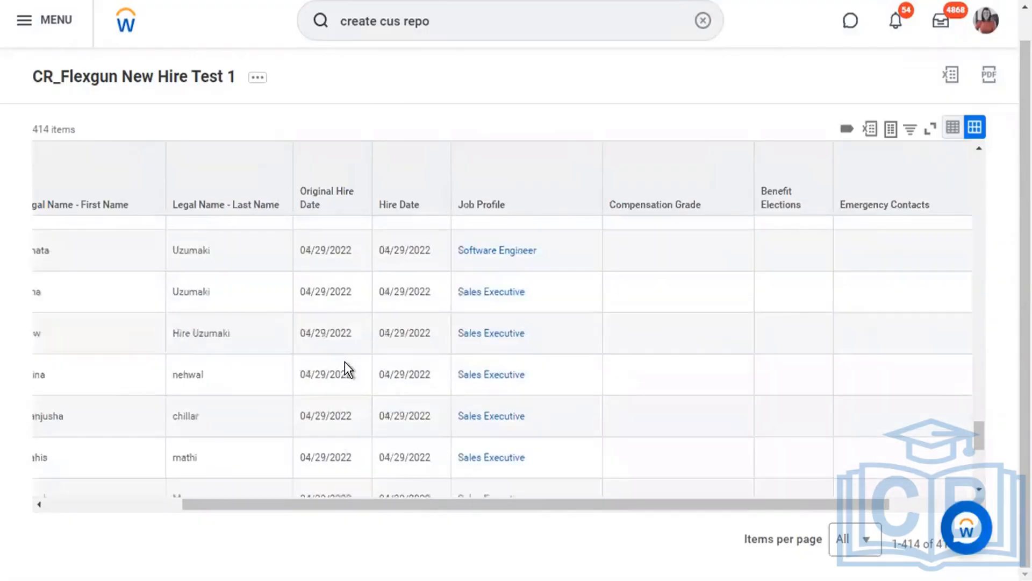
{"action": "key", "text": "F5"}
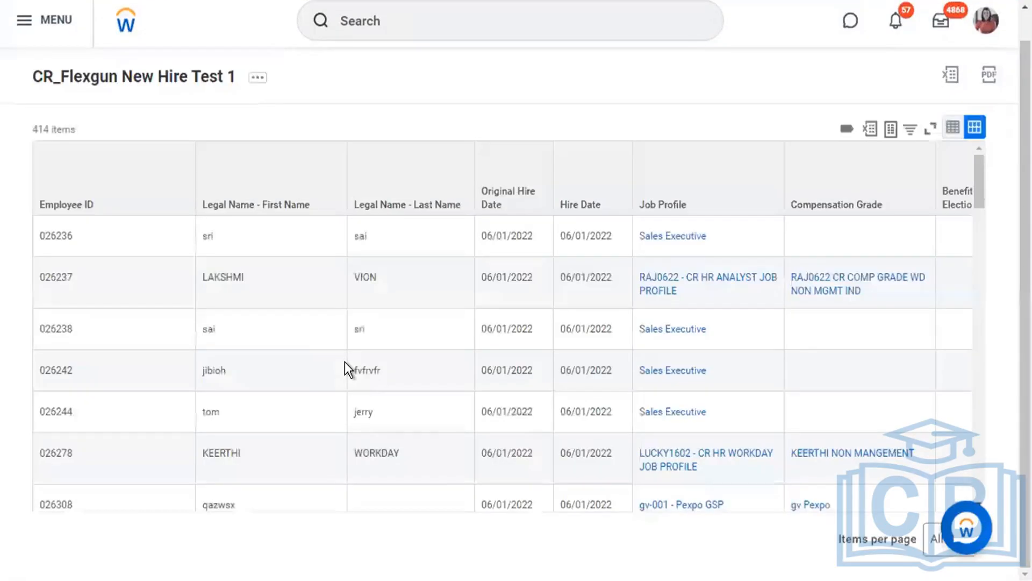
Export the 414-item report to Excel and download the resulting xlsx file.
{"action": "scroll", "coordinate": [345, 363], "scroll_direction": "right", "scroll_amount": 1}
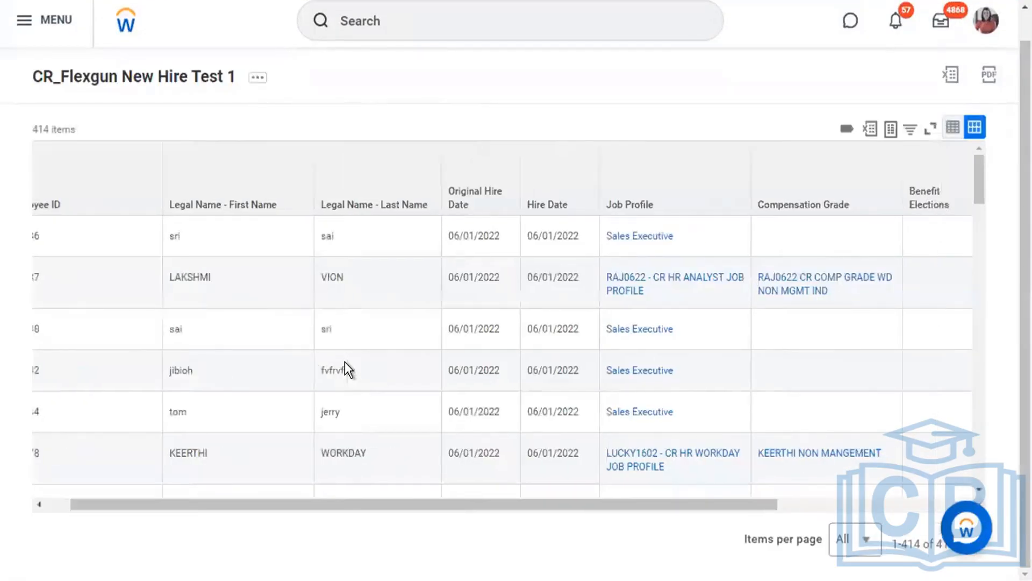
{"action": "scroll", "coordinate": [344, 361], "scroll_direction": "right", "scroll_amount": 5}
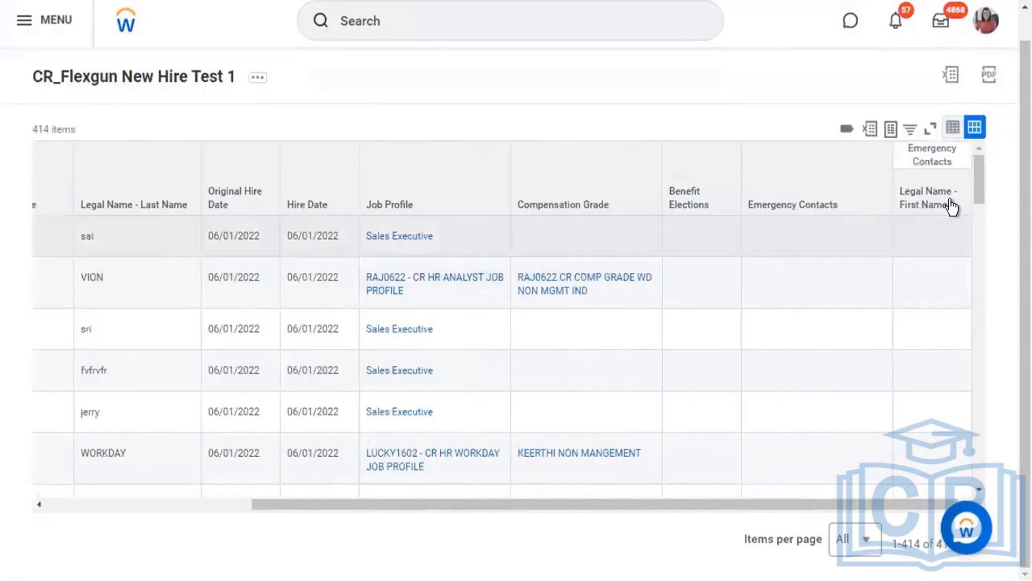
{"action": "left_click_drag", "start_coordinate": [976, 181], "coordinate": [976, 394]}
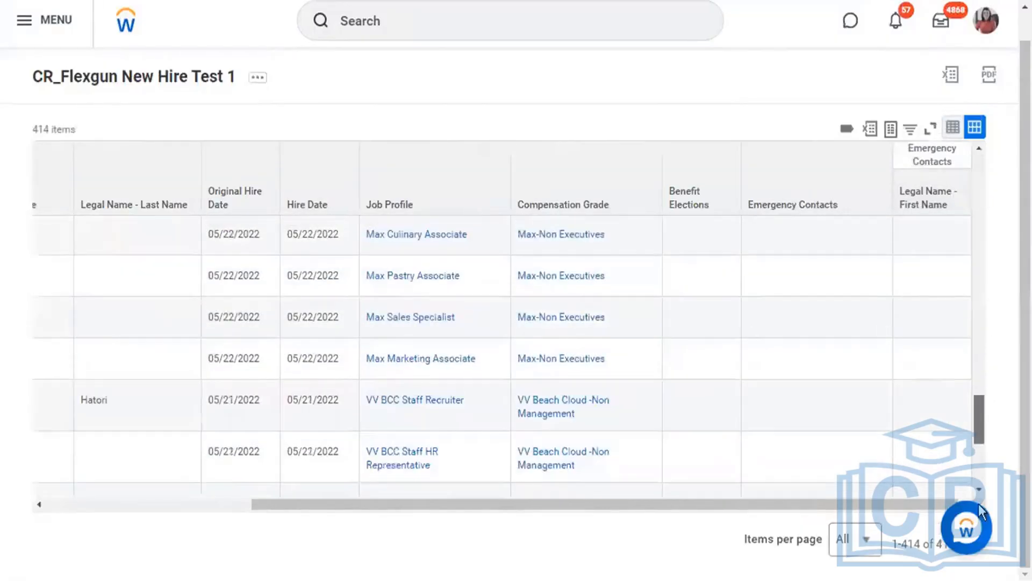
{"action": "scroll", "coordinate": [921, 311], "scroll_direction": "down", "scroll_amount": 5}
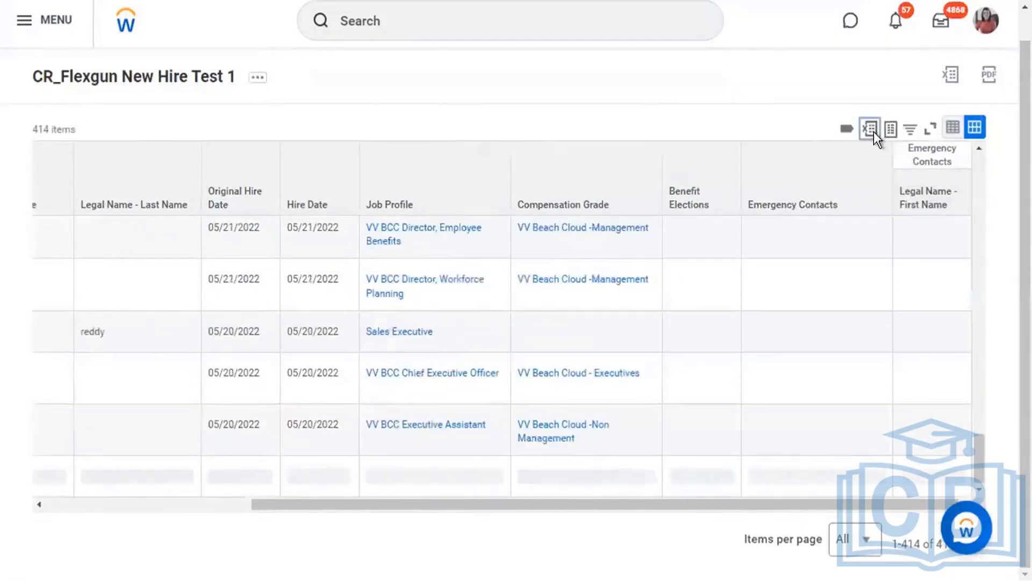
{"action": "left_click", "coordinate": [873, 131]}
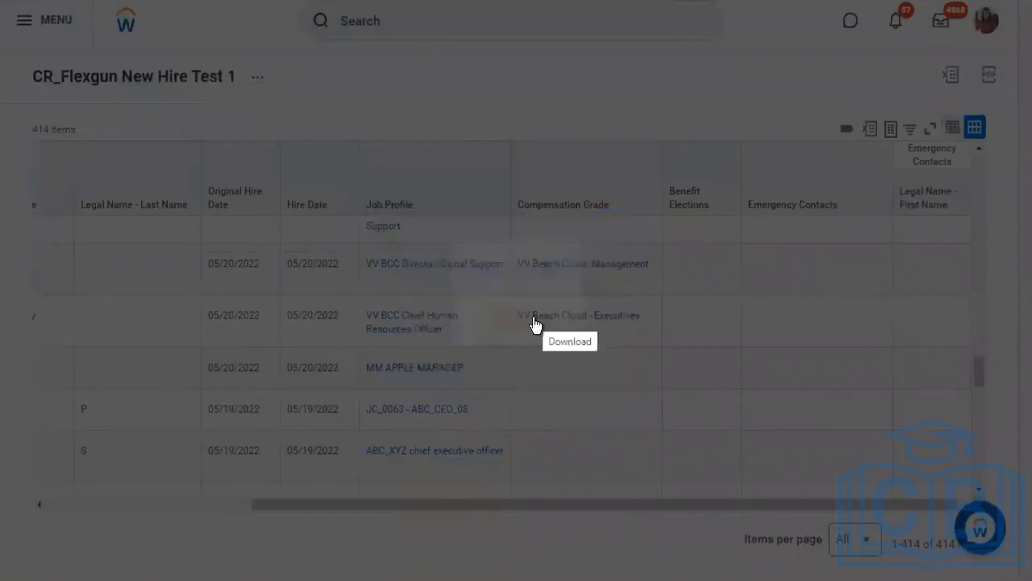
{"action": "left_click", "coordinate": [527, 328]}
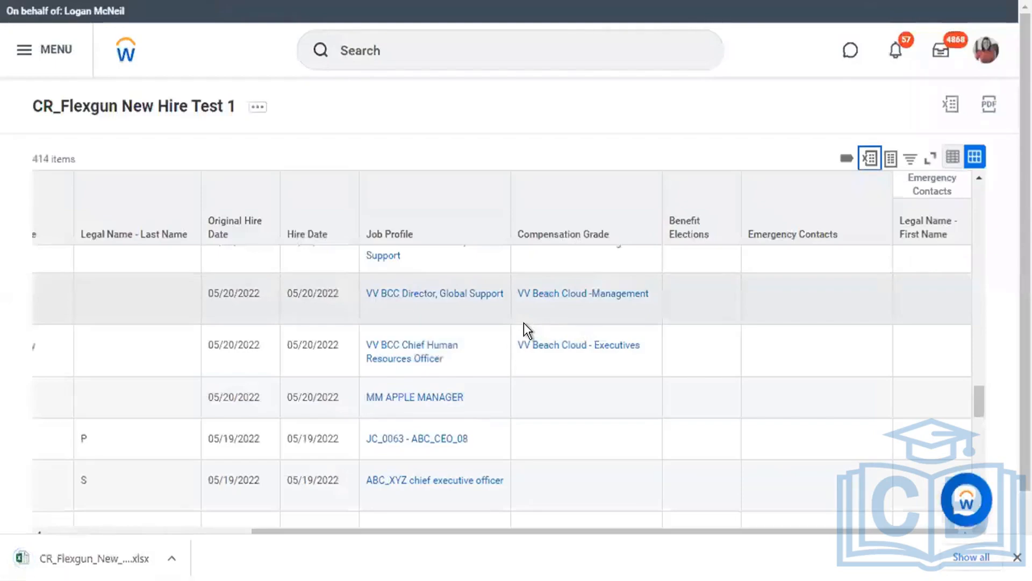
Open the downloaded CR_Flexgun xlsx in Excel and dismiss the Office welcome wizard without signing in.
{"action": "left_click", "coordinate": [102, 559]}
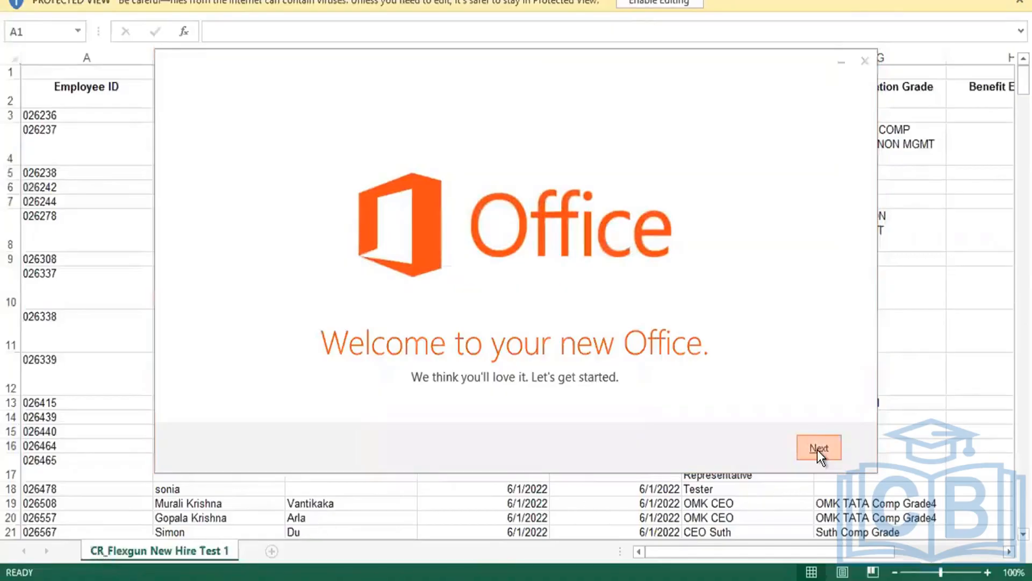
{"action": "left_click", "coordinate": [817, 450]}
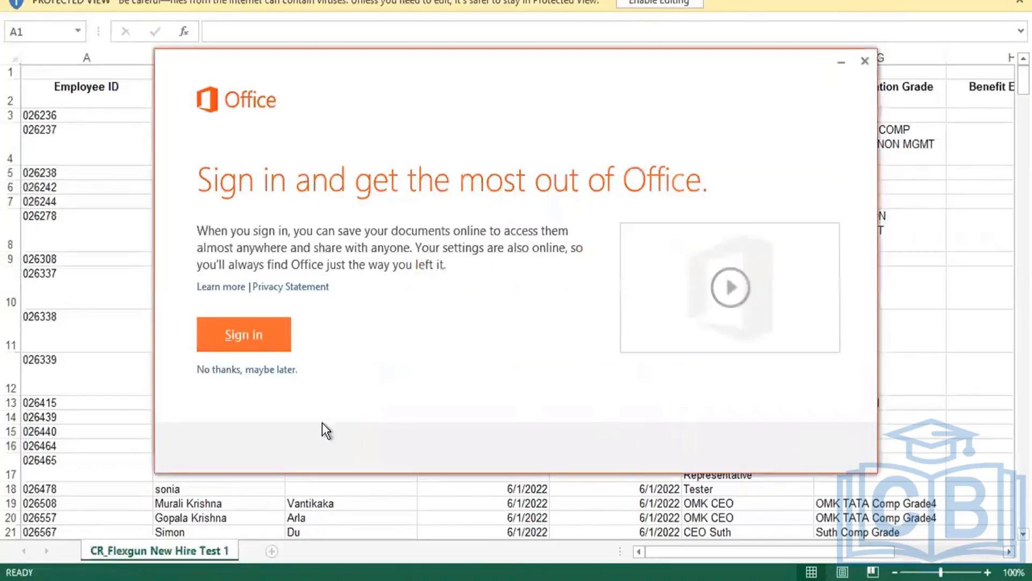
{"action": "left_click", "coordinate": [273, 369]}
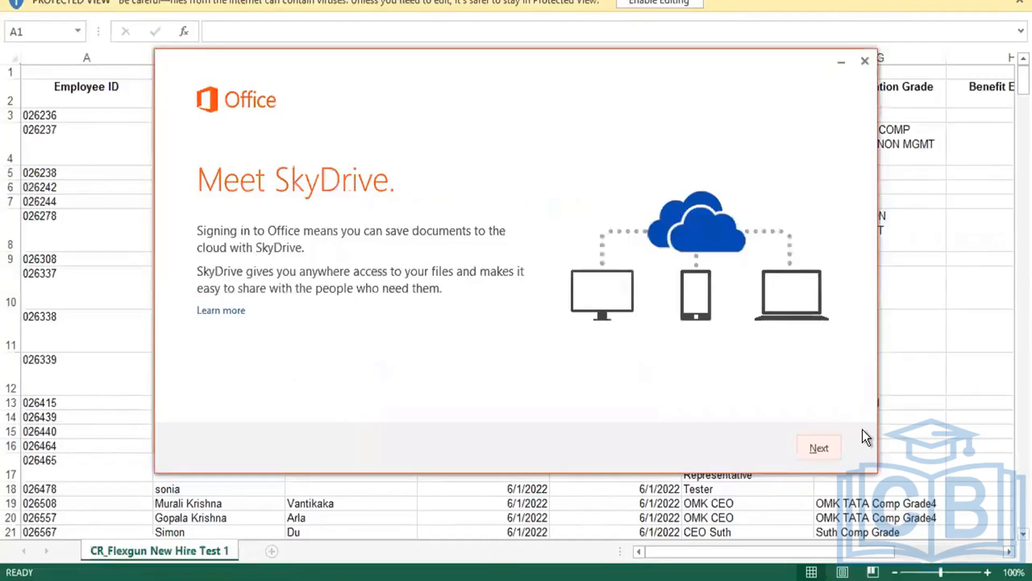
{"action": "left_click", "coordinate": [833, 451]}
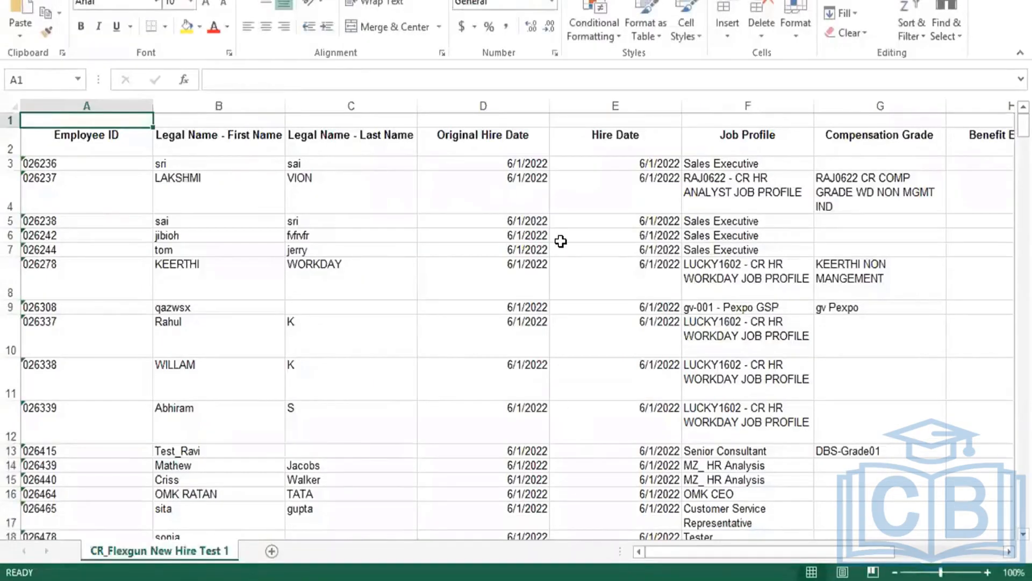
Auto-fit all worksheet columns and turn on filters for header row 2.
{"action": "left_click", "coordinate": [11, 105]}
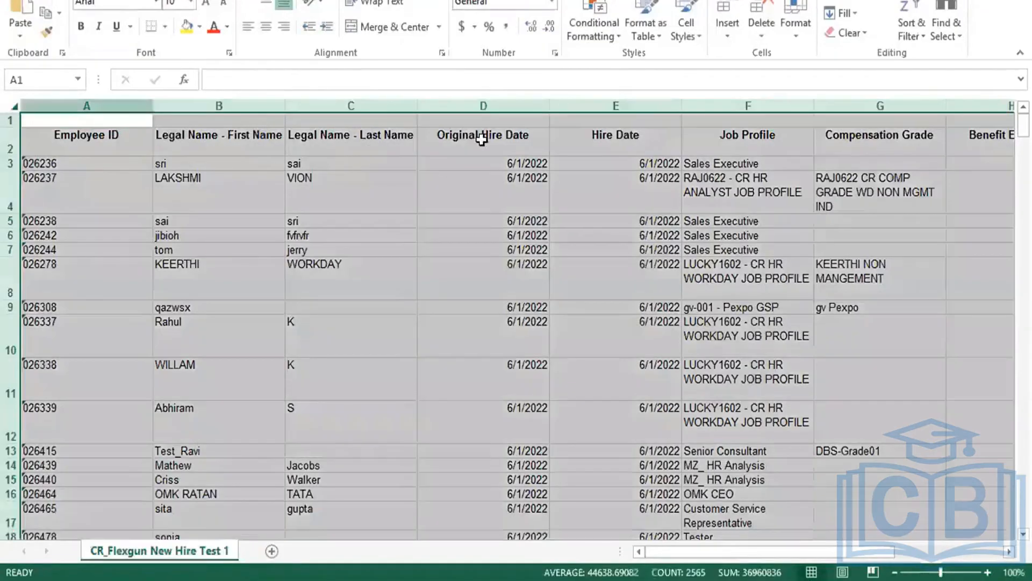
{"action": "double_click", "coordinate": [547, 101]}
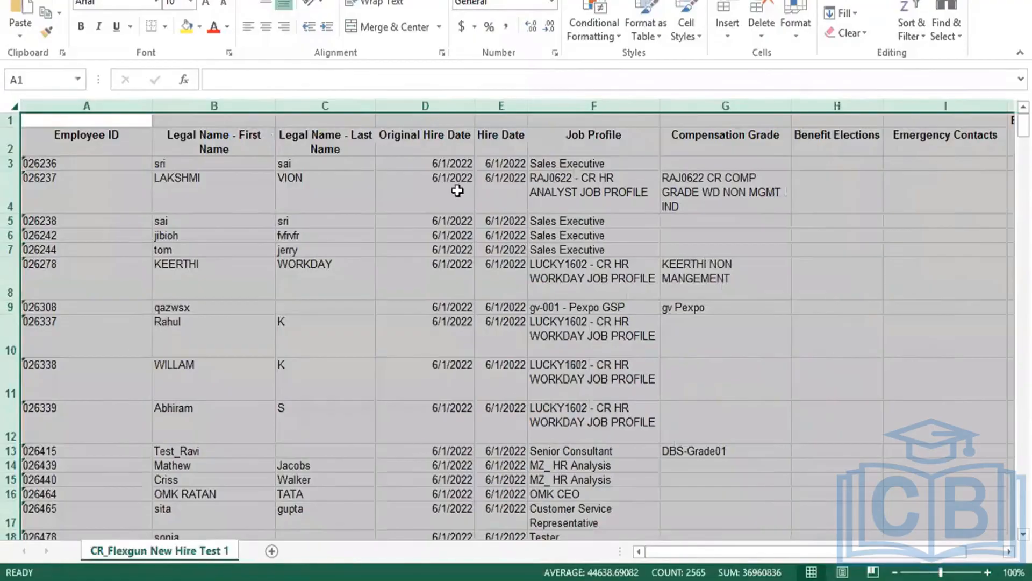
{"action": "left_click", "coordinate": [441, 235]}
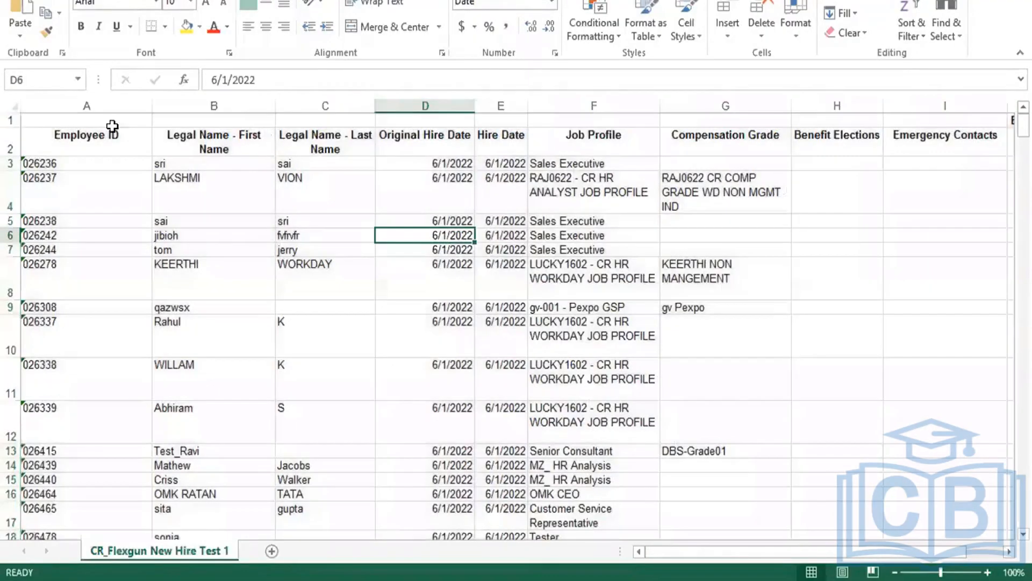
{"action": "left_click", "coordinate": [10, 143]}
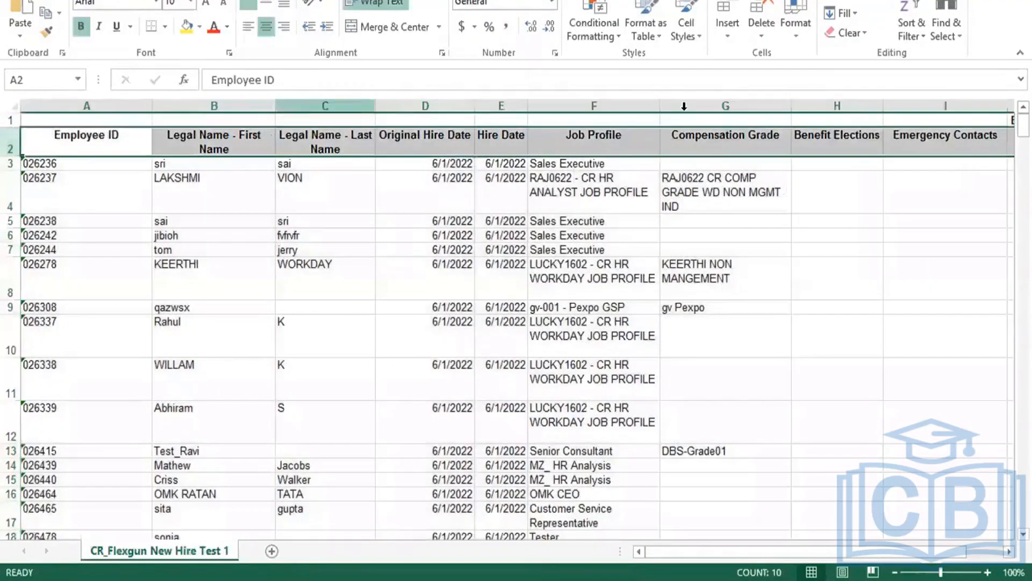
{"action": "left_click", "coordinate": [910, 12]}
{"action": "left_click", "coordinate": [930, 116]}
Filter Emergency Contacts to the named contacts only, leaving 4 of 414 records.
{"action": "left_click", "coordinate": [843, 145]}
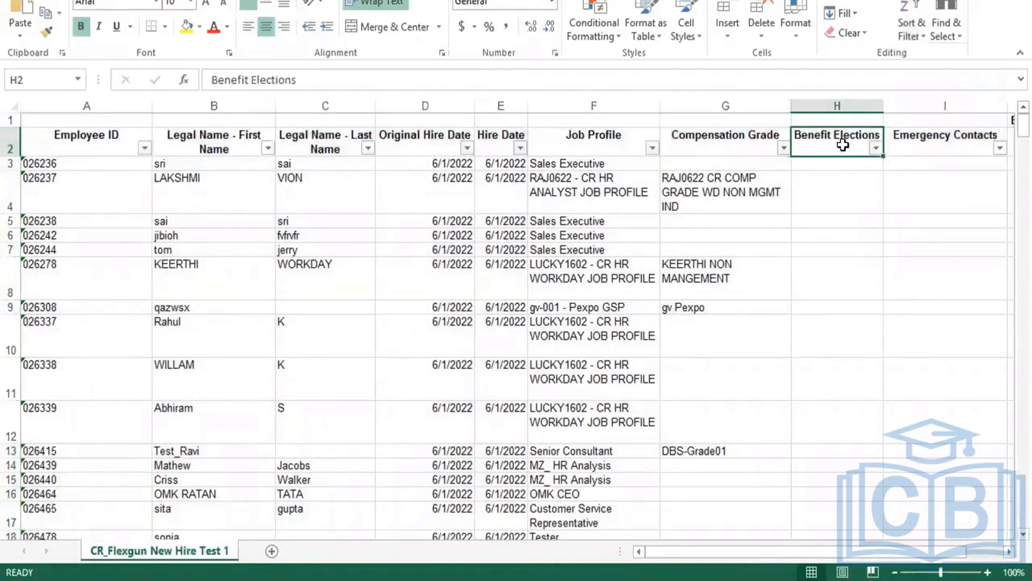
{"action": "left_click", "coordinate": [876, 148]}
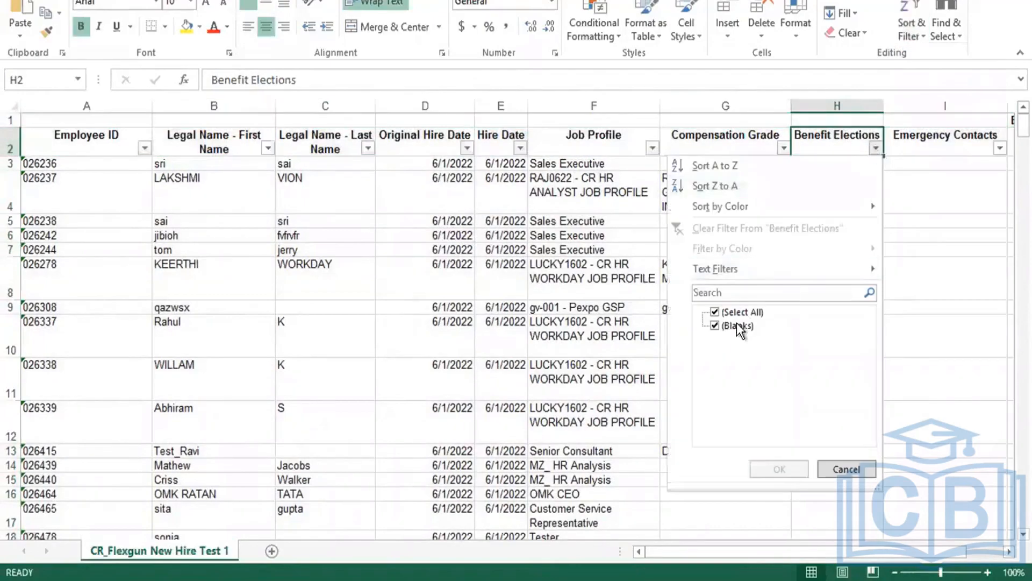
{"action": "left_click", "coordinate": [841, 469]}
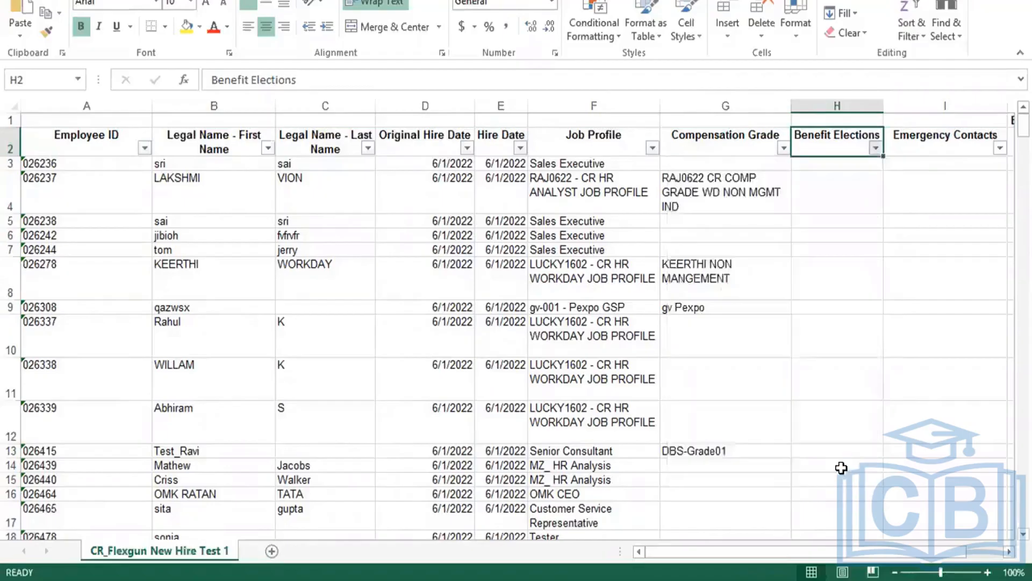
{"action": "left_click", "coordinate": [999, 148]}
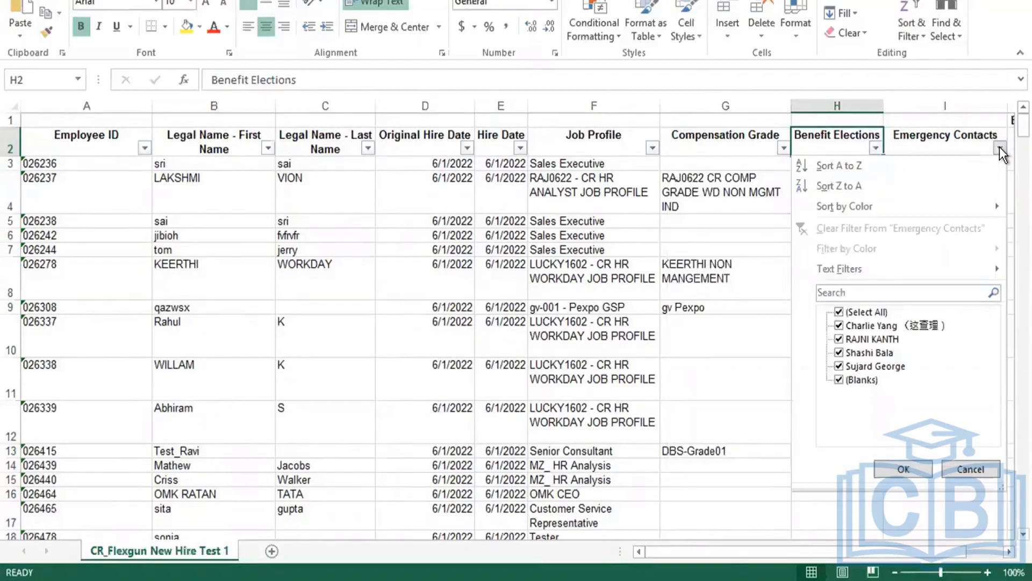
{"action": "left_click", "coordinate": [869, 314]}
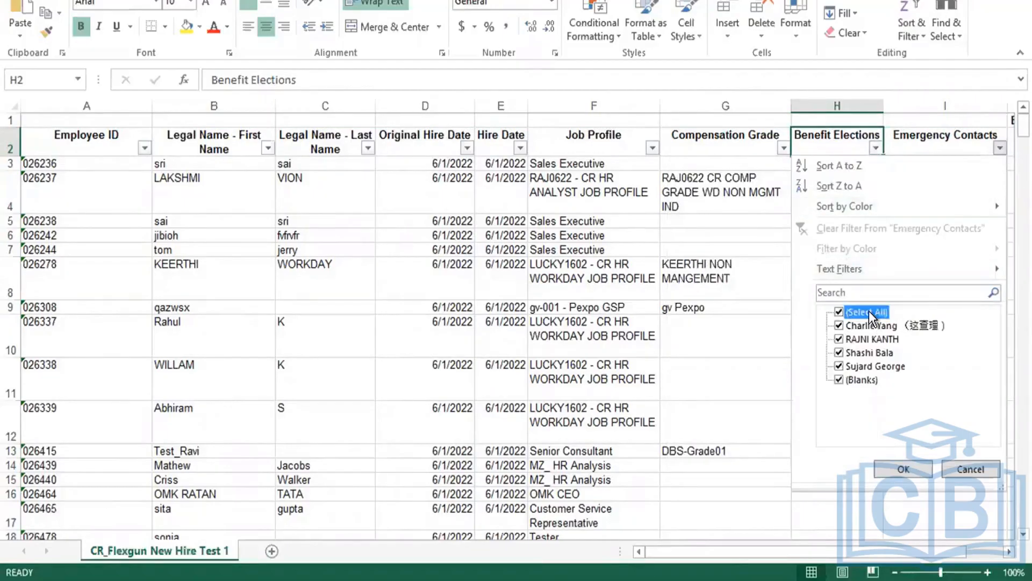
{"action": "left_click", "coordinate": [871, 327]}
{"action": "left_click", "coordinate": [871, 326]}
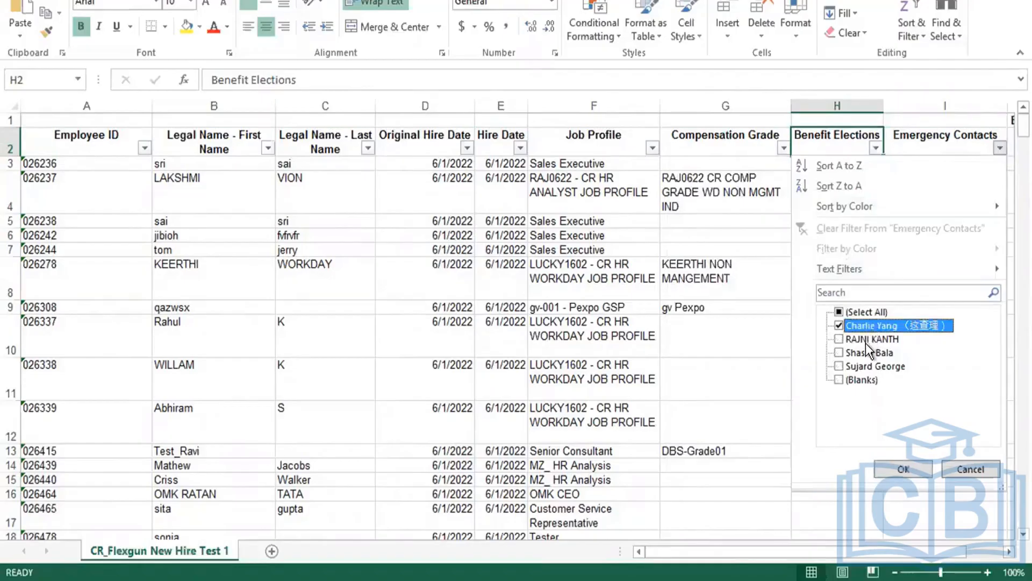
{"action": "left_click", "coordinate": [871, 339]}
{"action": "left_click", "coordinate": [869, 366]}
{"action": "left_click", "coordinate": [865, 353]}
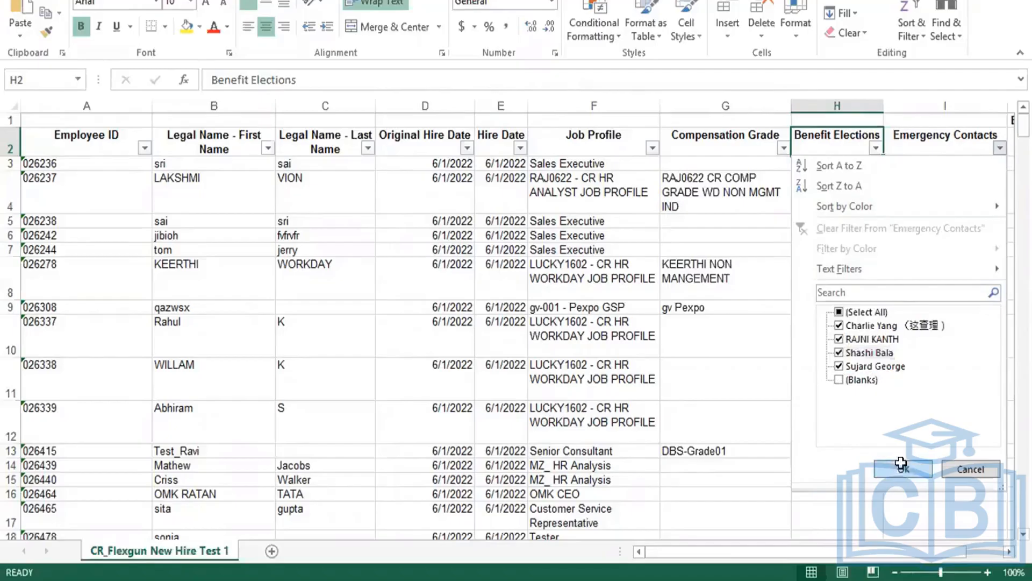
{"action": "left_click", "coordinate": [902, 469]}
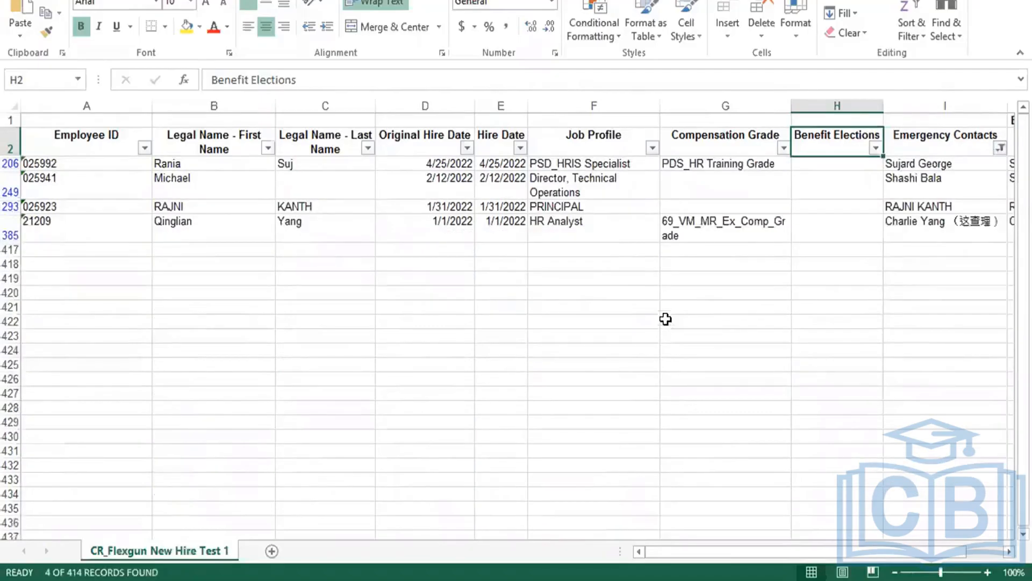
Review the first filtered record and the Emergency Contacts column values.
{"action": "left_click", "coordinate": [11, 164]}
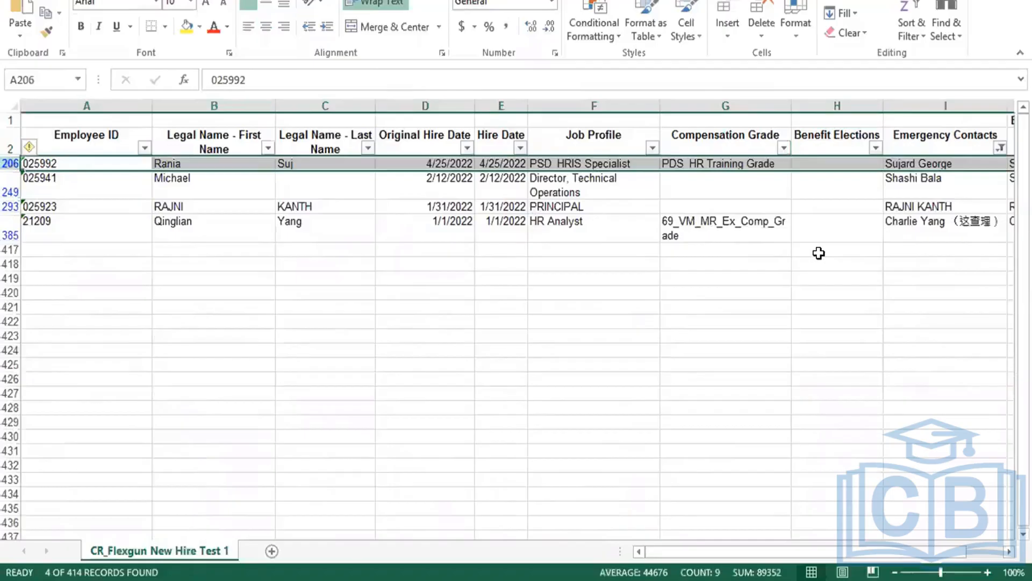
{"action": "left_click", "coordinate": [723, 164]}
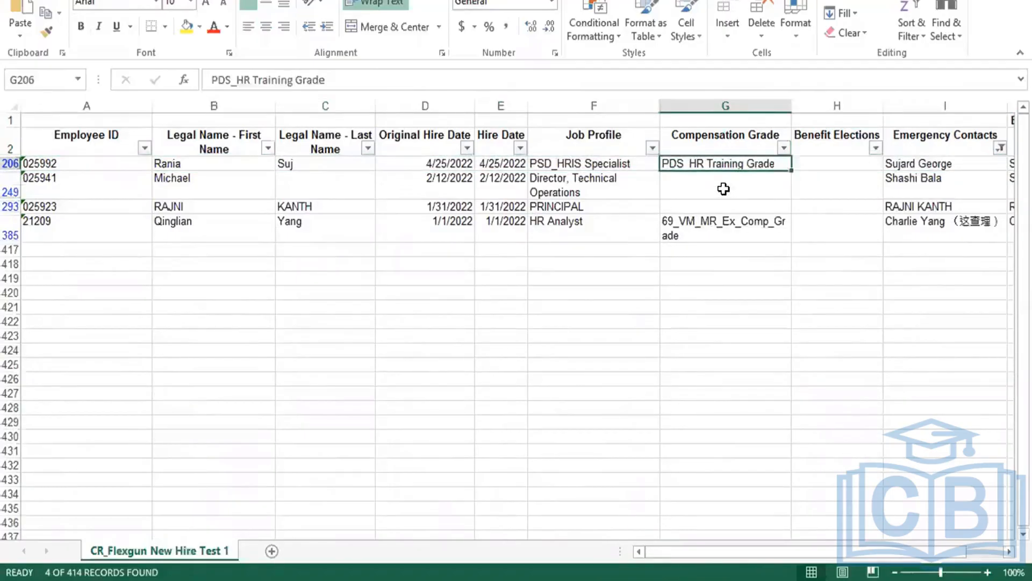
{"action": "key", "text": "Right"}
{"action": "key", "text": "Right"}
{"action": "key", "text": "Right"}
{"action": "key", "text": "Right"}
{"action": "key", "text": "Left"}
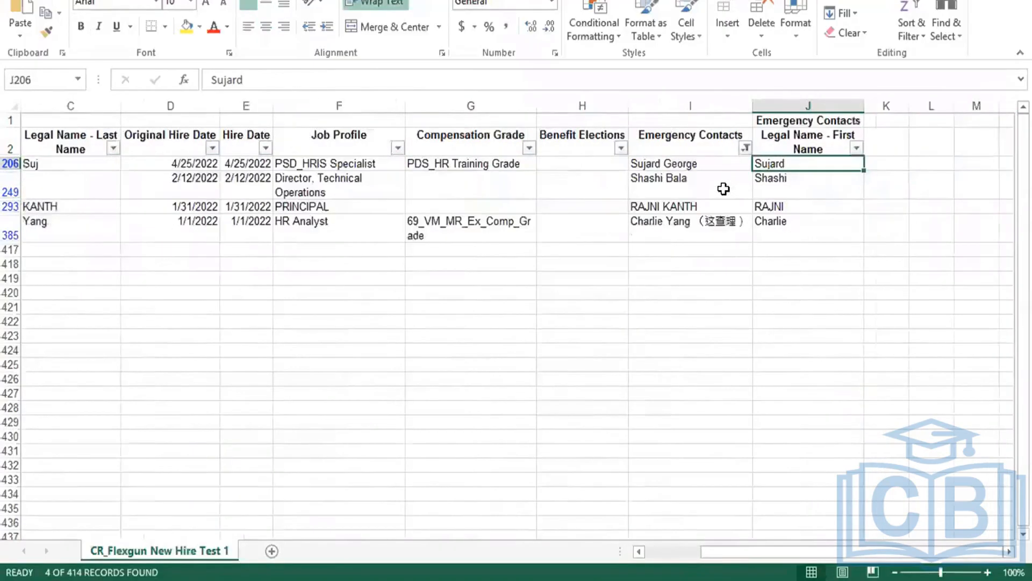
{"action": "left_click", "coordinate": [694, 164]}
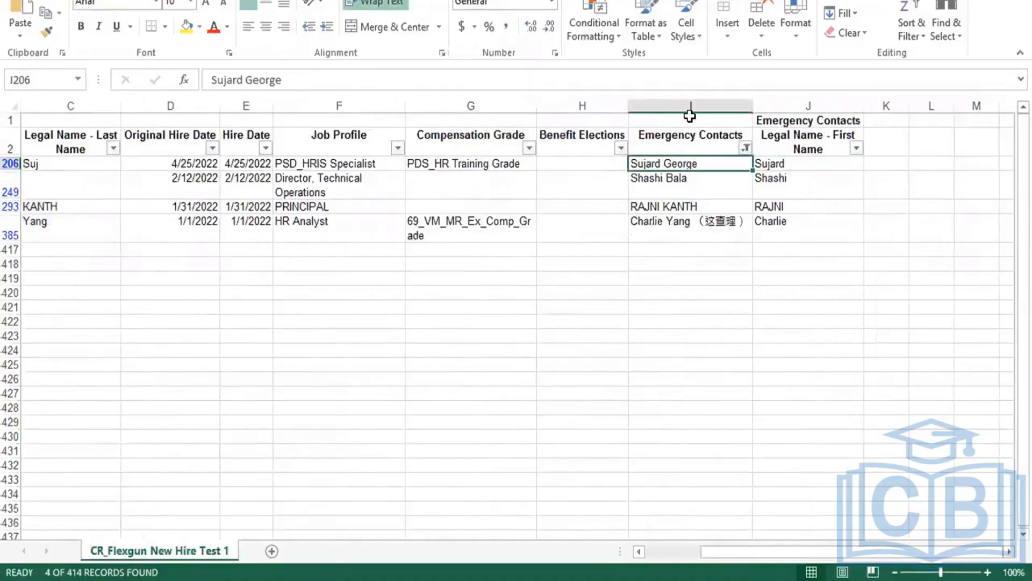
{"action": "left_click", "coordinate": [688, 105]}
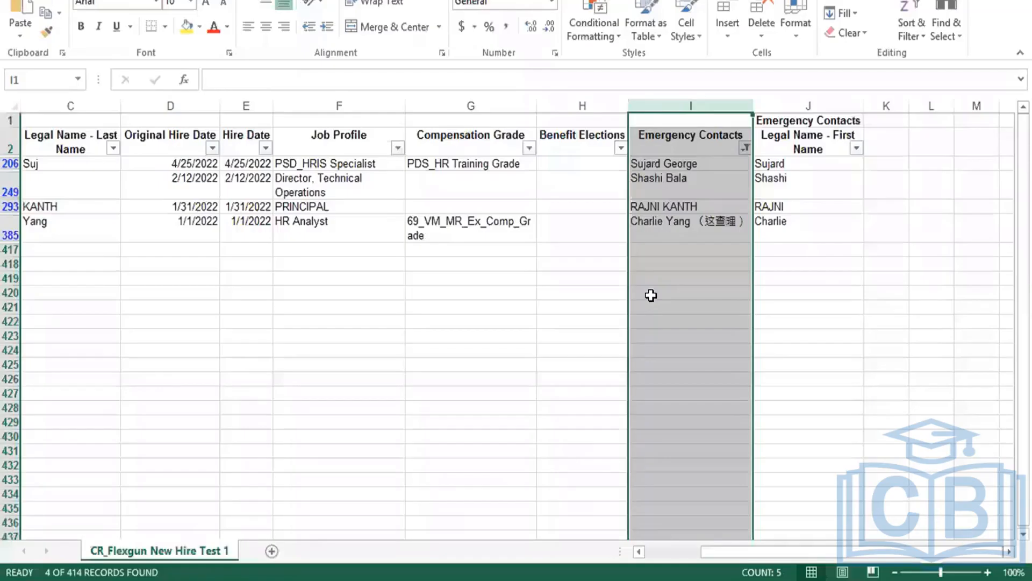
{"action": "left_click", "coordinate": [798, 204]}
{"action": "left_click", "coordinate": [798, 181]}
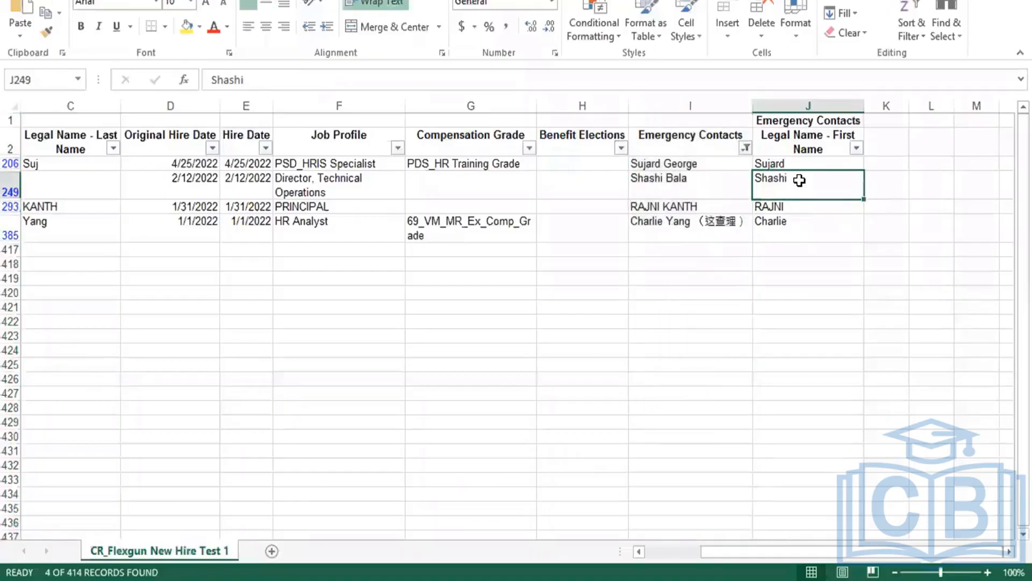
{"action": "left_click", "coordinate": [807, 205]}
{"action": "left_click", "coordinate": [806, 228]}
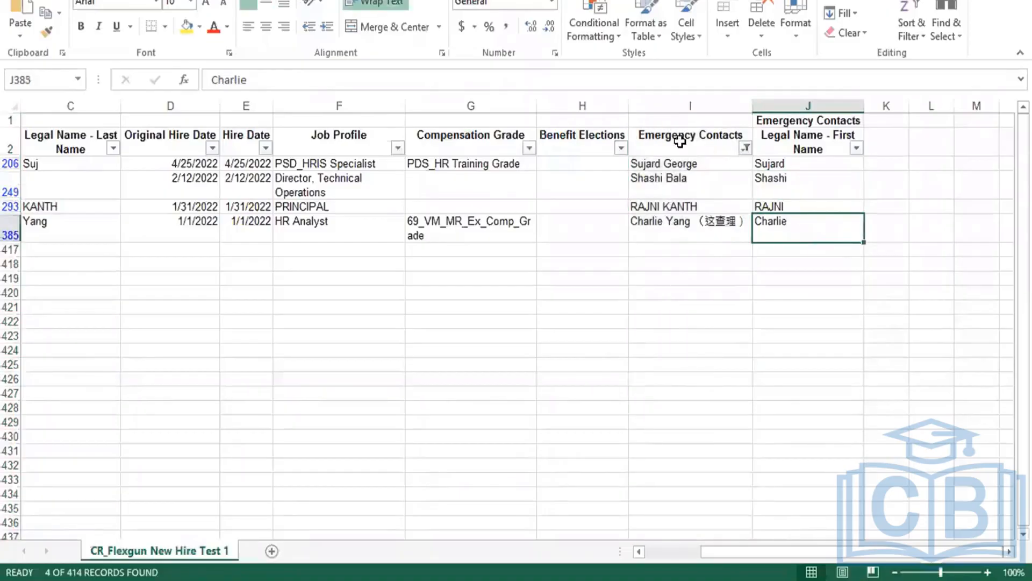
{"action": "left_click", "coordinate": [681, 106]}
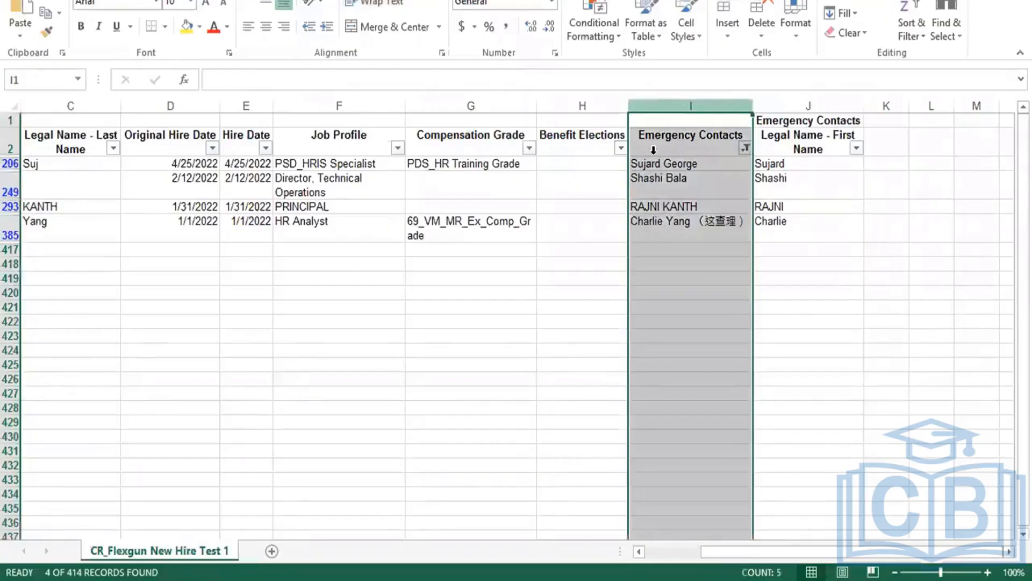
{"action": "left_click", "coordinate": [595, 205]}
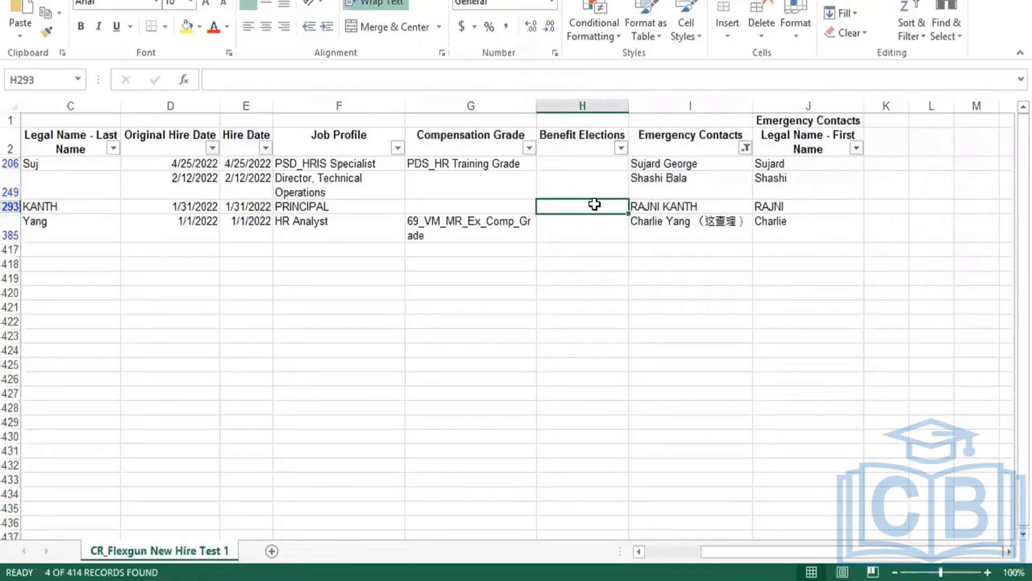
Copy the first filtered employee's ID from cell A206.
{"action": "left_click", "coordinate": [665, 180]}
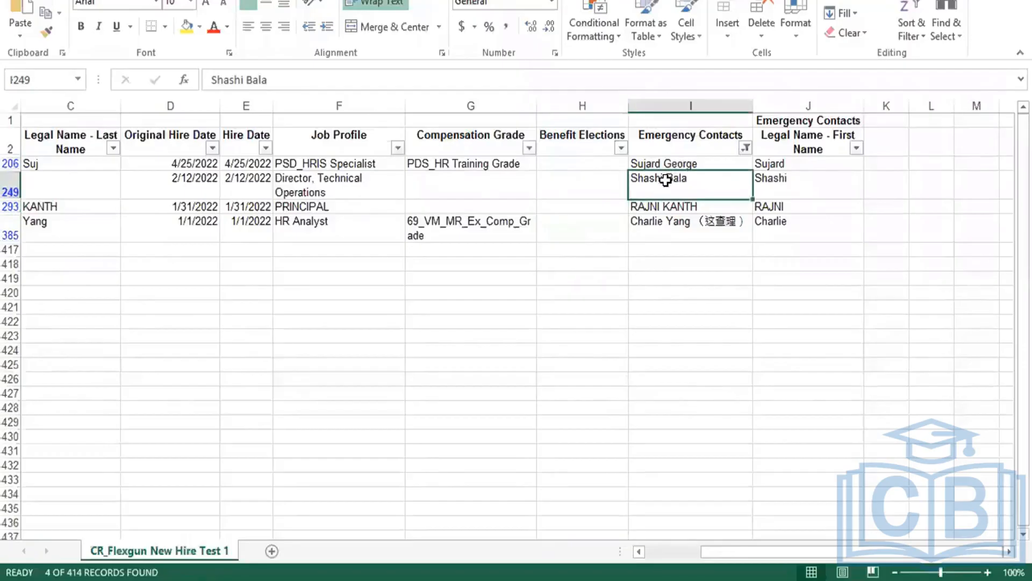
{"action": "left_click", "coordinate": [565, 216]}
{"action": "key", "text": "Right"}
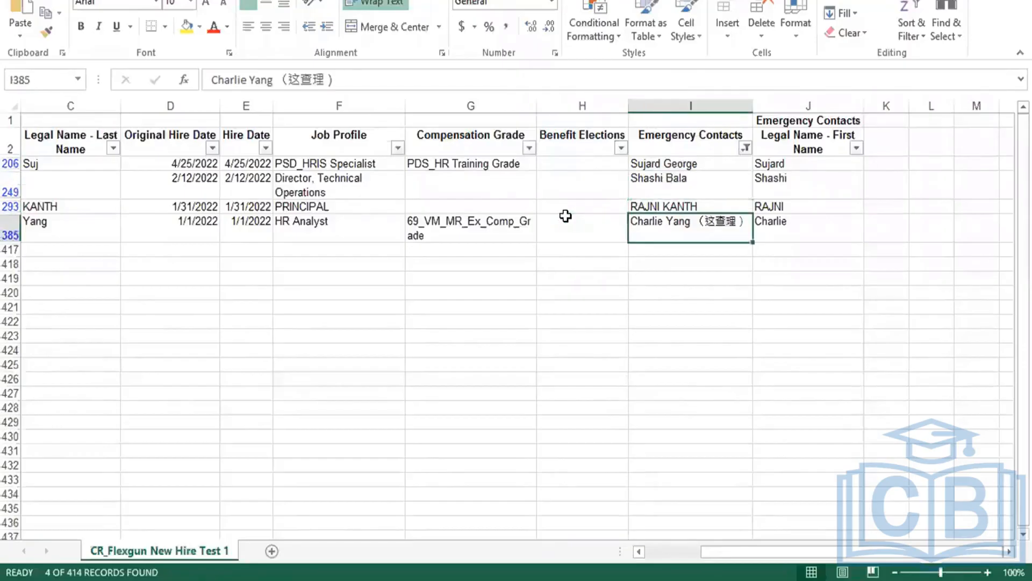
{"action": "left_click", "coordinate": [543, 229]}
{"action": "key", "text": "Up"}
{"action": "key", "text": "Up"}
{"action": "key", "text": "Up"}
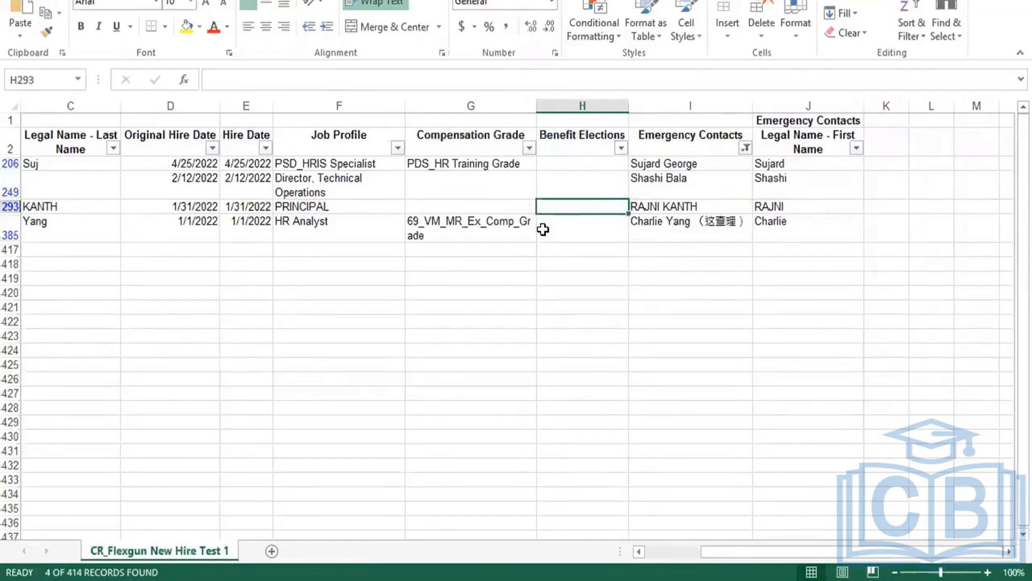
{"action": "key", "text": "Left"}
{"action": "key", "text": "Right"}
{"action": "key", "text": "Right"}
{"action": "key", "text": "Right"}
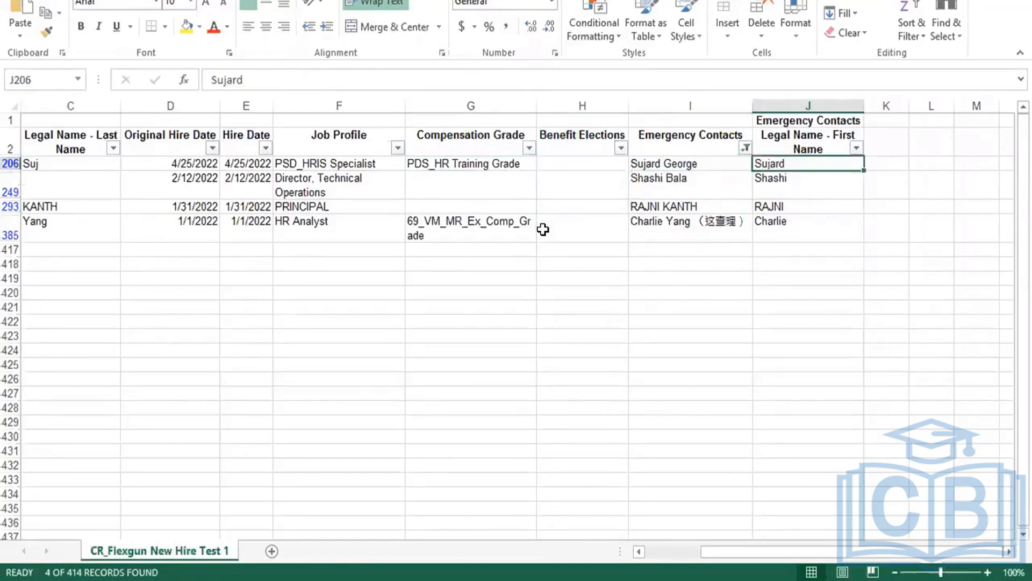
{"action": "key", "text": "Left"}
{"action": "key", "text": "Left"}
{"action": "key", "text": "Left"}
{"action": "key", "text": "Left"}
{"action": "key", "text": "Left"}
{"action": "key", "text": "Left"}
{"action": "key", "text": "Left"}
{"action": "key", "text": "Left"}
{"action": "key", "text": "Left"}
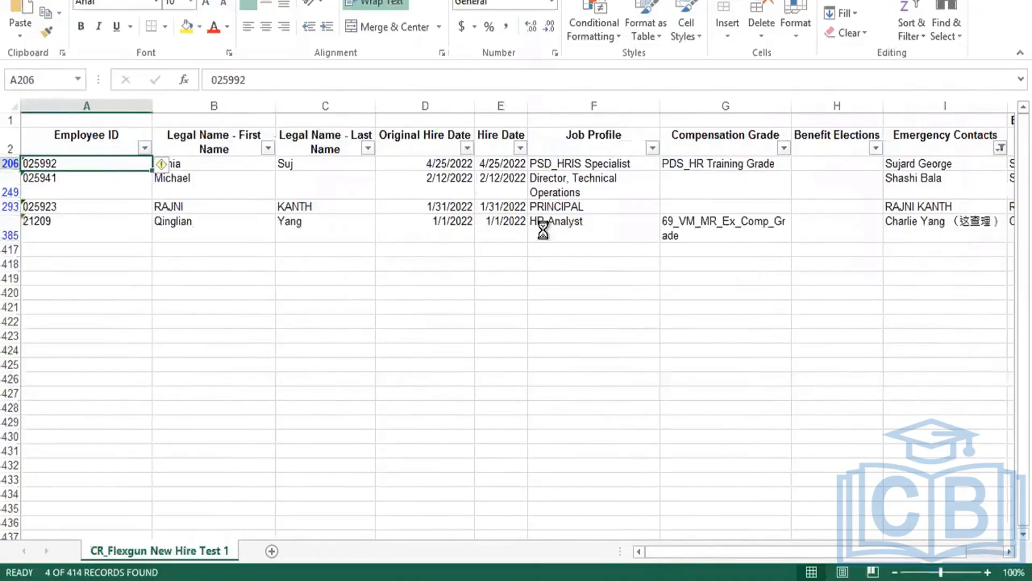
{"action": "key", "text": "ctrl+c"}
{"action": "left_click", "coordinate": [447, 292]}
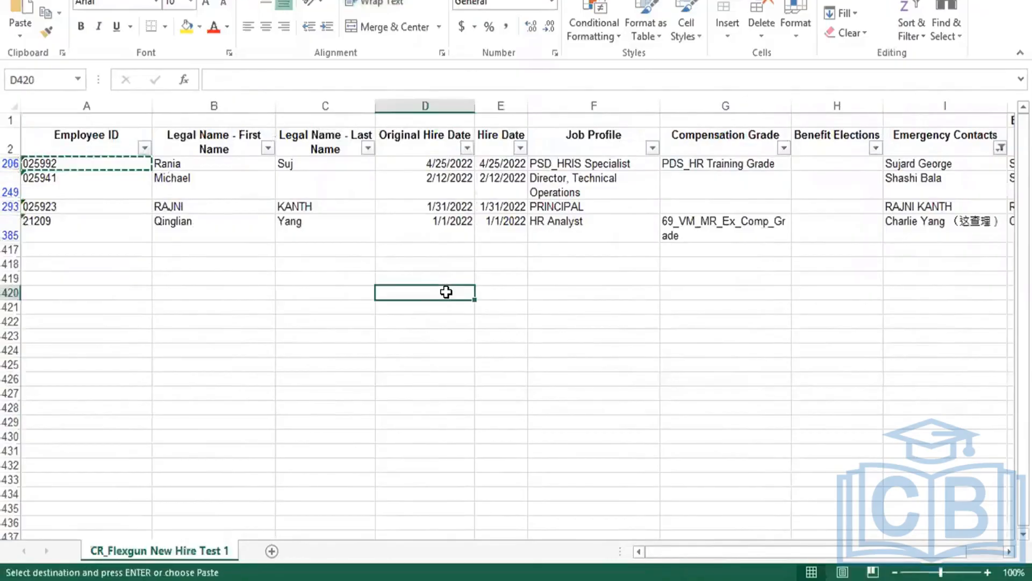
{"action": "left_click", "coordinate": [360, 290]}
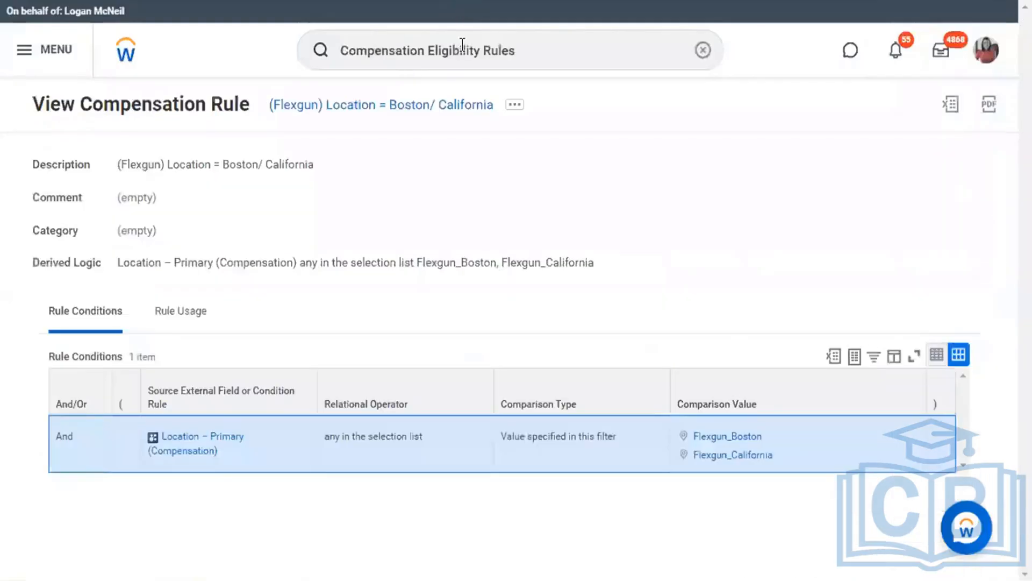
Search Workday for the target worker by name.
{"action": "left_click", "coordinate": [463, 44]}
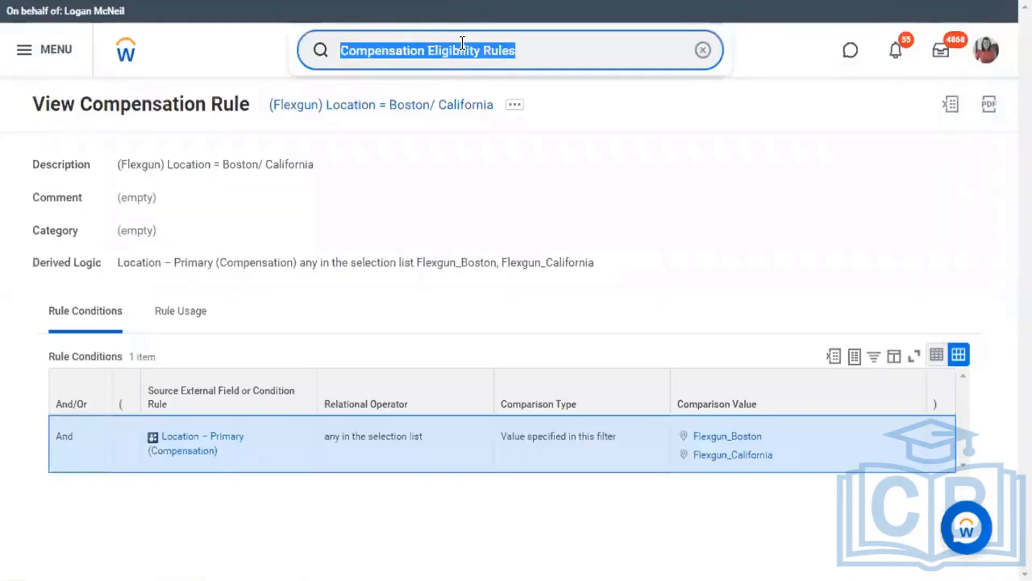
{"action": "type", "text": "c"}
{"action": "key", "text": "BackSpace"}
{"action": "type", "text": "magic"}
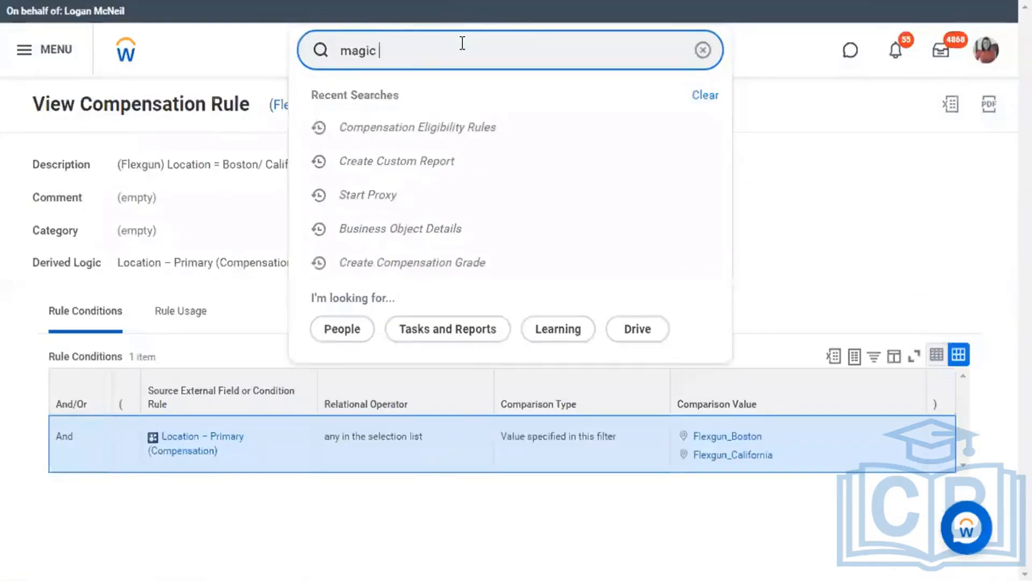
{"action": "type", "text": " mike"}
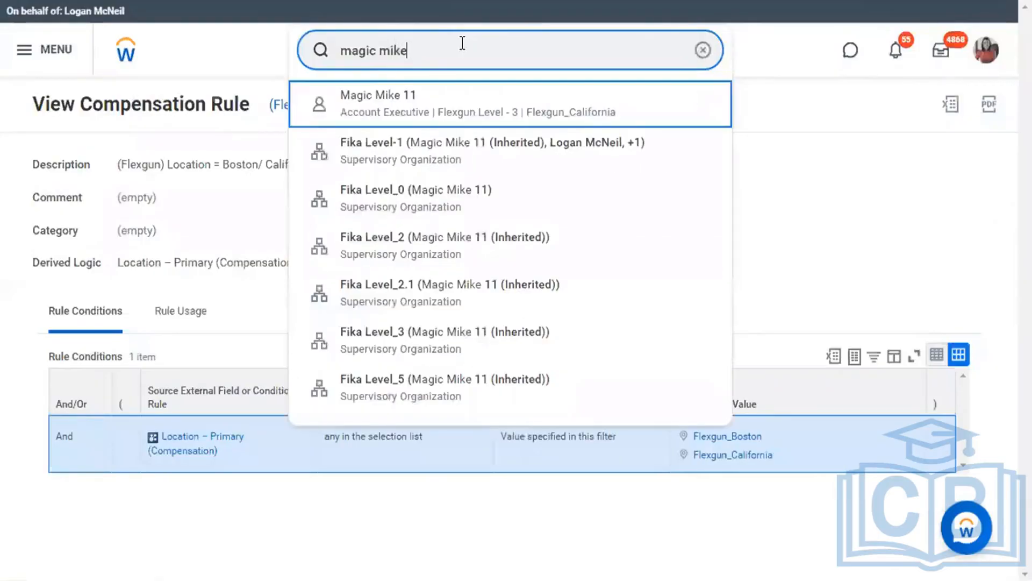
{"action": "key", "text": "Return"}
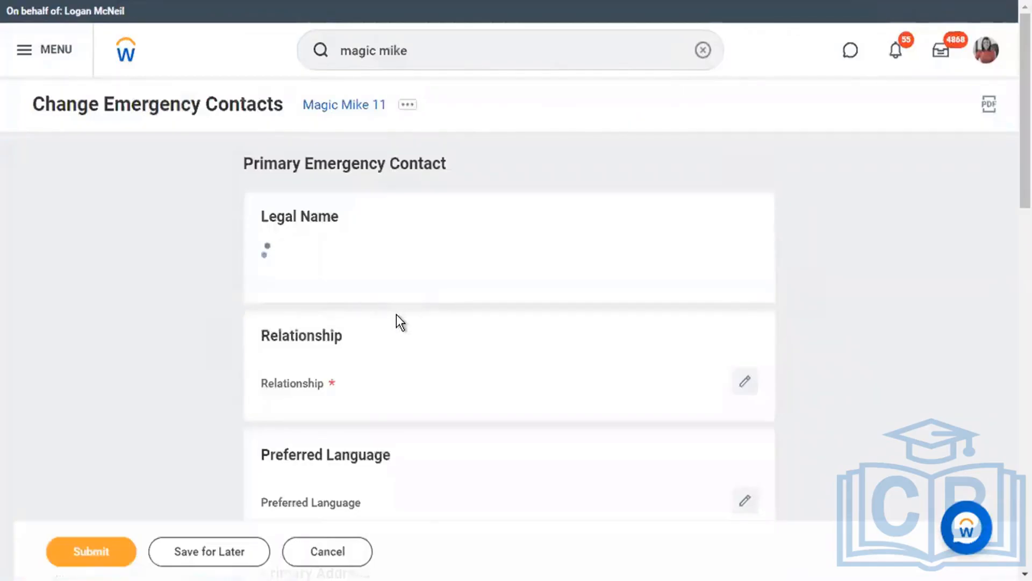
Enter the emergency contact's first and last name and set the relationship to Parent.
{"action": "scroll", "coordinate": [398, 388], "scroll_direction": "down", "scroll_amount": 5}
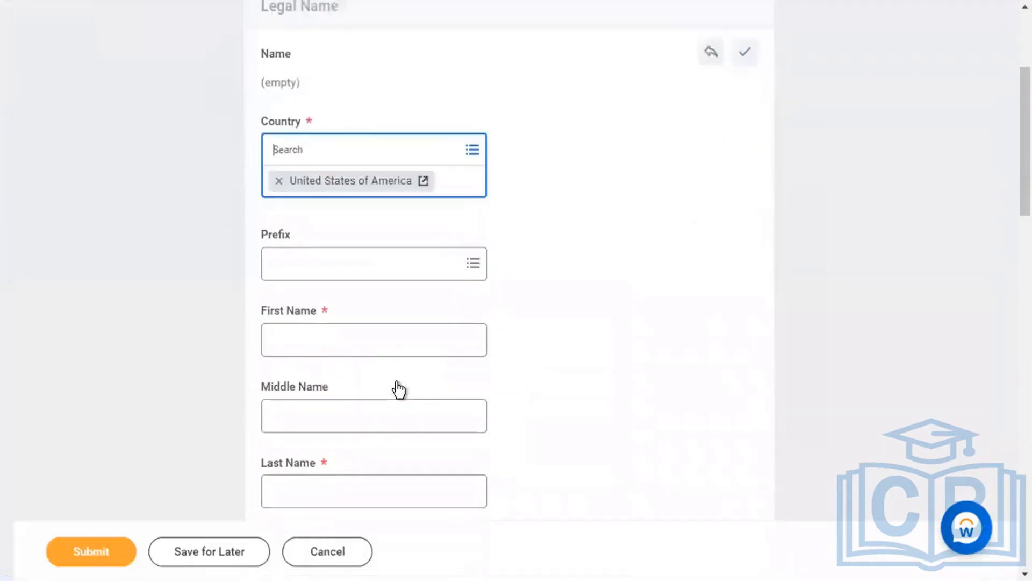
{"action": "left_click", "coordinate": [397, 338]}
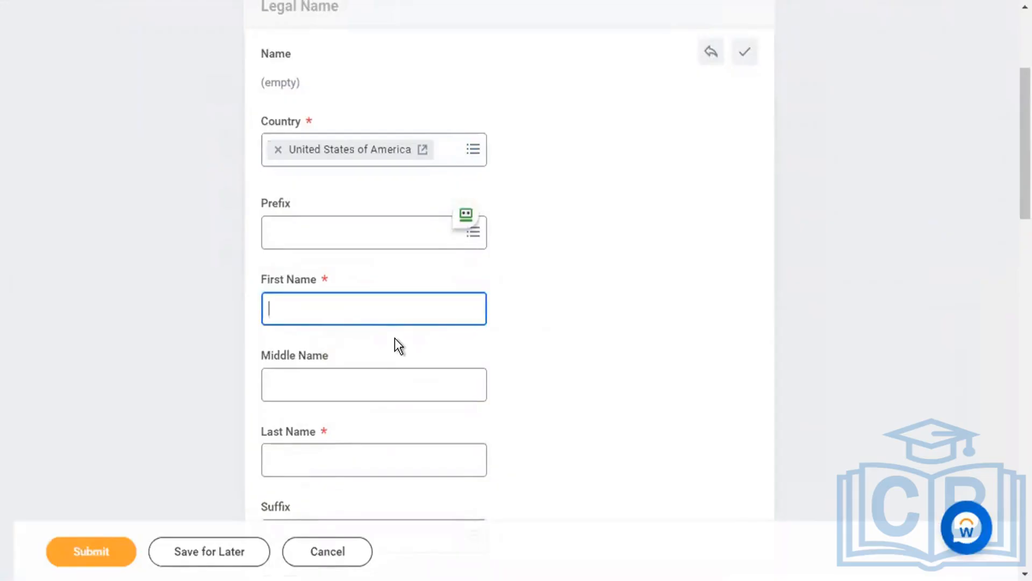
{"action": "type", "text": "Tupac"}
{"action": "key", "text": "Tab"}
{"action": "key", "text": "Tab"}
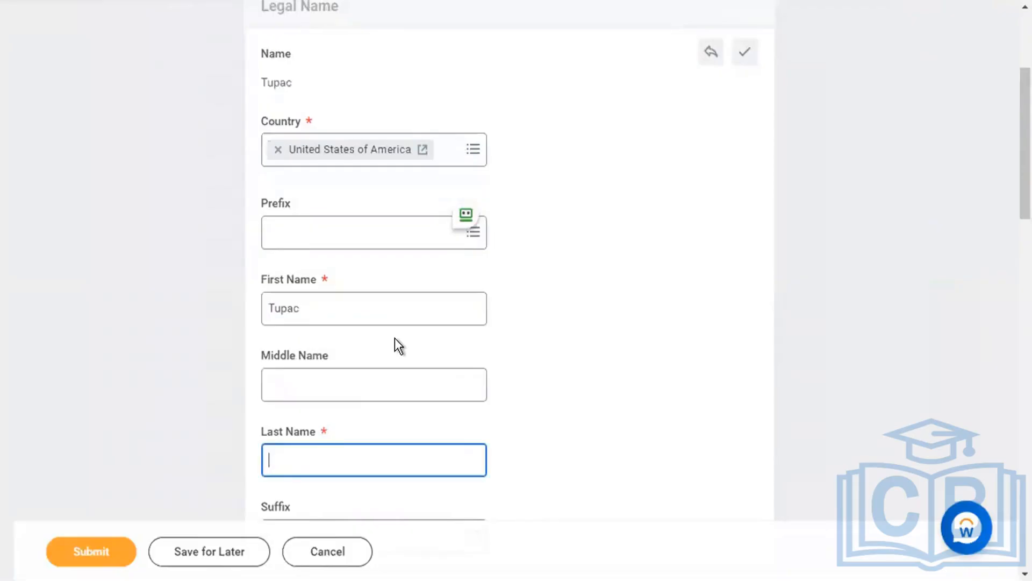
{"action": "type", "text": "11"}
{"action": "scroll", "coordinate": [395, 337], "scroll_direction": "down", "scroll_amount": 3}
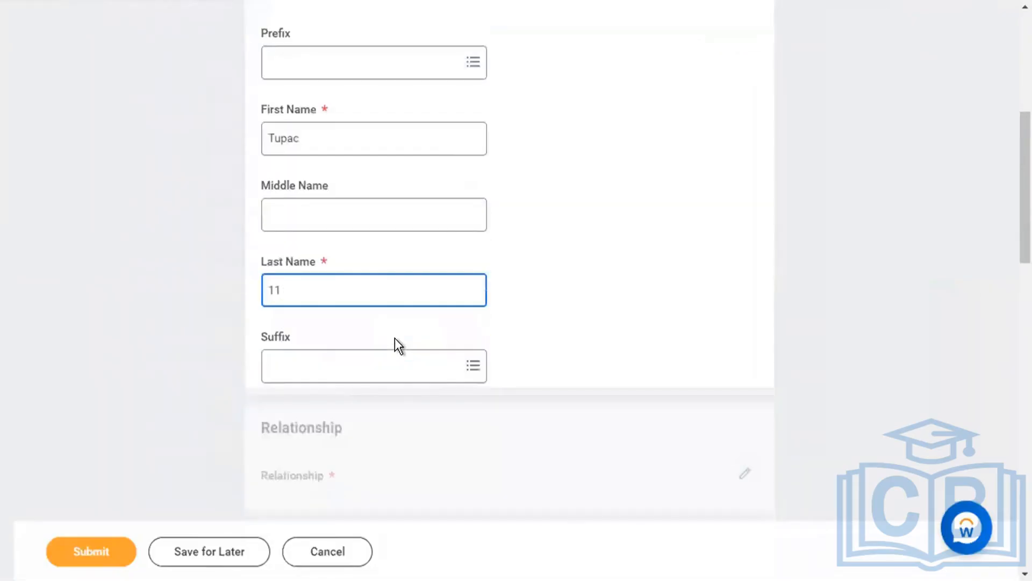
{"action": "scroll", "coordinate": [380, 357], "scroll_direction": "down", "scroll_amount": 3}
{"action": "left_click", "coordinate": [424, 334]}
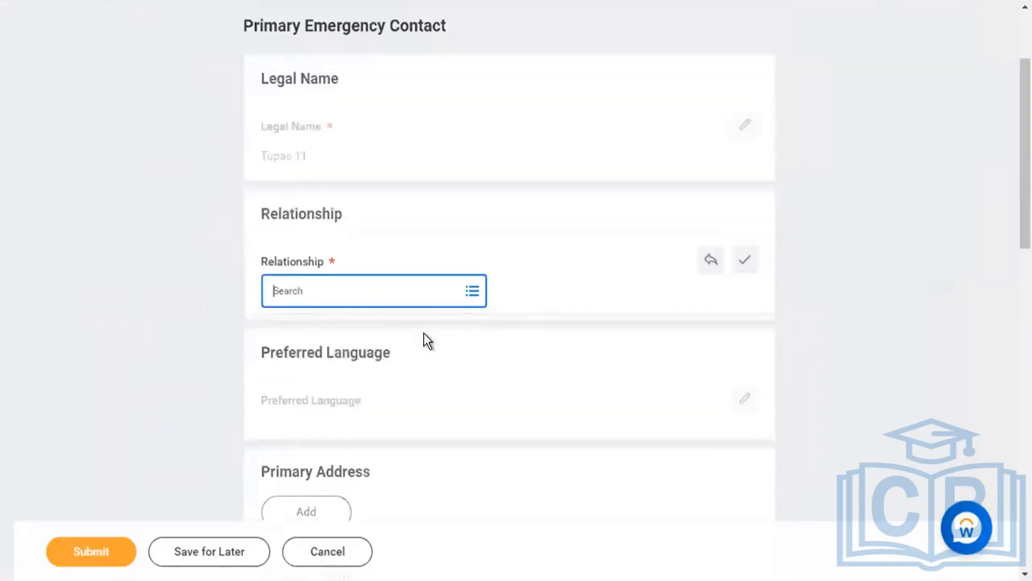
{"action": "left_click", "coordinate": [466, 290]}
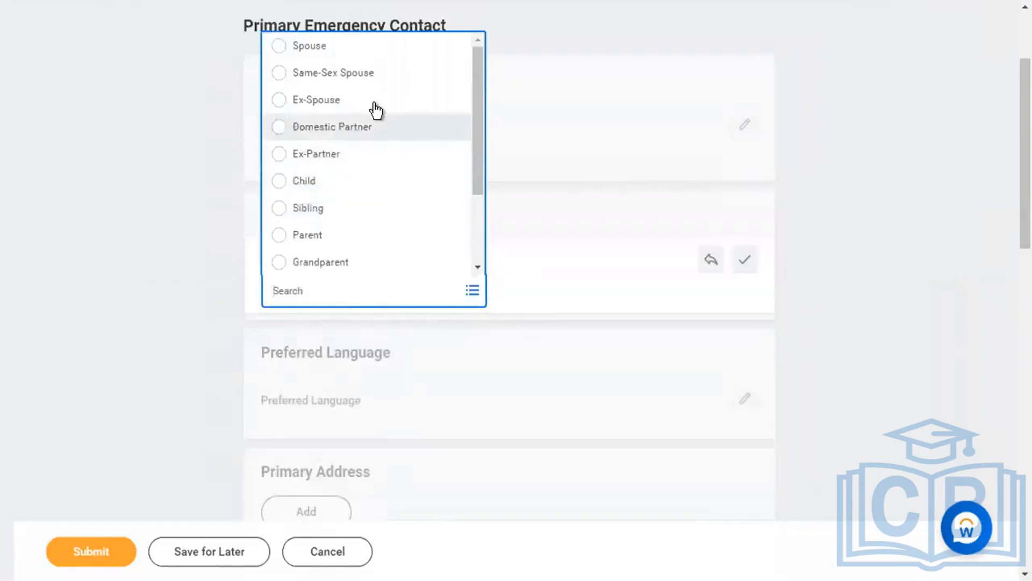
{"action": "left_click", "coordinate": [376, 238]}
Add a primary Mobile phone number for the contact and submit the changes.
{"action": "scroll", "coordinate": [392, 438], "scroll_direction": "down", "scroll_amount": 9}
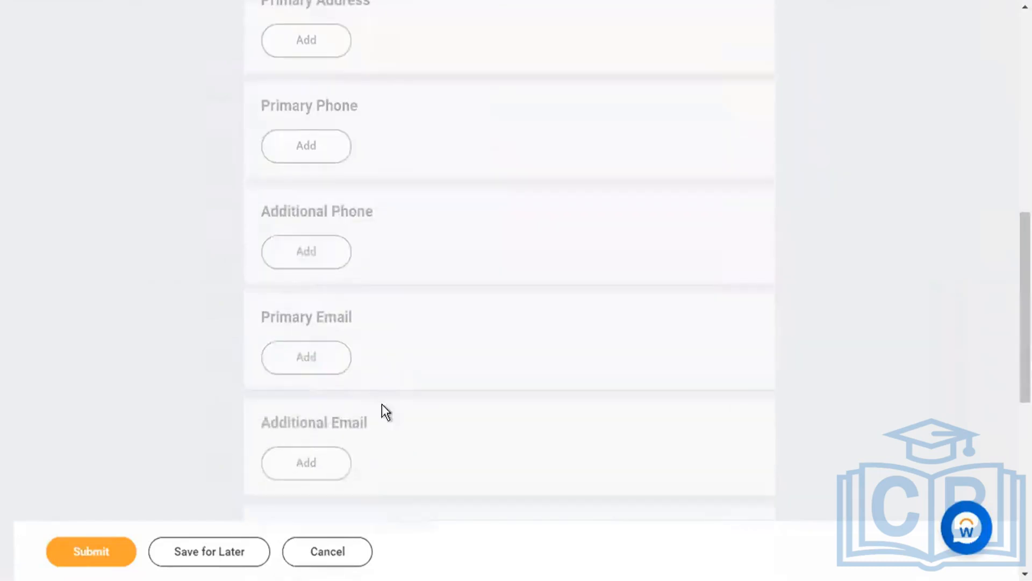
{"action": "left_click", "coordinate": [331, 256]}
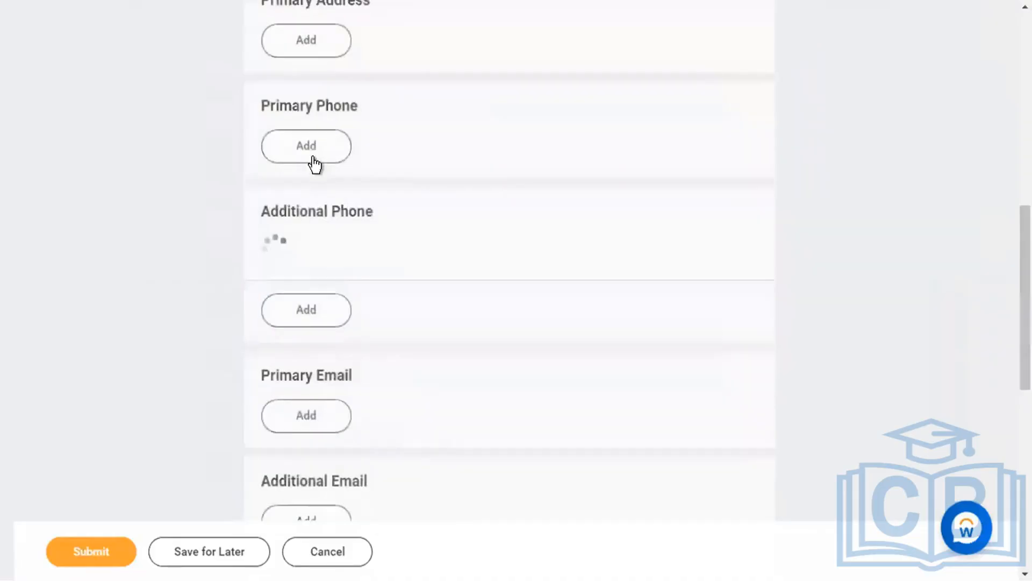
{"action": "left_click", "coordinate": [315, 154]}
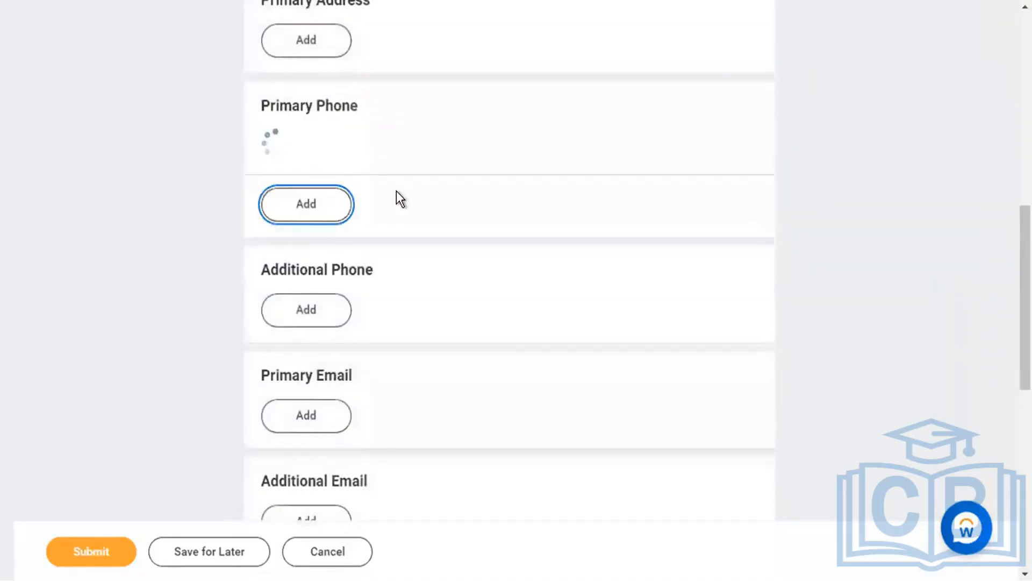
{"action": "left_click", "coordinate": [370, 390]}
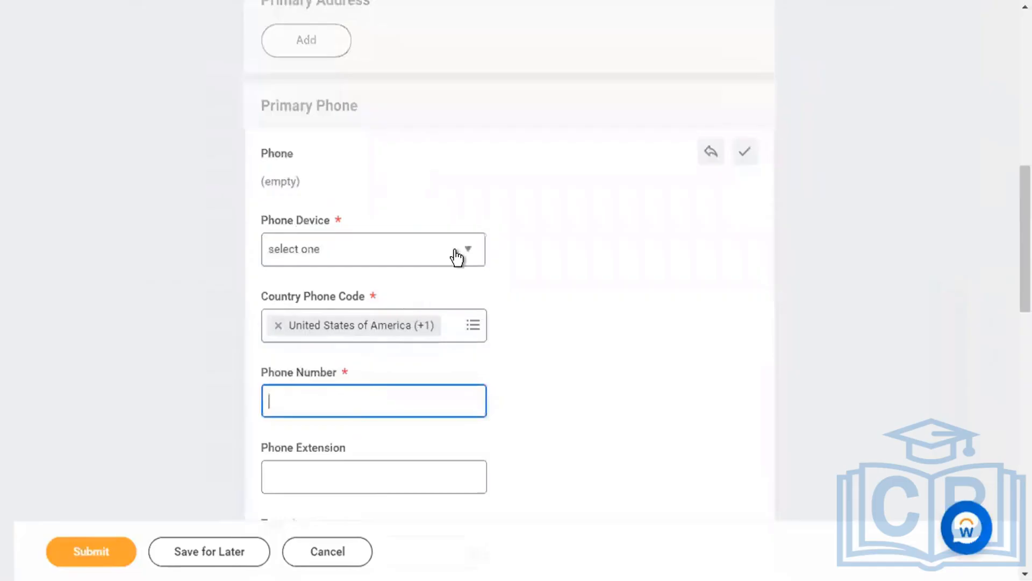
{"action": "left_click", "coordinate": [460, 254]}
{"action": "left_click", "coordinate": [383, 360]}
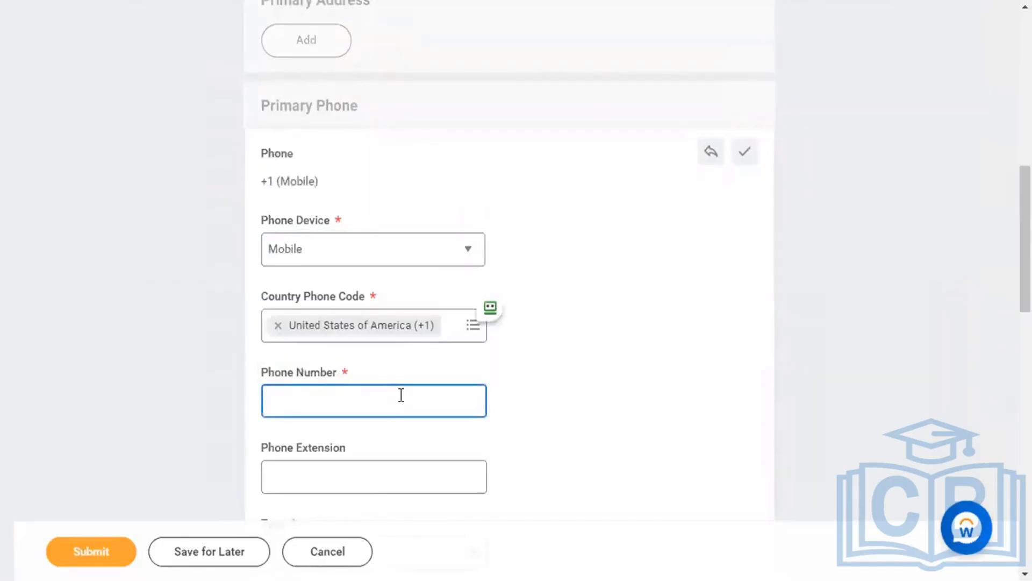
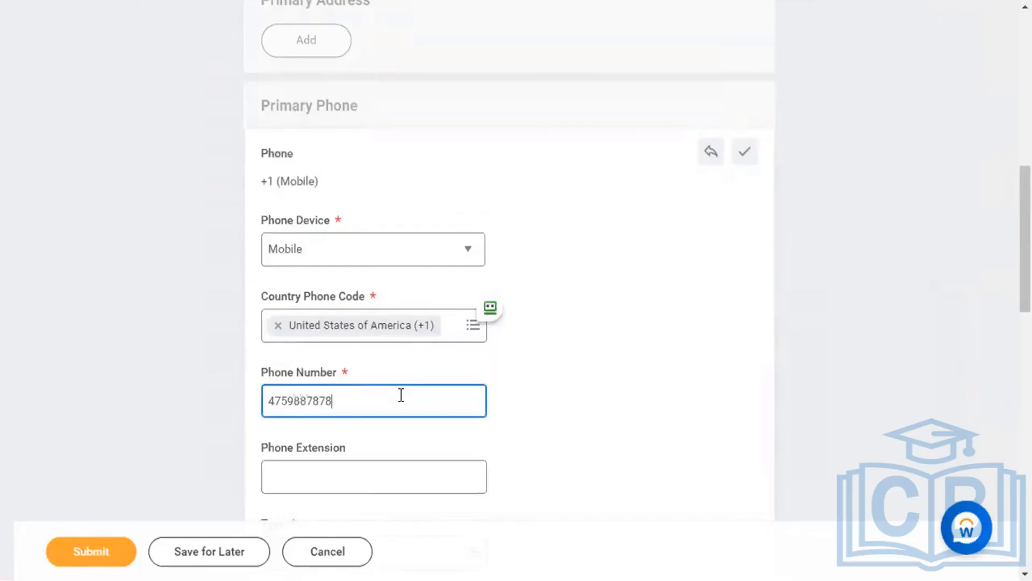
{"action": "scroll", "coordinate": [402, 395], "scroll_direction": "down", "scroll_amount": 5}
{"action": "left_click", "coordinate": [82, 552]}
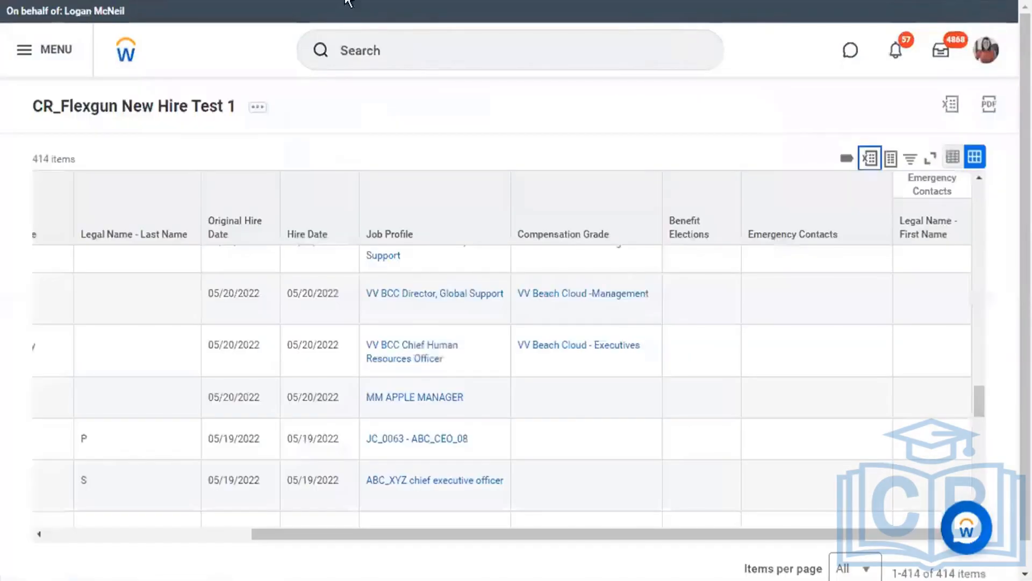
{"action": "scroll", "coordinate": [416, 356], "scroll_direction": "left", "scroll_amount": 5}
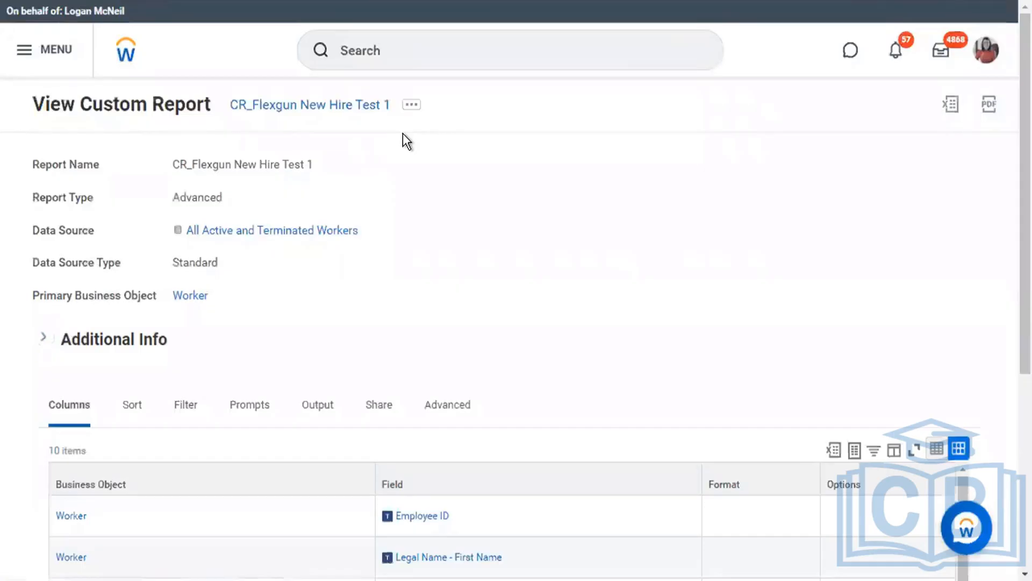
{"action": "left_click", "coordinate": [130, 415]}
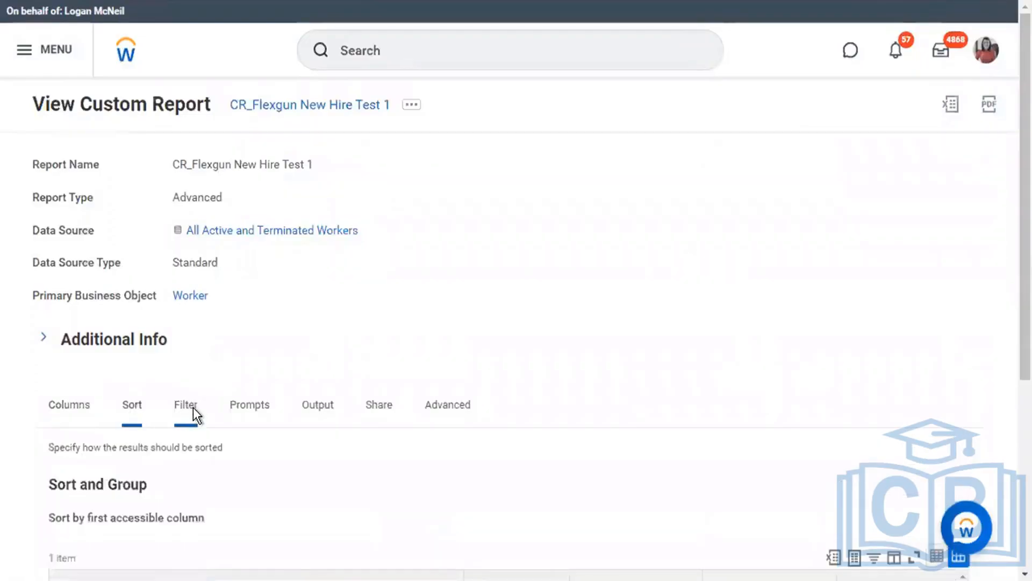
{"action": "left_click", "coordinate": [192, 407]}
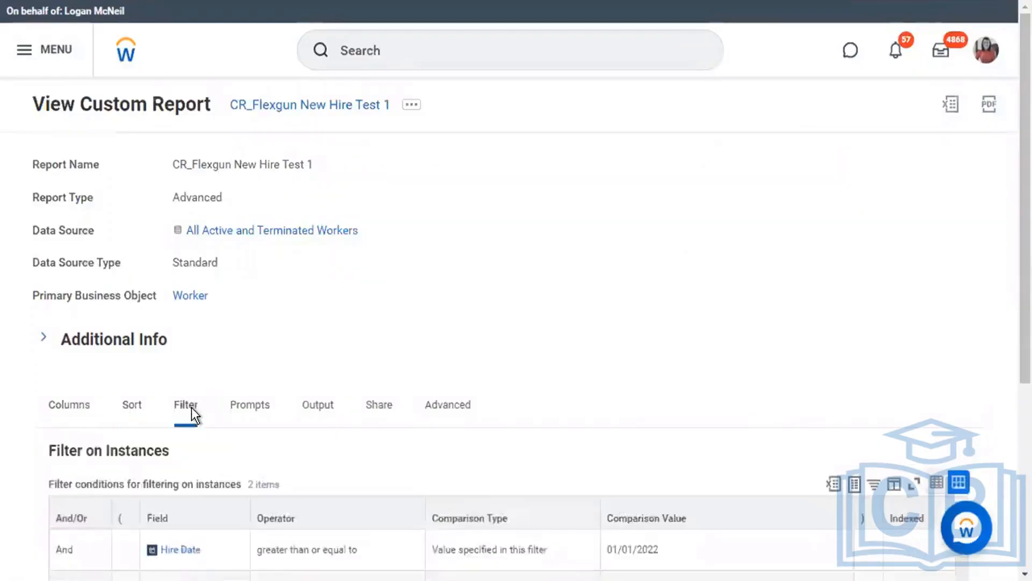
{"action": "left_click", "coordinate": [249, 417]}
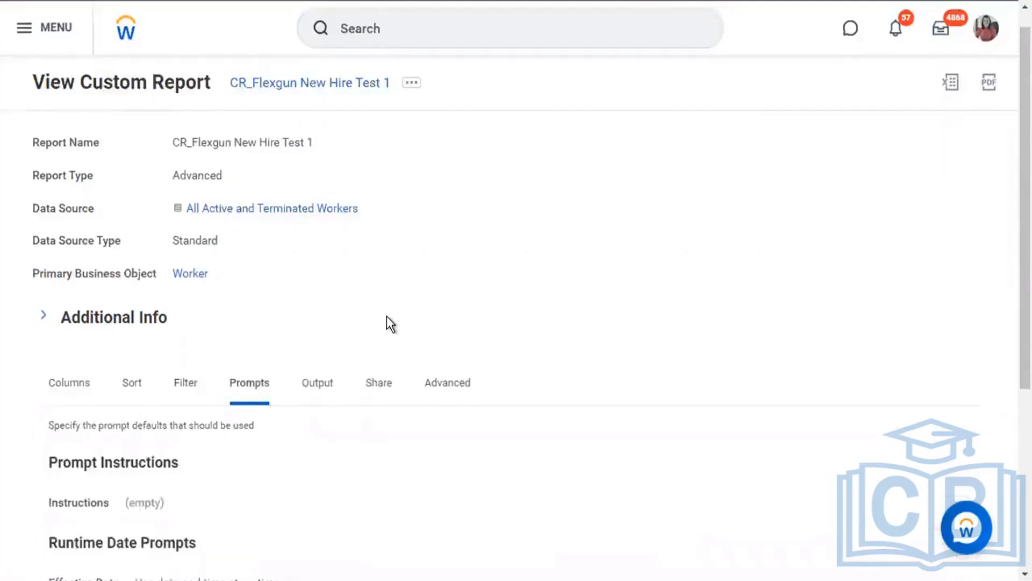
{"action": "scroll", "coordinate": [386, 321], "scroll_direction": "down", "scroll_amount": 5}
{"action": "left_click", "coordinate": [184, 176]}
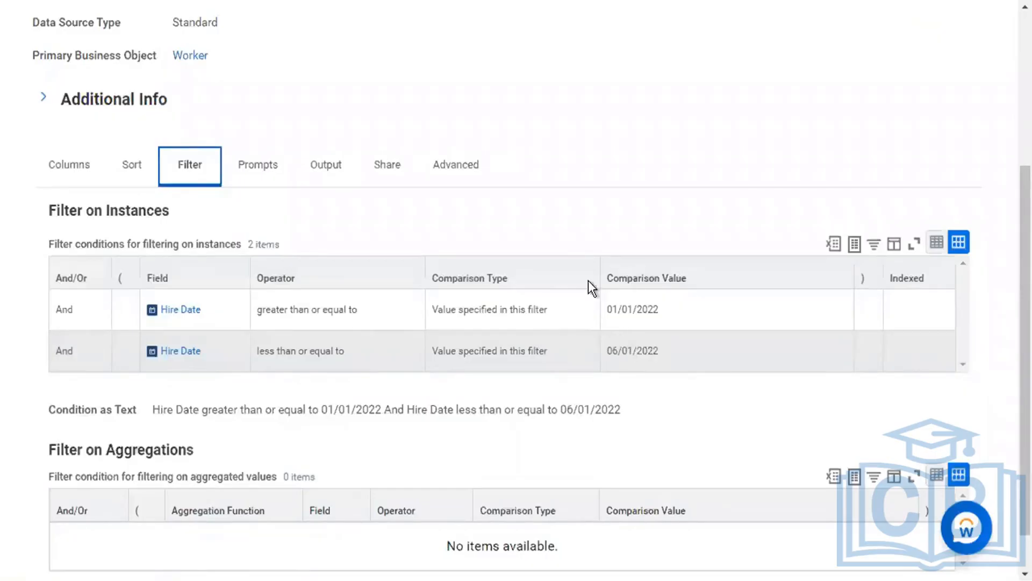
{"action": "left_click", "coordinate": [565, 236]}
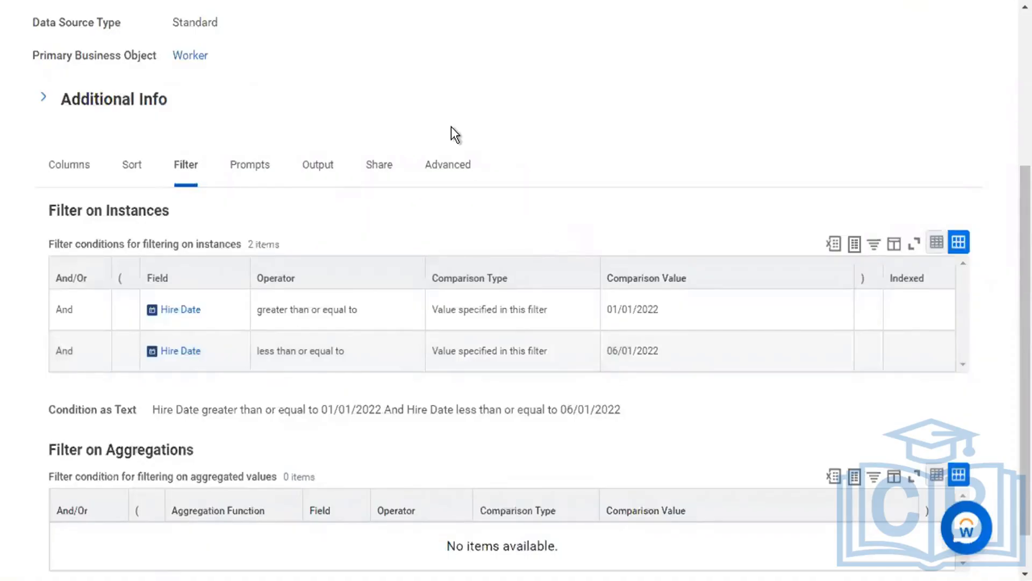
{"action": "scroll", "coordinate": [446, 121], "scroll_direction": "up", "scroll_amount": 5}
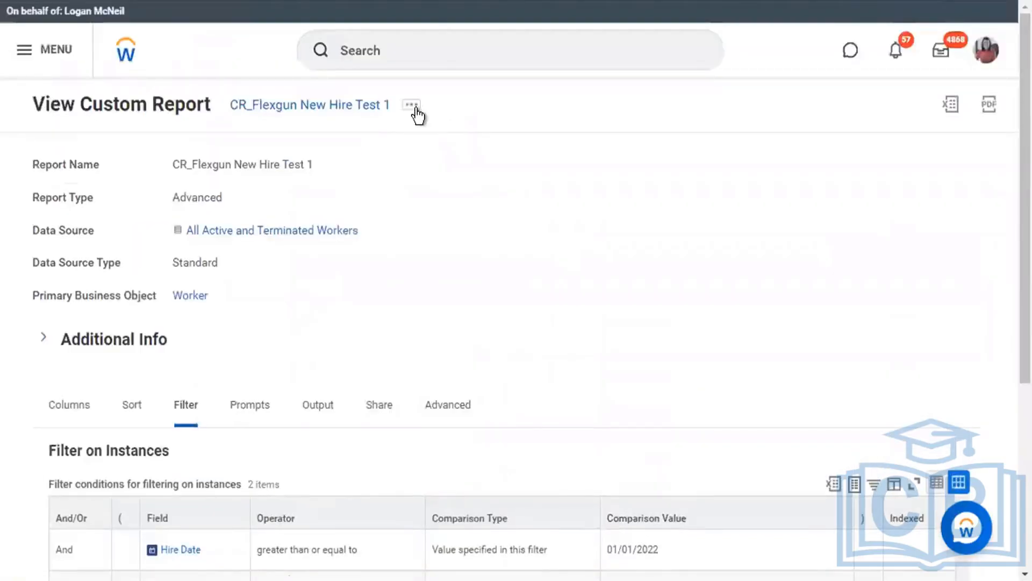
Edit the custom report and set the Hire Date start bound to Today - 6 Months.
{"action": "left_click", "coordinate": [415, 112]}
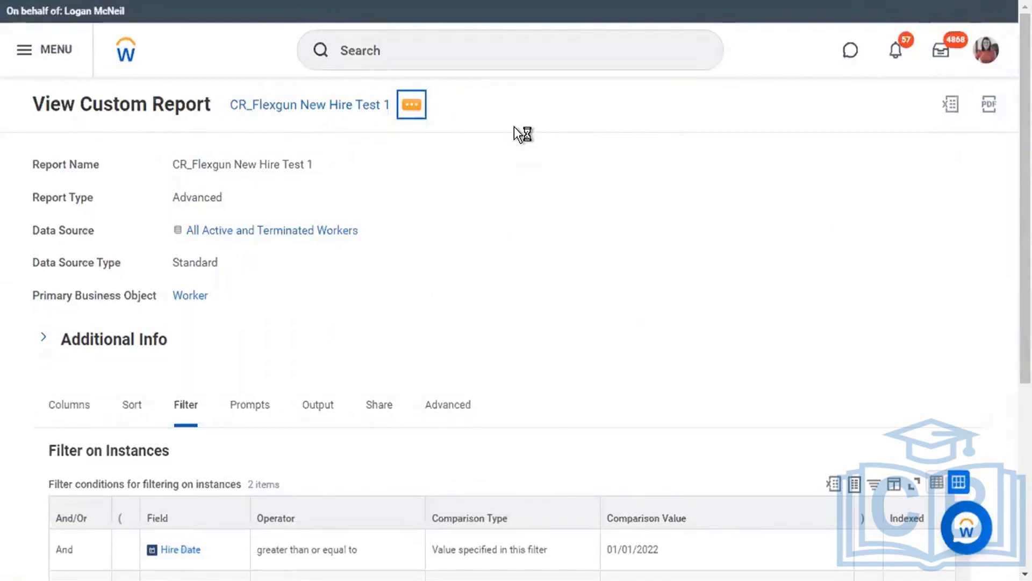
{"action": "mouse_move", "coordinate": [550, 175]}
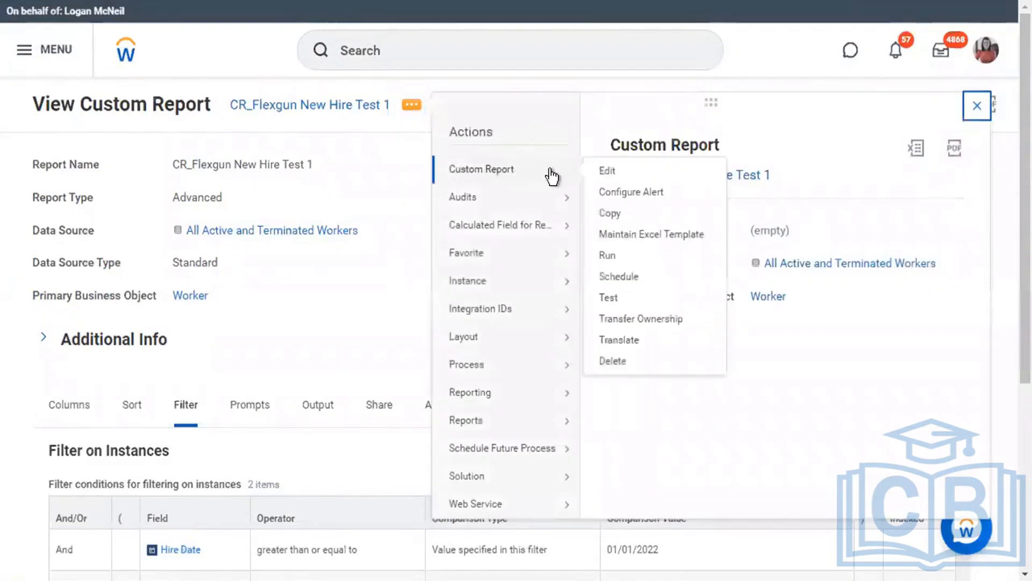
{"action": "left_click", "coordinate": [626, 173]}
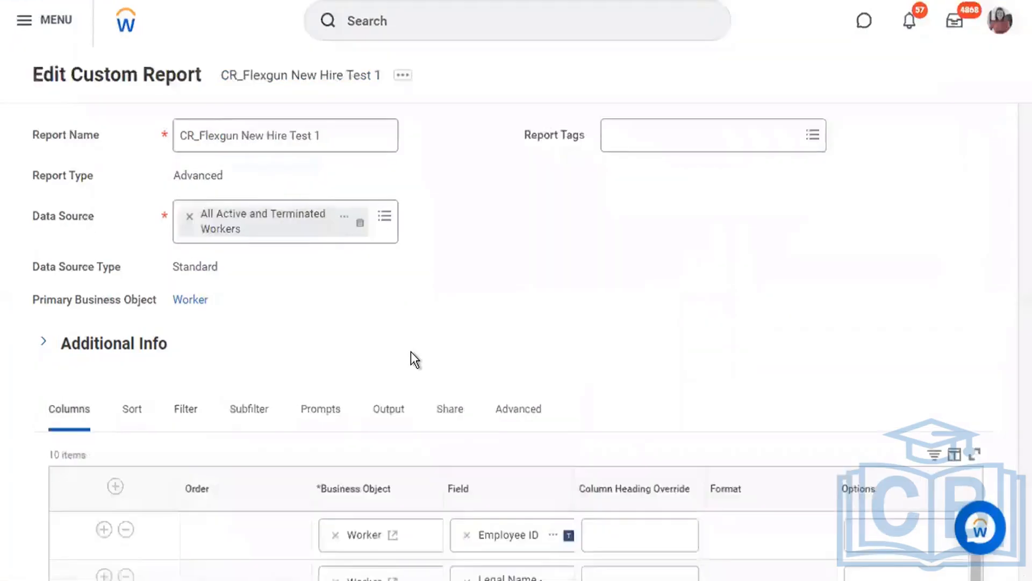
{"action": "scroll", "coordinate": [410, 351], "scroll_direction": "down", "scroll_amount": 5}
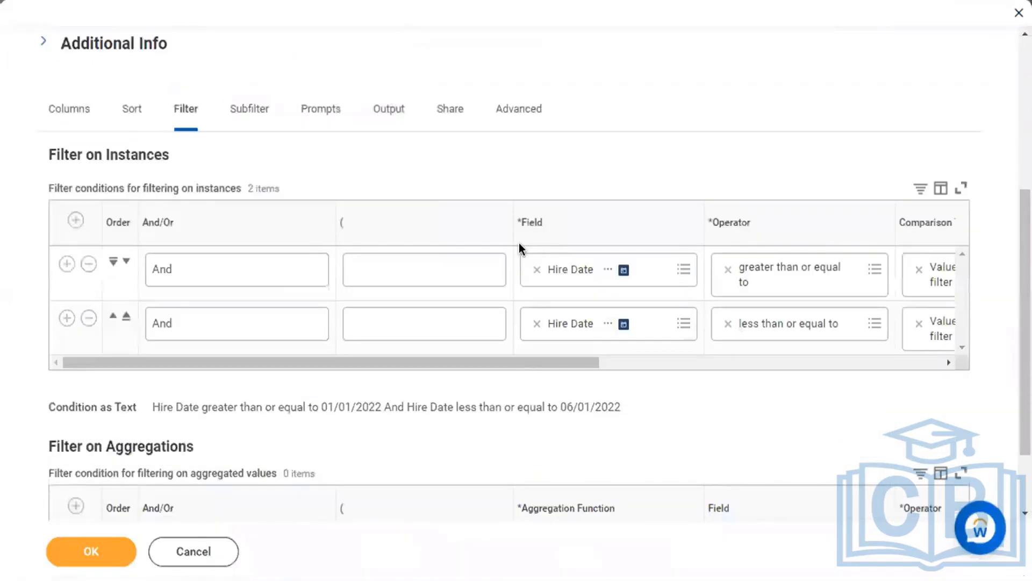
{"action": "left_click", "coordinate": [668, 363]}
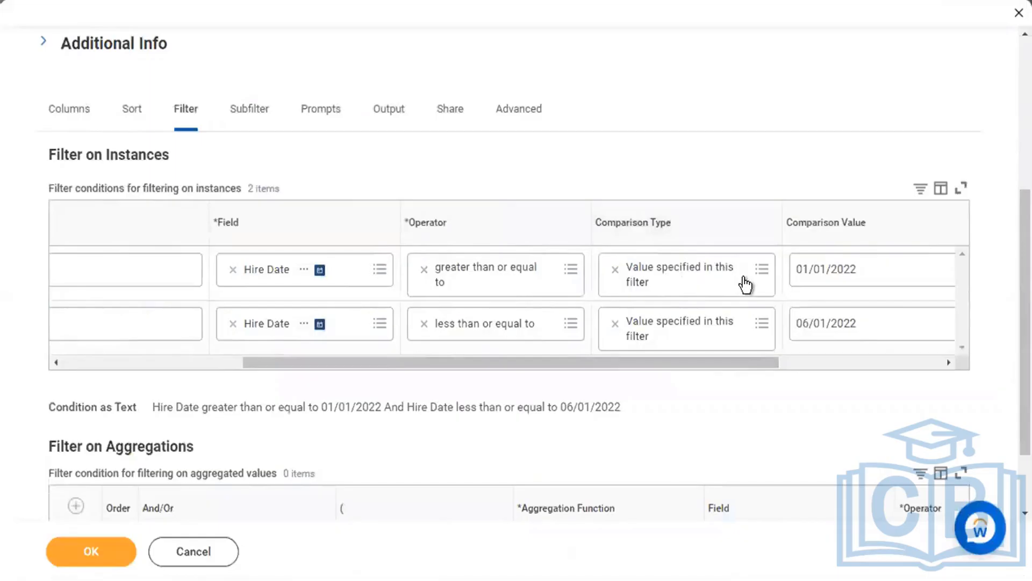
{"action": "left_click", "coordinate": [745, 285]}
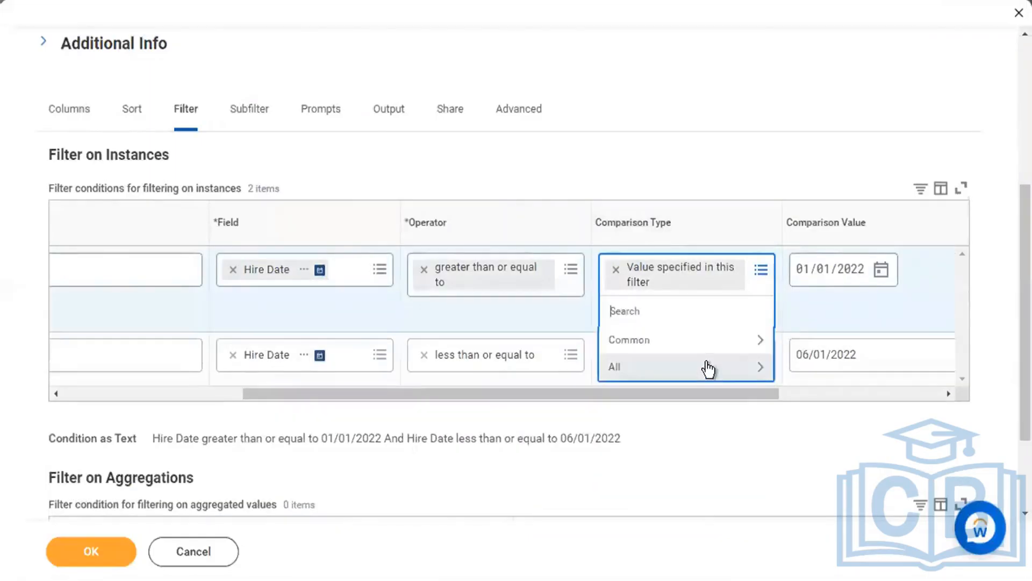
{"action": "left_click", "coordinate": [706, 365]}
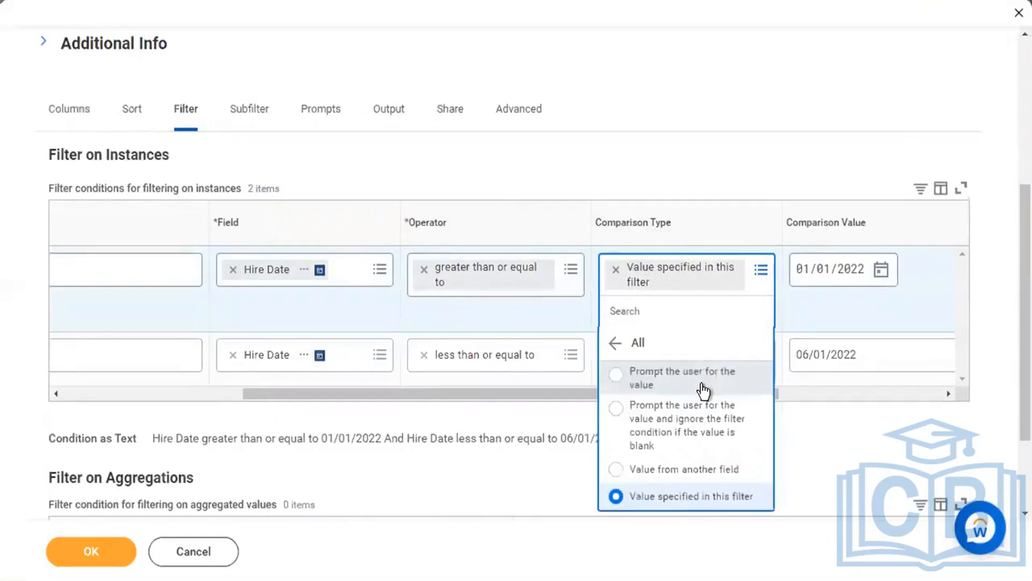
{"action": "left_click", "coordinate": [690, 472]}
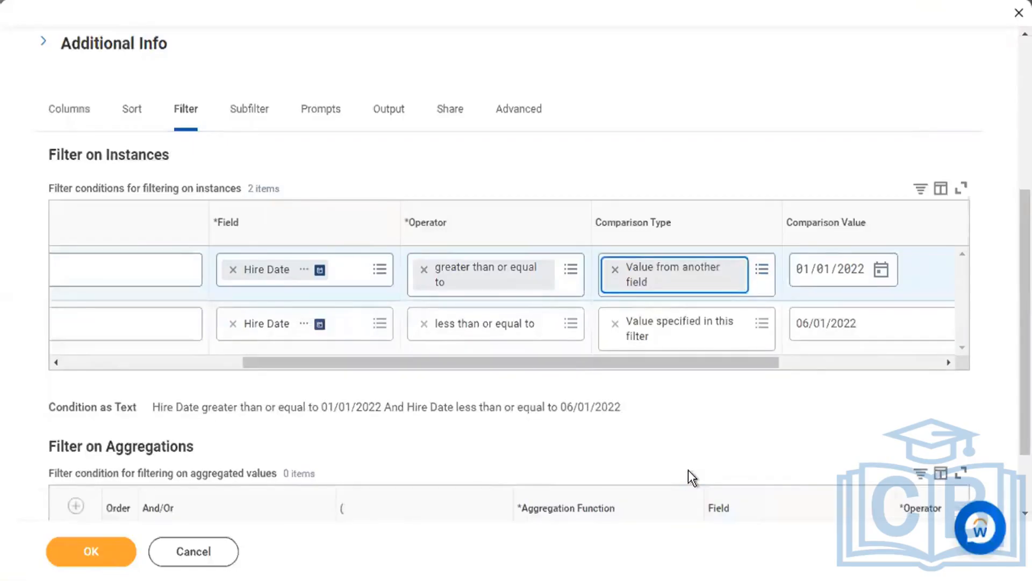
{"action": "left_click", "coordinate": [819, 271]}
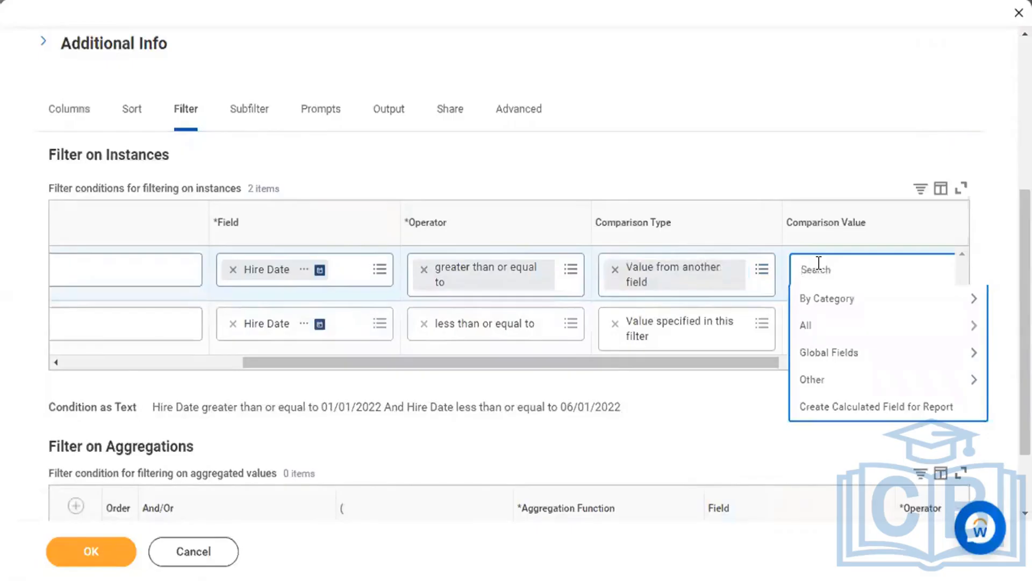
{"action": "type", "text": "6 month"}
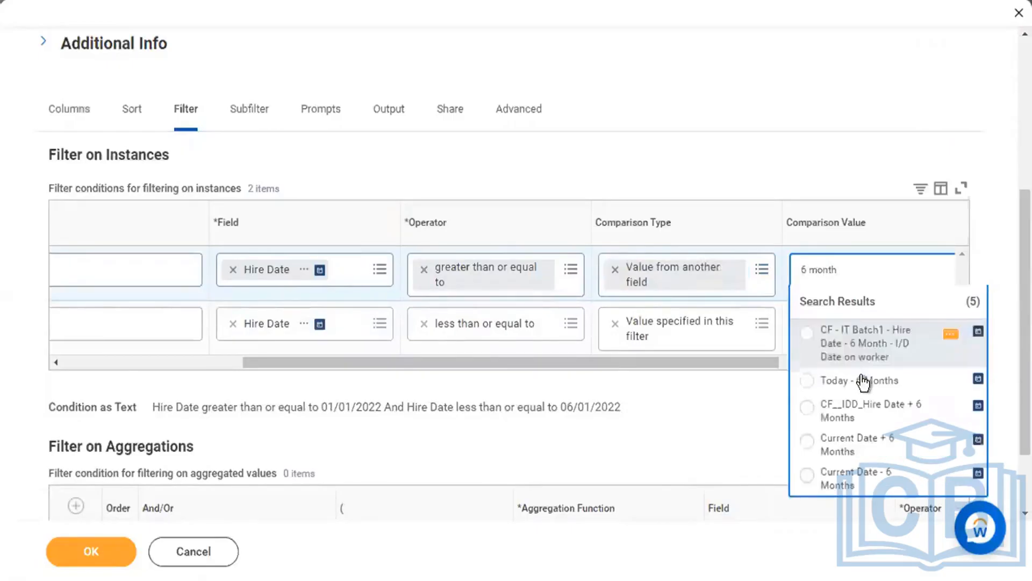
{"action": "left_click", "coordinate": [864, 382]}
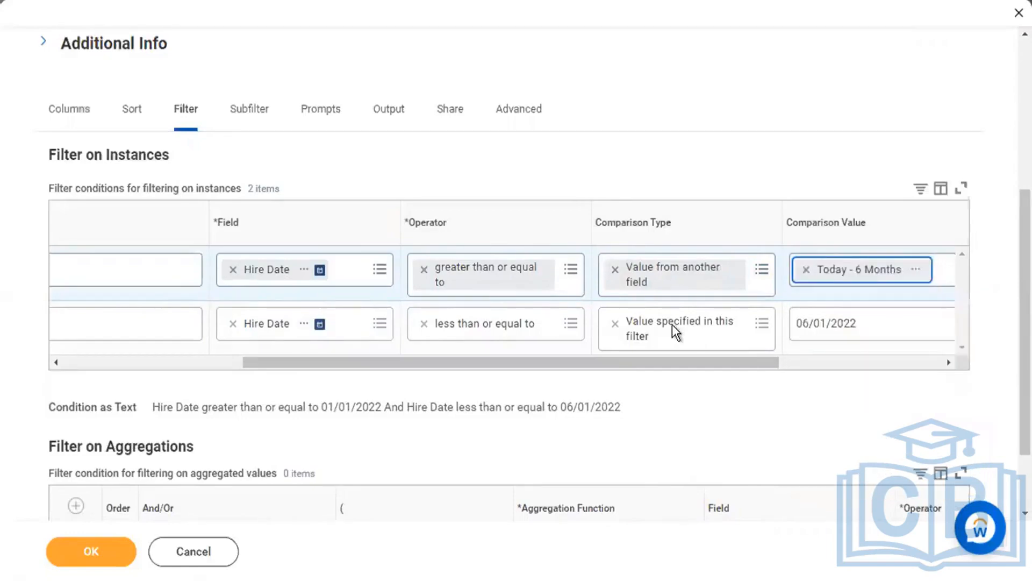
Set the Hire Date end bound to Today (System) using Value from another field.
{"action": "left_click", "coordinate": [734, 336]}
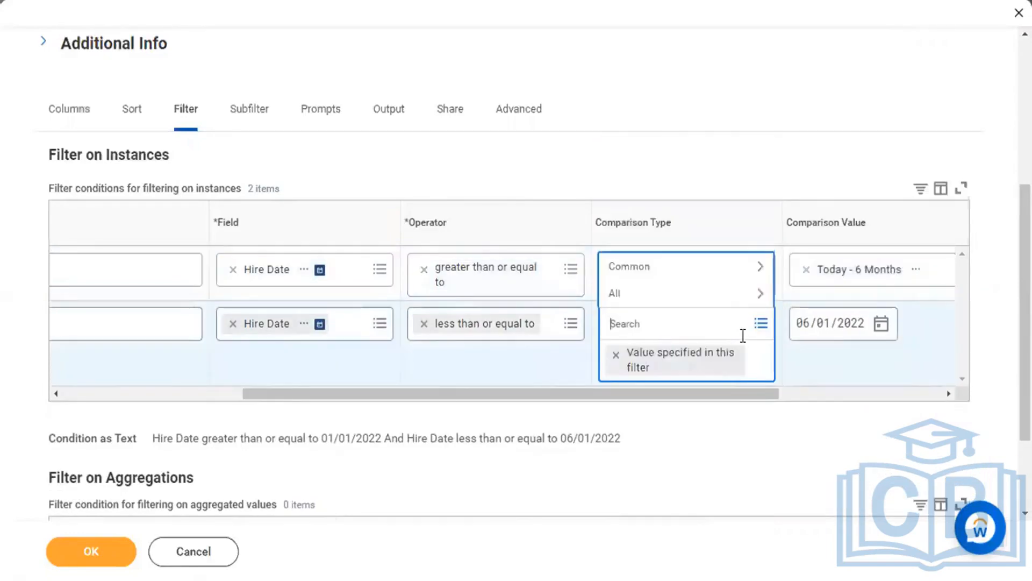
{"action": "left_click", "coordinate": [743, 301]}
{"action": "left_click", "coordinate": [724, 271]}
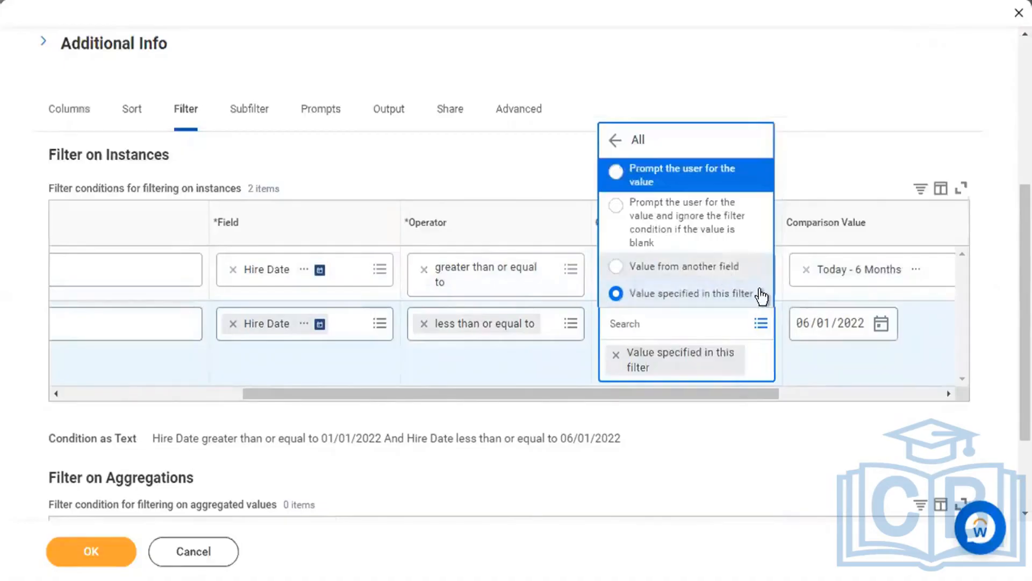
{"action": "left_click", "coordinate": [859, 325]}
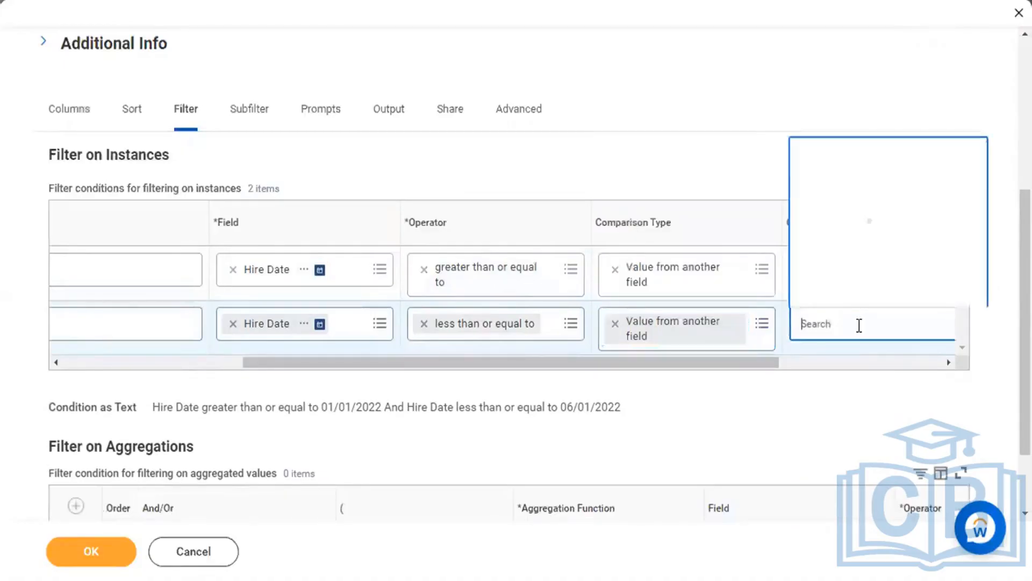
{"action": "type", "text": "today"}
{"action": "key", "text": "Return"}
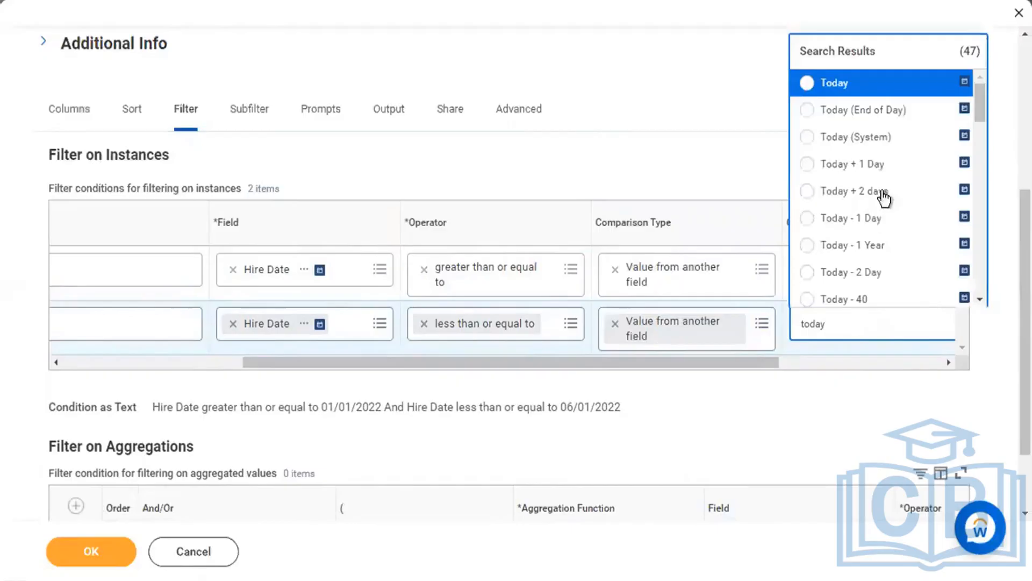
{"action": "left_click", "coordinate": [882, 137]}
{"action": "left_click_drag", "start_coordinate": [645, 363], "coordinate": [698, 362]}
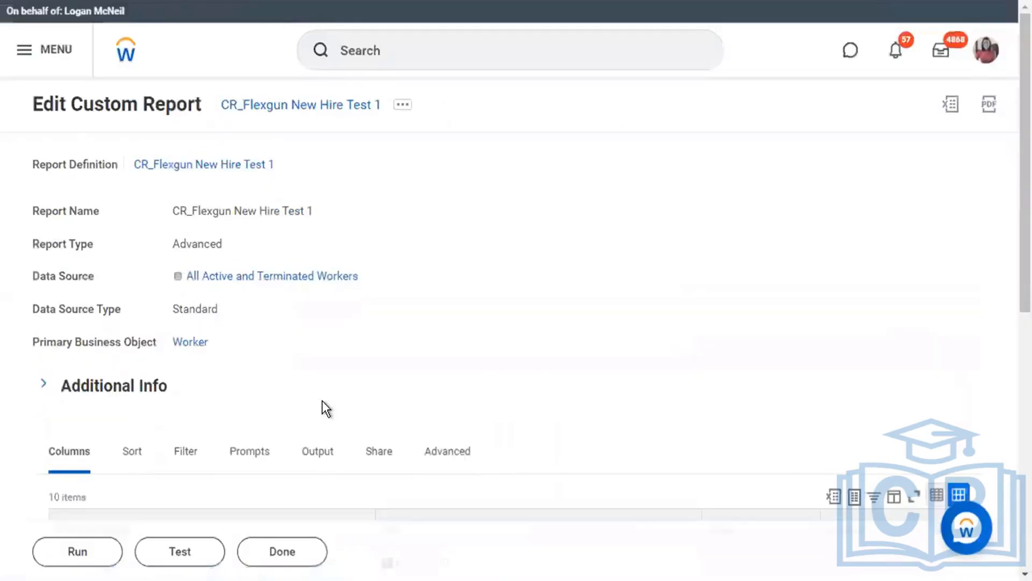
Check the relative Hire Date filter conditions and run the report, returning 2296 items.
{"action": "scroll", "coordinate": [290, 382], "scroll_direction": "down", "scroll_amount": 2}
{"action": "left_click", "coordinate": [185, 320]}
{"action": "scroll", "coordinate": [537, 274], "scroll_direction": "down", "scroll_amount": 4}
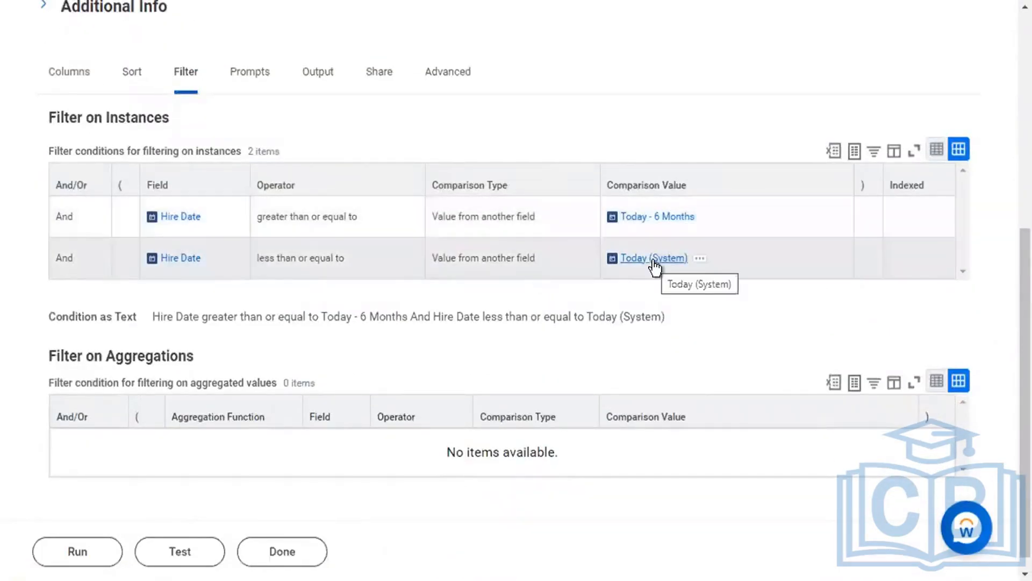
{"action": "left_click", "coordinate": [82, 555]}
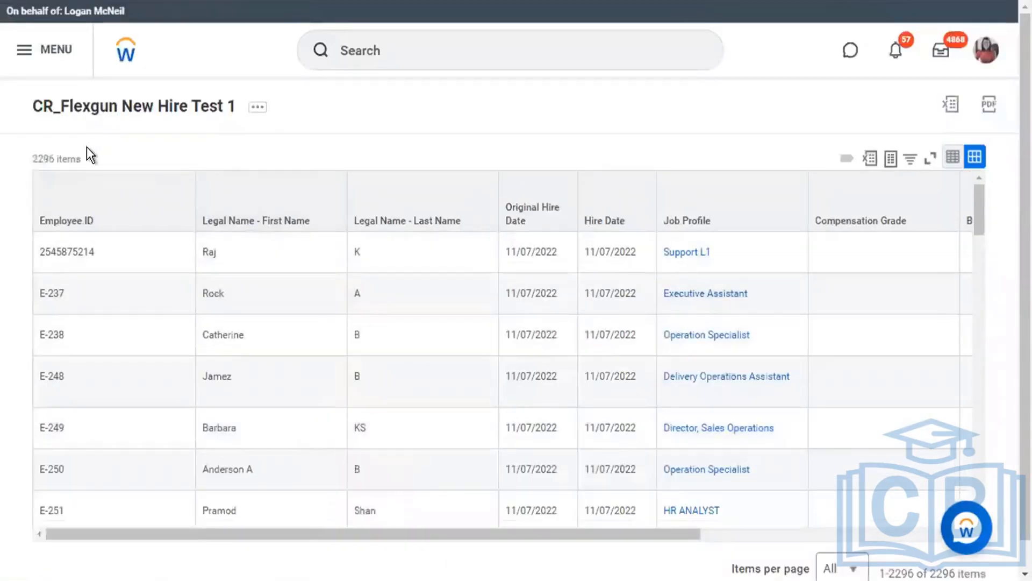
Highlight the 2296 items count and bring up the Hire Date column's sort and filter menu.
{"action": "left_click_drag", "start_coordinate": [85, 157], "coordinate": [27, 156]}
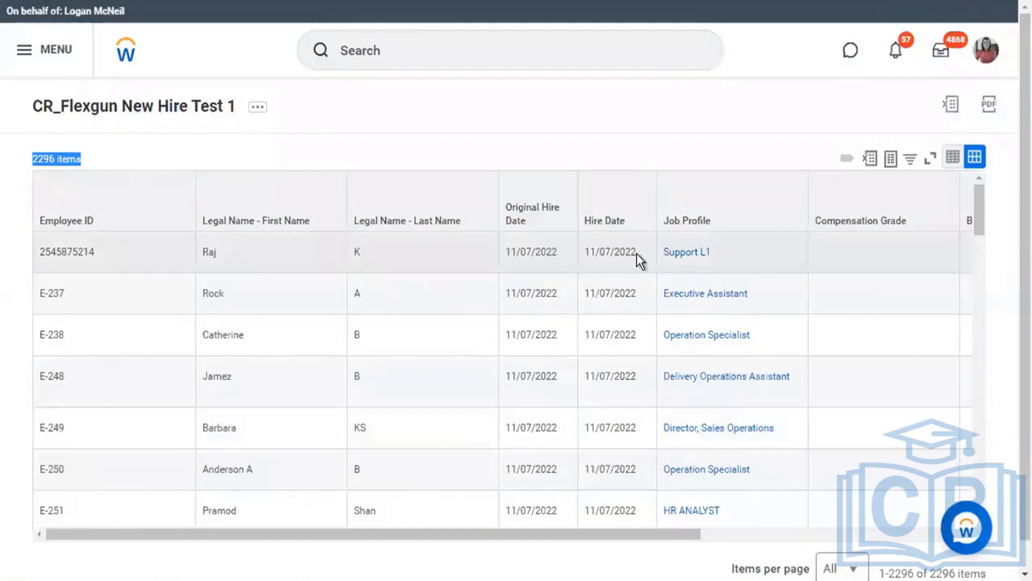
{"action": "left_click", "coordinate": [628, 223]}
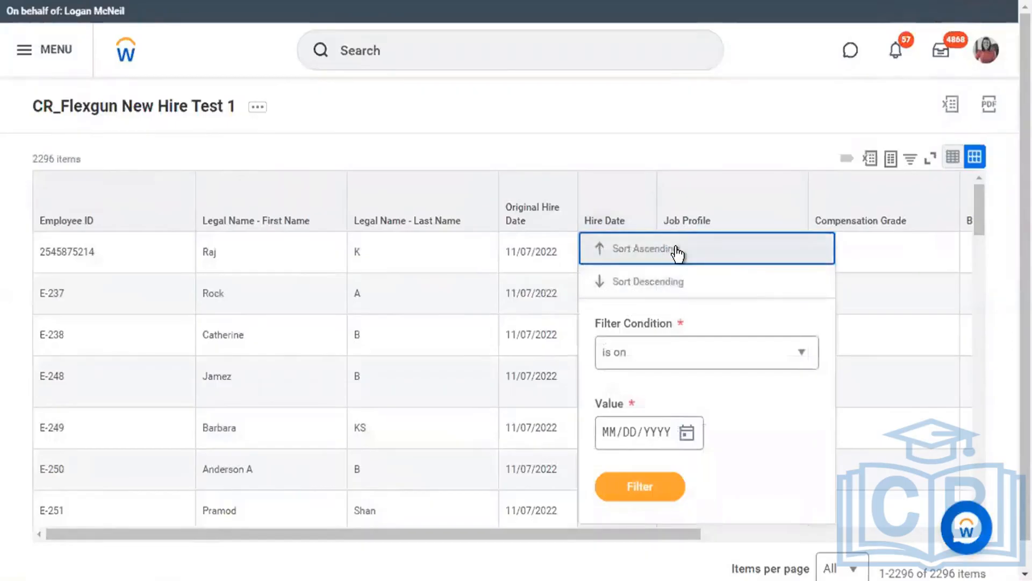
Sort the results by Hire Date ascending and highlight the earliest date, 05/08/2022.
{"action": "left_click", "coordinate": [677, 251]}
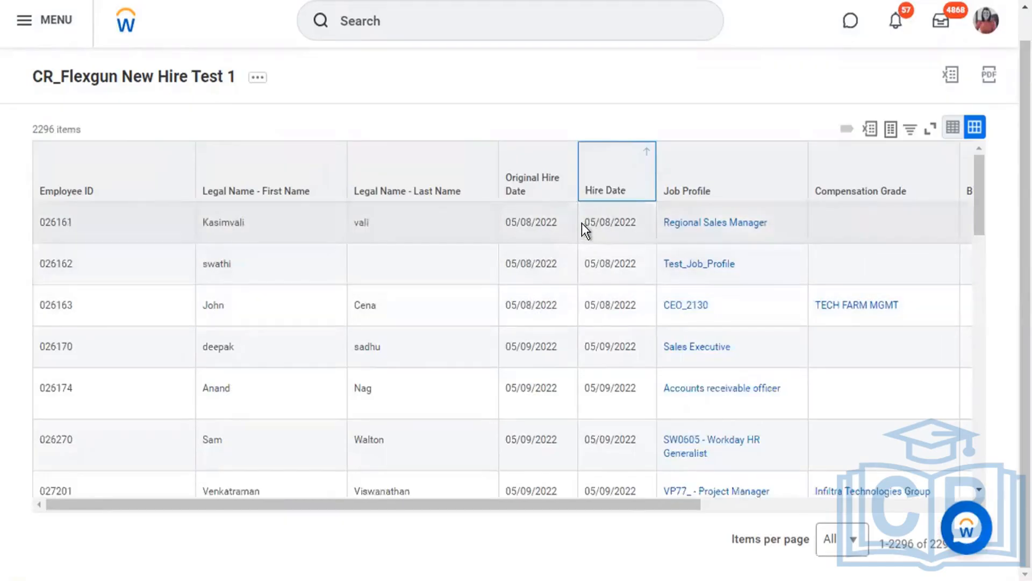
{"action": "left_click_drag", "start_coordinate": [626, 223], "coordinate": [585, 223]}
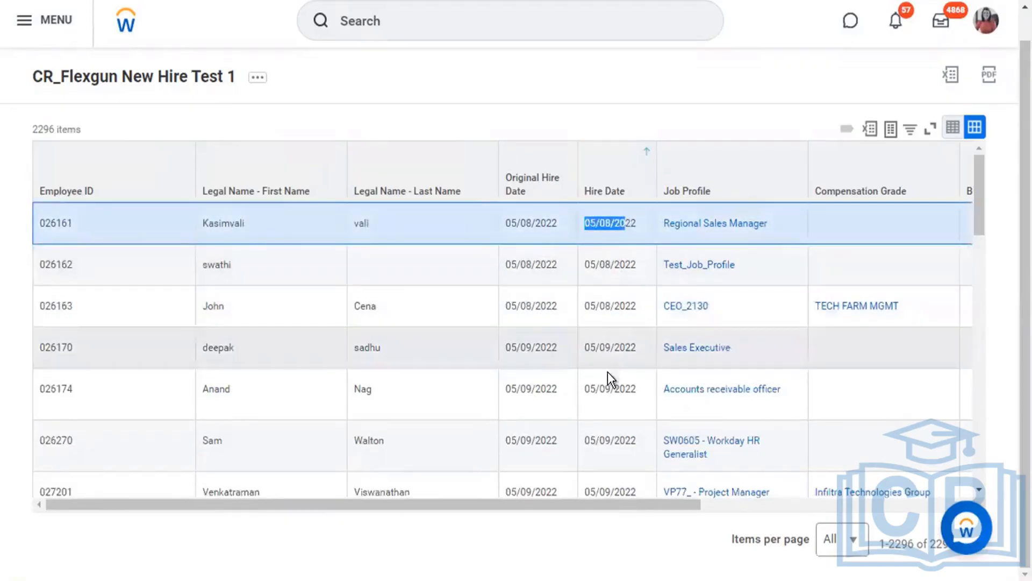
{"action": "scroll", "coordinate": [609, 384], "scroll_direction": "down", "scroll_amount": 15}
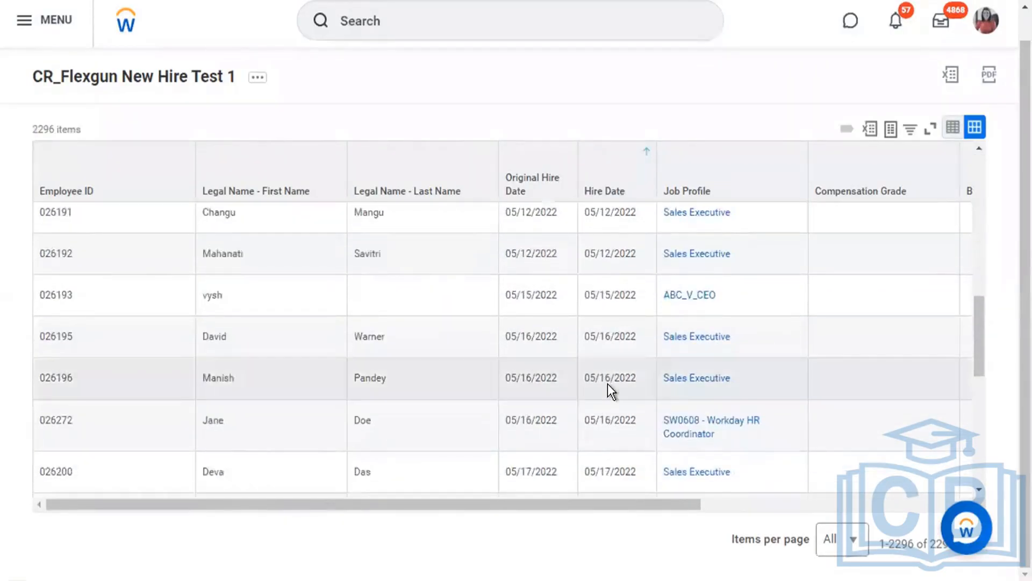
{"action": "scroll", "coordinate": [607, 383], "scroll_direction": "down", "scroll_amount": 10}
{"action": "scroll", "coordinate": [607, 383], "scroll_direction": "right", "scroll_amount": 5}
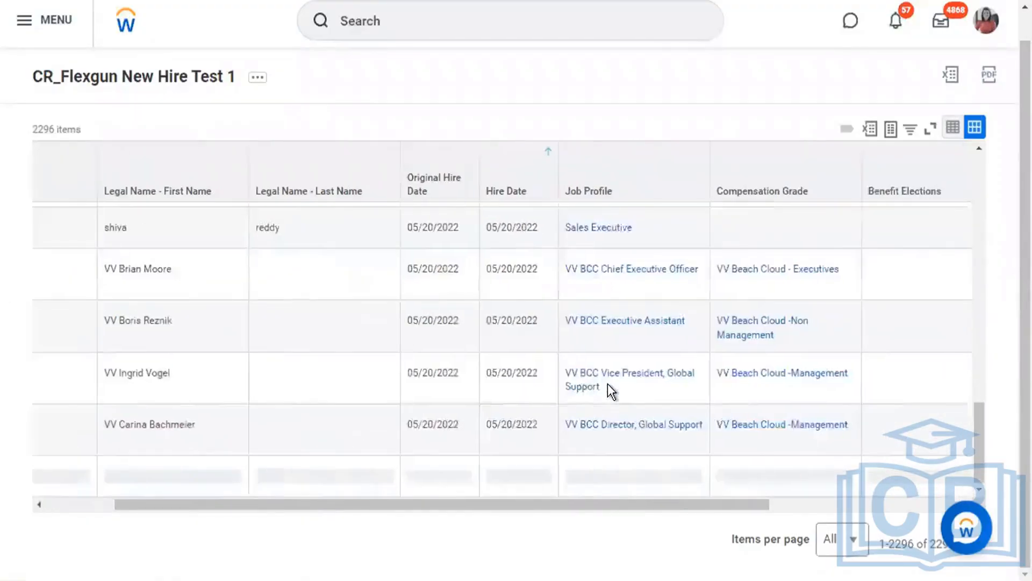
{"action": "scroll", "coordinate": [608, 383], "scroll_direction": "right", "scroll_amount": 3}
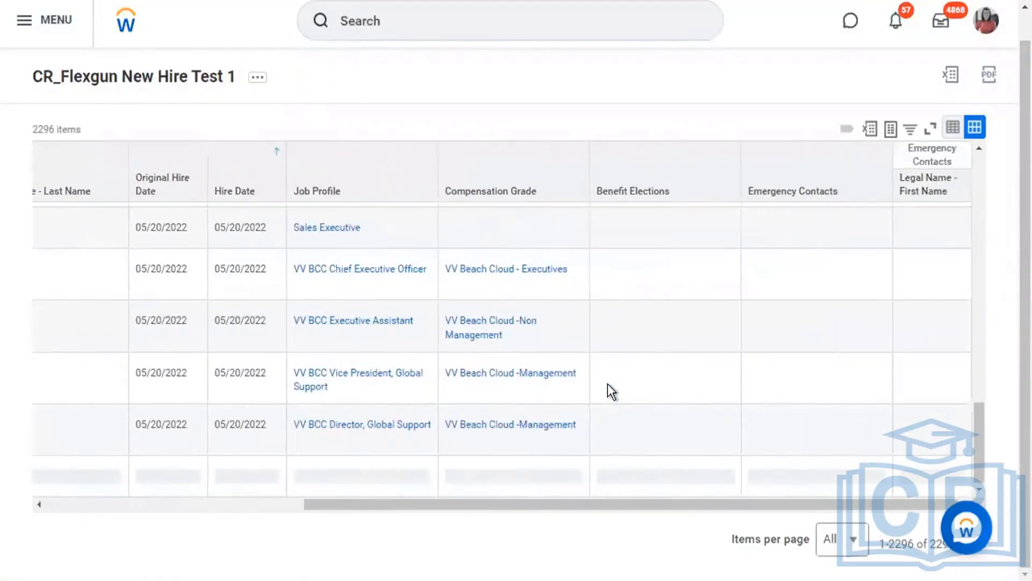
Scroll through the sorted results, then return to the report's definition page.
{"action": "scroll", "coordinate": [607, 382], "scroll_direction": "down", "scroll_amount": 5}
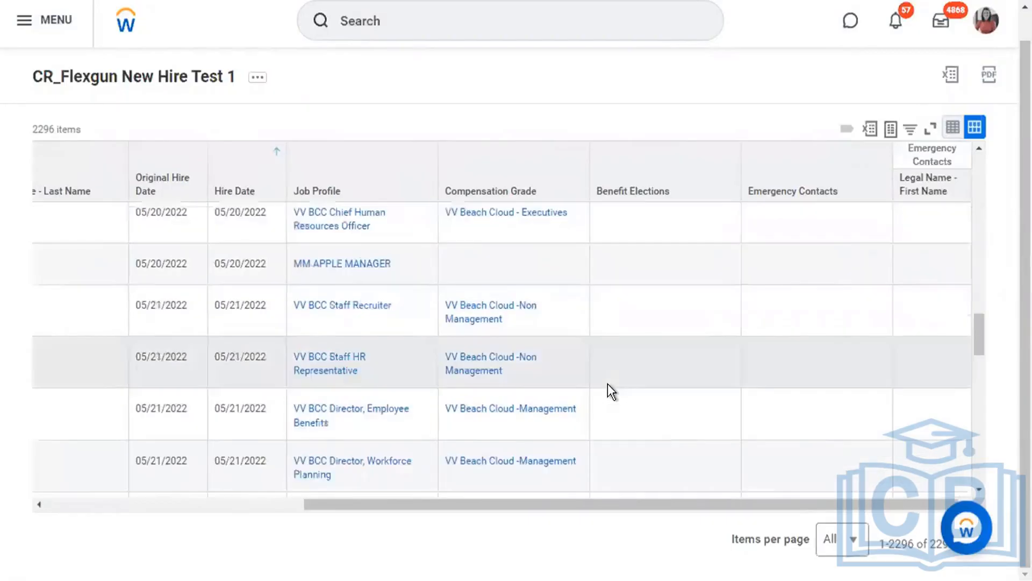
{"action": "scroll", "coordinate": [607, 383], "scroll_direction": "down", "scroll_amount": 5}
{"action": "scroll", "coordinate": [607, 383], "scroll_direction": "down", "scroll_amount": 3}
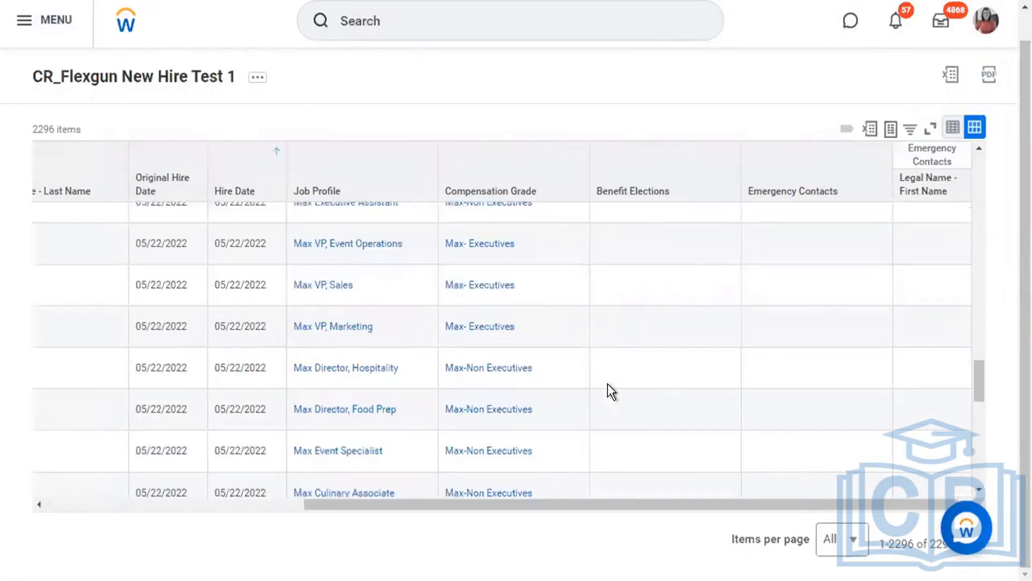
{"action": "scroll", "coordinate": [607, 383], "scroll_direction": "down", "scroll_amount": 2}
{"action": "scroll", "coordinate": [608, 384], "scroll_direction": "up", "scroll_amount": 20}
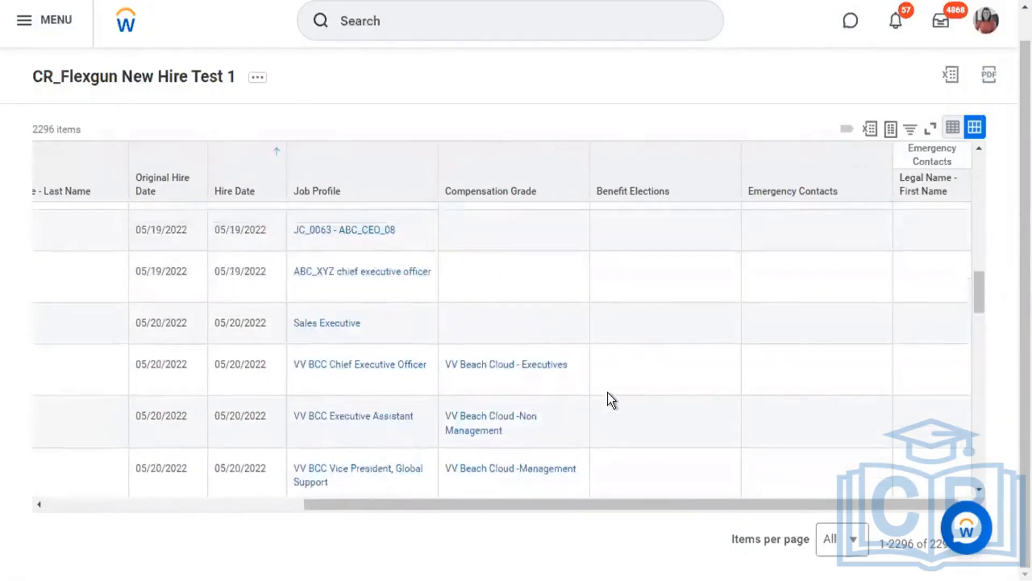
{"action": "left_click", "coordinate": [203, 76]}
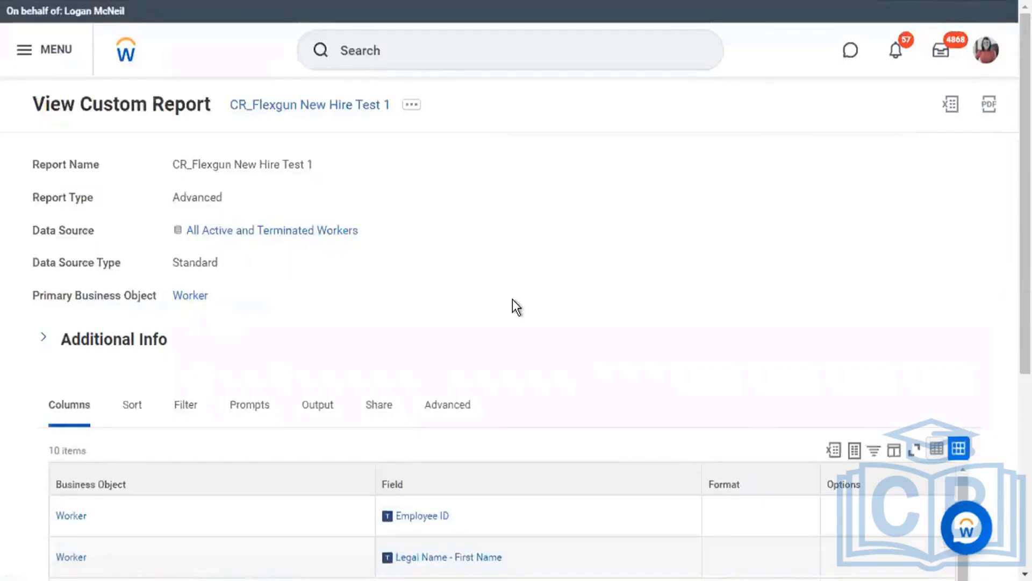
Review the Hire Date filter conditions, from Today - 6 Months to Today.
{"action": "left_click", "coordinate": [195, 401]}
{"action": "scroll", "coordinate": [486, 321], "scroll_direction": "down", "scroll_amount": 2}
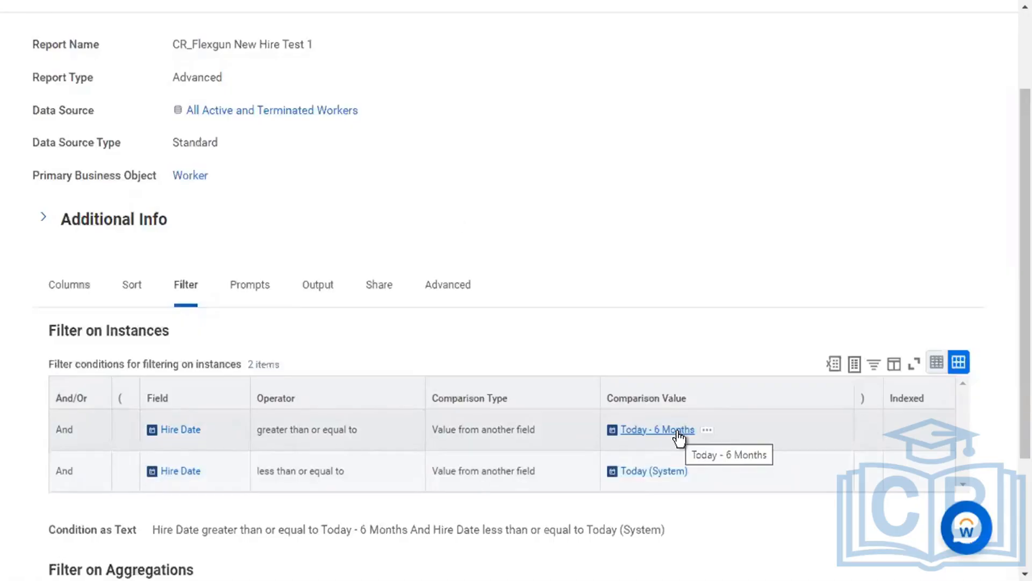
{"action": "scroll", "coordinate": [379, 134], "scroll_direction": "up", "scroll_amount": 3}
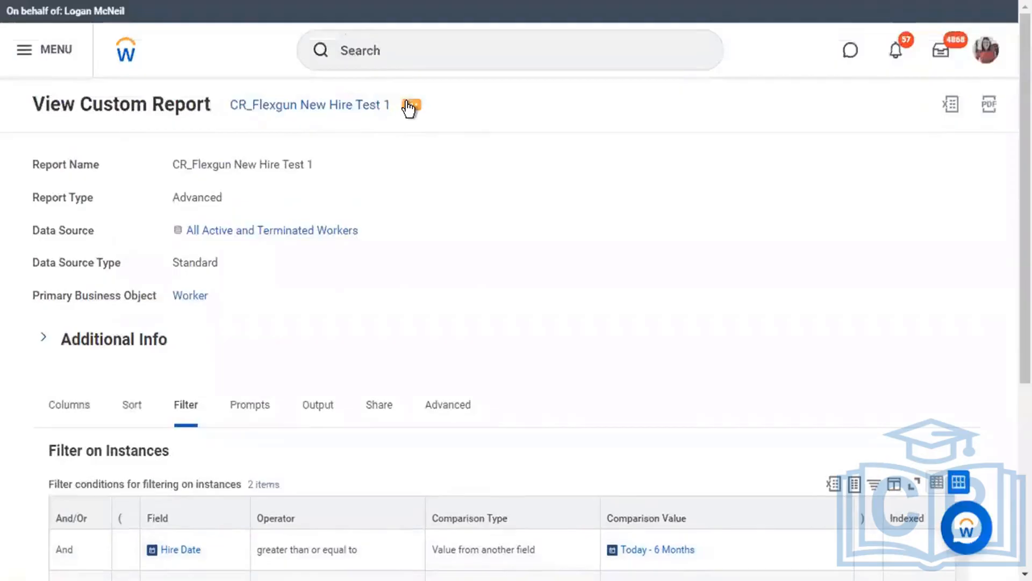
{"action": "left_click", "coordinate": [410, 105]}
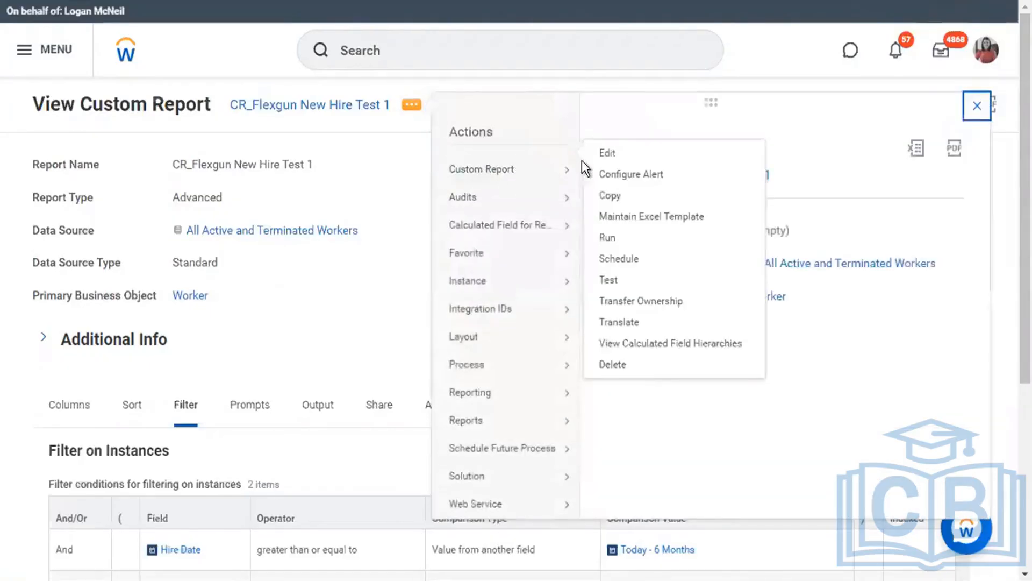
Choose Custom Report > Edit to open CR_Flexgun New Hire Test 1 for editing.
{"action": "left_click", "coordinate": [615, 155]}
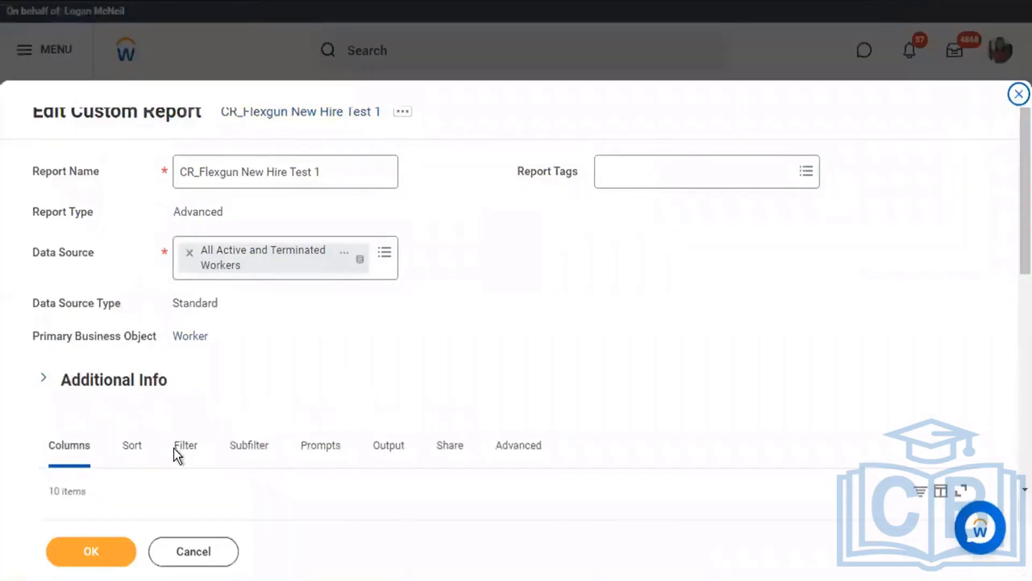
Make the first Hire Date filter condition prompt the user through Starting Prompt.
{"action": "scroll", "coordinate": [192, 456], "scroll_direction": "down", "scroll_amount": 5}
{"action": "left_click", "coordinate": [192, 455]}
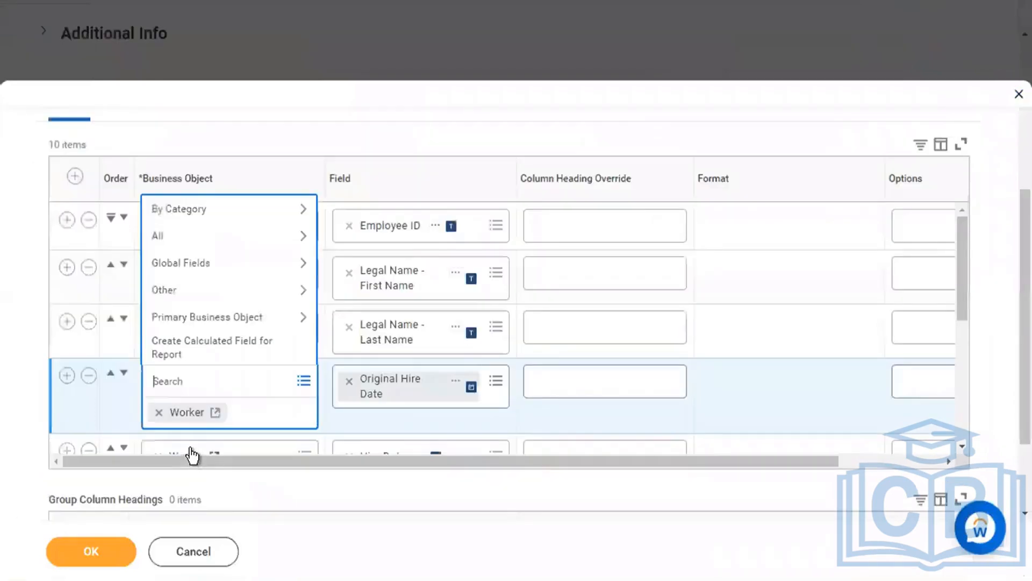
{"action": "left_click", "coordinate": [188, 107]}
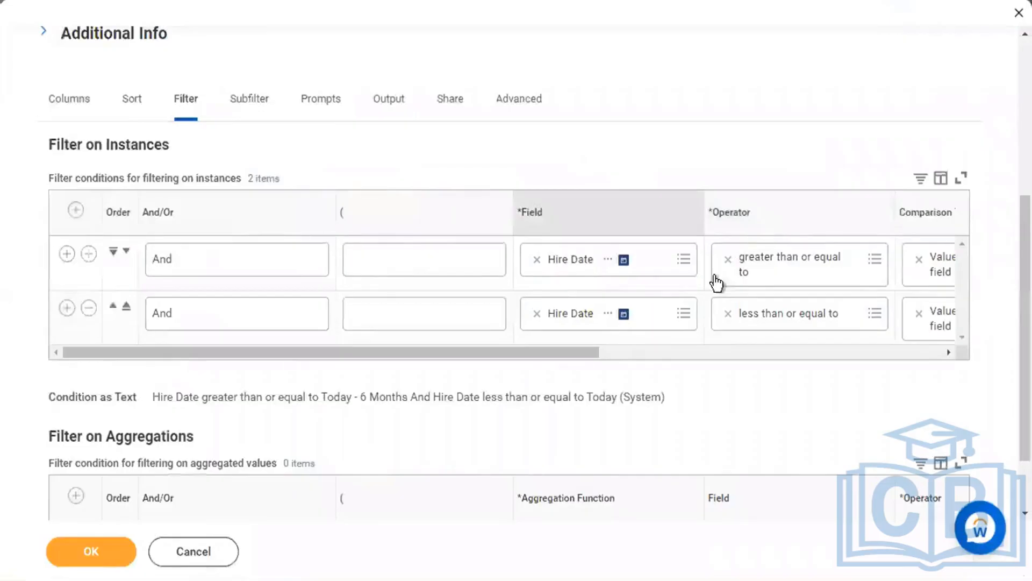
{"action": "left_click_drag", "start_coordinate": [557, 353], "coordinate": [756, 322]}
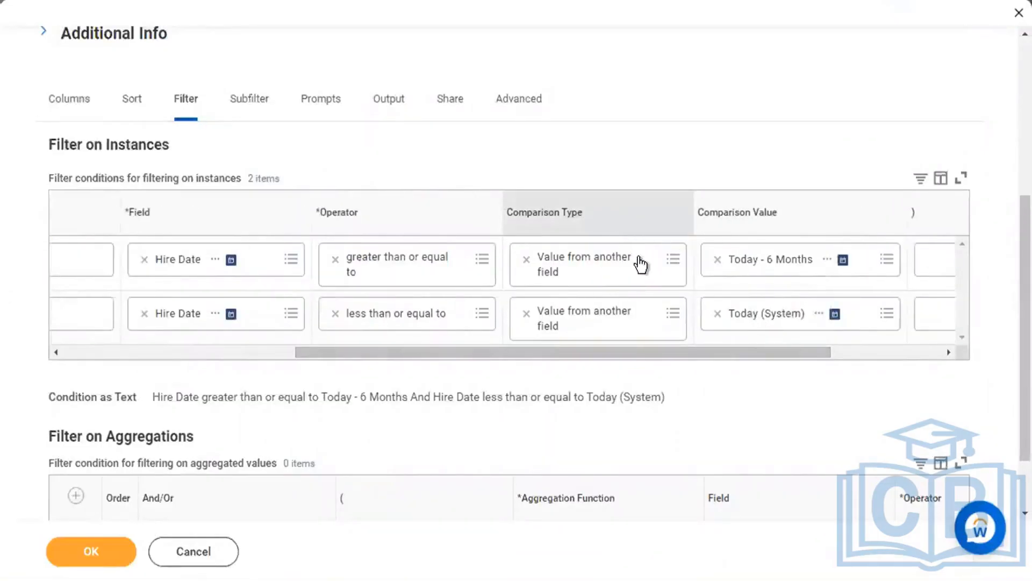
{"action": "left_click", "coordinate": [660, 278]}
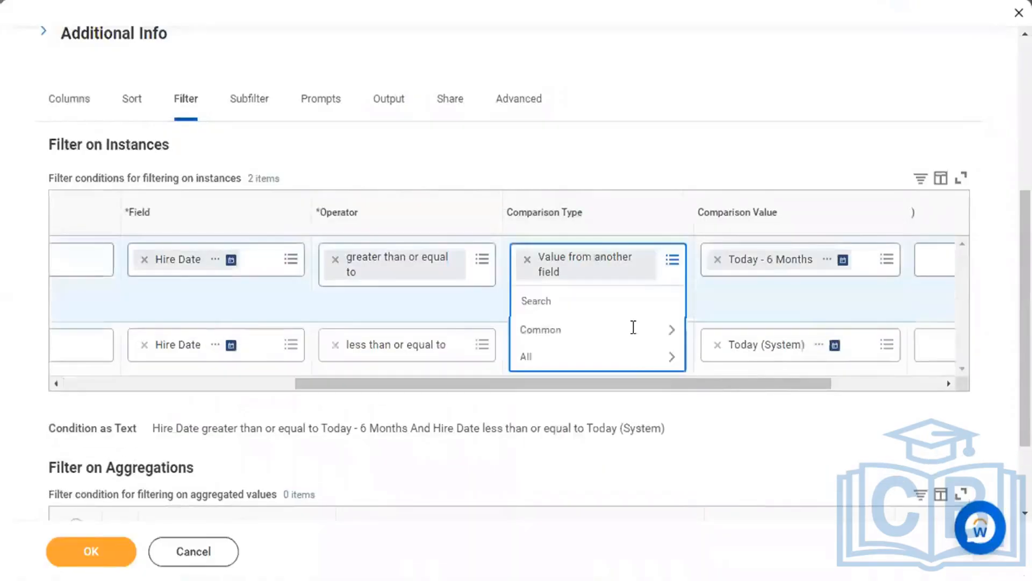
{"action": "left_click", "coordinate": [615, 357]}
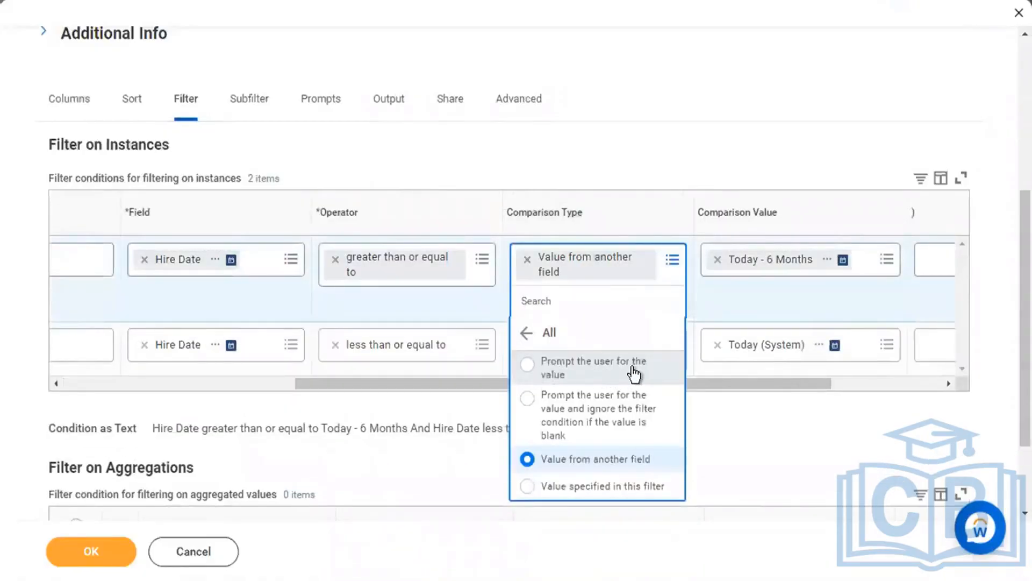
{"action": "left_click", "coordinate": [632, 368]}
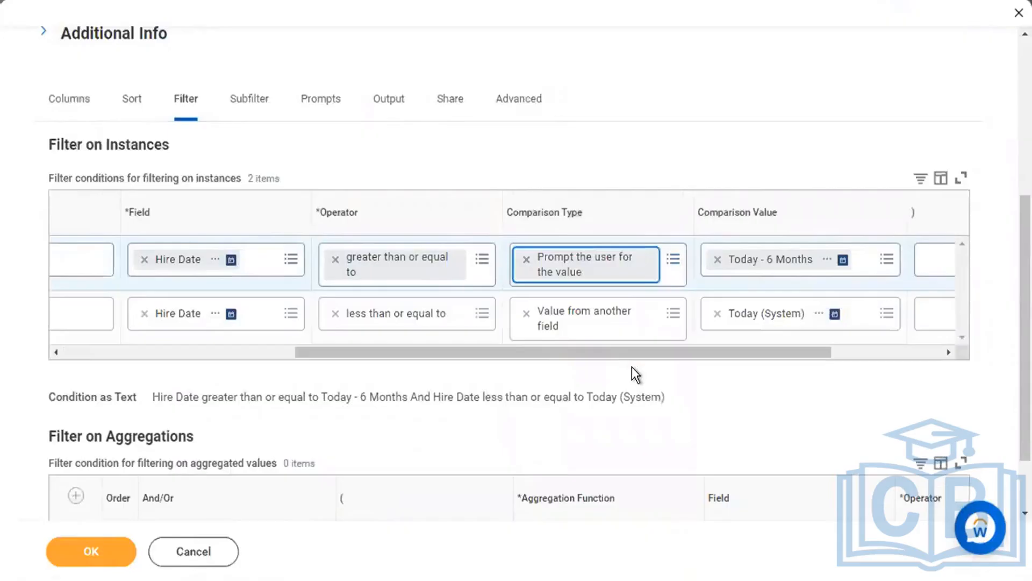
{"action": "left_click", "coordinate": [848, 263]}
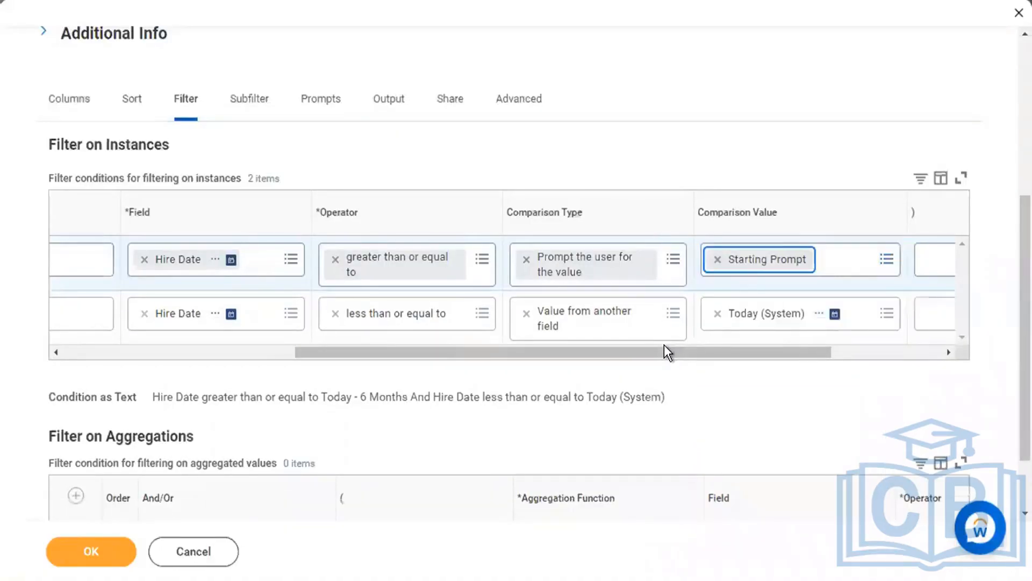
Make the second Hire Date filter condition prompt the user through Ending Prompt.
{"action": "left_click", "coordinate": [666, 325]}
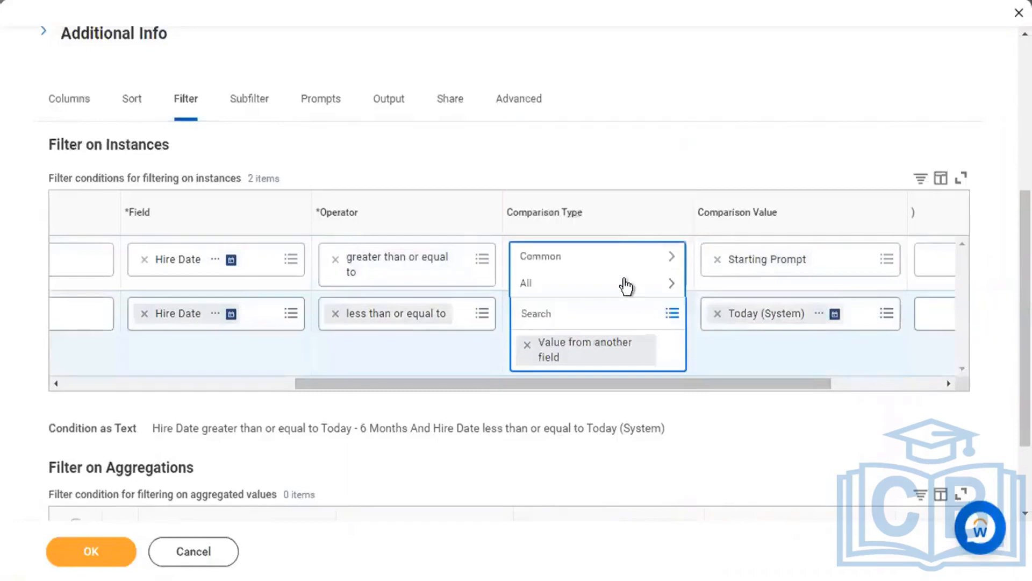
{"action": "left_click", "coordinate": [626, 284]}
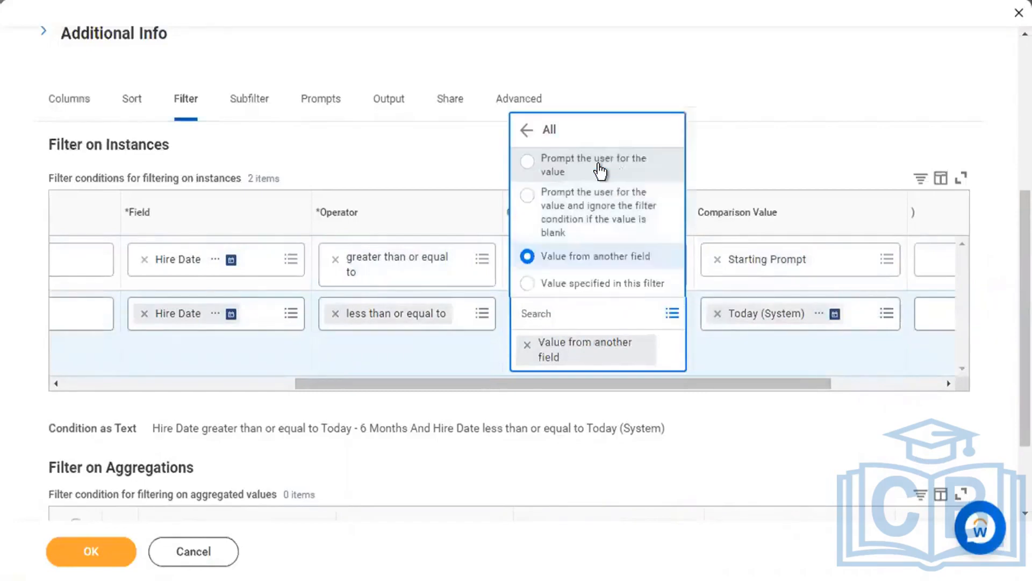
{"action": "left_click", "coordinate": [600, 171]}
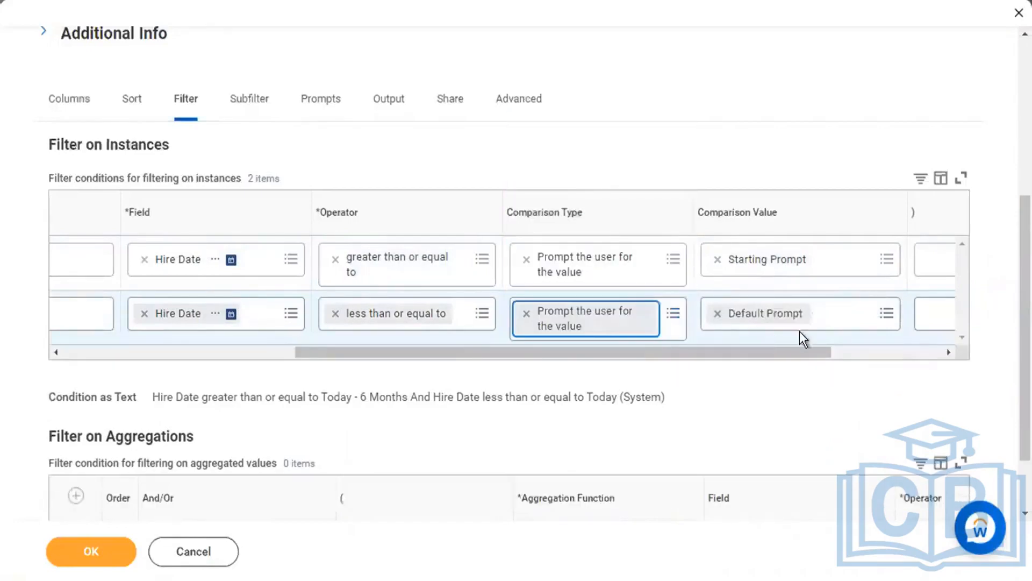
{"action": "left_click", "coordinate": [872, 321]}
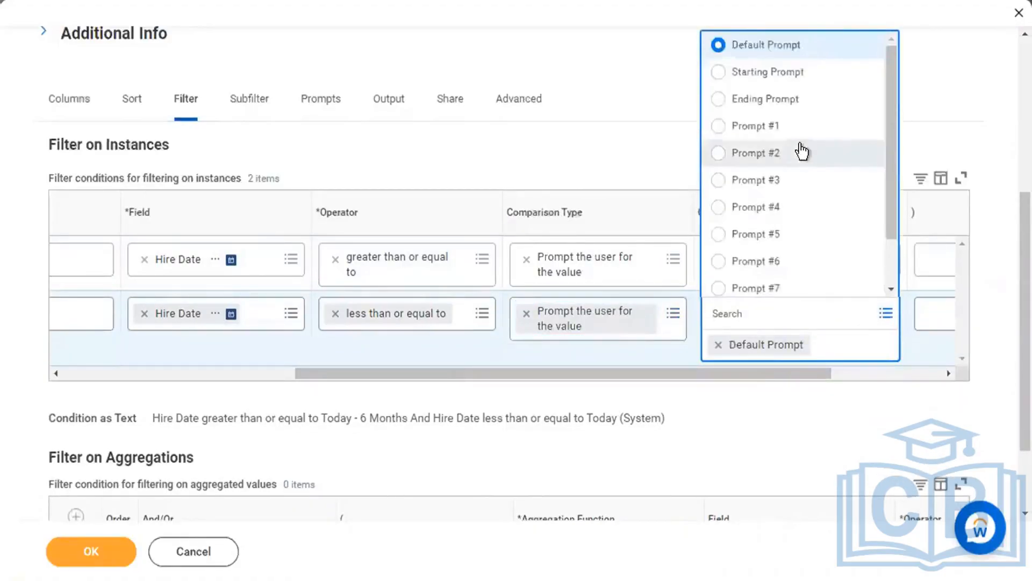
{"action": "left_click", "coordinate": [785, 99]}
{"action": "left_click", "coordinate": [321, 108]}
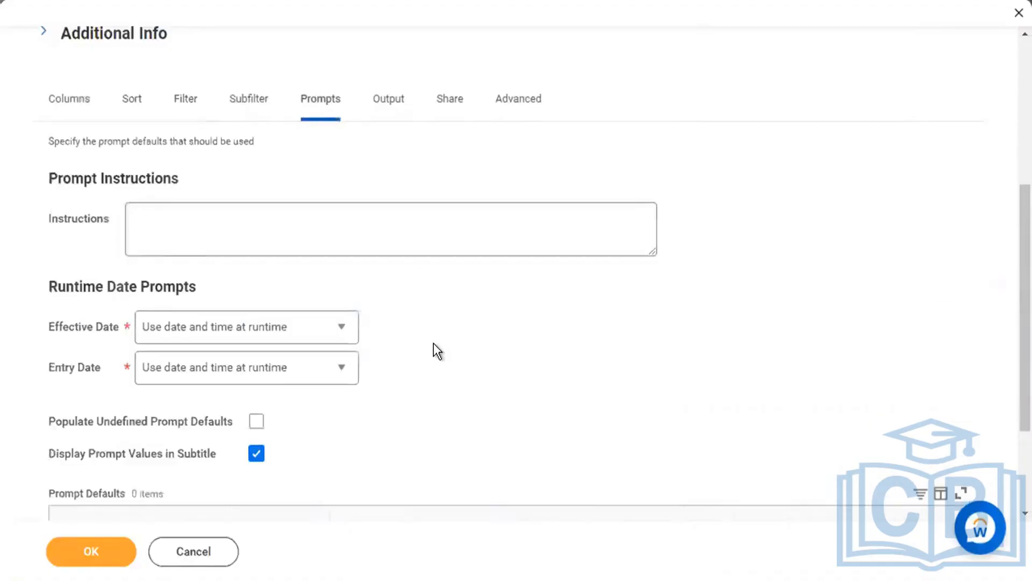
Populate prompt defaults with no default value, require both Starting and Ending prompts, and save.
{"action": "scroll", "coordinate": [433, 343], "scroll_direction": "down", "scroll_amount": 3}
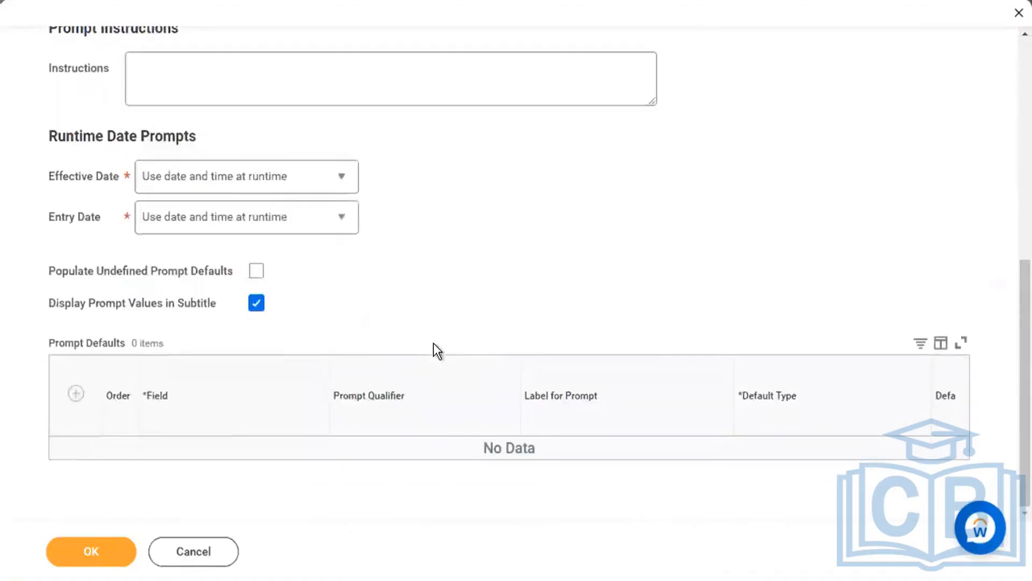
{"action": "left_click", "coordinate": [259, 275]}
{"action": "scroll", "coordinate": [473, 277], "scroll_direction": "down", "scroll_amount": 2}
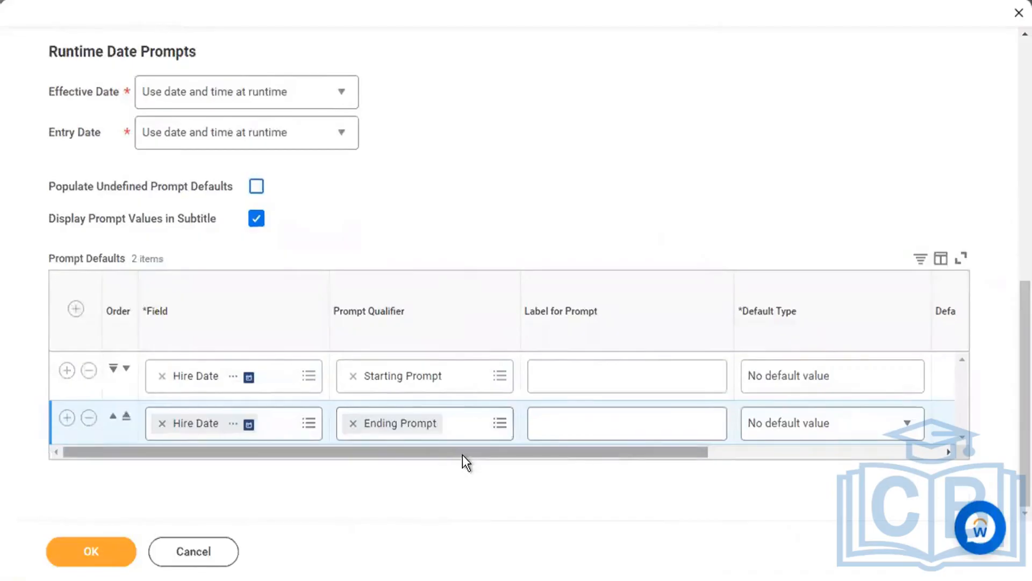
{"action": "left_click_drag", "start_coordinate": [462, 453], "coordinate": [621, 456]}
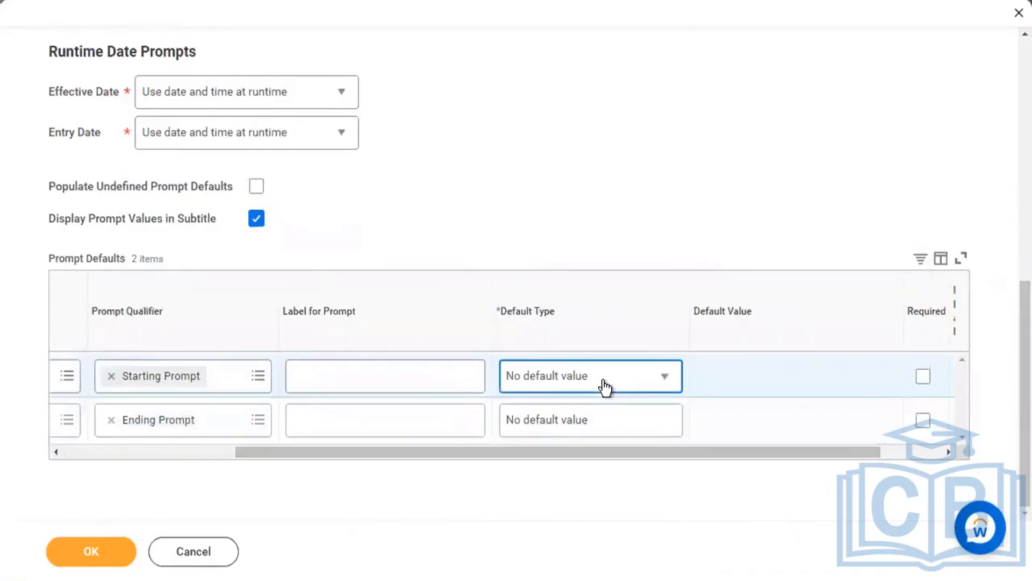
{"action": "left_click", "coordinate": [658, 378]}
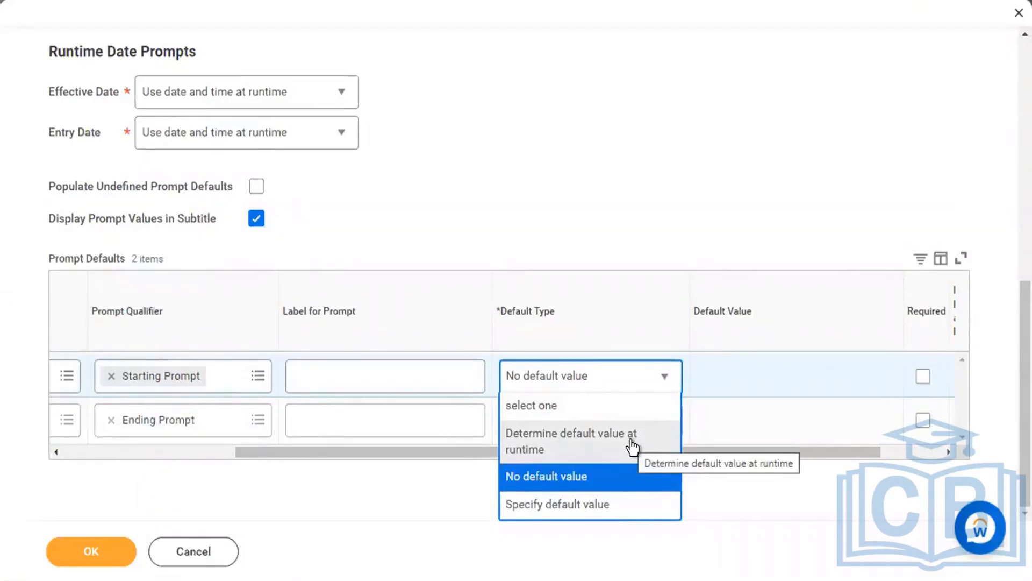
{"action": "left_click", "coordinate": [646, 256]}
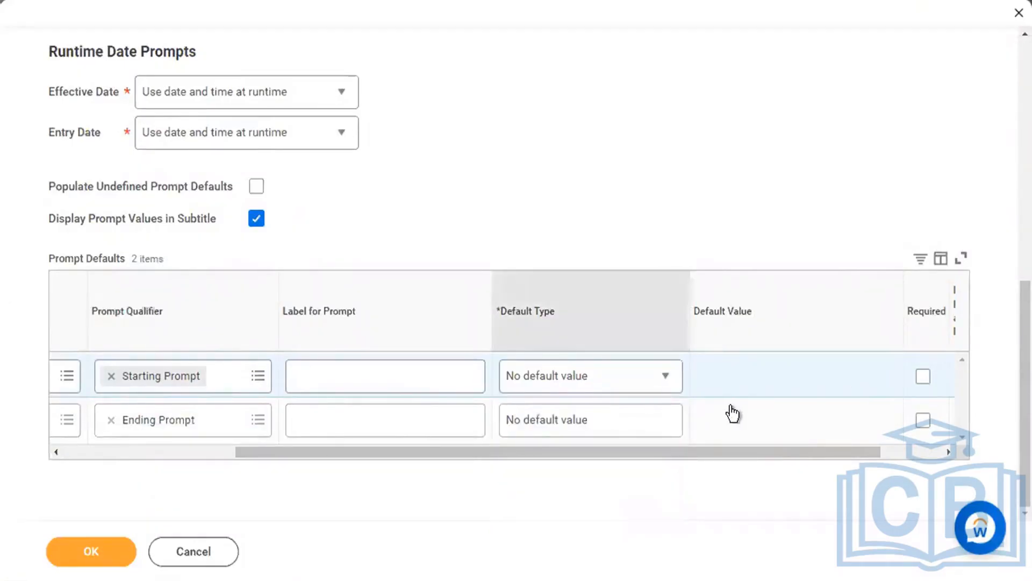
{"action": "left_click", "coordinate": [923, 376]}
{"action": "left_click", "coordinate": [923, 421]}
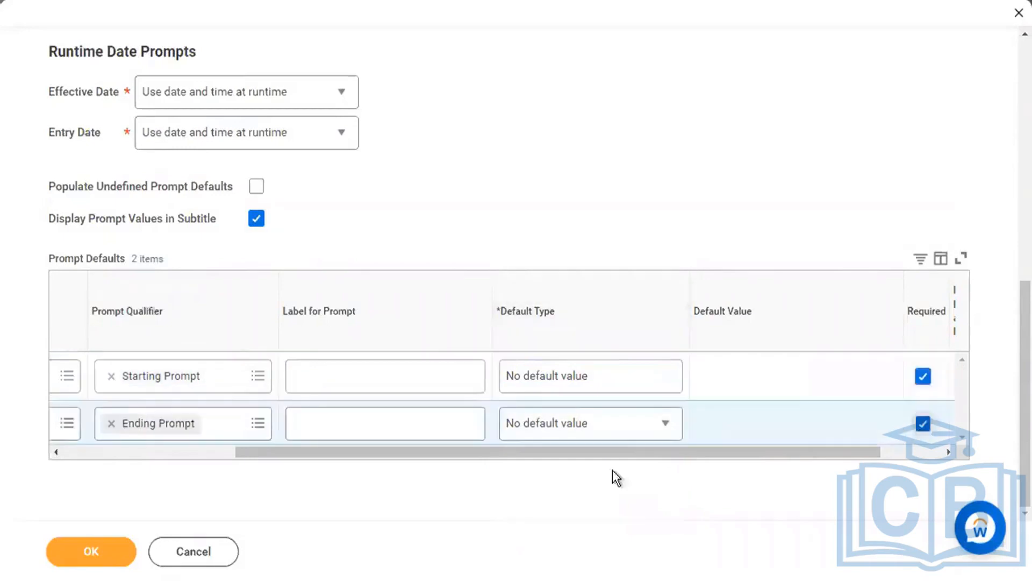
{"action": "left_click", "coordinate": [120, 557]}
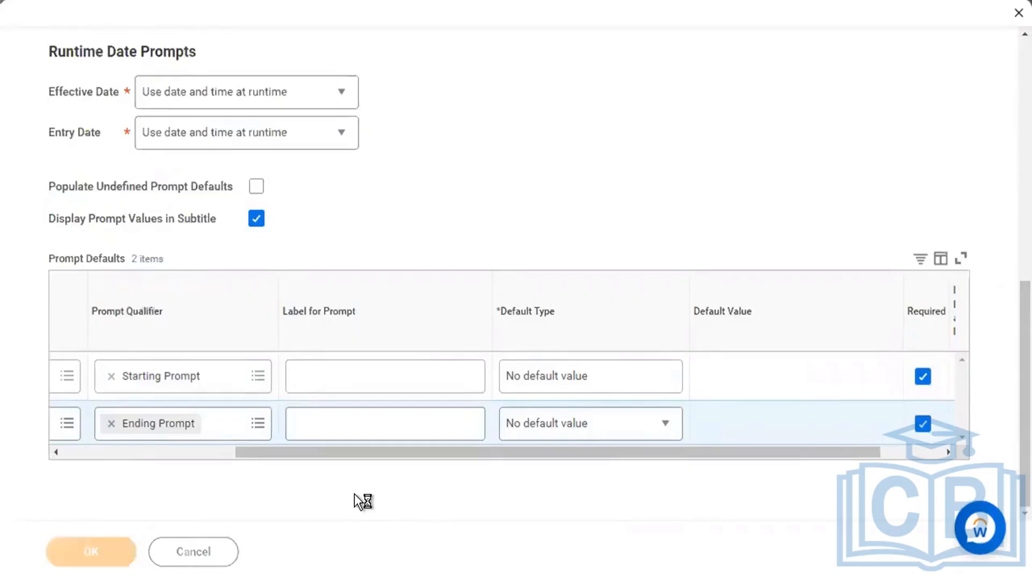
{"action": "left_click", "coordinate": [95, 554]}
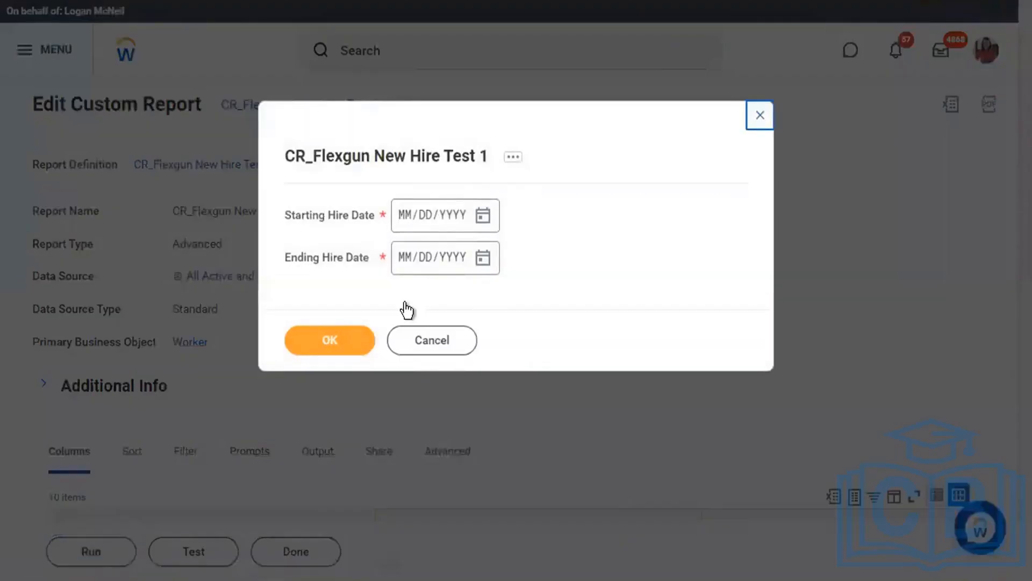
After an empty submission attempt, enter 01/02/2019 as the Starting Hire Date.
{"action": "left_click", "coordinate": [339, 344]}
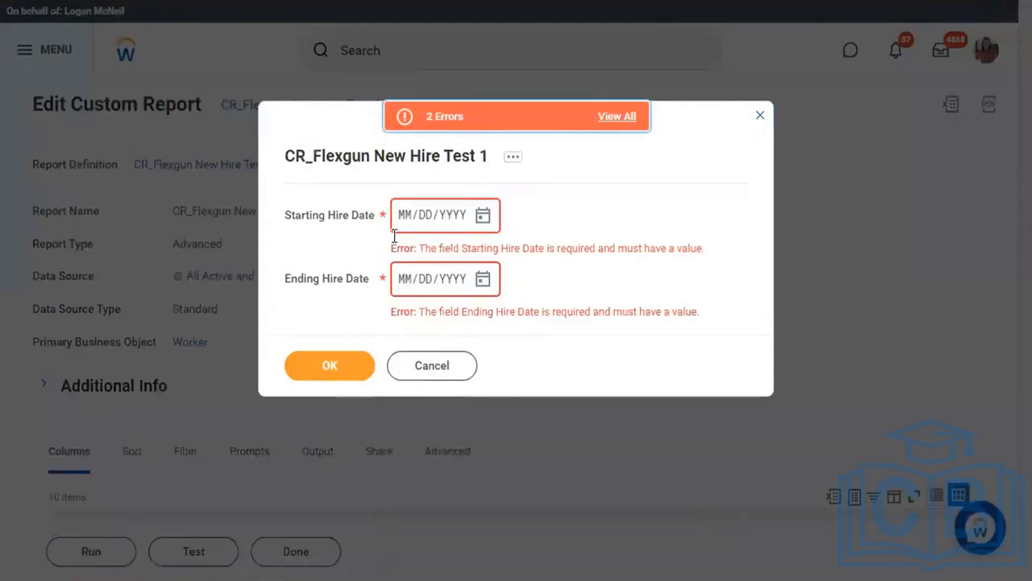
{"action": "double_click", "coordinate": [383, 220]}
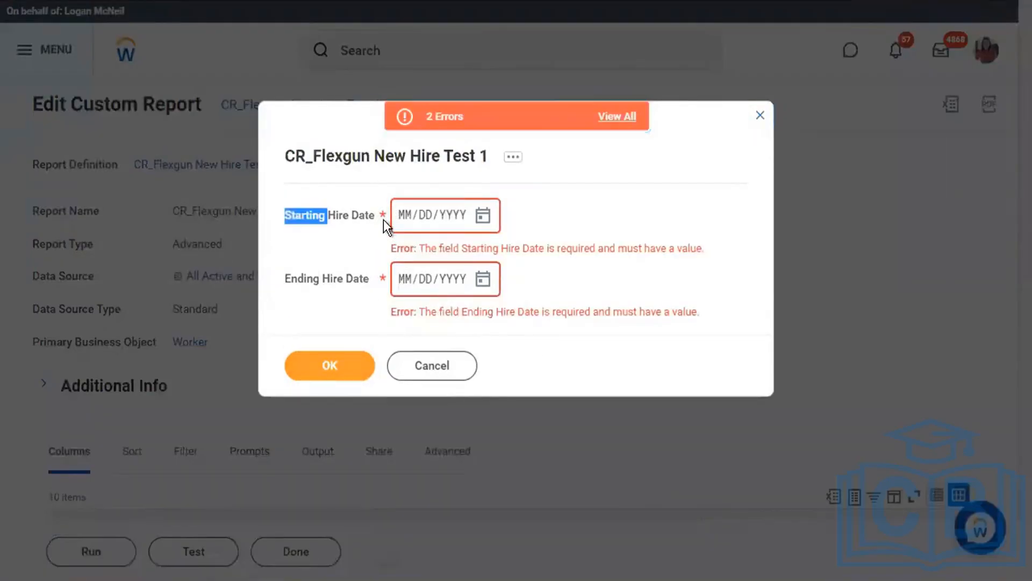
{"action": "double_click", "coordinate": [376, 277]}
{"action": "left_click", "coordinate": [364, 299]}
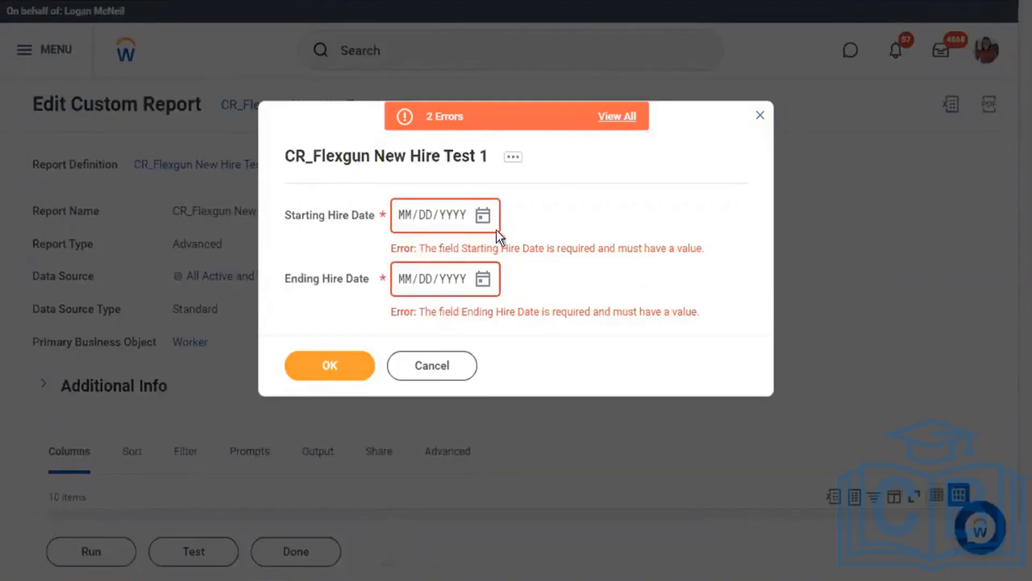
{"action": "left_click", "coordinate": [482, 217]}
{"action": "left_click", "coordinate": [405, 223]}
{"action": "type", "text": "01020"}
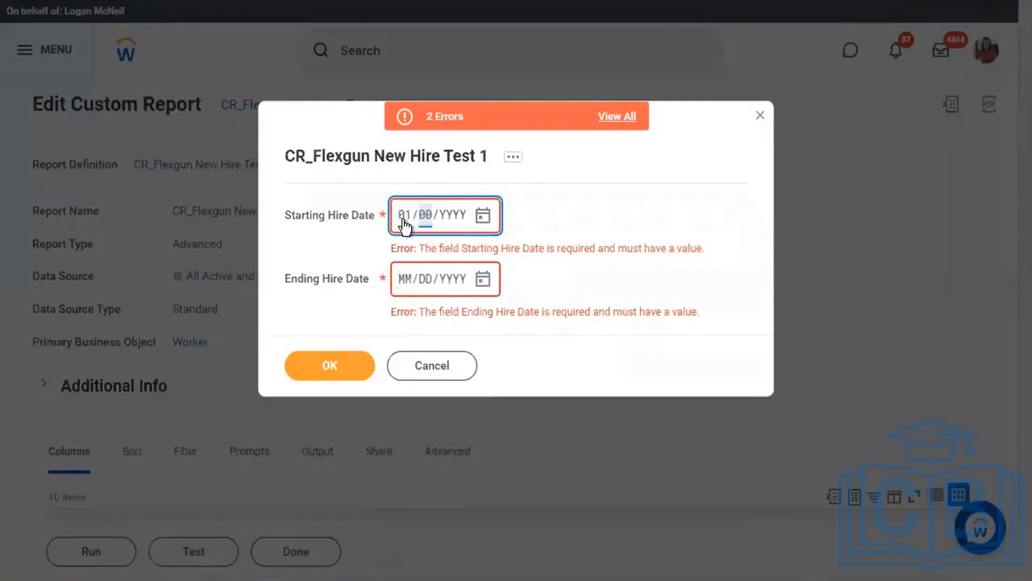
{"action": "key", "text": "BackSpace"}
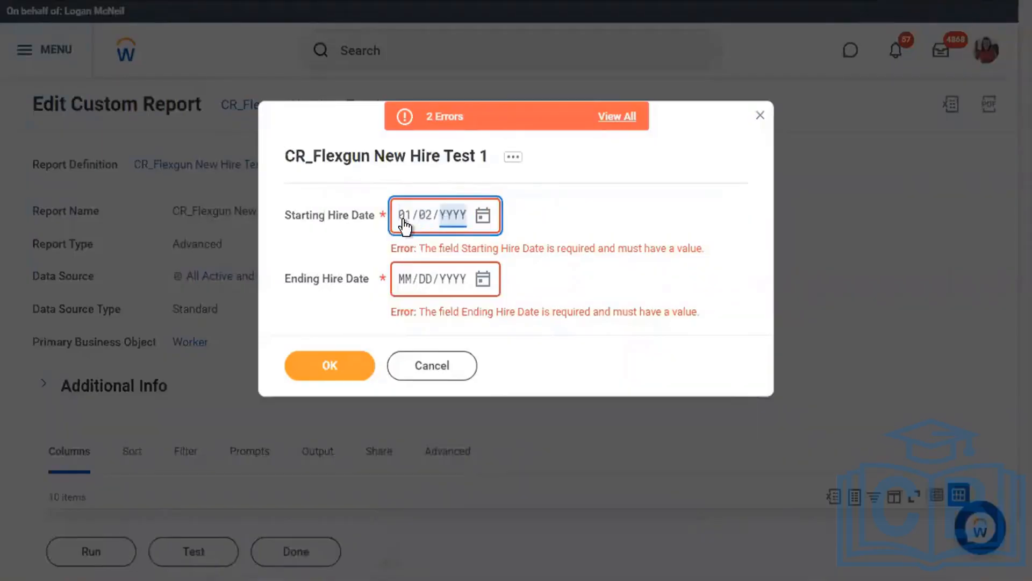
{"action": "type", "text": "2019"}
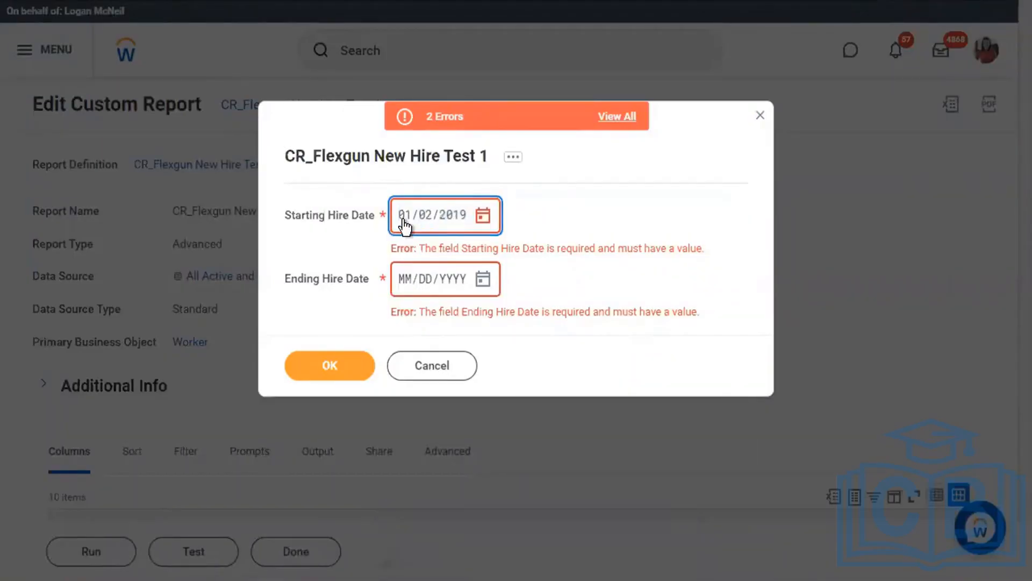
{"action": "left_click", "coordinate": [402, 280]}
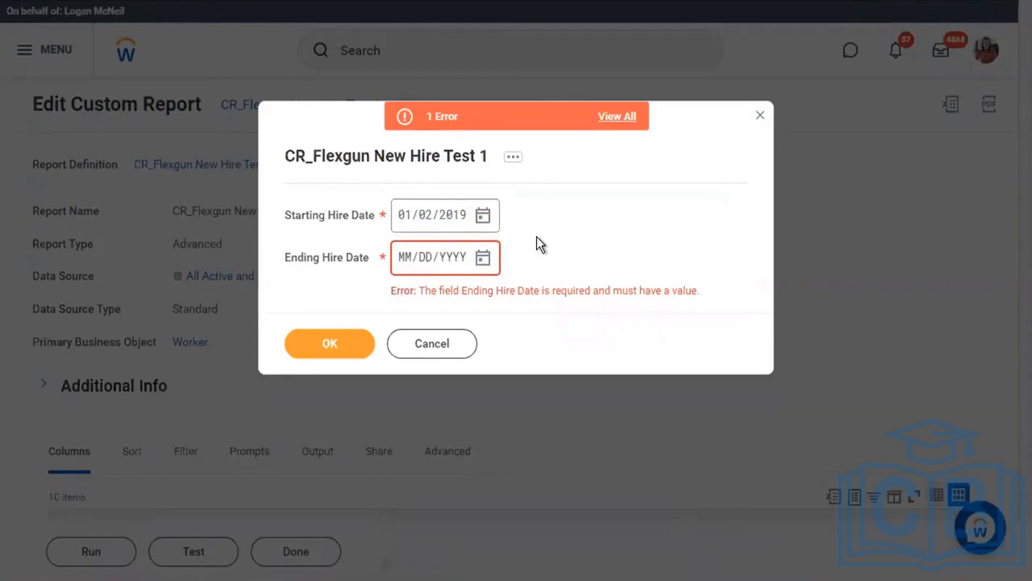
Enter 01/01/2020 as the Ending Hire Date and run the report.
{"action": "left_click", "coordinate": [405, 264]}
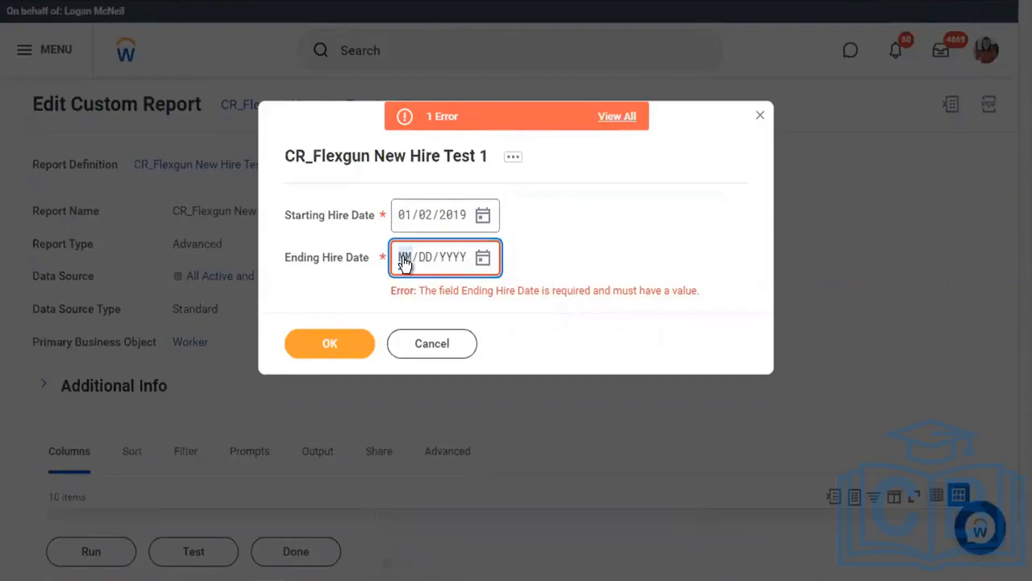
{"action": "type", "text": "01012020"}
{"action": "left_click", "coordinate": [653, 275]}
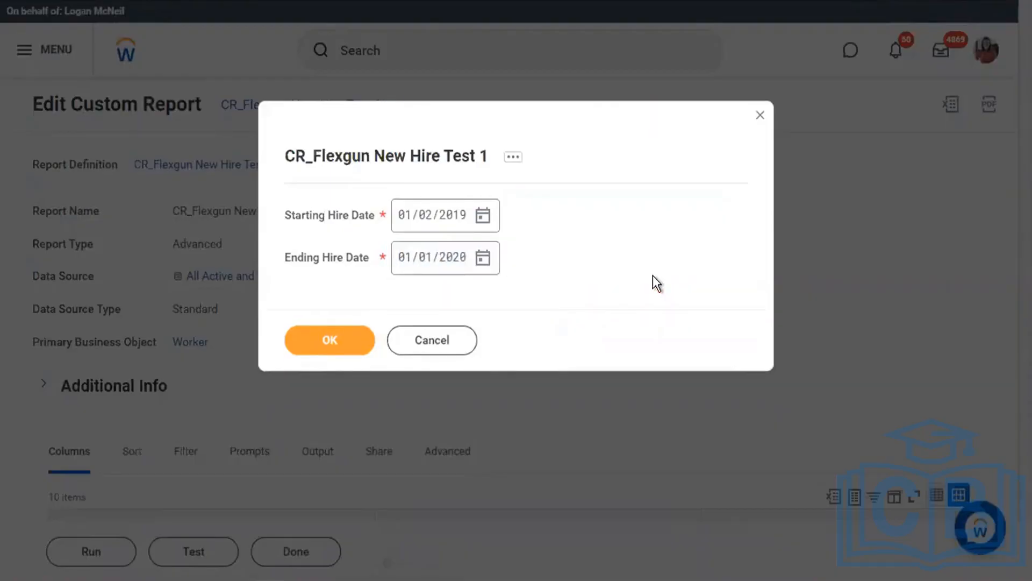
{"action": "left_click", "coordinate": [358, 343]}
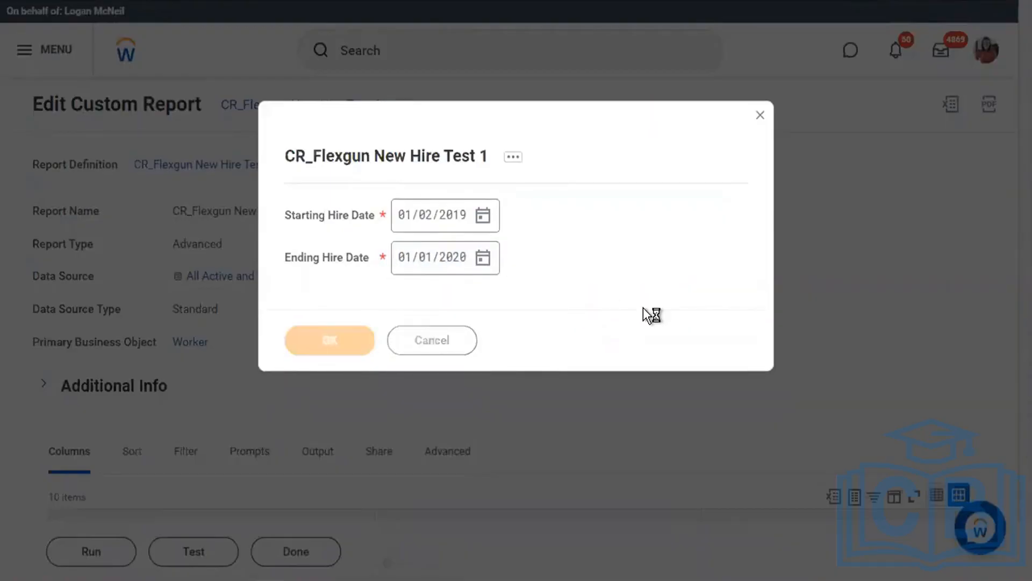
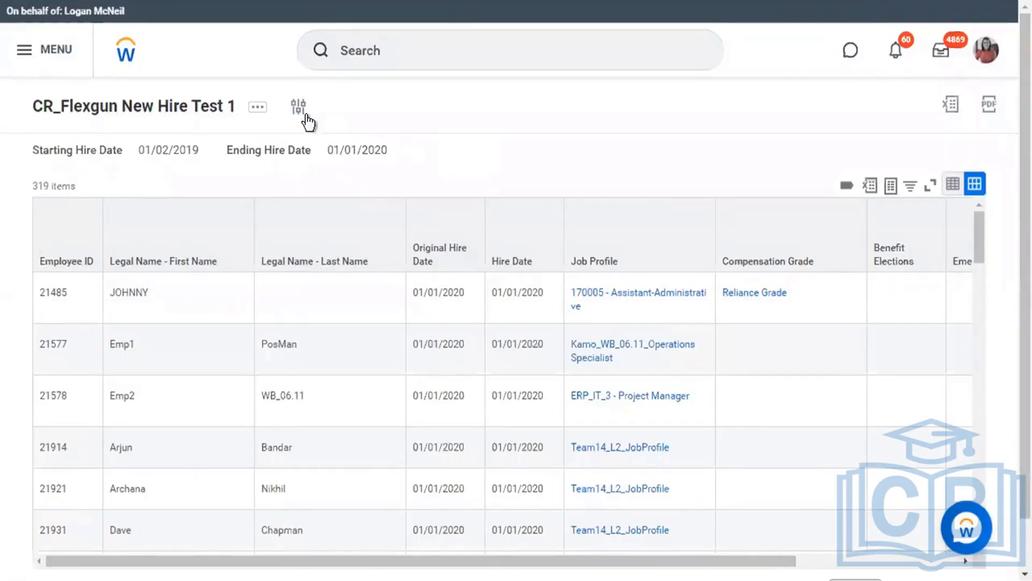
Open the CR_Flexgun New Hire Test 1 definition and review its two required Hire Date prompts.
{"action": "left_click", "coordinate": [182, 115]}
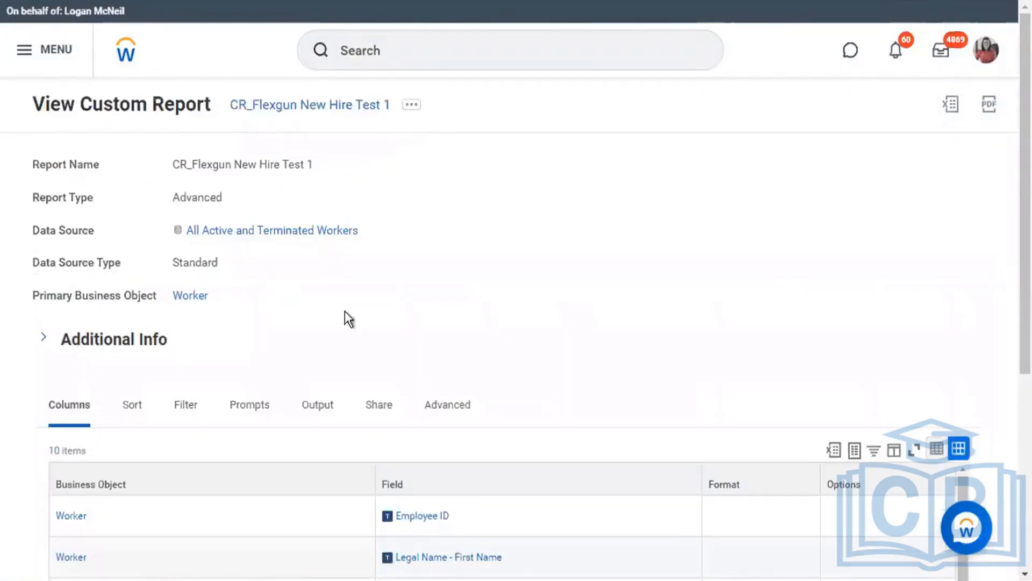
{"action": "left_click", "coordinate": [257, 413]}
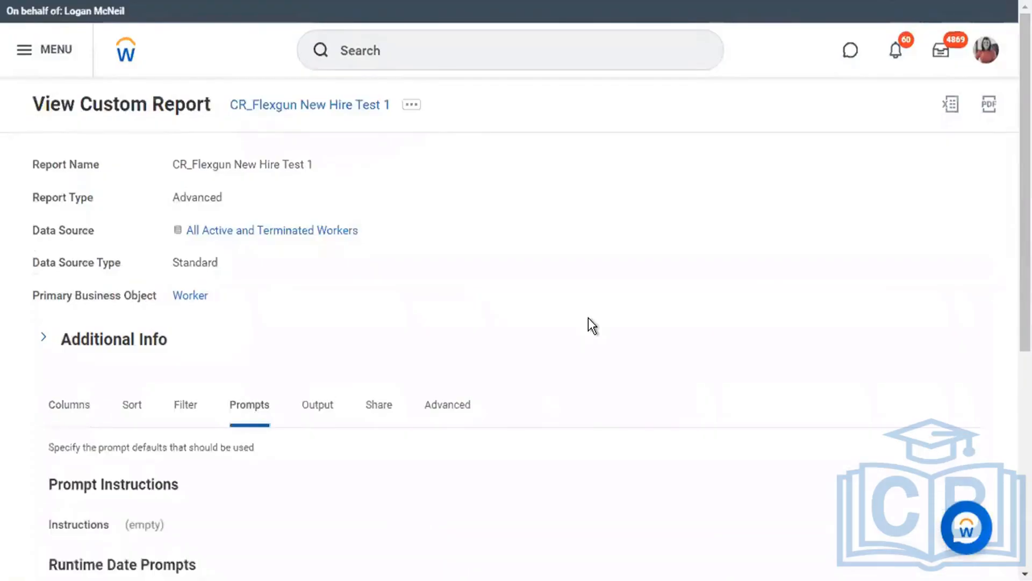
{"action": "scroll", "coordinate": [589, 320], "scroll_direction": "down", "scroll_amount": 5}
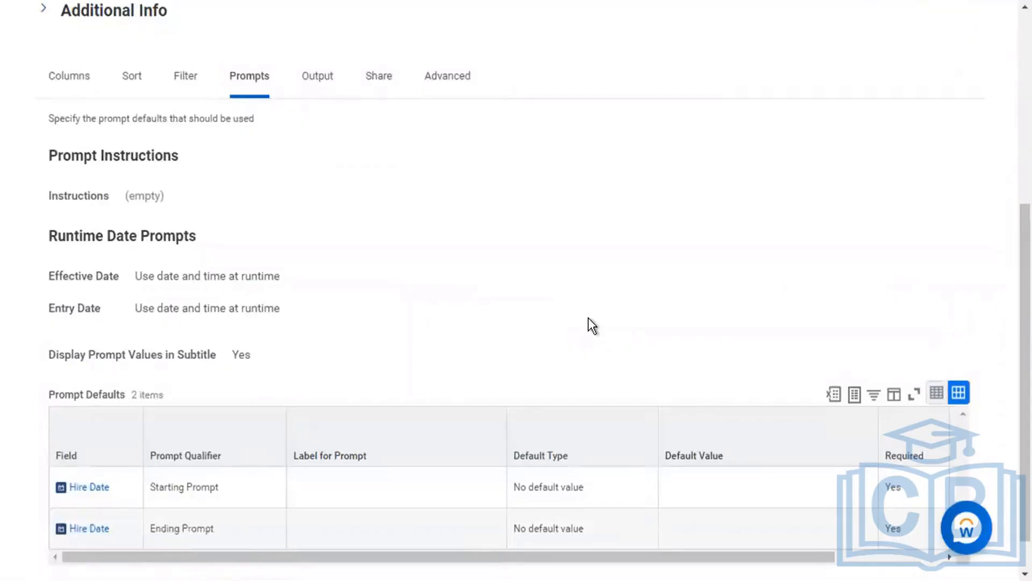
{"action": "scroll", "coordinate": [588, 317], "scroll_direction": "up", "scroll_amount": 5}
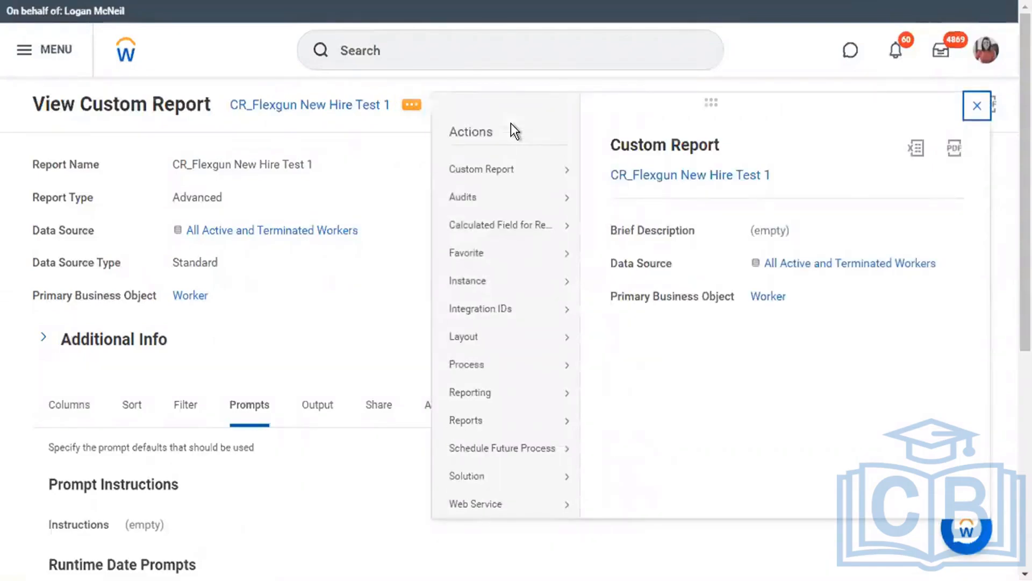
Edit the custom report and switch sharing to specific authorized groups and users.
{"action": "mouse_move", "coordinate": [545, 174]}
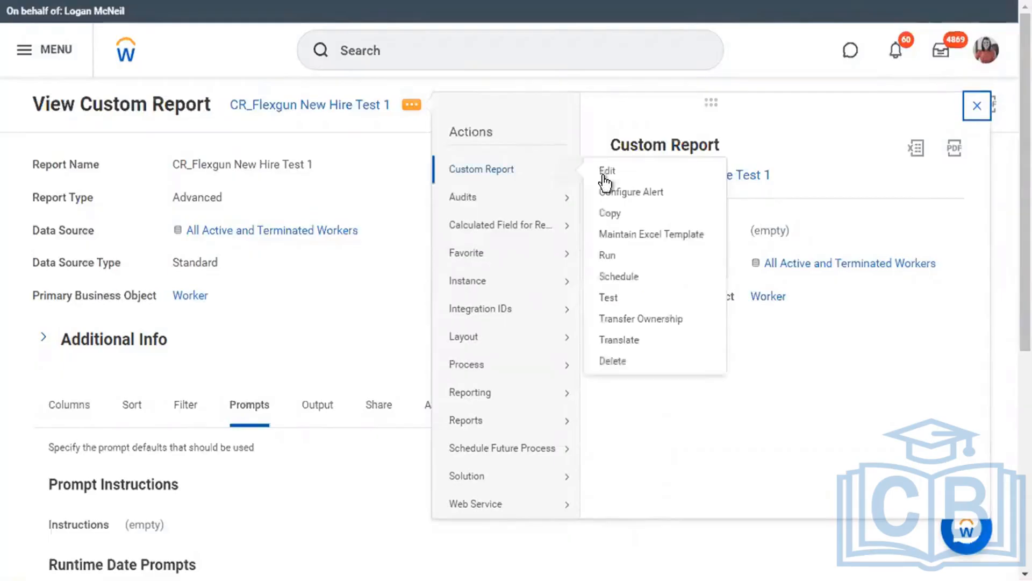
{"action": "left_click", "coordinate": [606, 170]}
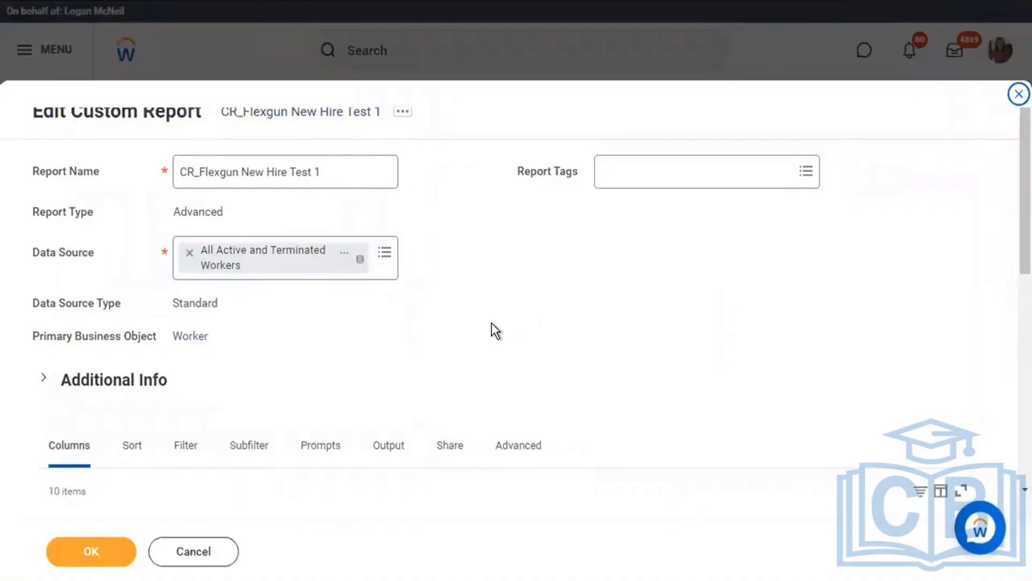
{"action": "left_click", "coordinate": [452, 447]}
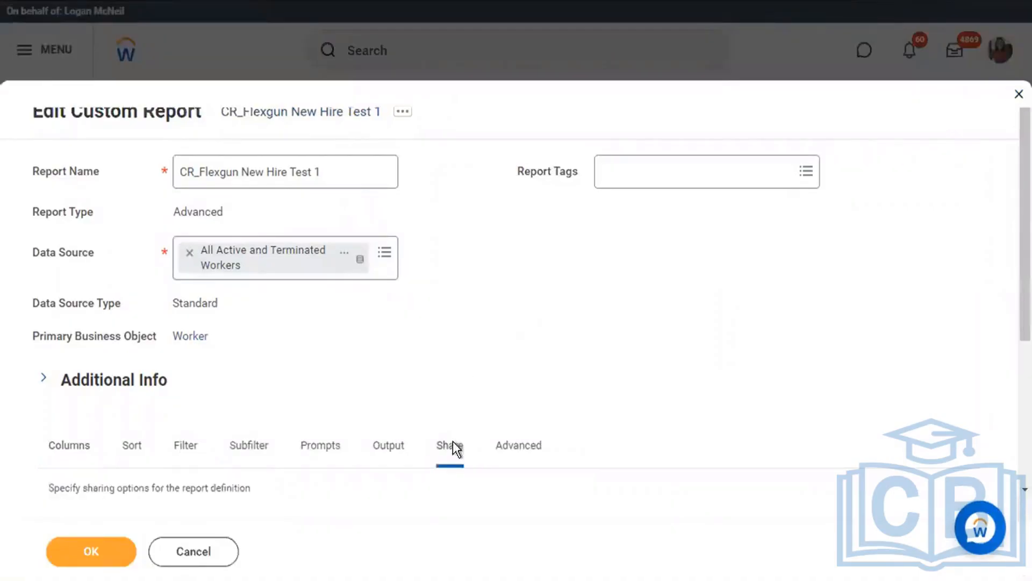
{"action": "scroll", "coordinate": [512, 386], "scroll_direction": "down", "scroll_amount": 4}
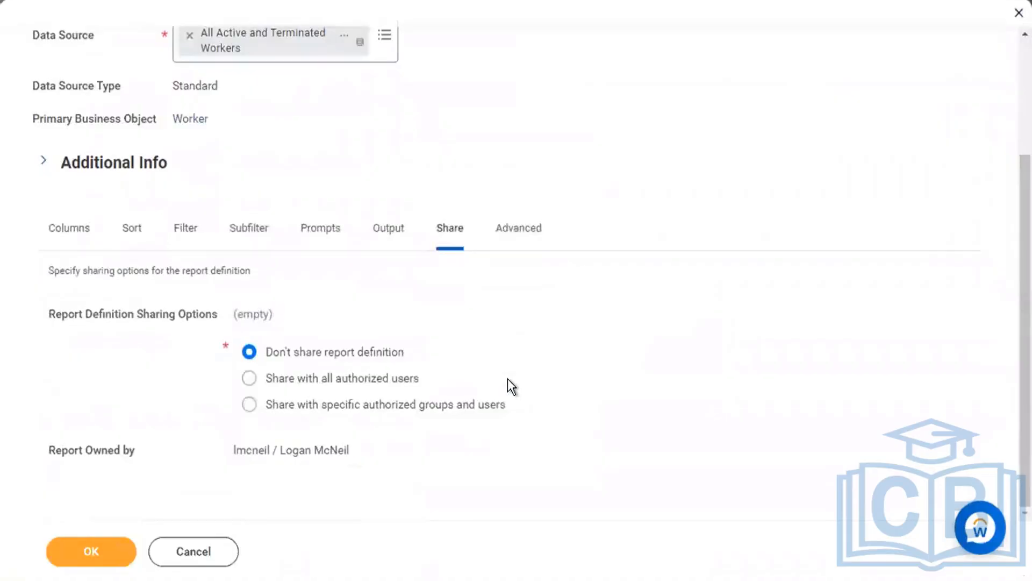
{"action": "left_click_drag", "start_coordinate": [286, 355], "coordinate": [459, 353]}
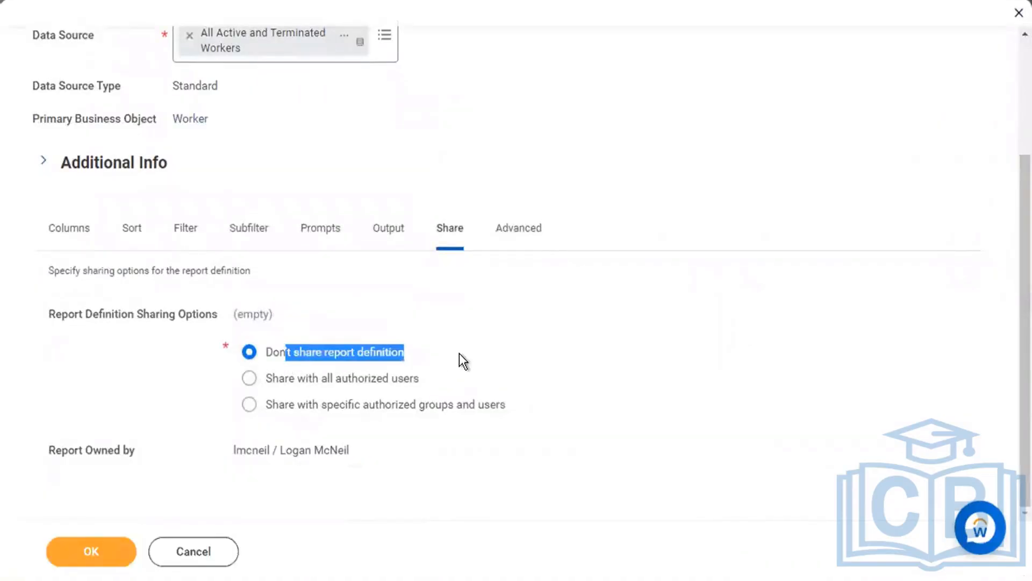
{"action": "left_click", "coordinate": [383, 398]}
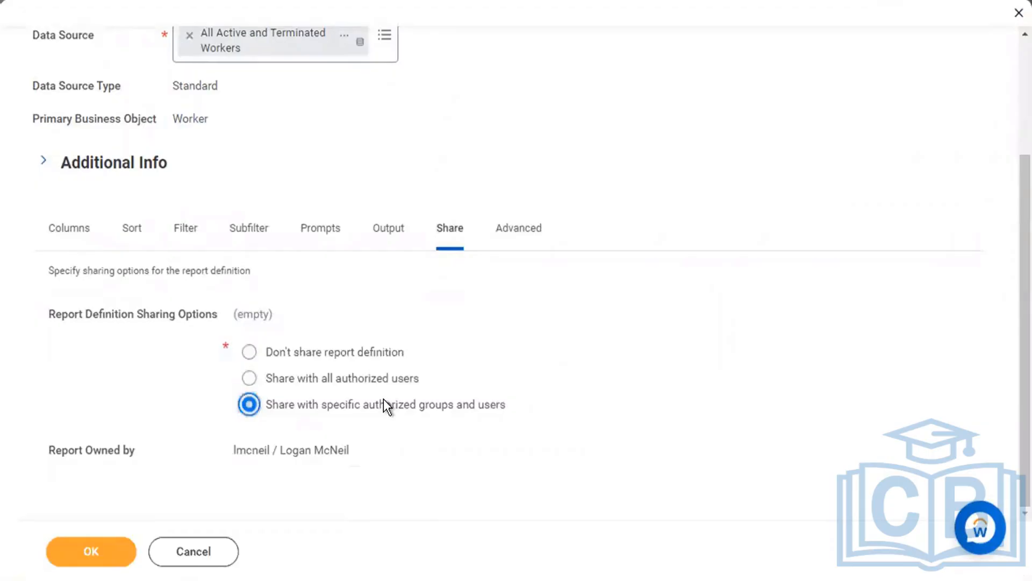
{"action": "scroll", "coordinate": [382, 399], "scroll_direction": "down", "scroll_amount": 2}
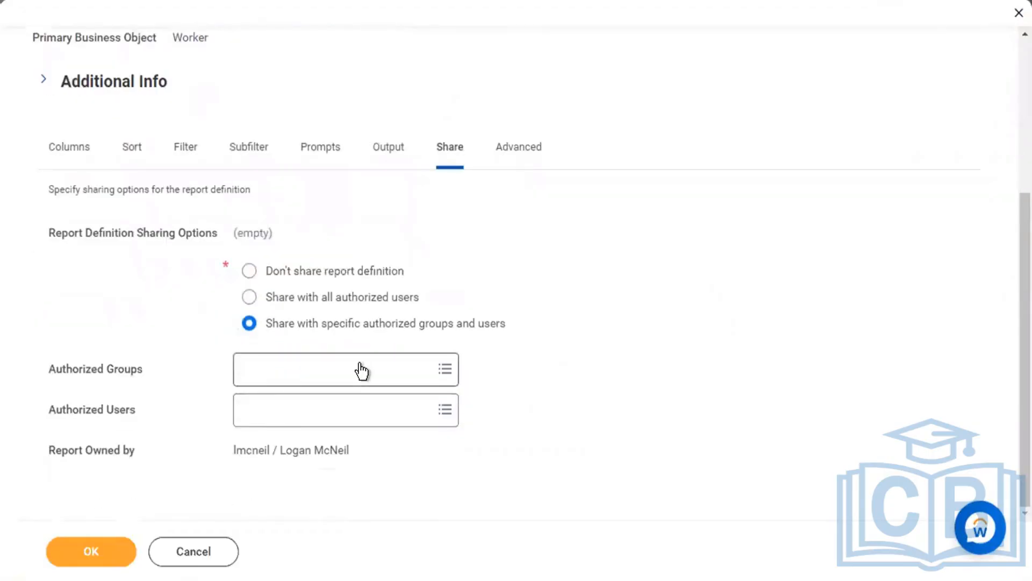
Add HR Analyst as an authorized group.
{"action": "left_click", "coordinate": [361, 365]}
{"action": "type", "text": "hr"}
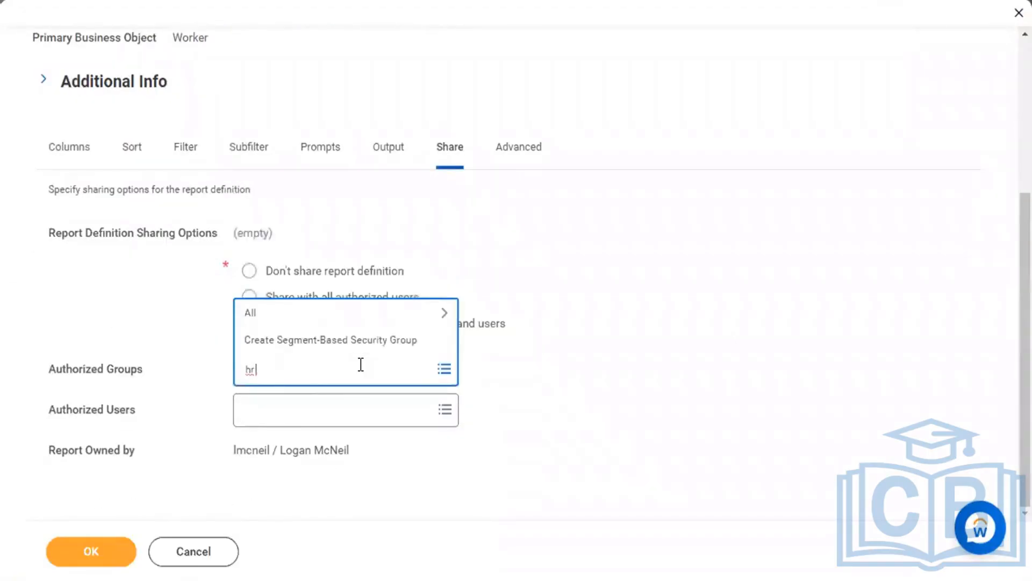
{"action": "type", "text": " analyst"}
{"action": "key", "text": "Return"}
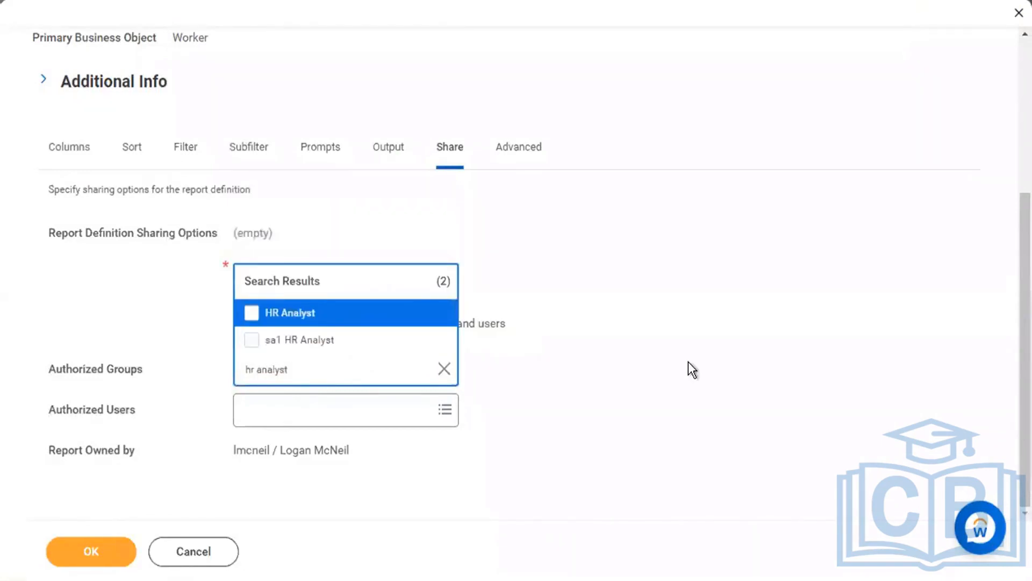
{"action": "key", "text": "Return"}
{"action": "left_click", "coordinate": [688, 361]}
Search for a user and add the third match as an authorized user.
{"action": "left_click", "coordinate": [408, 417]}
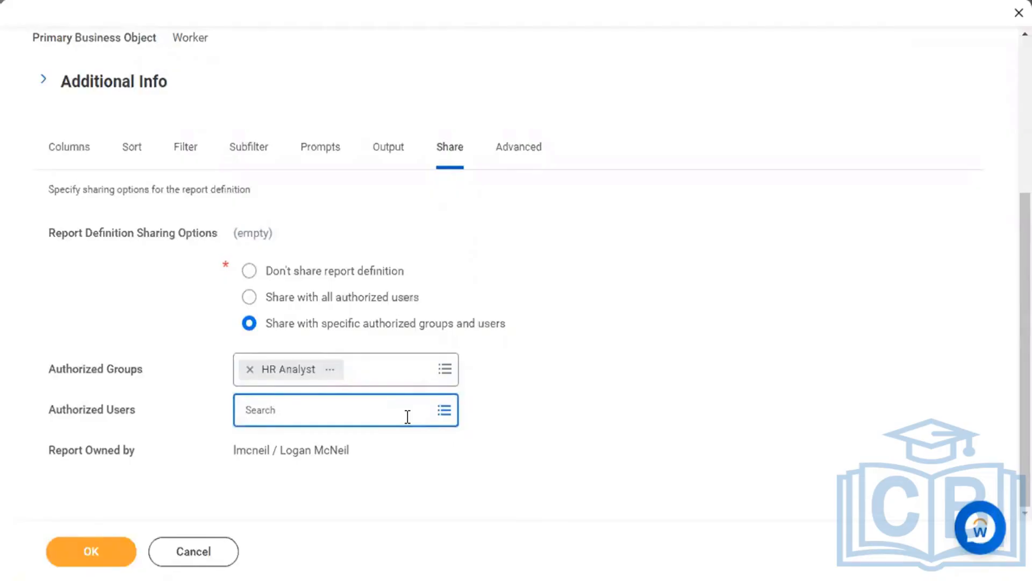
{"action": "type", "text": "magic"}
{"action": "key", "text": "Return"}
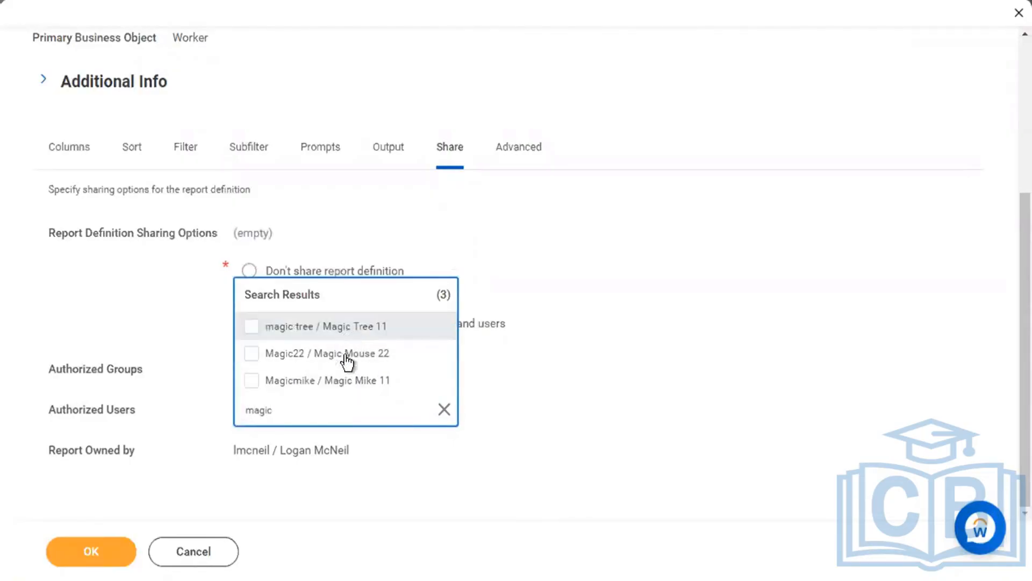
{"action": "left_click", "coordinate": [343, 382]}
{"action": "left_click", "coordinate": [615, 423]}
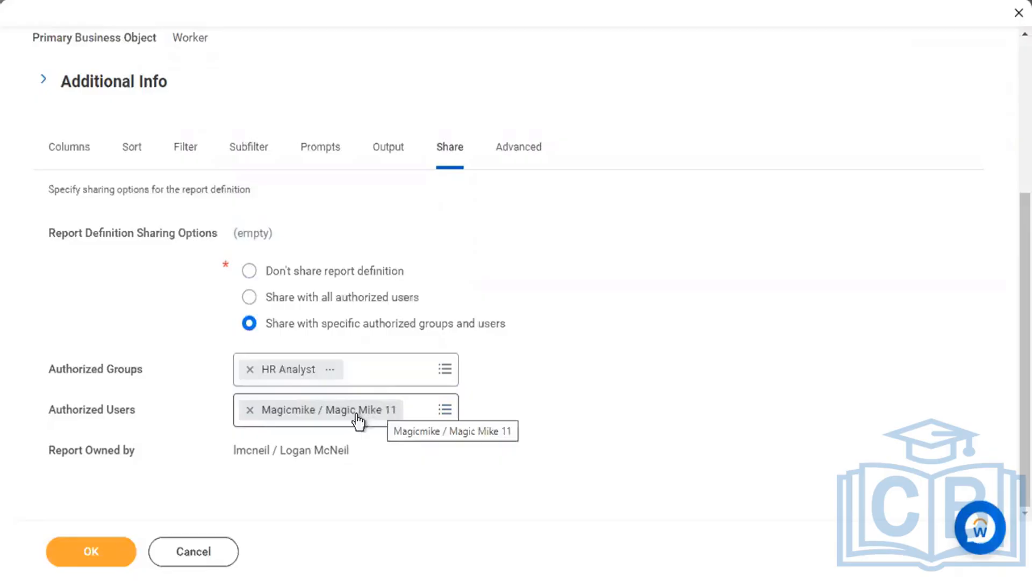
{"action": "left_click", "coordinate": [527, 157]}
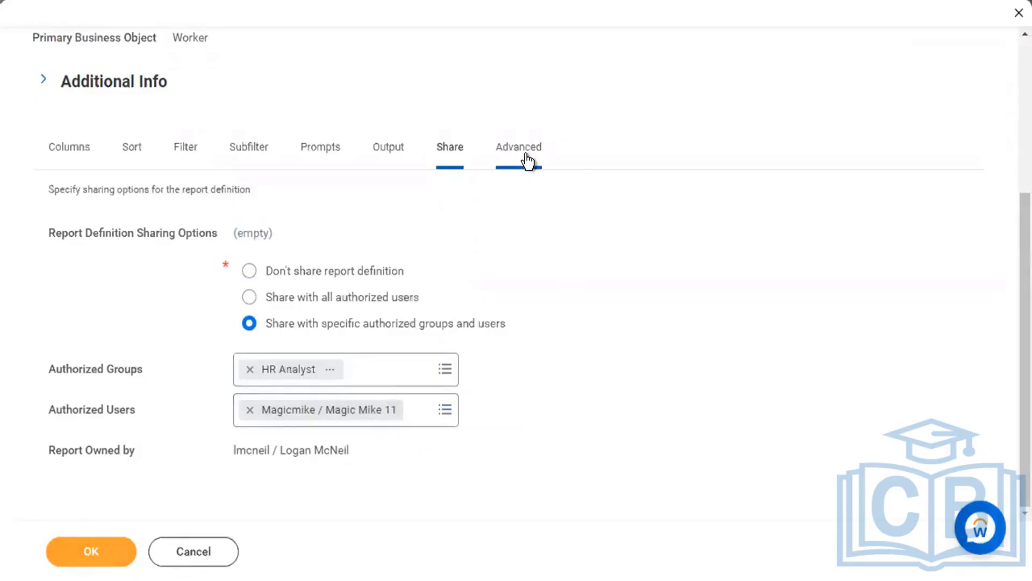
Scroll through the report's settings to review them.
{"action": "scroll", "coordinate": [686, 241], "scroll_direction": "down", "scroll_amount": 5}
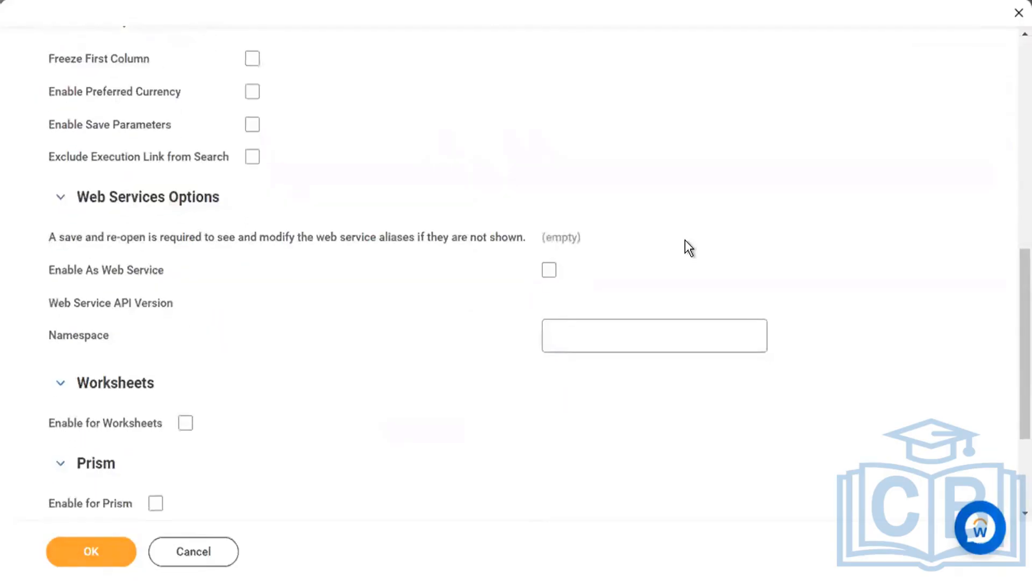
{"action": "scroll", "coordinate": [446, 223], "scroll_direction": "up", "scroll_amount": 10}
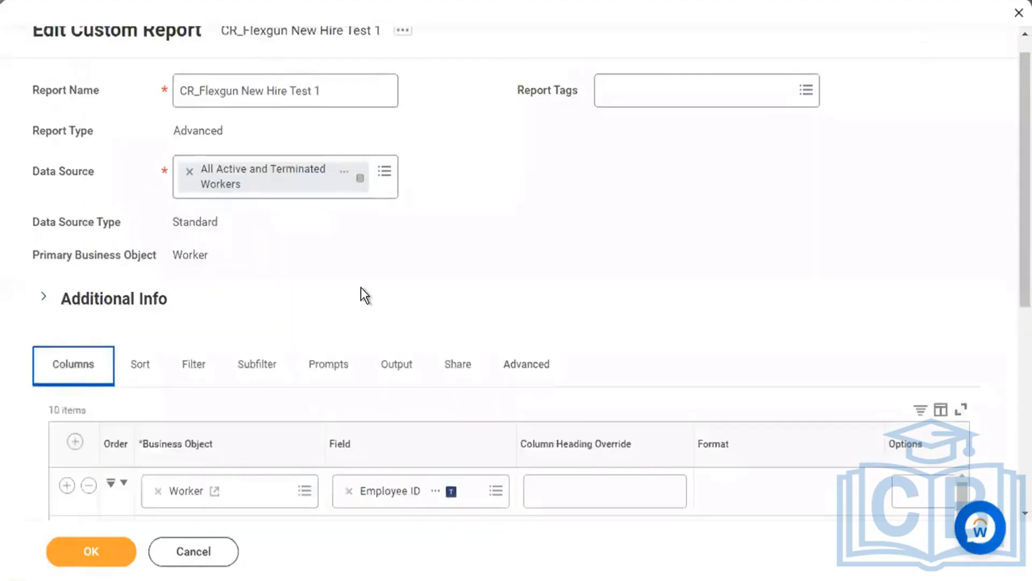
{"action": "scroll", "coordinate": [360, 288], "scroll_direction": "down", "scroll_amount": 7}
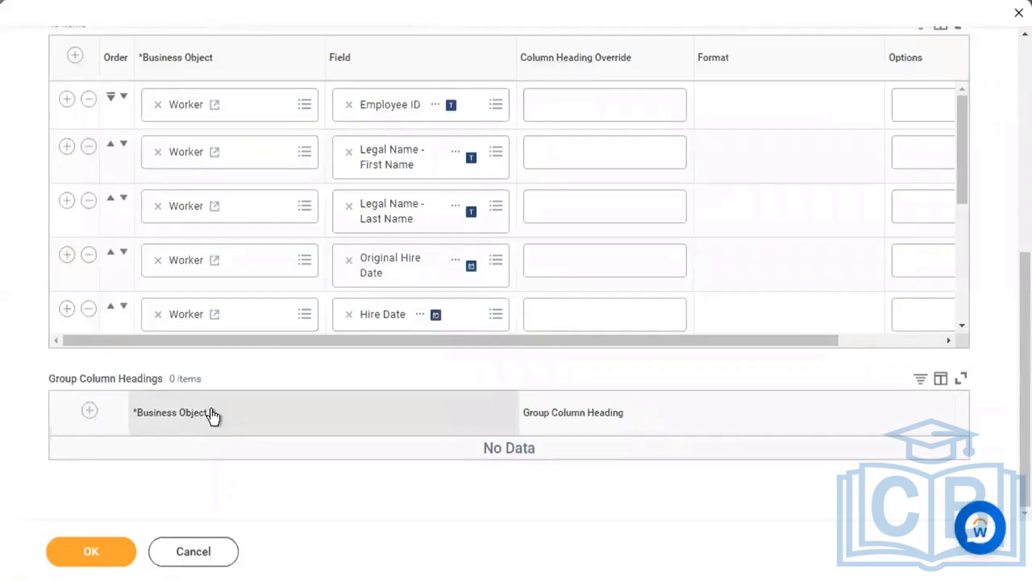
{"action": "scroll", "coordinate": [270, 253], "scroll_direction": "down", "scroll_amount": 5}
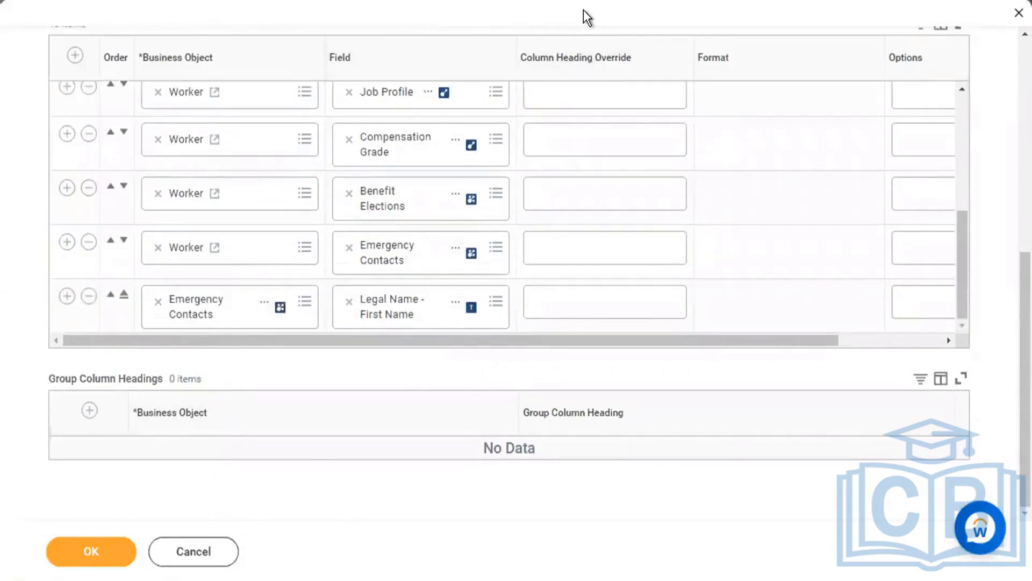
{"action": "scroll", "coordinate": [839, 369], "scroll_direction": "up", "scroll_amount": 4}
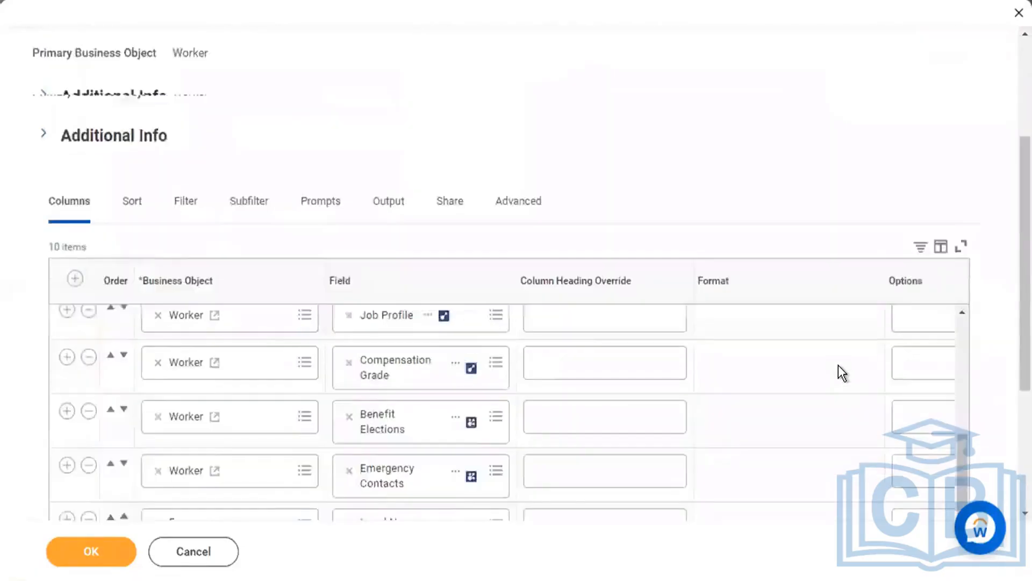
{"action": "scroll", "coordinate": [843, 372], "scroll_direction": "up", "scroll_amount": 3}
Enable the report as a web service (API v40.0) and submit, getting 3 errors and 1 alert.
{"action": "left_click", "coordinate": [538, 386]}
{"action": "scroll", "coordinate": [676, 374], "scroll_direction": "down", "scroll_amount": 1}
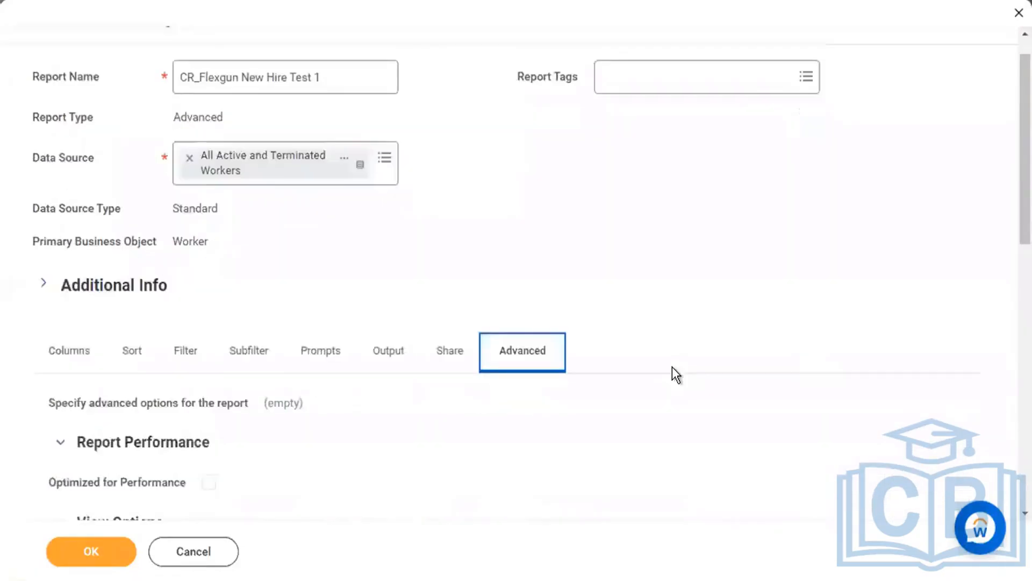
{"action": "scroll", "coordinate": [537, 184], "scroll_direction": "down", "scroll_amount": 10}
{"action": "scroll", "coordinate": [536, 185], "scroll_direction": "up", "scroll_amount": 3}
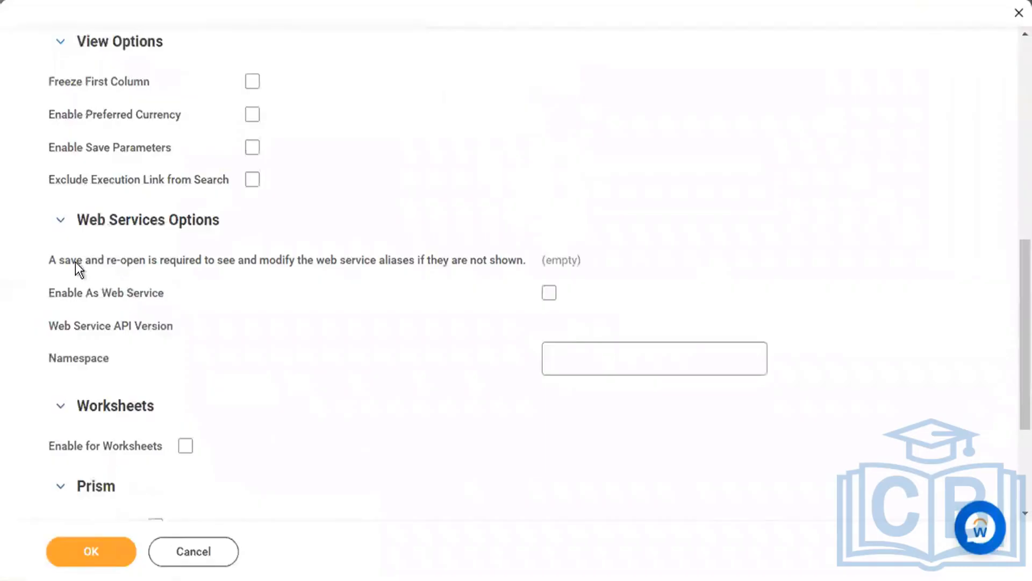
{"action": "triple_click", "coordinate": [251, 223]}
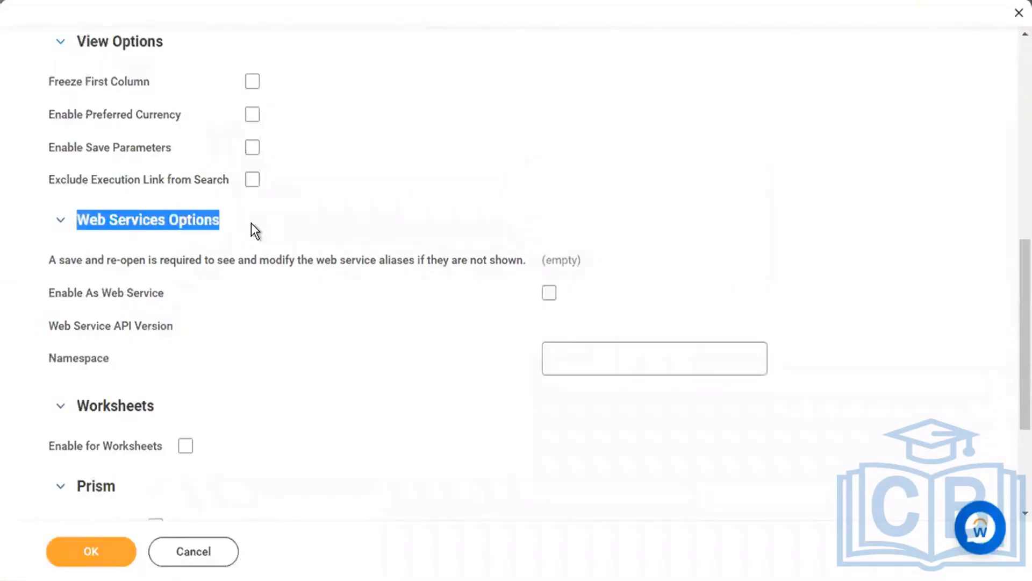
{"action": "left_click", "coordinate": [549, 292]}
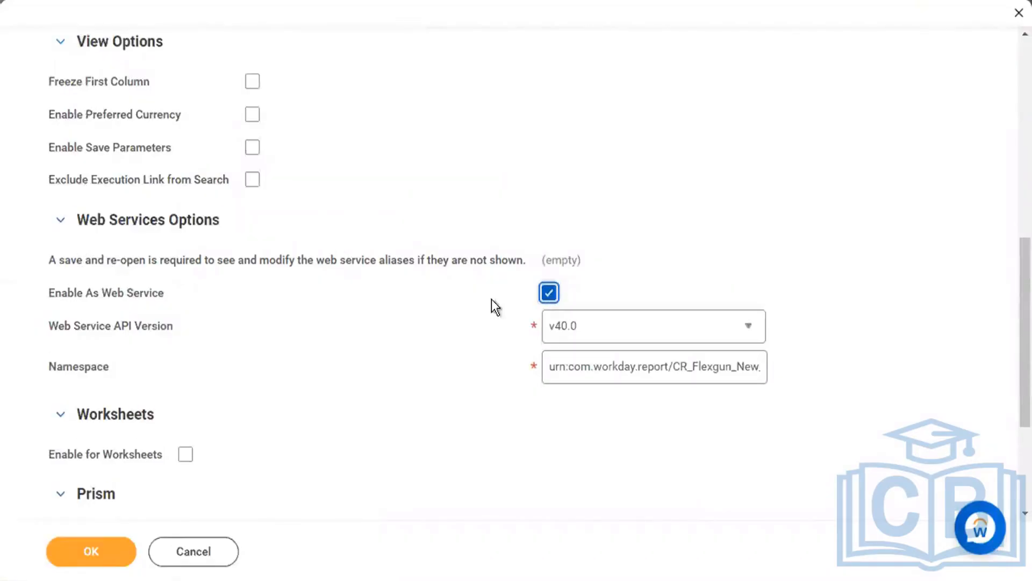
{"action": "left_click", "coordinate": [100, 561]}
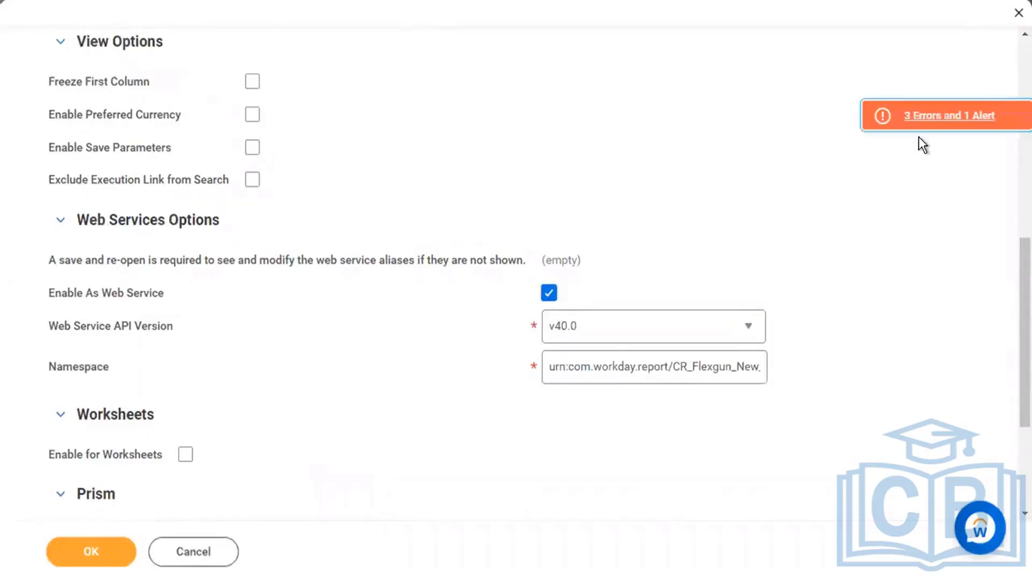
Review the save errors, noting the missing group column headings error.
{"action": "left_click", "coordinate": [944, 119]}
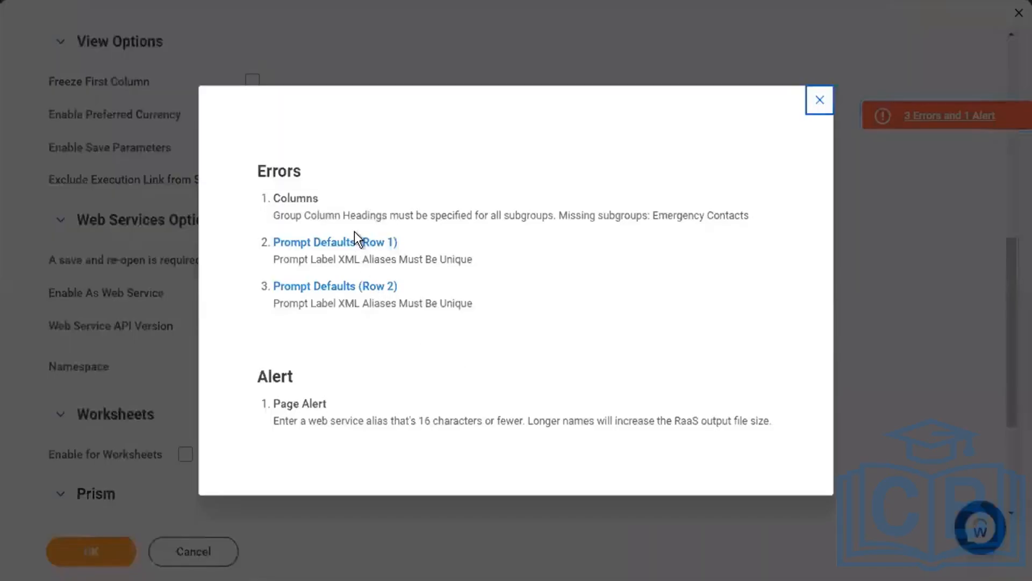
{"action": "left_click_drag", "start_coordinate": [305, 215], "coordinate": [715, 219]}
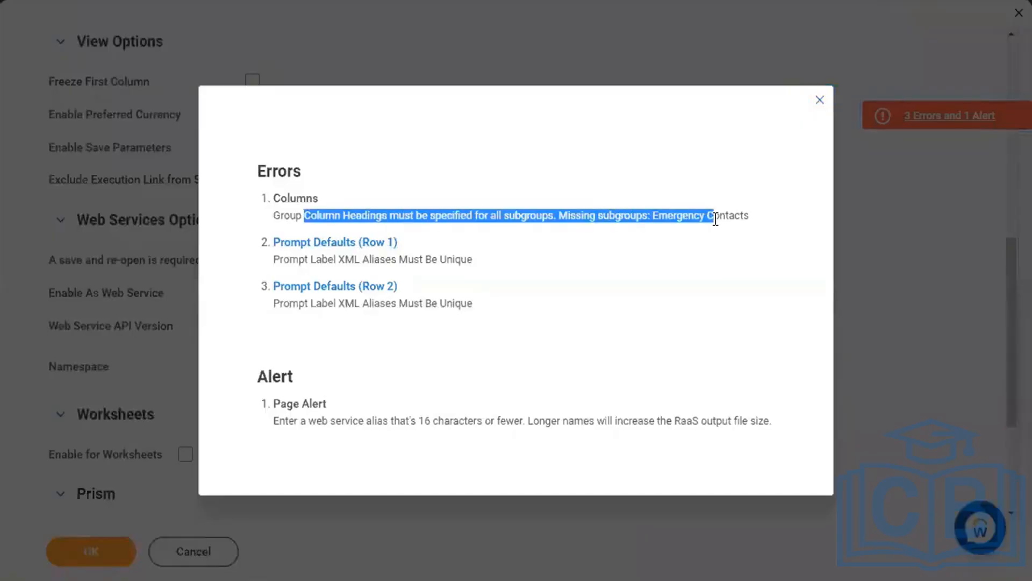
{"action": "left_click", "coordinate": [820, 100]}
Add a Group Column Headings row set to Emergency Contacts and resubmit the report.
{"action": "scroll", "coordinate": [411, 188], "scroll_direction": "up", "scroll_amount": 10}
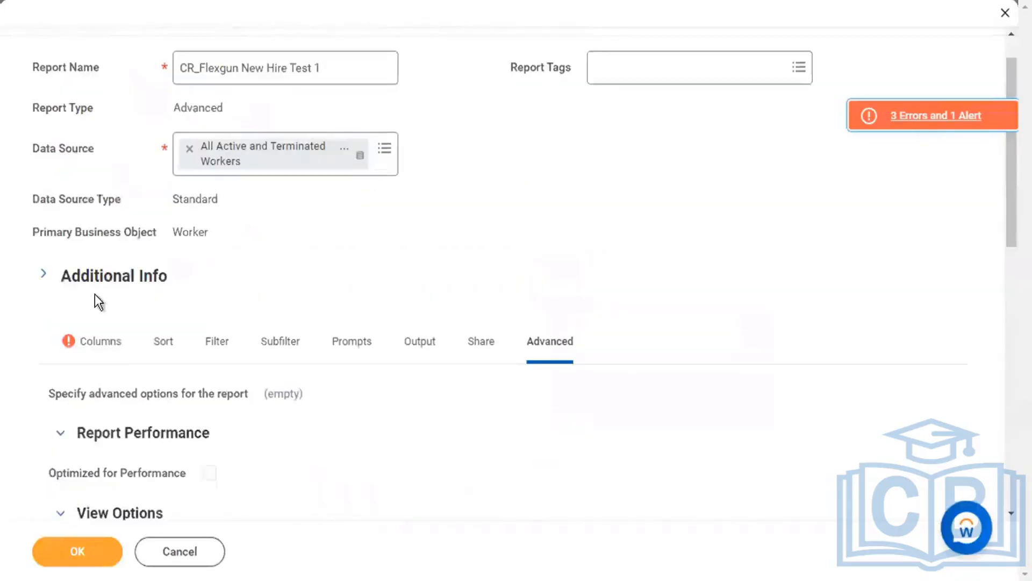
{"action": "left_click", "coordinate": [74, 341]}
{"action": "scroll", "coordinate": [475, 230], "scroll_direction": "down", "scroll_amount": 5}
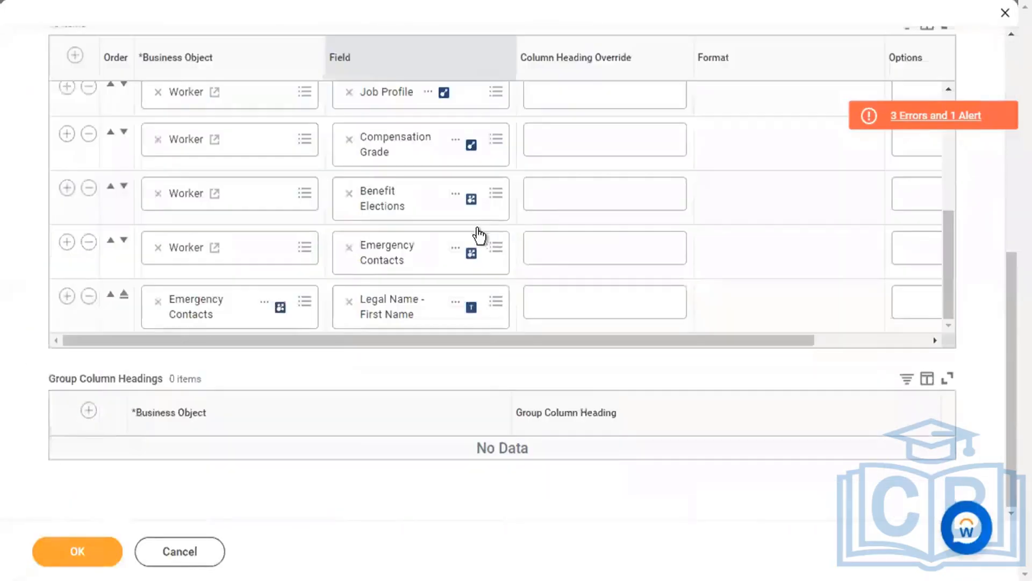
{"action": "left_click", "coordinate": [88, 410]}
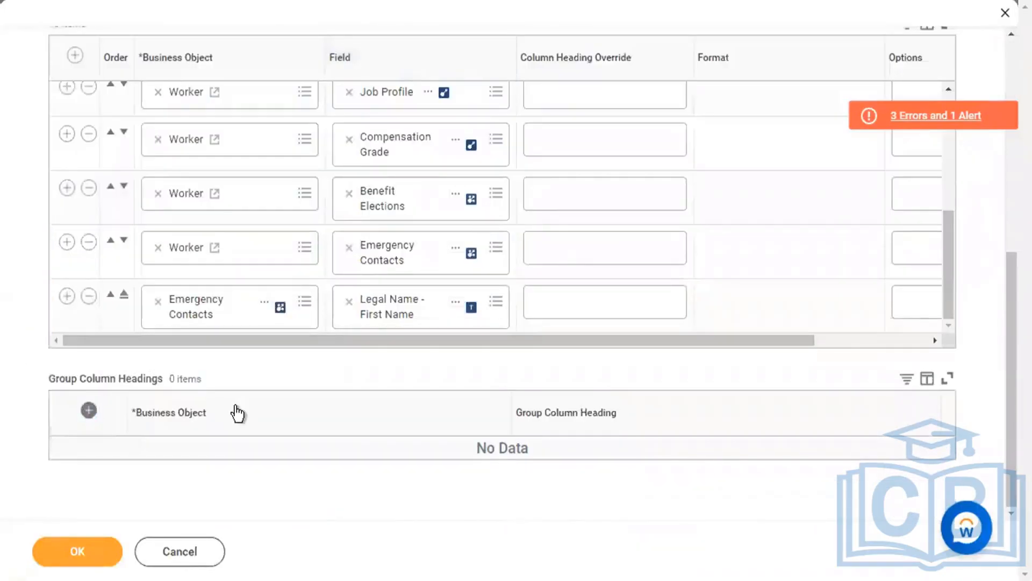
{"action": "left_click", "coordinate": [280, 454]}
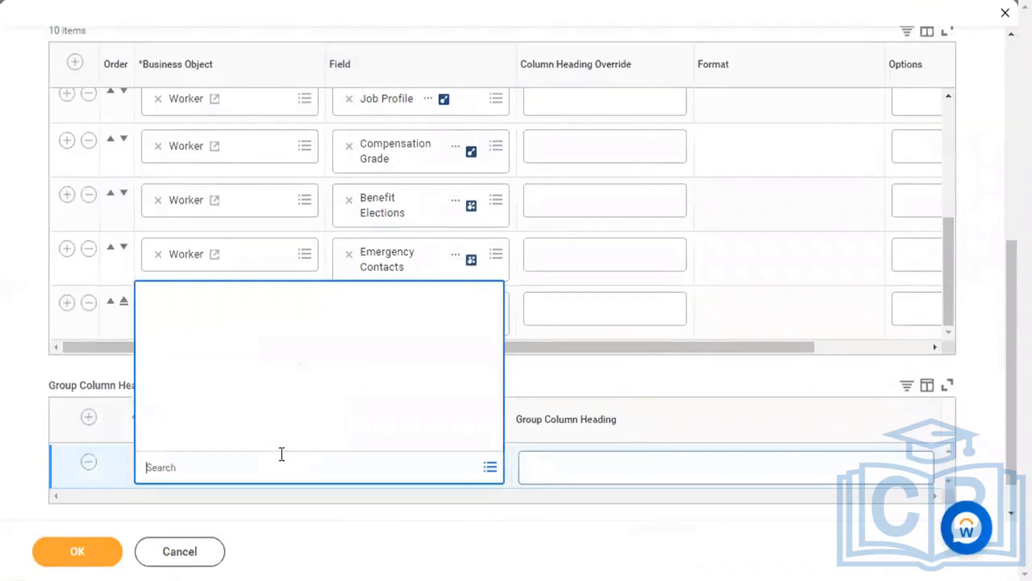
{"action": "left_click", "coordinate": [345, 438]}
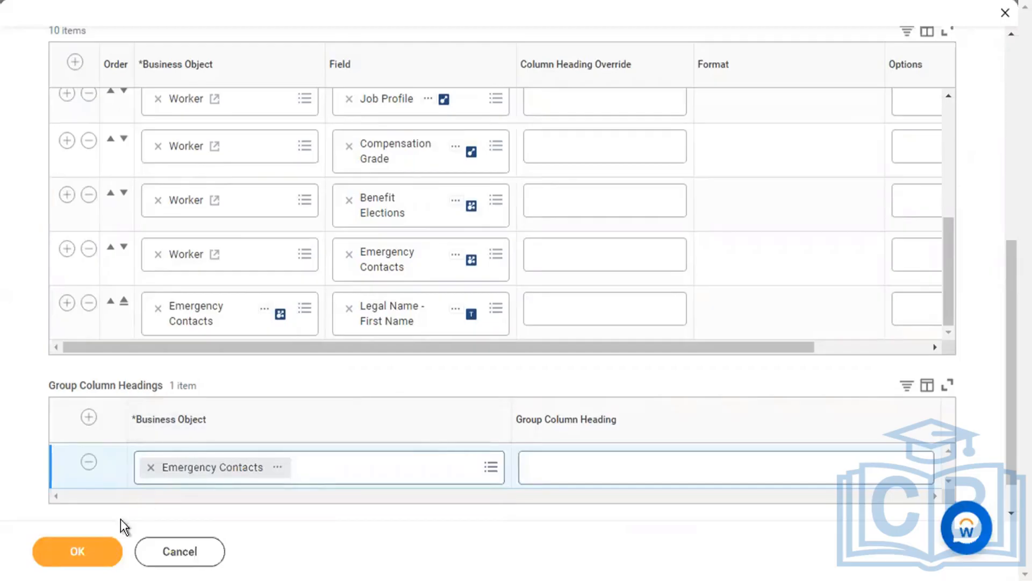
{"action": "left_click", "coordinate": [95, 541]}
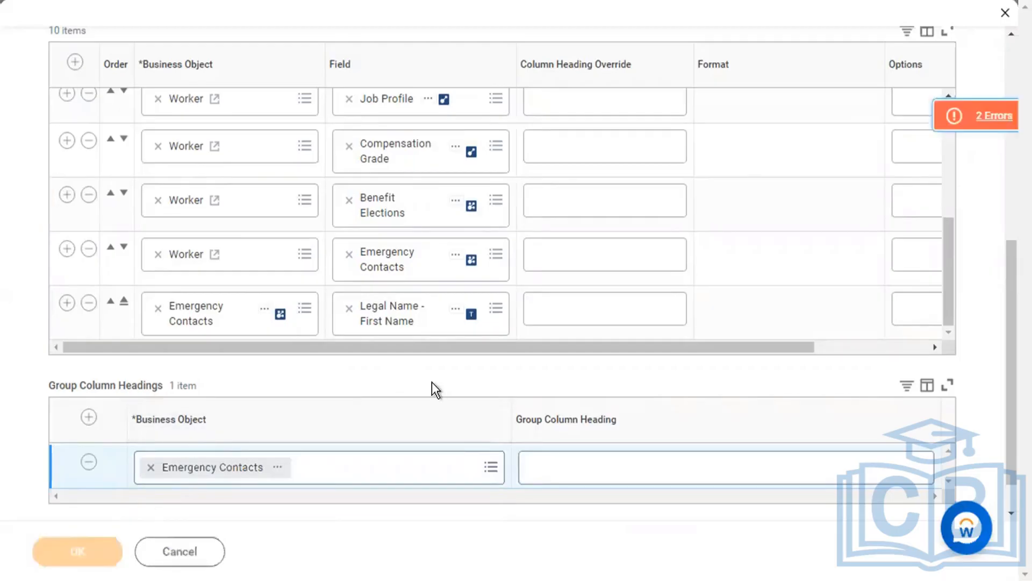
Review the two remaining errors about non-unique prompt label XML aliases.
{"action": "left_click", "coordinate": [922, 115]}
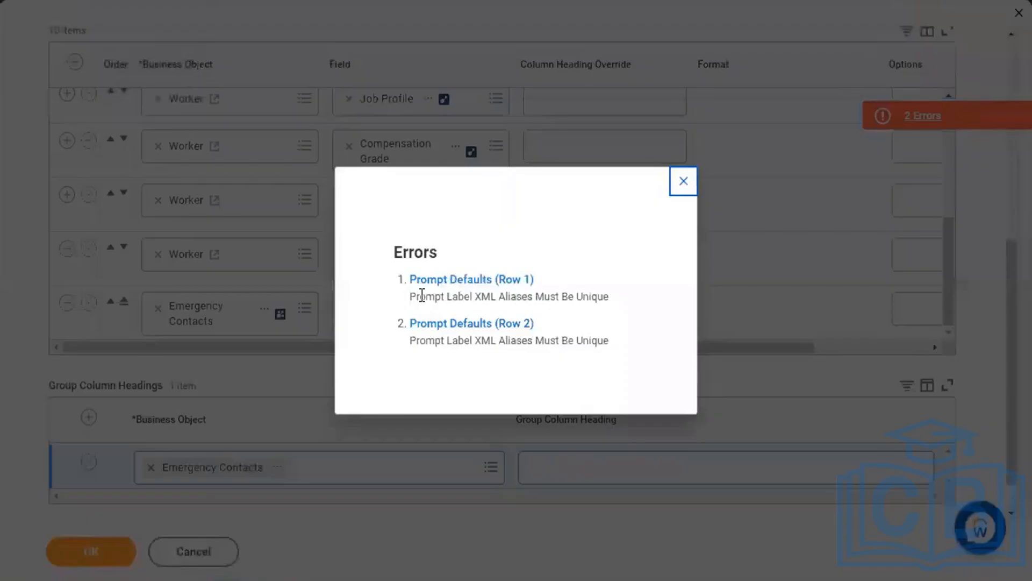
{"action": "left_click_drag", "start_coordinate": [422, 295], "coordinate": [686, 188]}
{"action": "left_click", "coordinate": [683, 183]}
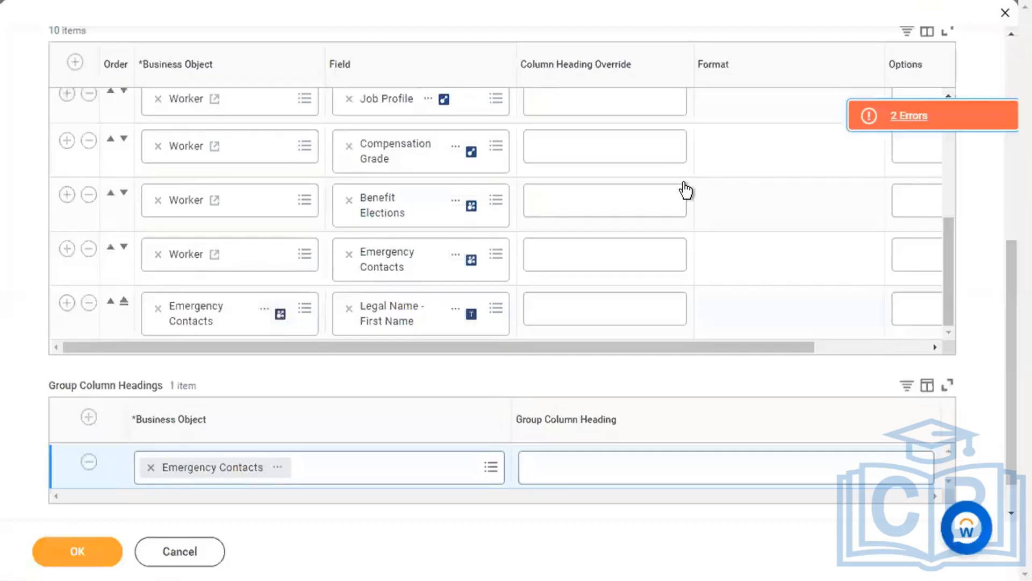
{"action": "scroll", "coordinate": [860, 242], "scroll_direction": "up", "scroll_amount": 5}
{"action": "scroll", "coordinate": [959, 270], "scroll_direction": "up", "scroll_amount": 3}
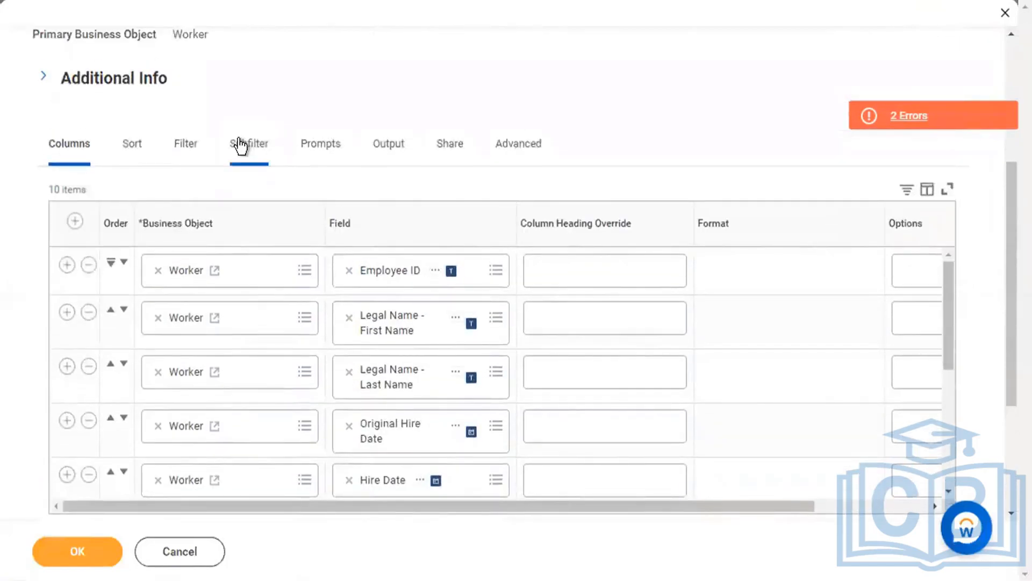
Inspect the Prompt Defaults table and filter, confirming both Hire Date prompts are required without defaults.
{"action": "left_click", "coordinate": [325, 159]}
{"action": "scroll", "coordinate": [573, 186], "scroll_direction": "down", "scroll_amount": 5}
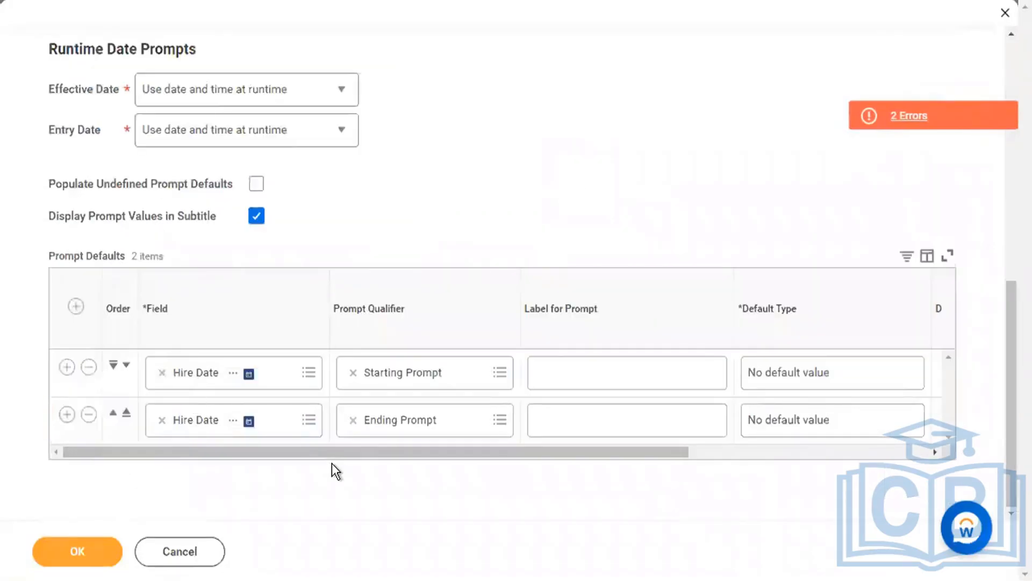
{"action": "left_click_drag", "start_coordinate": [330, 454], "coordinate": [626, 453]}
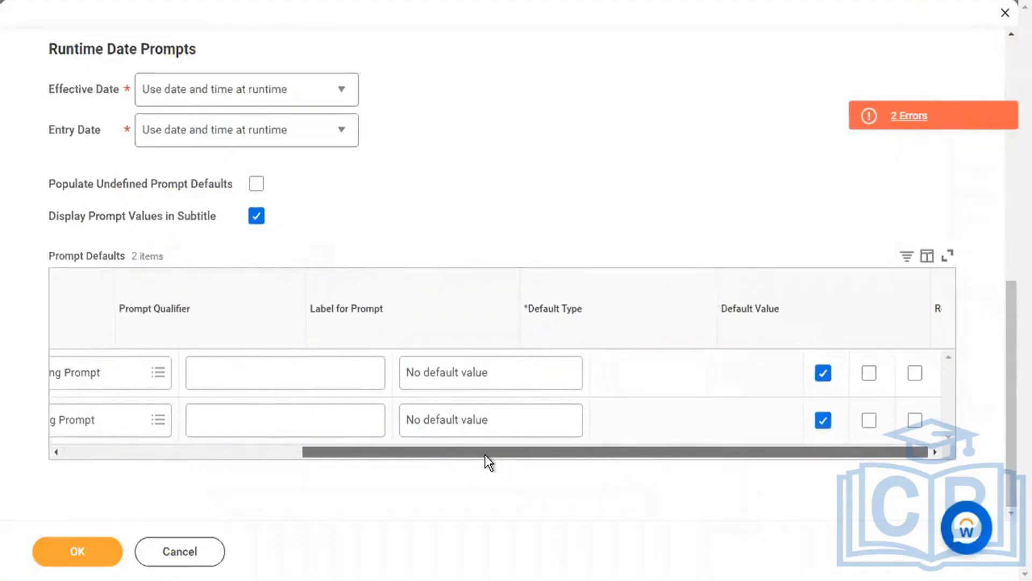
{"action": "left_click_drag", "start_coordinate": [576, 441], "coordinate": [423, 460]}
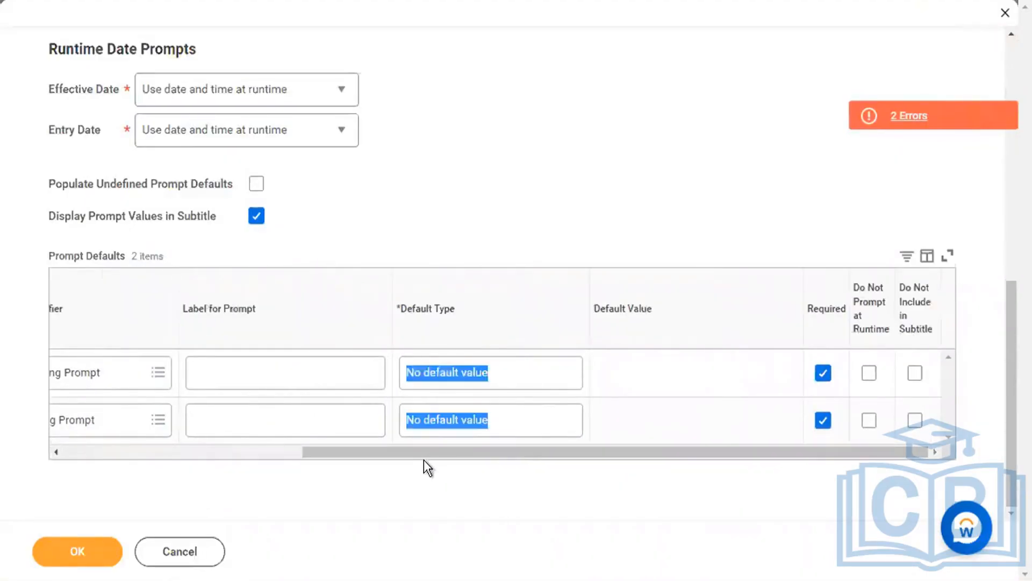
{"action": "scroll", "coordinate": [224, 270], "scroll_direction": "up", "scroll_amount": 2}
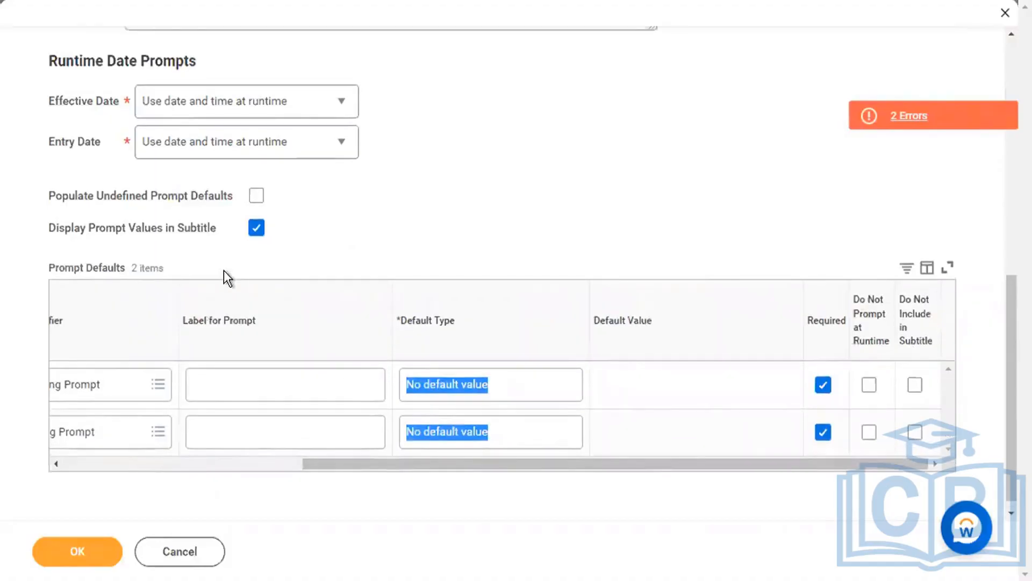
{"action": "scroll", "coordinate": [224, 270], "scroll_direction": "up", "scroll_amount": 5}
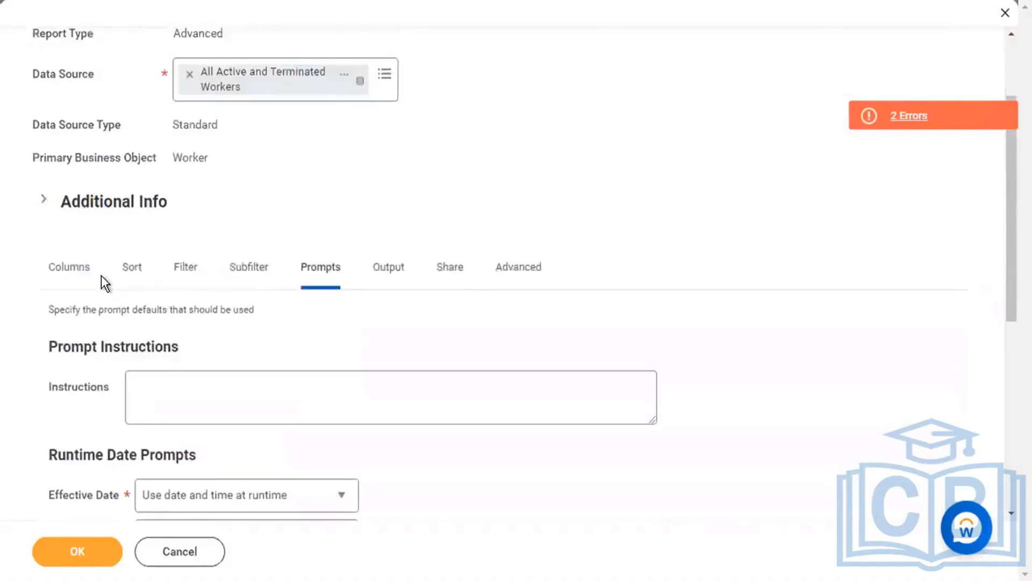
{"action": "scroll", "coordinate": [101, 281], "scroll_direction": "up", "scroll_amount": 1}
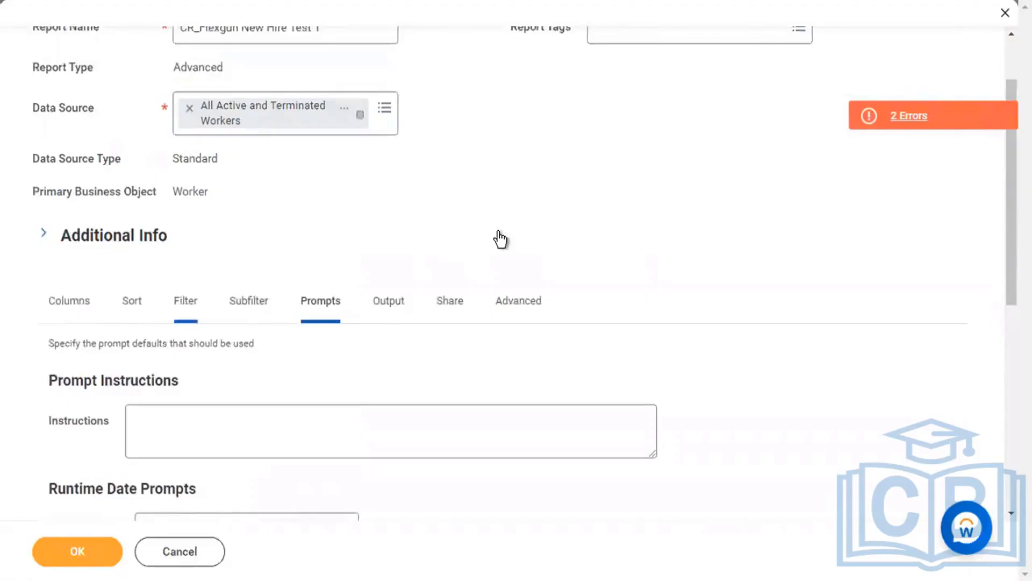
{"action": "scroll", "coordinate": [498, 235], "scroll_direction": "down", "scroll_amount": 5}
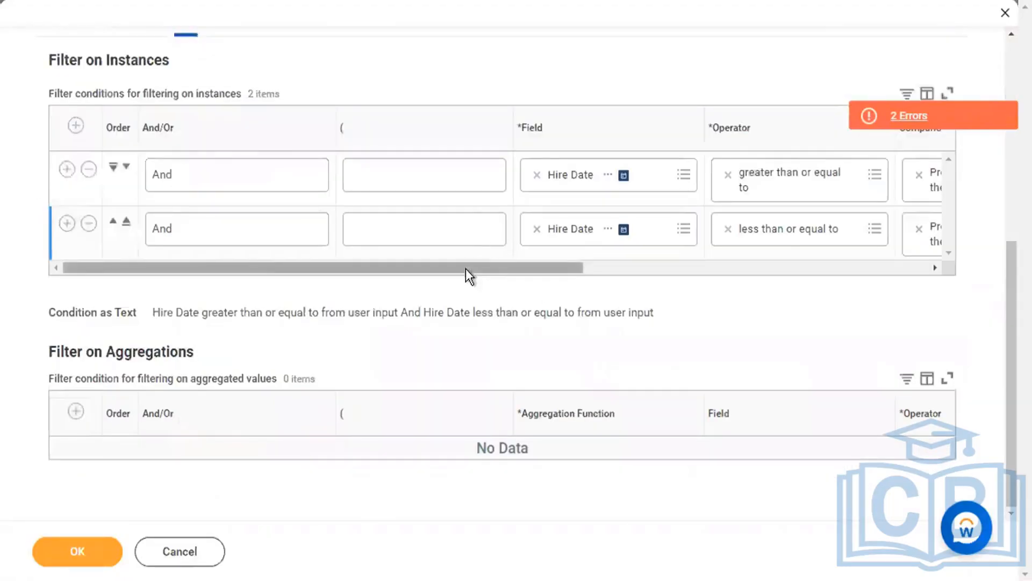
{"action": "left_click_drag", "start_coordinate": [466, 268], "coordinate": [718, 261]}
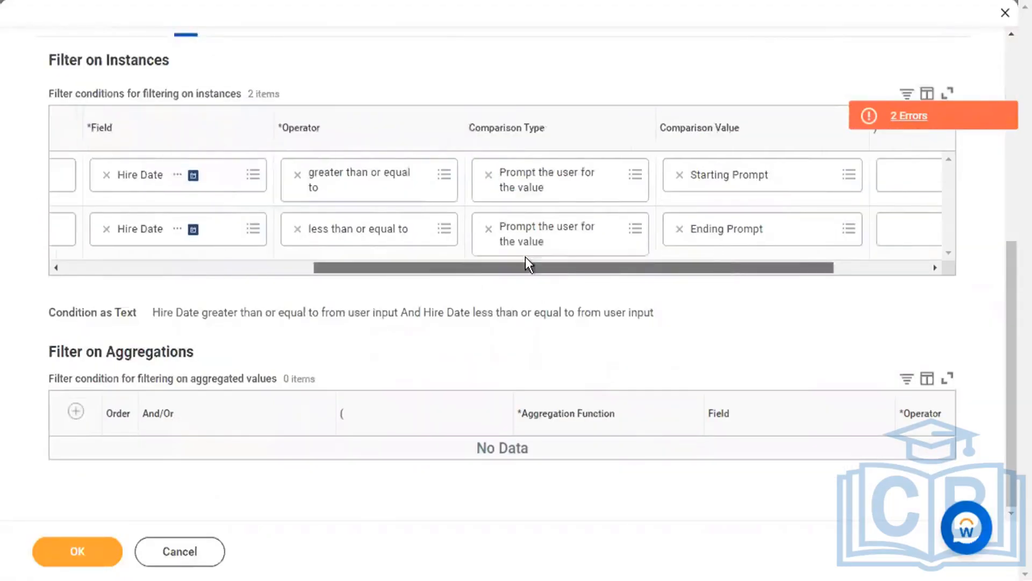
{"action": "left_click_drag", "start_coordinate": [525, 262], "coordinate": [357, 258]}
{"action": "scroll", "coordinate": [276, 89], "scroll_direction": "up", "scroll_amount": 3}
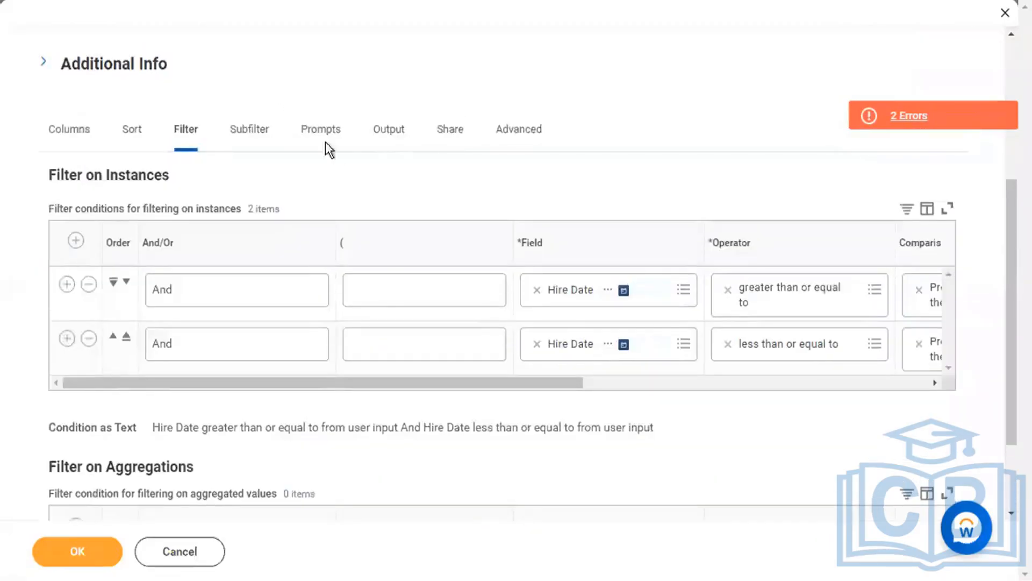
{"action": "left_click", "coordinate": [326, 143]}
Label the Starting and Ending Hire Date prompts 'Start Date' and 'End Date'.
{"action": "scroll", "coordinate": [457, 339], "scroll_direction": "down", "scroll_amount": 2}
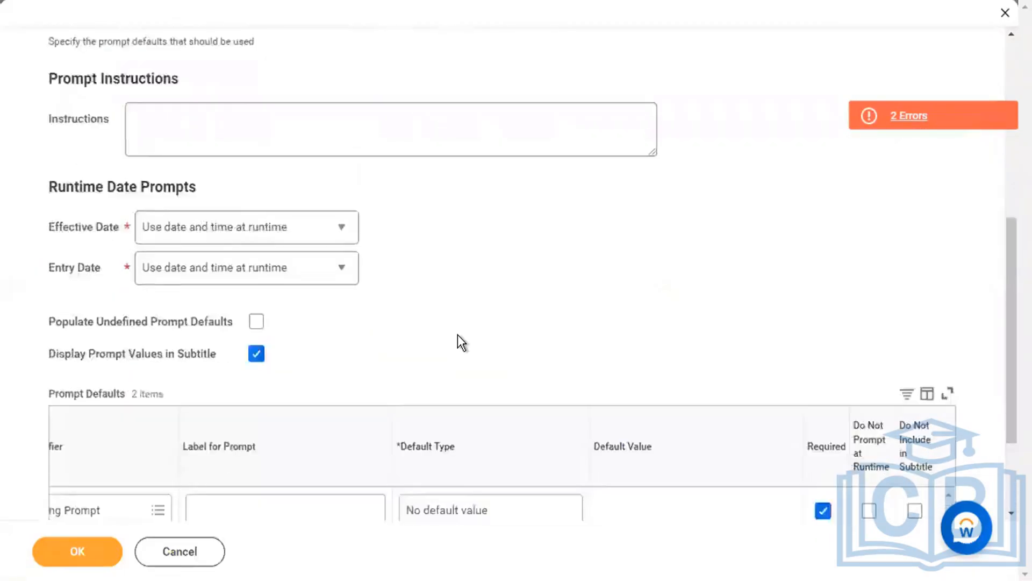
{"action": "scroll", "coordinate": [459, 338], "scroll_direction": "down", "scroll_amount": 2}
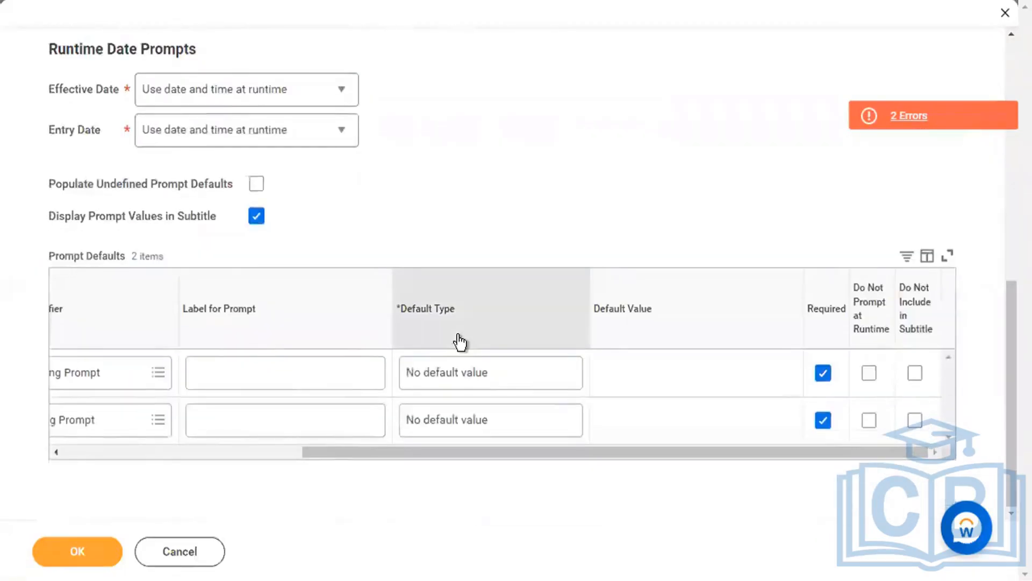
{"action": "left_click", "coordinate": [339, 377]}
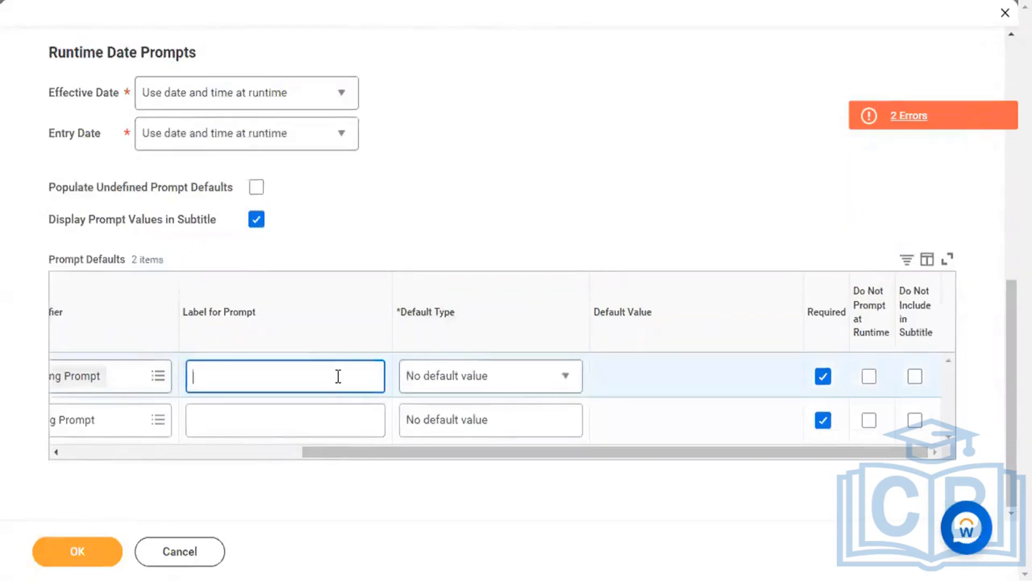
{"action": "type", "text": "Start Date"}
{"action": "left_click", "coordinate": [314, 420]}
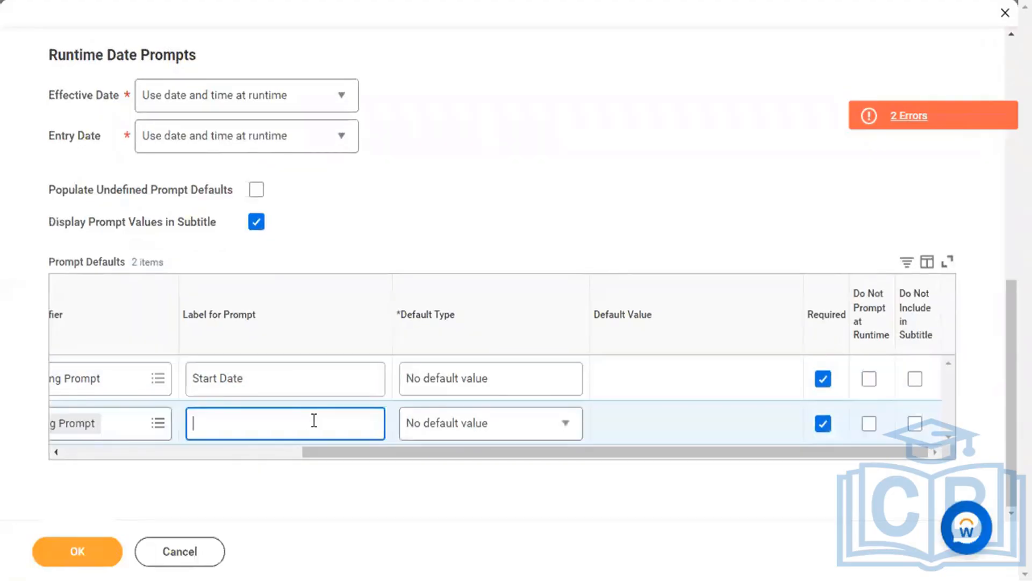
{"action": "type", "text": "d"}
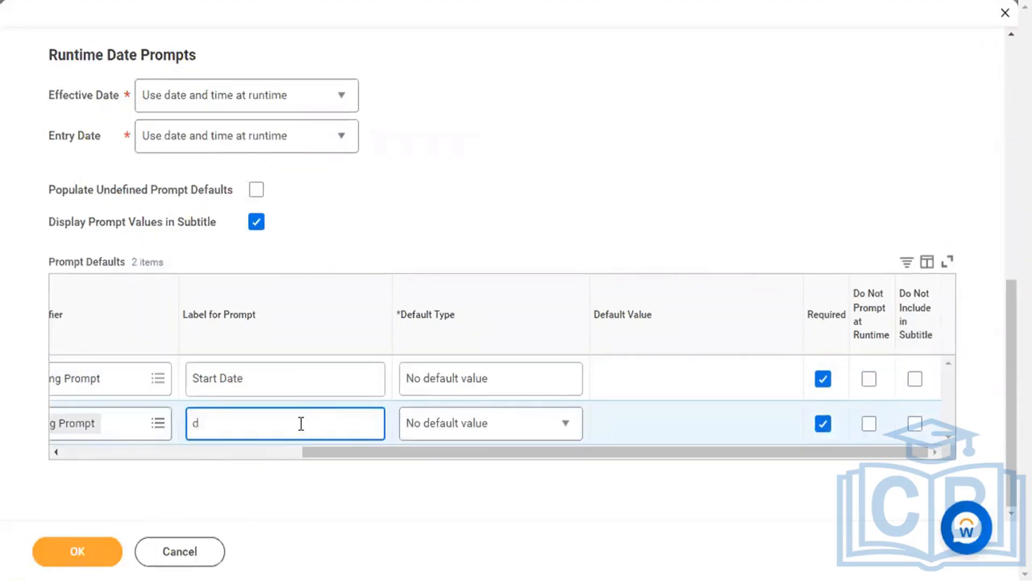
{"action": "key", "text": "BackSpace"}
{"action": "type", "text": "End Date"}
Submit the report with the new prompt labels, which still flags 2 errors.
{"action": "left_click", "coordinate": [51, 551]}
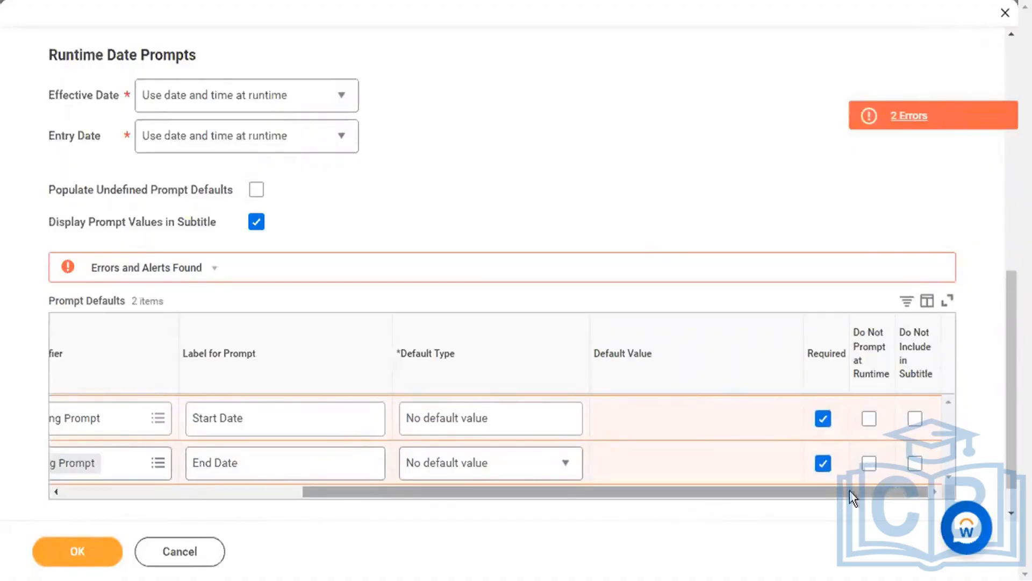
{"action": "left_click_drag", "start_coordinate": [850, 490], "coordinate": [511, 521]}
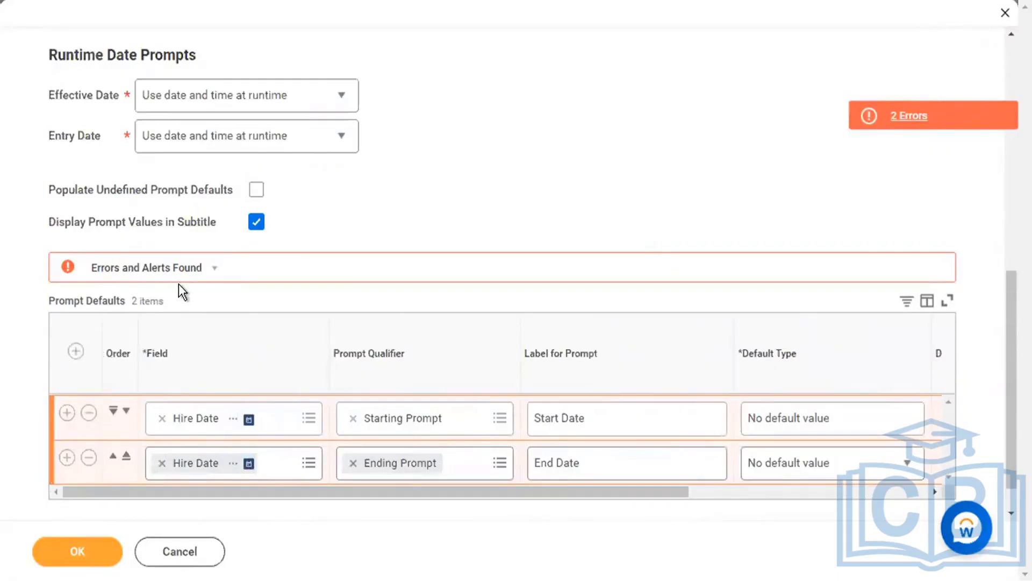
{"action": "scroll", "coordinate": [408, 197], "scroll_direction": "up", "scroll_amount": 2}
{"action": "scroll", "coordinate": [88, 92], "scroll_direction": "up", "scroll_amount": 3}
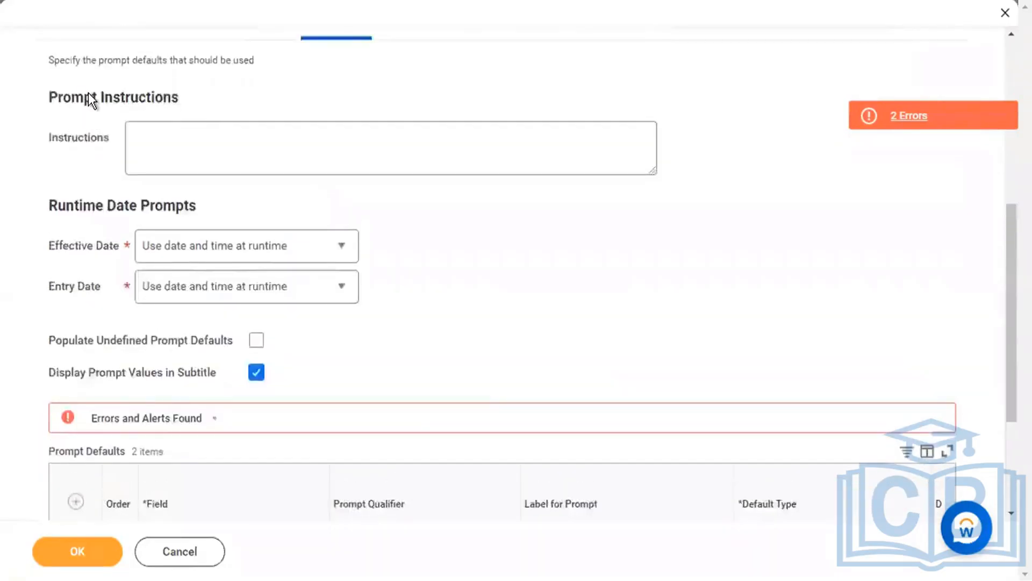
Set the Hire Date column to hide when empty with heading 'HIre Date', and submit.
{"action": "left_click", "coordinate": [75, 137]}
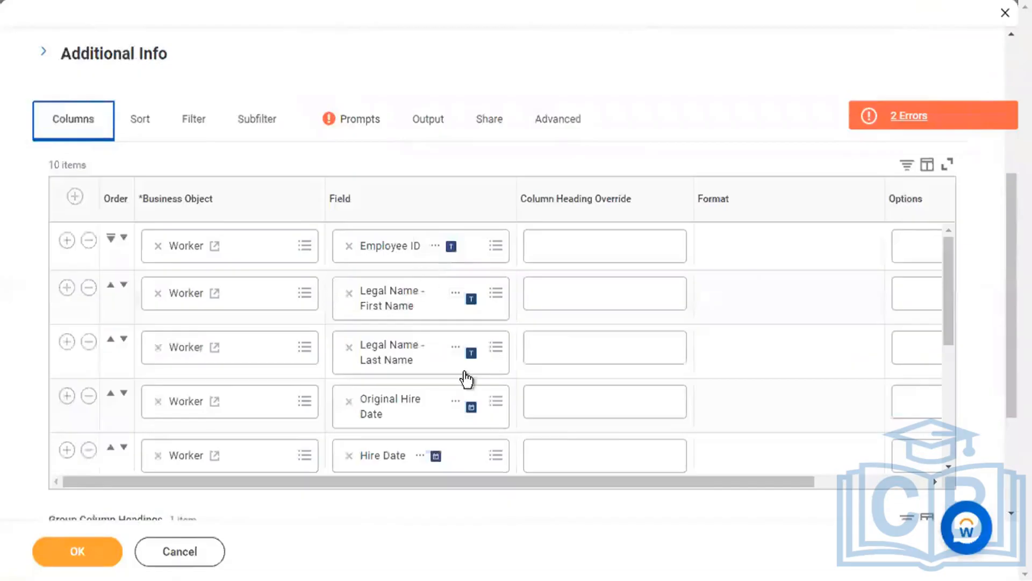
{"action": "scroll", "coordinate": [483, 428], "scroll_direction": "down", "scroll_amount": 2}
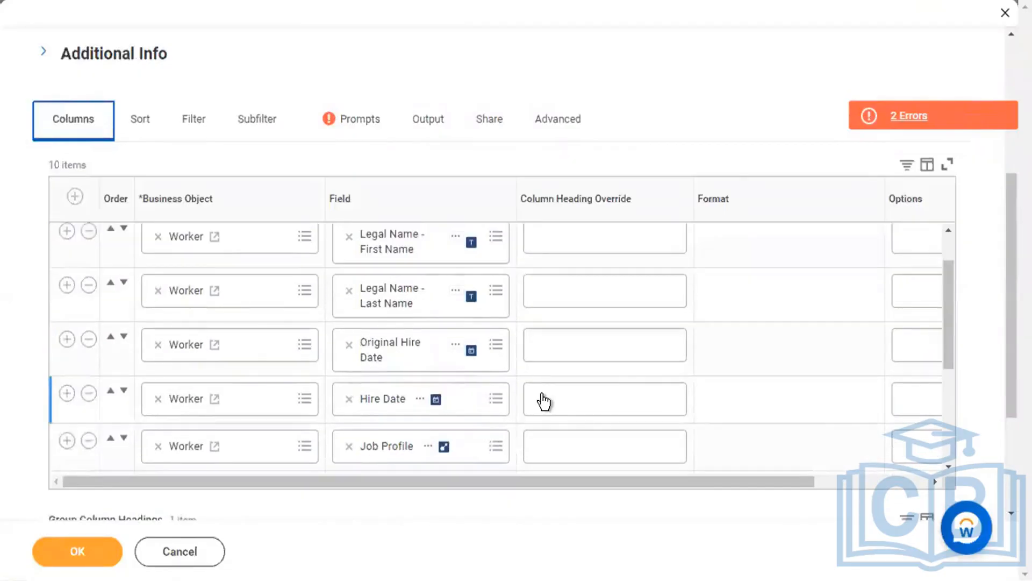
{"action": "left_click", "coordinate": [543, 397]}
{"action": "left_click_drag", "start_coordinate": [561, 480], "coordinate": [666, 479]}
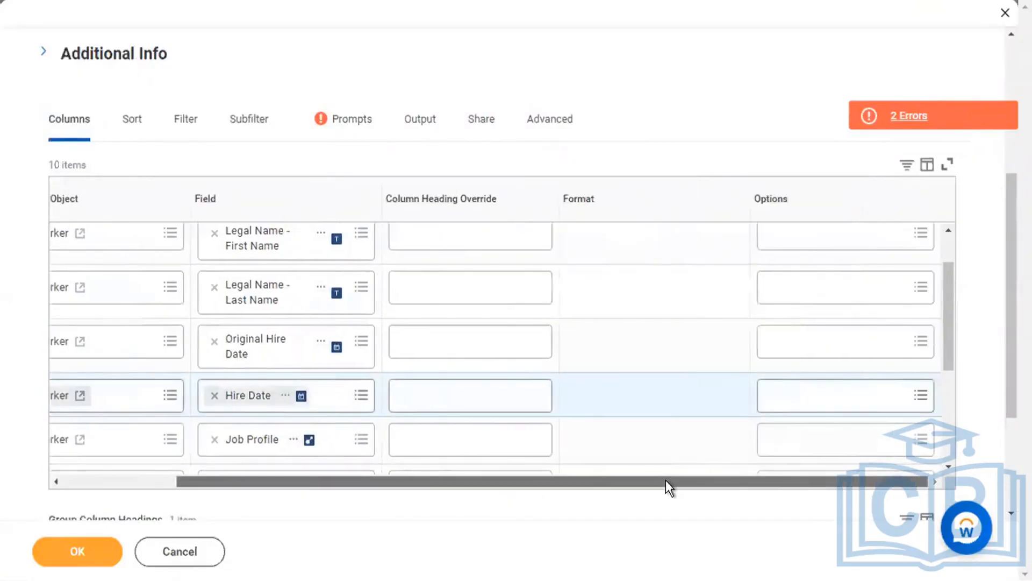
{"action": "left_click", "coordinate": [918, 397]}
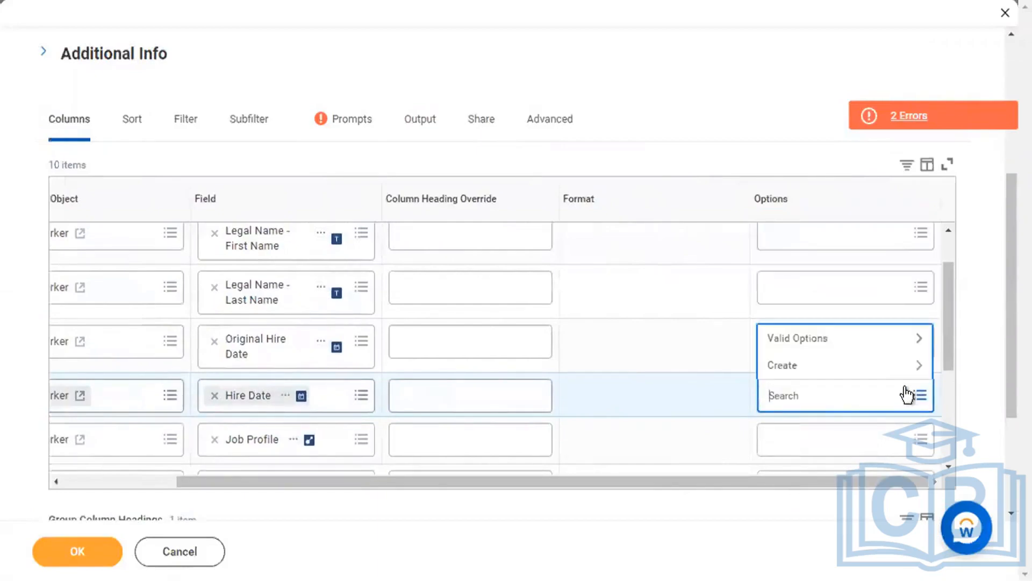
{"action": "left_click", "coordinate": [881, 339]}
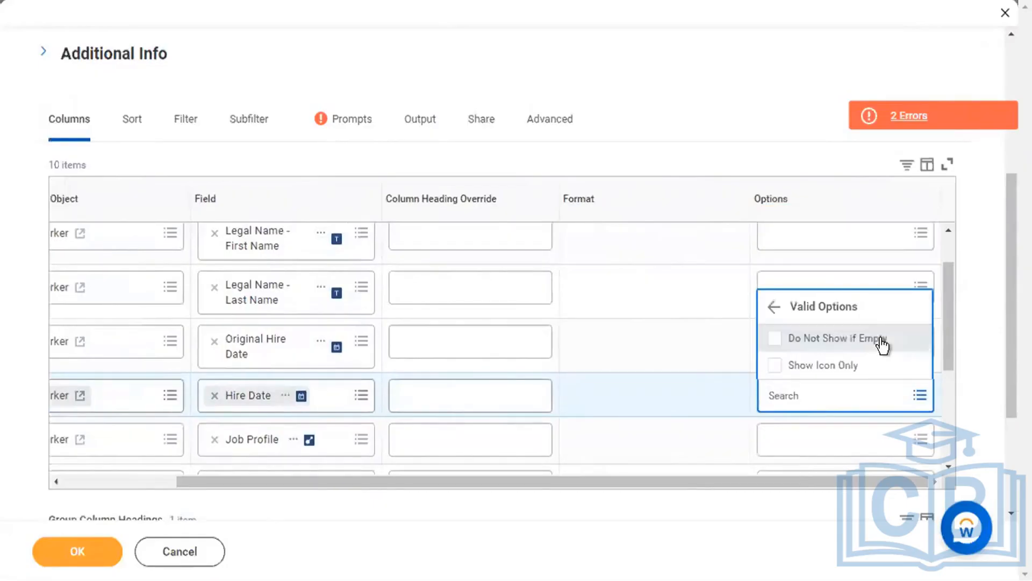
{"action": "left_click", "coordinate": [882, 340]}
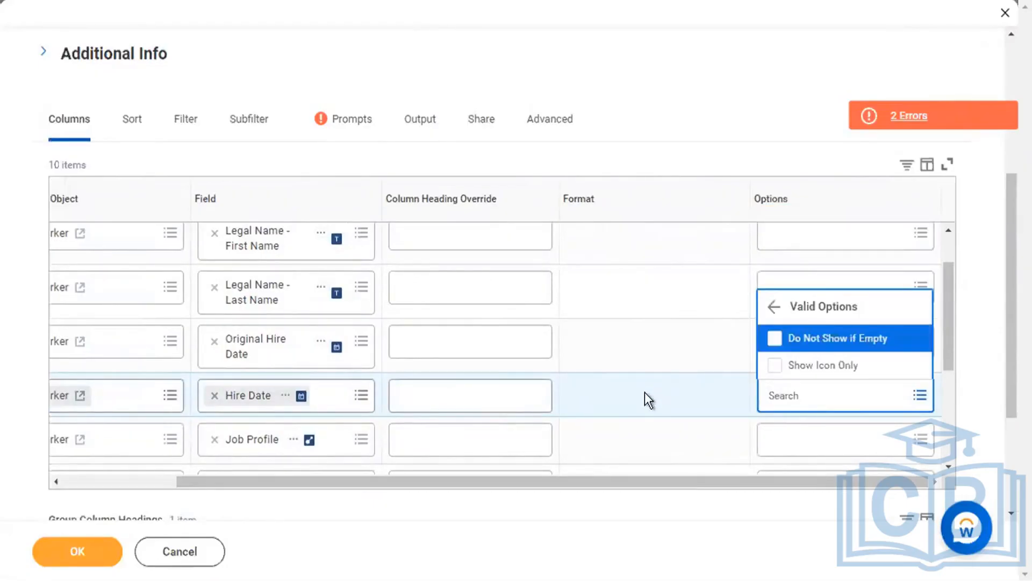
{"action": "left_click", "coordinate": [515, 386]}
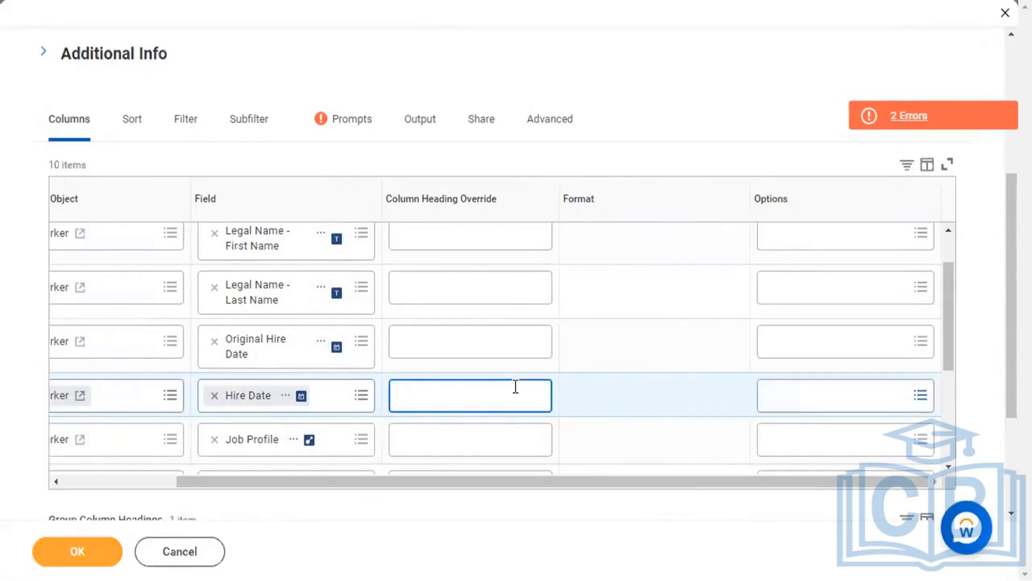
{"action": "type", "text": "HIre Date"}
{"action": "left_click", "coordinate": [92, 564]}
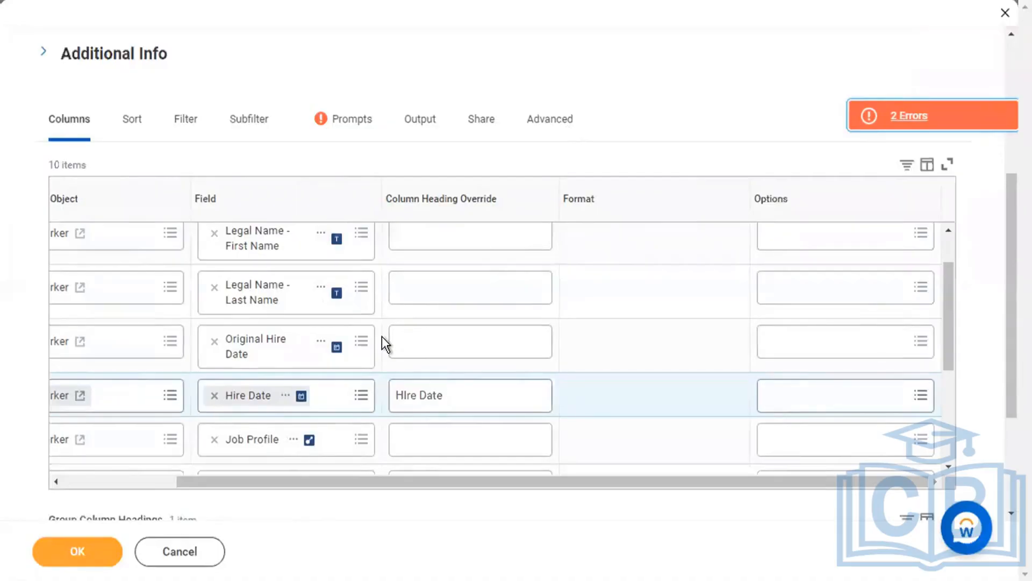
Remove the Hire Date column and resubmit, leaving 9 columns with 2 errors and 1 alert.
{"action": "scroll", "coordinate": [203, 392], "scroll_direction": "left", "scroll_amount": 3}
{"action": "left_click", "coordinate": [89, 391]}
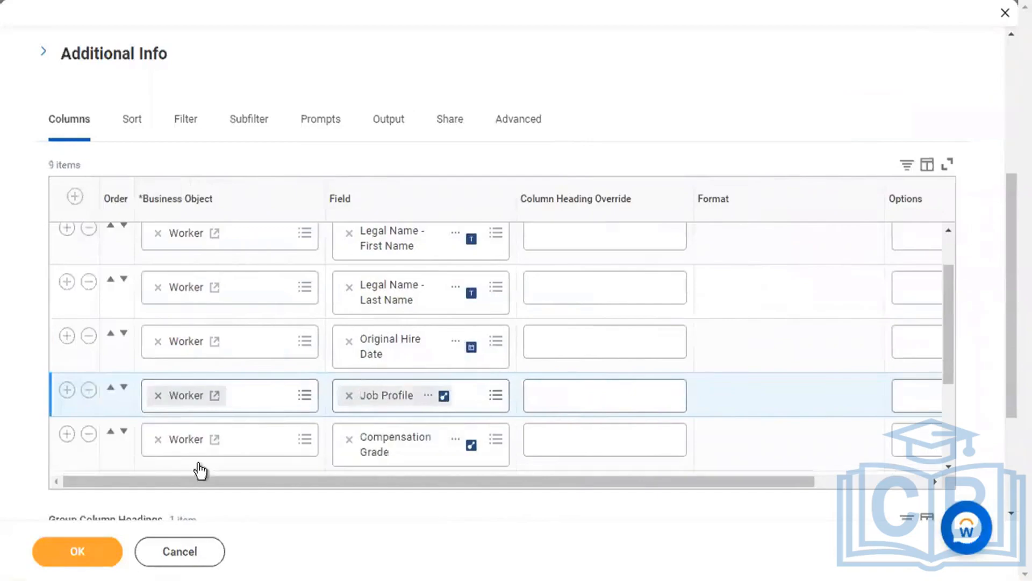
{"action": "left_click", "coordinate": [90, 556]}
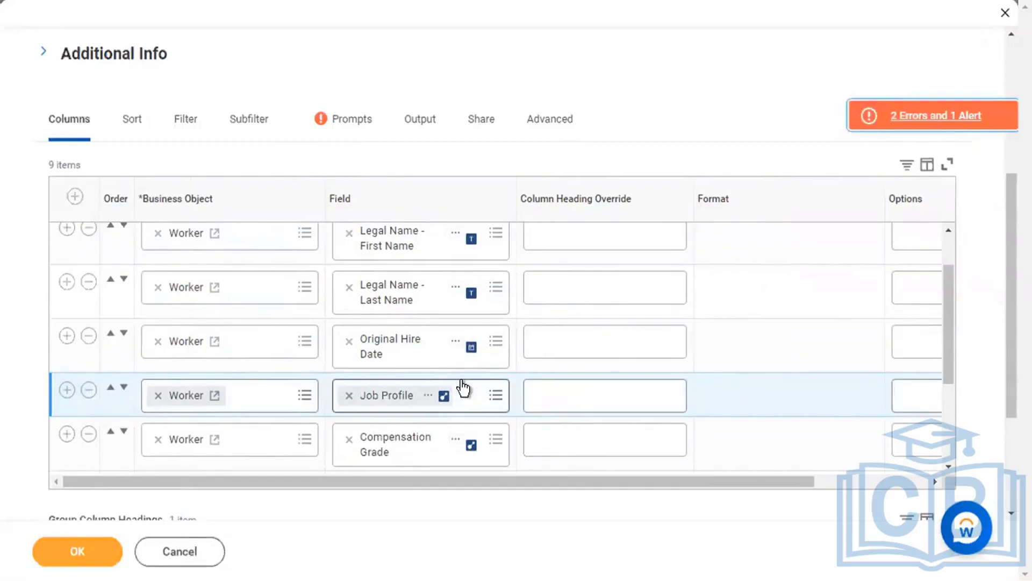
{"action": "scroll", "coordinate": [463, 386], "scroll_direction": "up", "scroll_amount": 2}
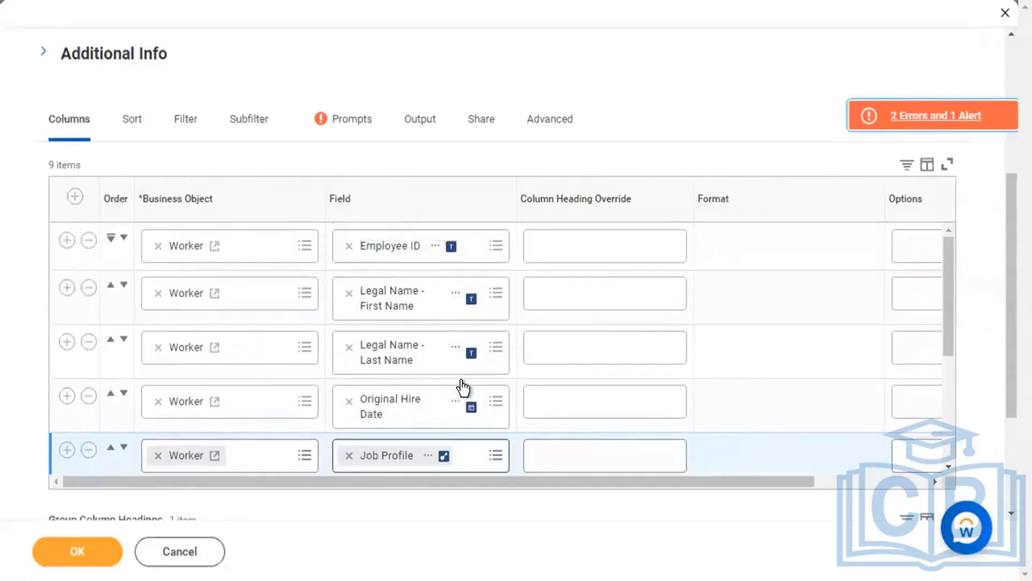
{"action": "scroll", "coordinate": [462, 383], "scroll_direction": "up", "scroll_amount": 5}
{"action": "left_click", "coordinate": [341, 390]}
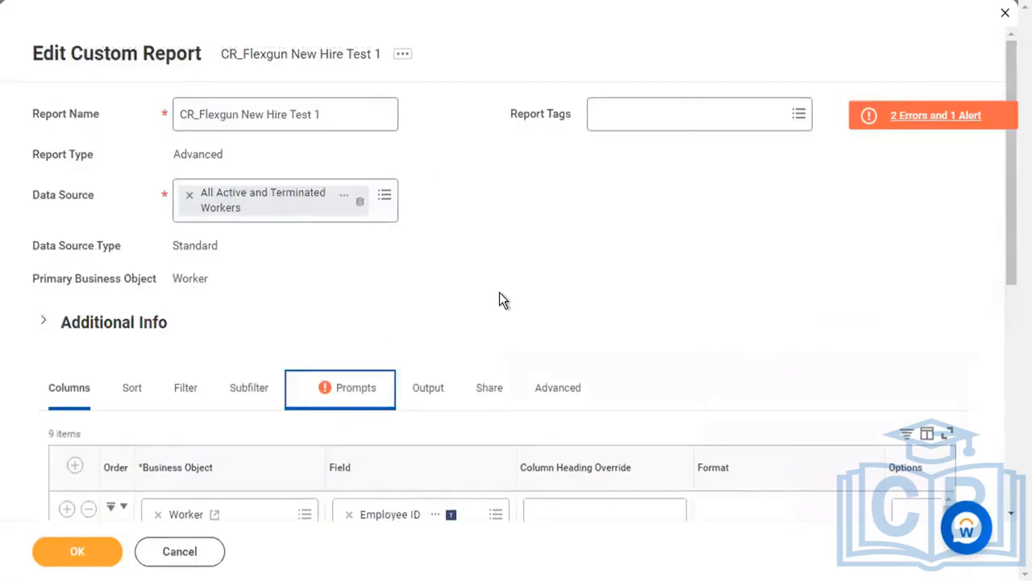
{"action": "scroll", "coordinate": [507, 291], "scroll_direction": "down", "scroll_amount": 3}
{"action": "scroll", "coordinate": [508, 290], "scroll_direction": "down", "scroll_amount": 7}
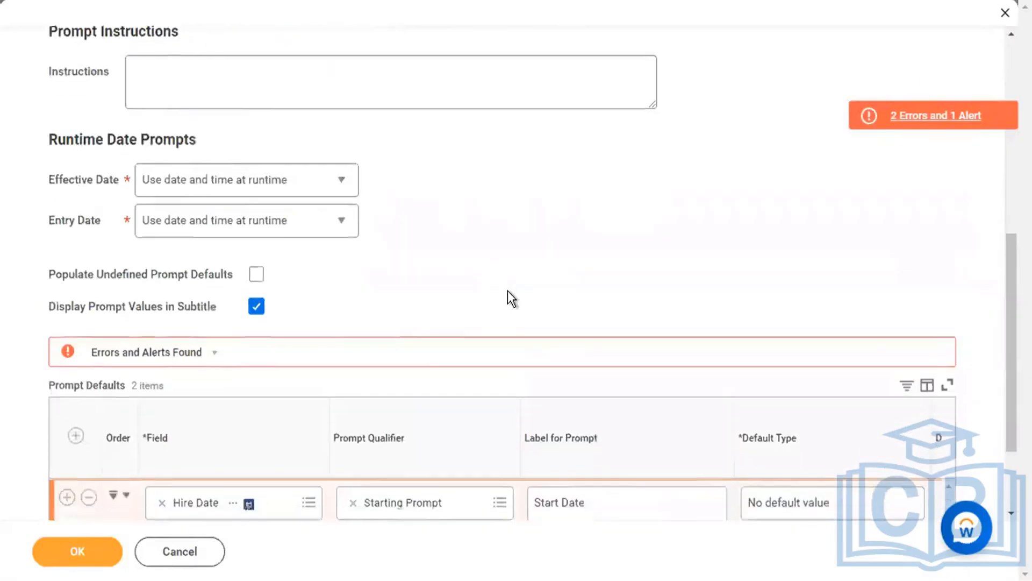
Remove the Starting Prompt default row and turn on Populate Undefined Prompt Defaults.
{"action": "left_click", "coordinate": [89, 373]}
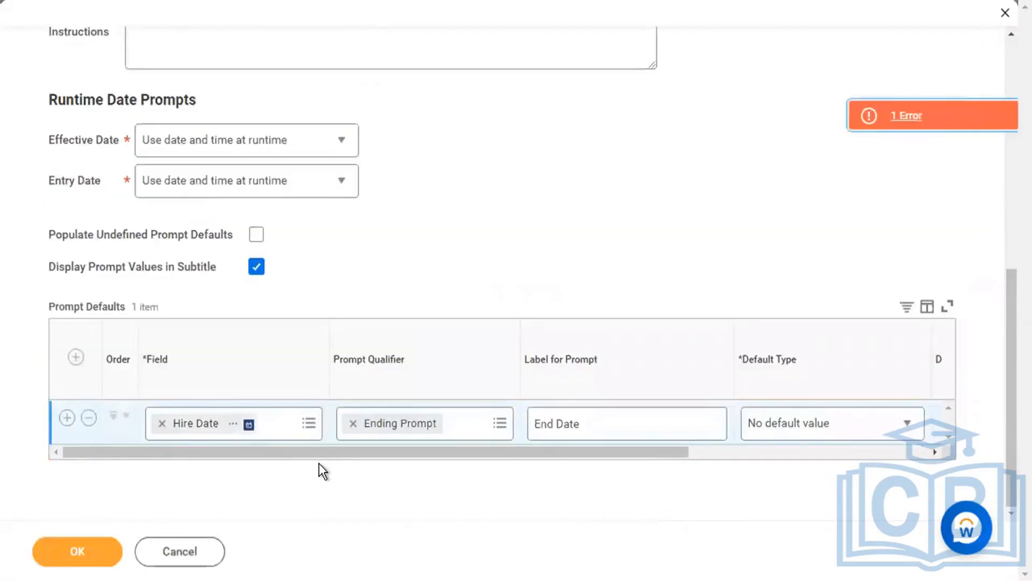
{"action": "left_click", "coordinate": [924, 114]}
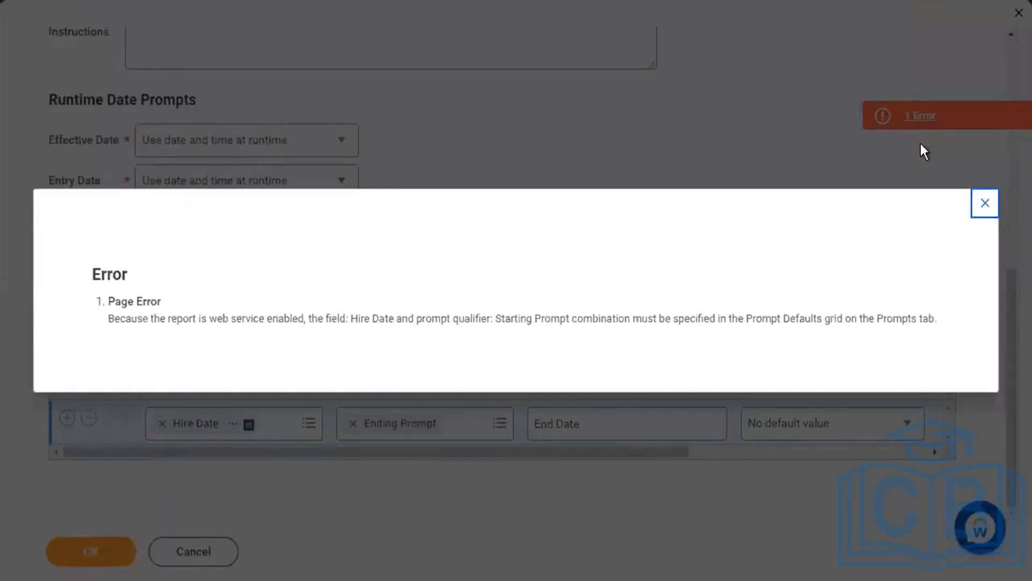
{"action": "left_click", "coordinate": [984, 203]}
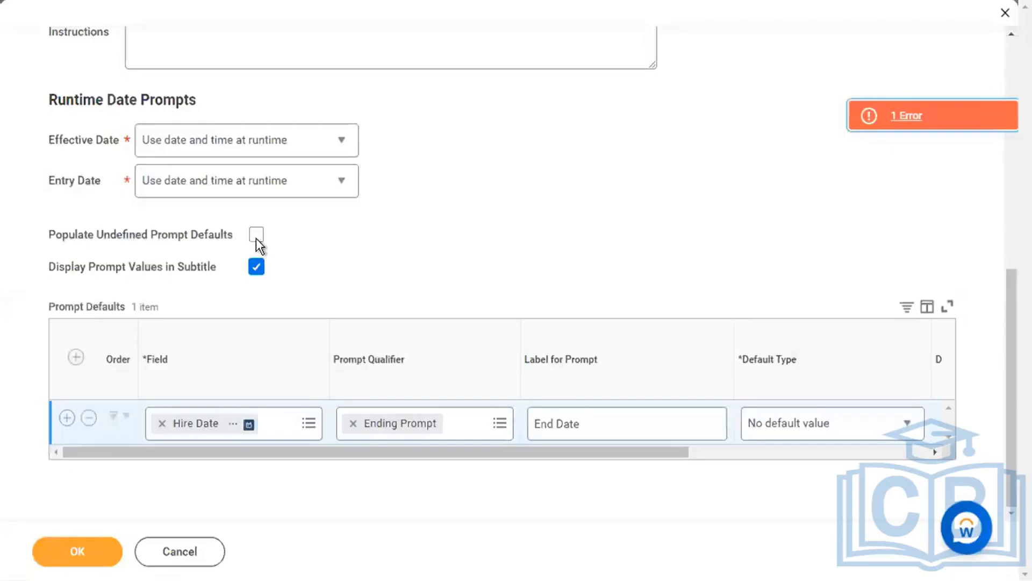
{"action": "left_click", "coordinate": [256, 235]}
{"action": "scroll", "coordinate": [74, 226], "scroll_direction": "up", "scroll_amount": 5}
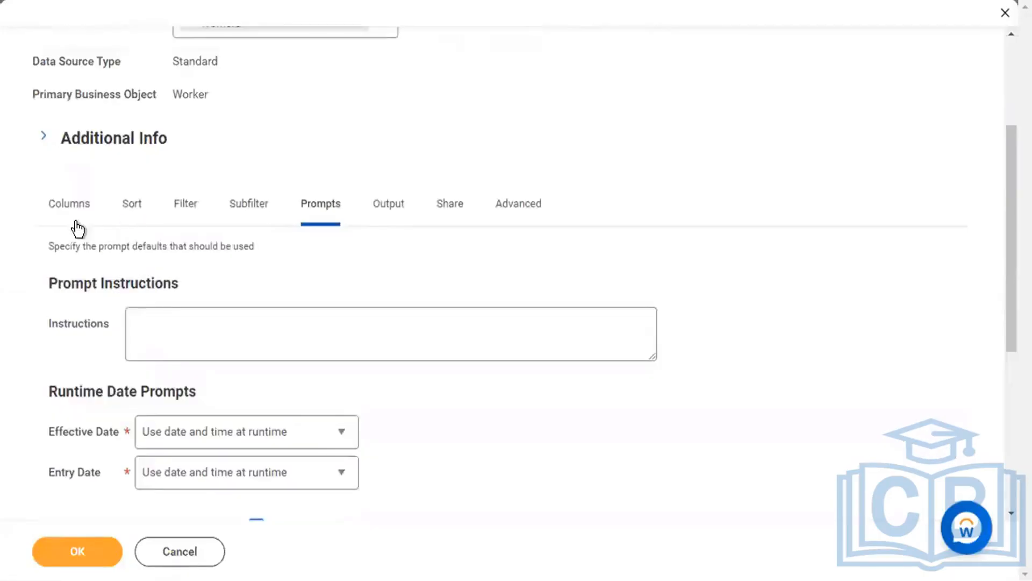
Delete the first Hire Date filter condition and the Hire Date starting prompt default.
{"action": "left_click", "coordinate": [73, 222]}
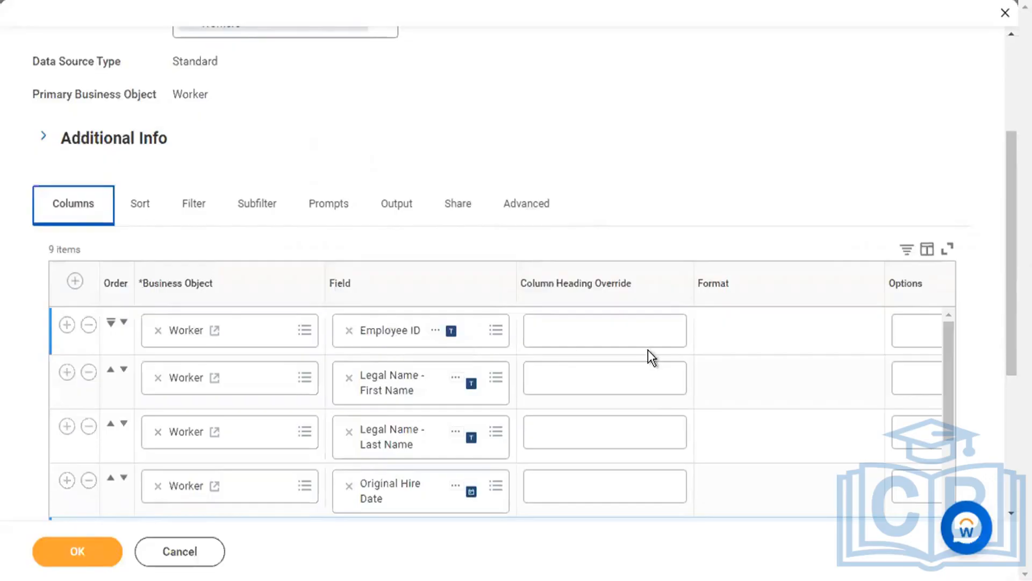
{"action": "left_click", "coordinate": [194, 211]}
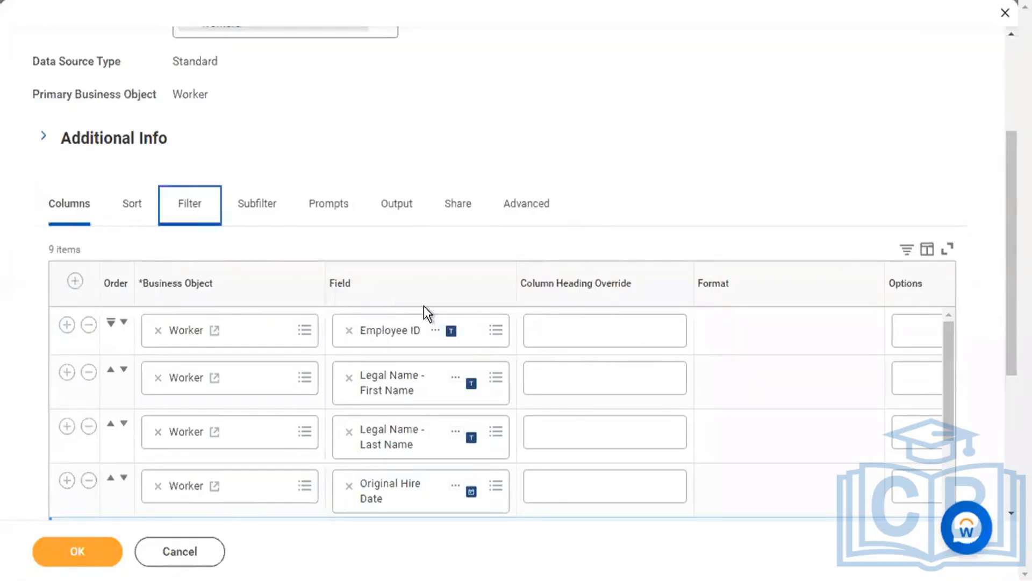
{"action": "left_click", "coordinate": [89, 359]}
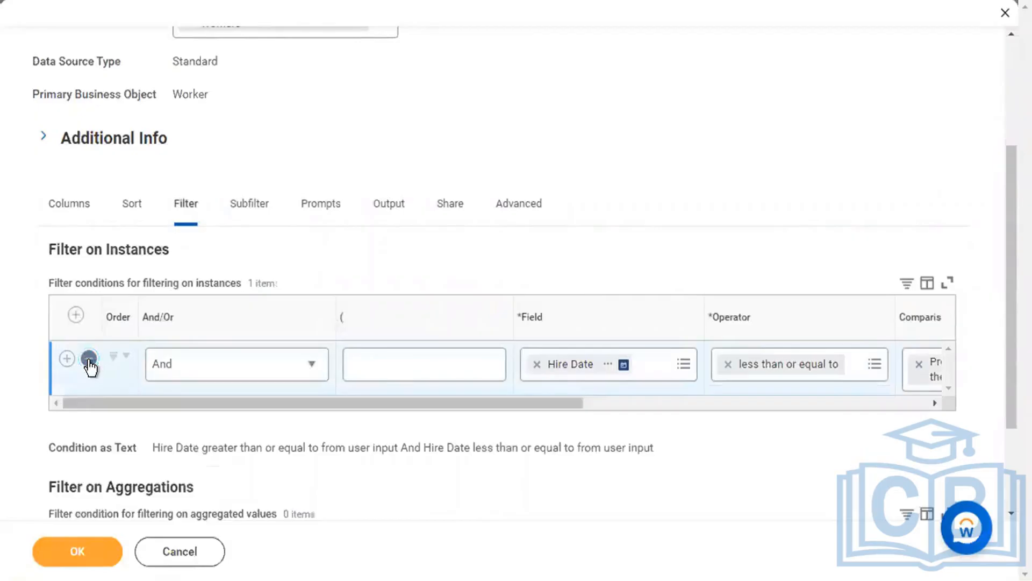
{"action": "left_click", "coordinate": [339, 203]}
{"action": "scroll", "coordinate": [247, 433], "scroll_direction": "down", "scroll_amount": 5}
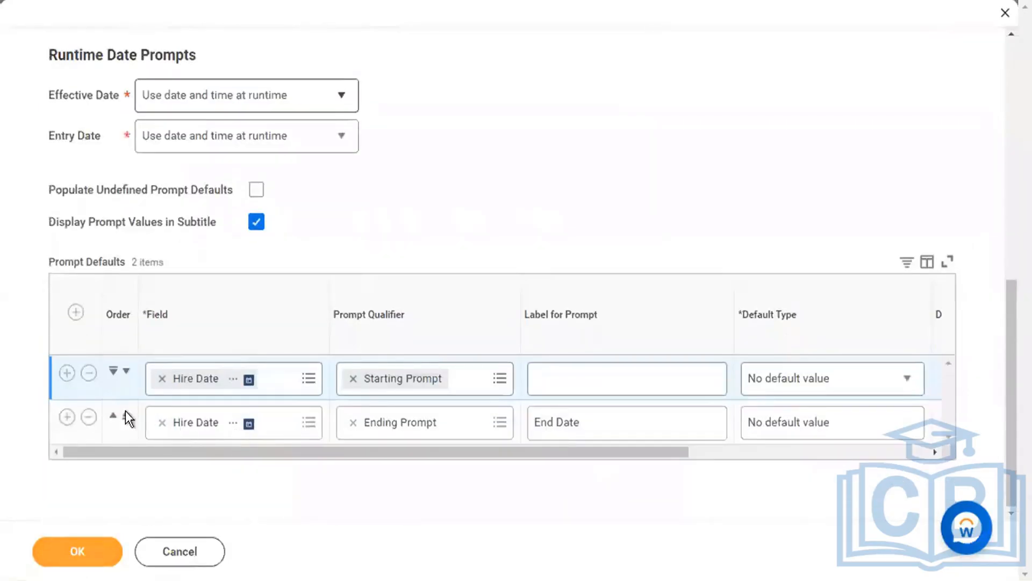
{"action": "left_click", "coordinate": [89, 372]}
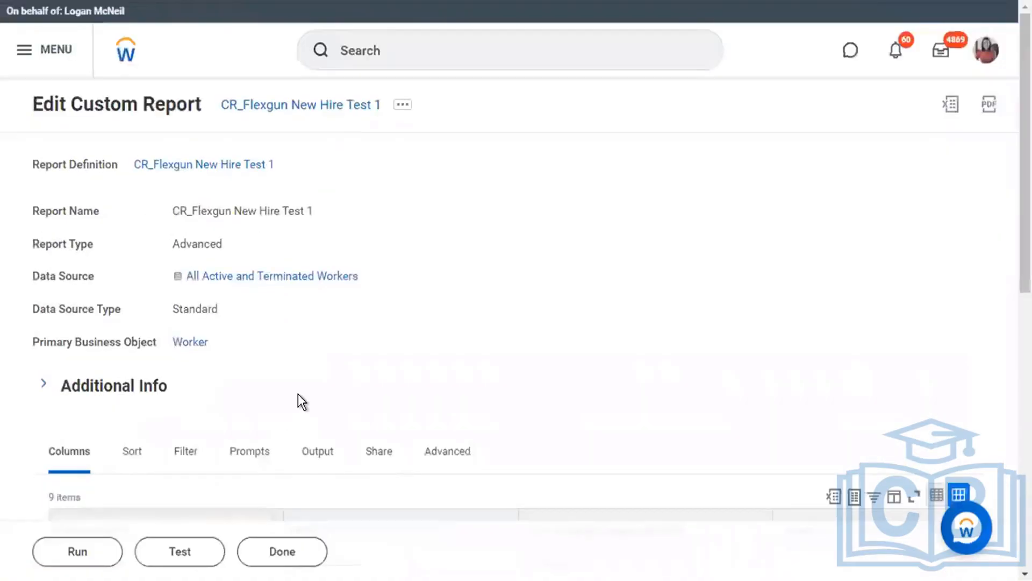
Check the Employee ID and first name column XML aliases, then locate the End Date prompt's Hire_Date alias.
{"action": "scroll", "coordinate": [299, 398], "scroll_direction": "down", "scroll_amount": 3}
{"action": "scroll", "coordinate": [298, 393], "scroll_direction": "down", "scroll_amount": 5}
{"action": "scroll", "coordinate": [523, 258], "scroll_direction": "up", "scroll_amount": 6}
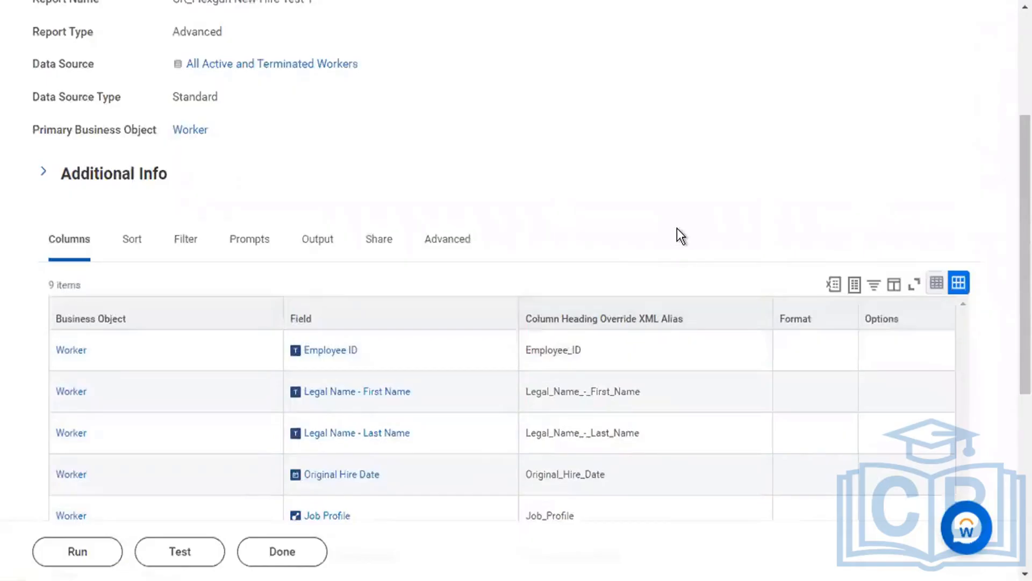
{"action": "scroll", "coordinate": [676, 230], "scroll_direction": "down", "scroll_amount": 1}
{"action": "left_click", "coordinate": [524, 292]}
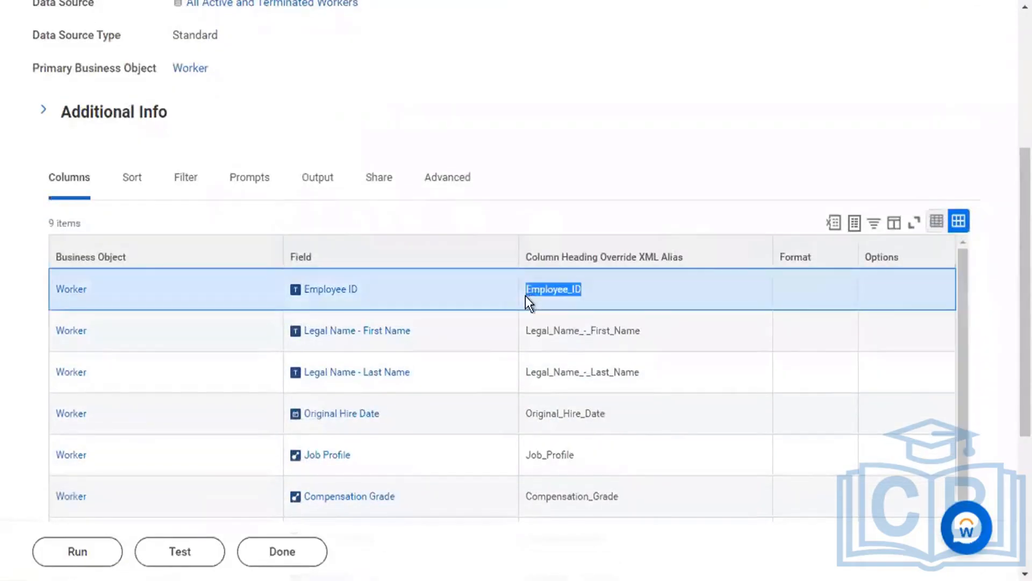
{"action": "left_click", "coordinate": [641, 329]}
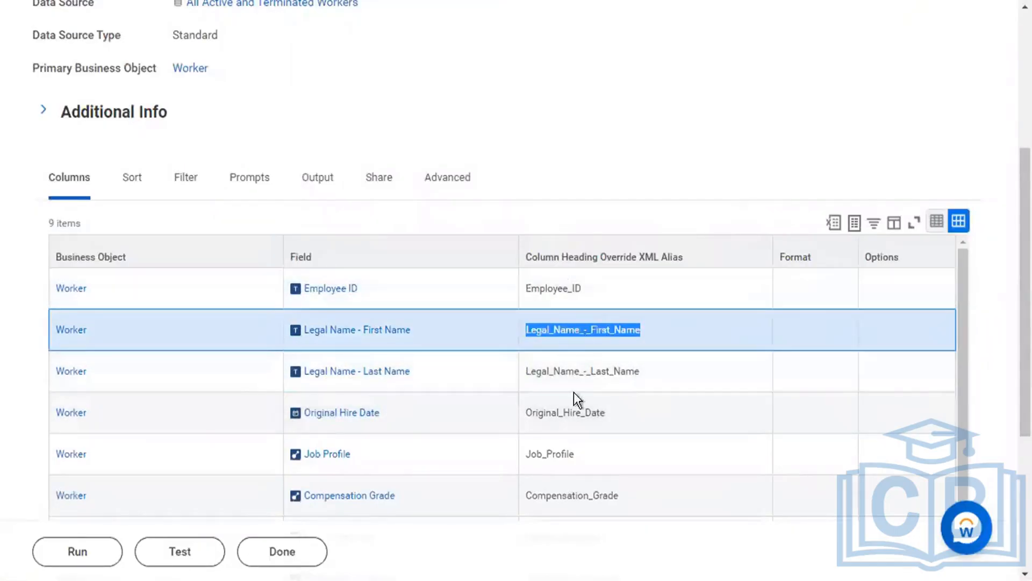
{"action": "scroll", "coordinate": [579, 425], "scroll_direction": "down", "scroll_amount": 3}
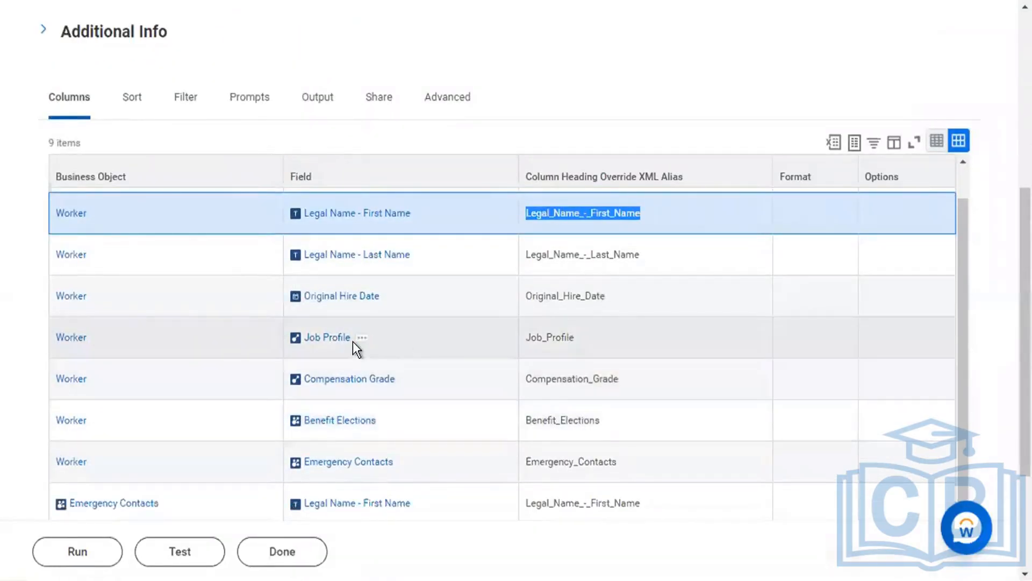
{"action": "left_click", "coordinate": [259, 102]}
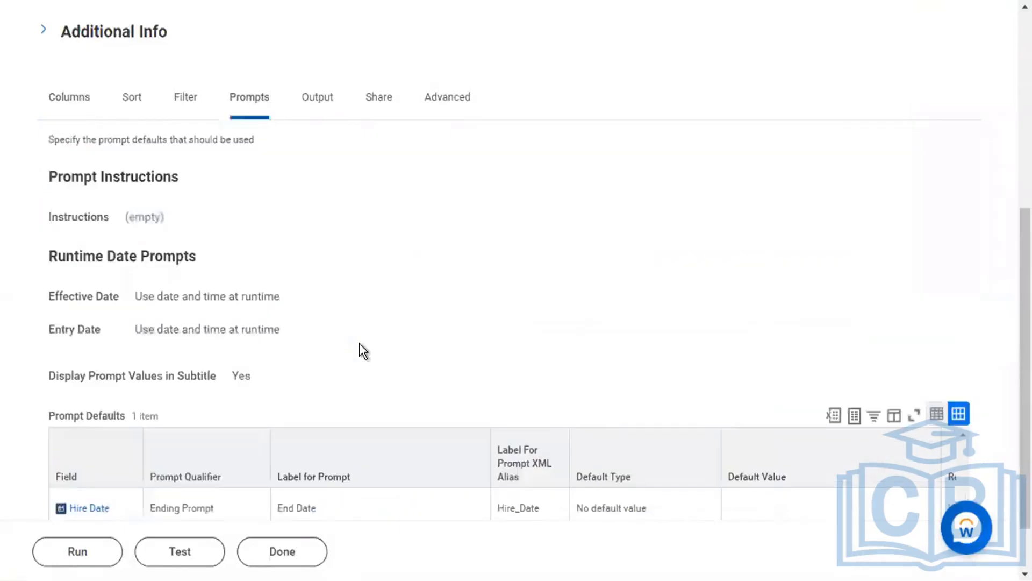
{"action": "scroll", "coordinate": [360, 350], "scroll_direction": "down", "scroll_amount": 2}
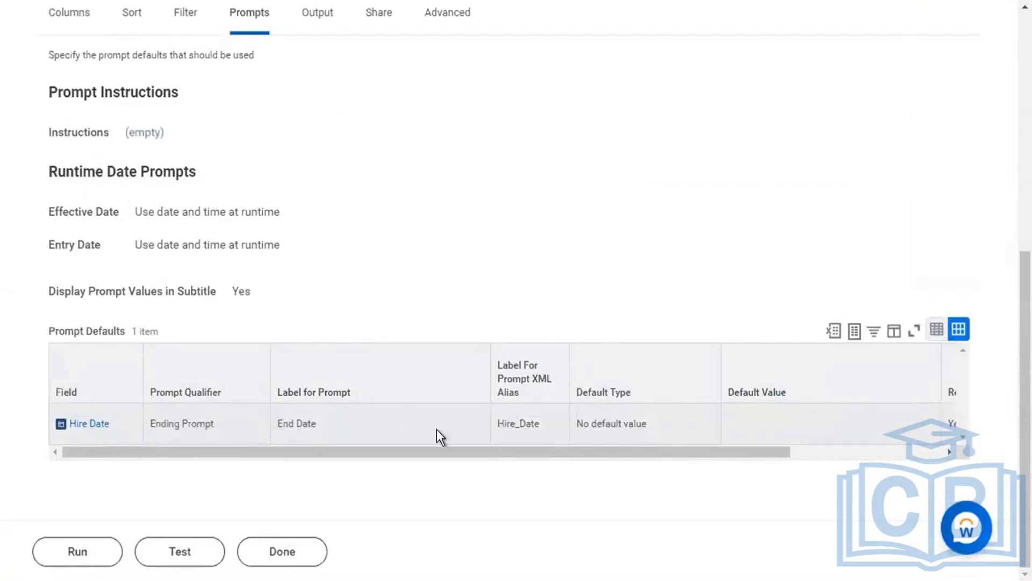
{"action": "left_click_drag", "start_coordinate": [496, 422], "coordinate": [544, 423]}
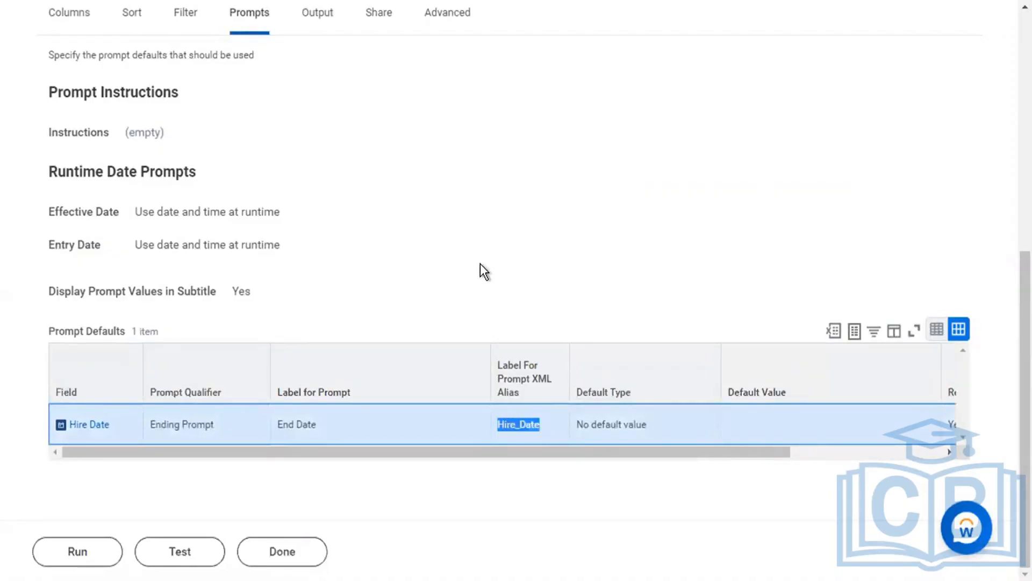
Run CR_Flexgun New Hire Test 1 with an End Date of 11/08/2022.
{"action": "left_click", "coordinate": [87, 562]}
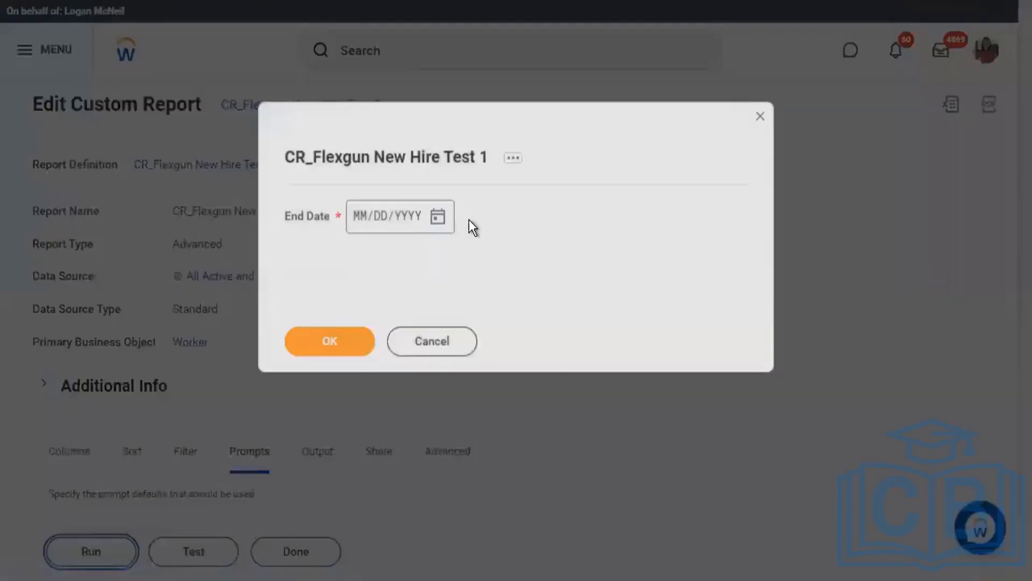
{"action": "left_click", "coordinate": [438, 216]}
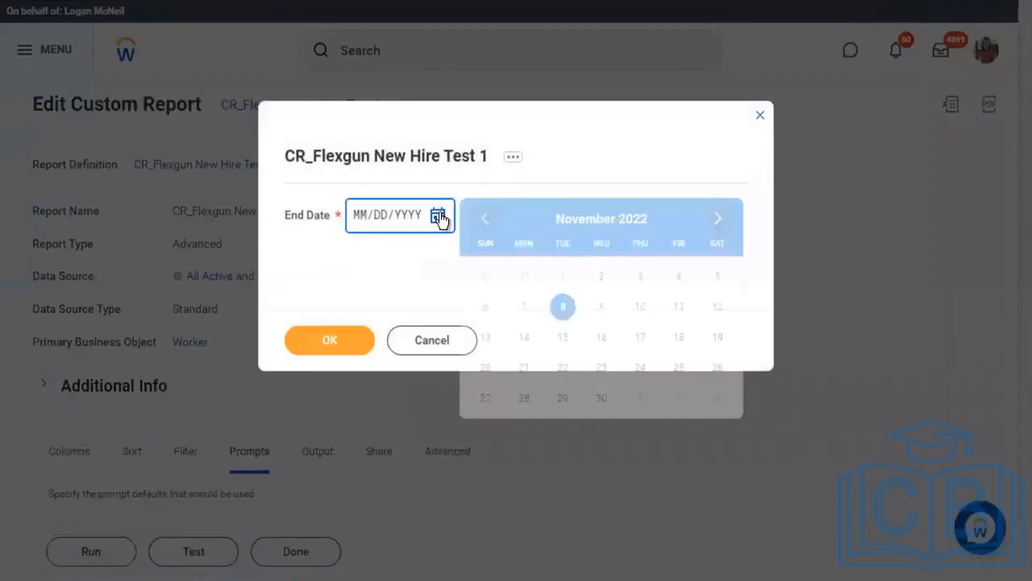
{"action": "left_click", "coordinate": [563, 307]}
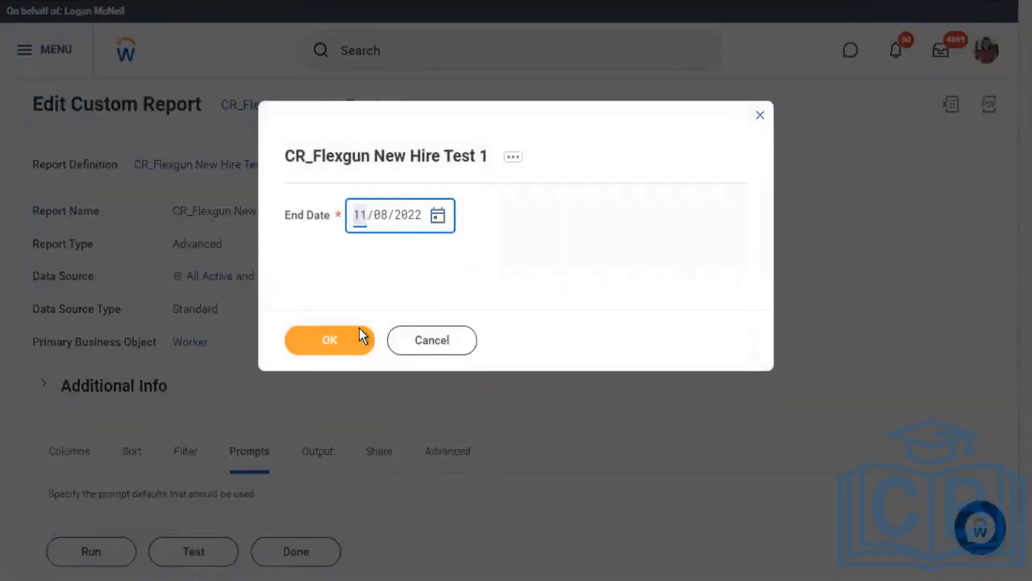
{"action": "left_click", "coordinate": [321, 343]}
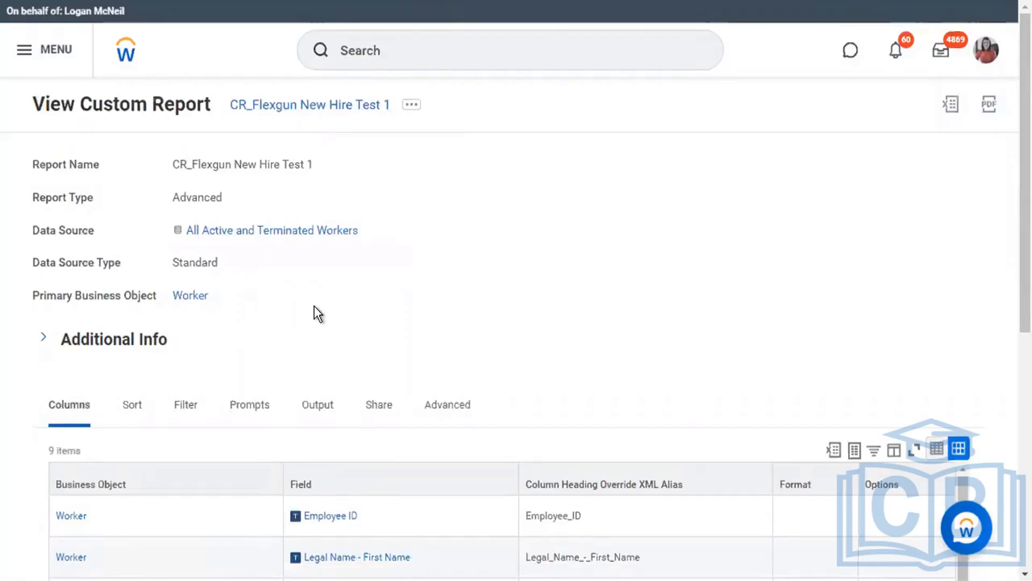
{"action": "scroll", "coordinate": [314, 305], "scroll_direction": "down", "scroll_amount": 1}
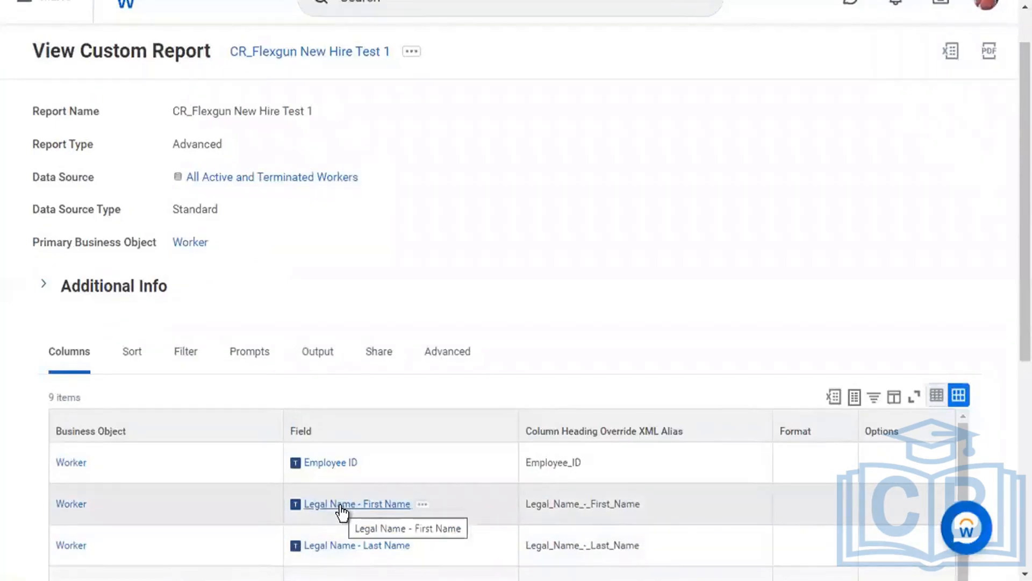
{"action": "scroll", "coordinate": [341, 511], "scroll_direction": "down", "scroll_amount": 1}
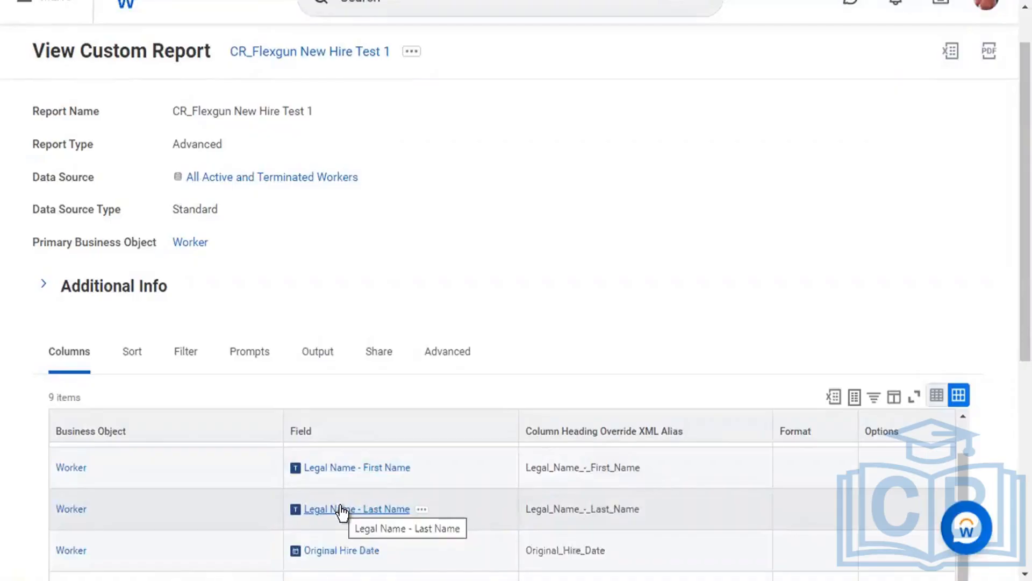
{"action": "scroll", "coordinate": [342, 510], "scroll_direction": "up", "scroll_amount": 1}
{"action": "scroll", "coordinate": [534, 324], "scroll_direction": "down", "scroll_amount": 2}
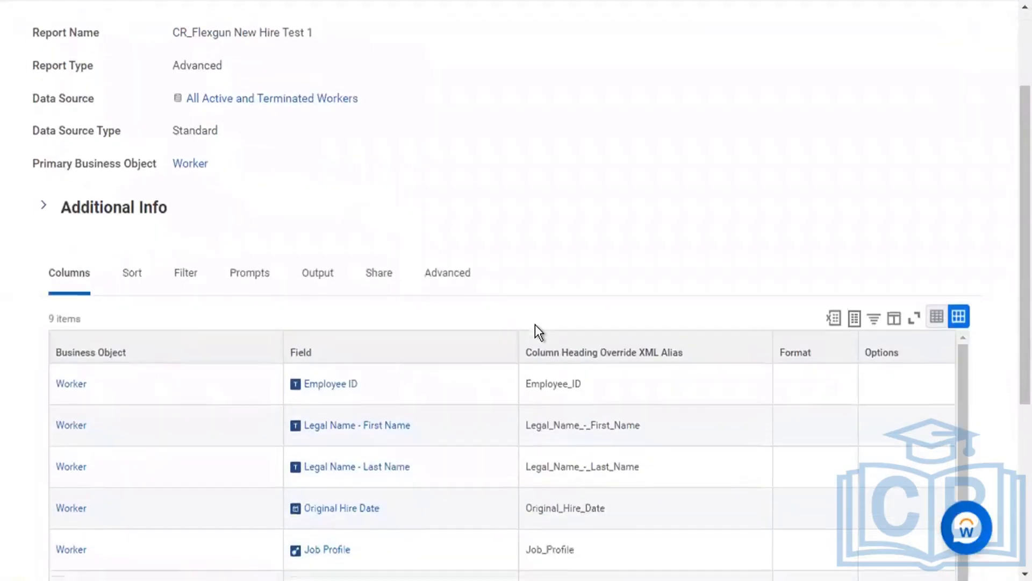
{"action": "mouse_move", "coordinate": [410, 571]}
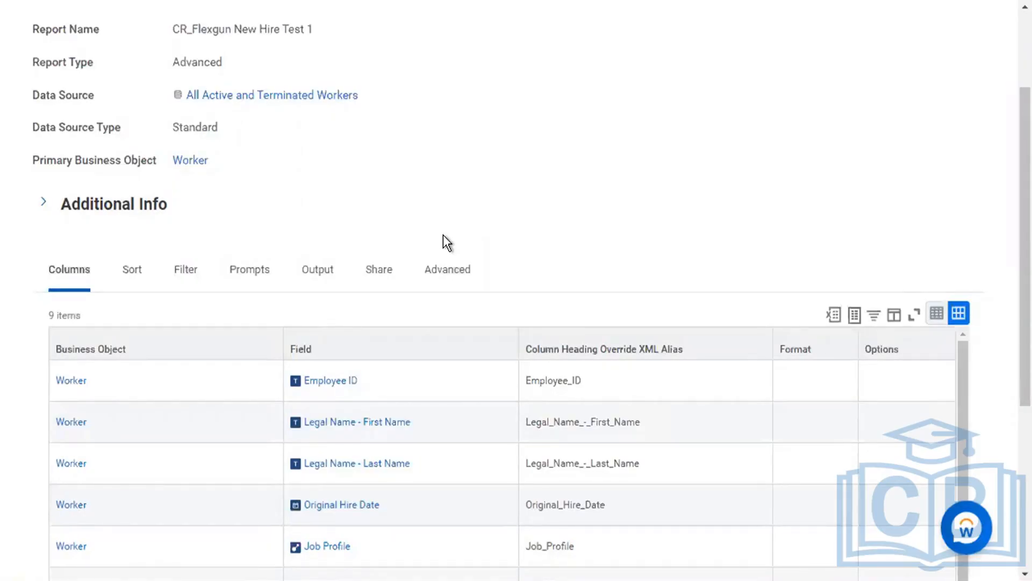
{"action": "left_click", "coordinate": [461, 284]}
{"action": "scroll", "coordinate": [460, 285], "scroll_direction": "down", "scroll_amount": 7}
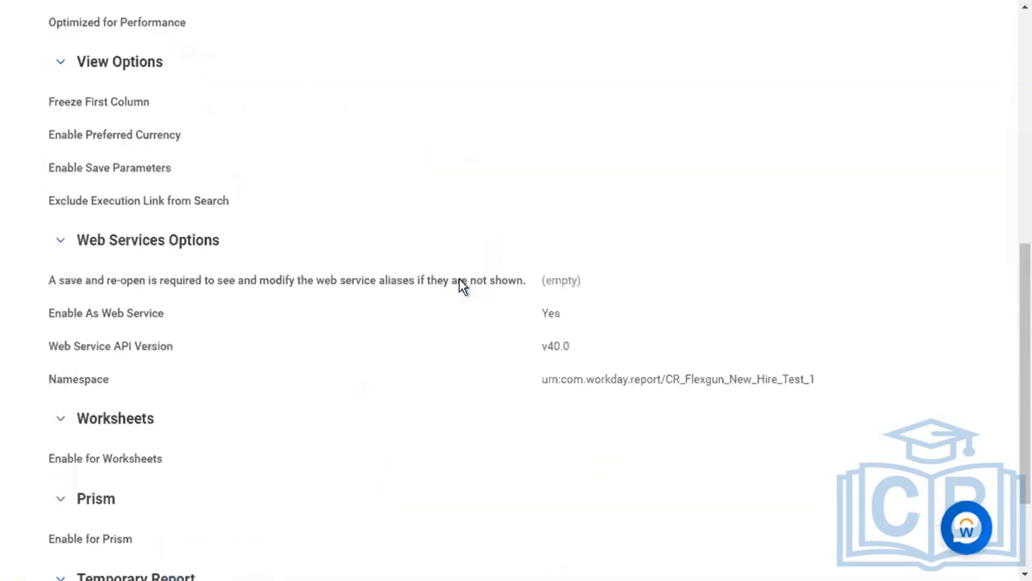
{"action": "double_click", "coordinate": [557, 317]}
{"action": "left_click", "coordinate": [557, 317]}
{"action": "scroll", "coordinate": [583, 314], "scroll_direction": "up", "scroll_amount": 1}
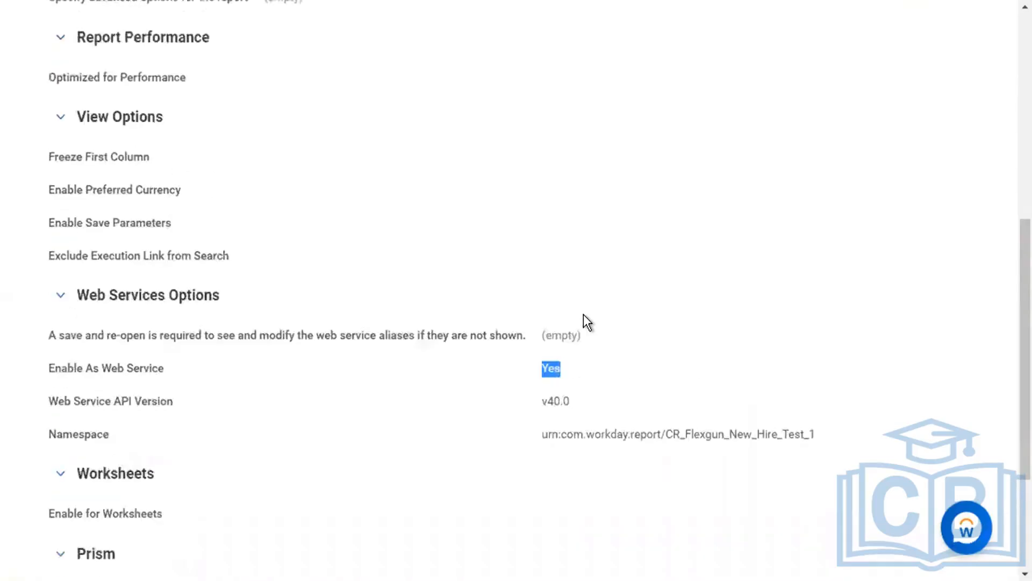
{"action": "scroll", "coordinate": [583, 314], "scroll_direction": "up", "scroll_amount": 2}
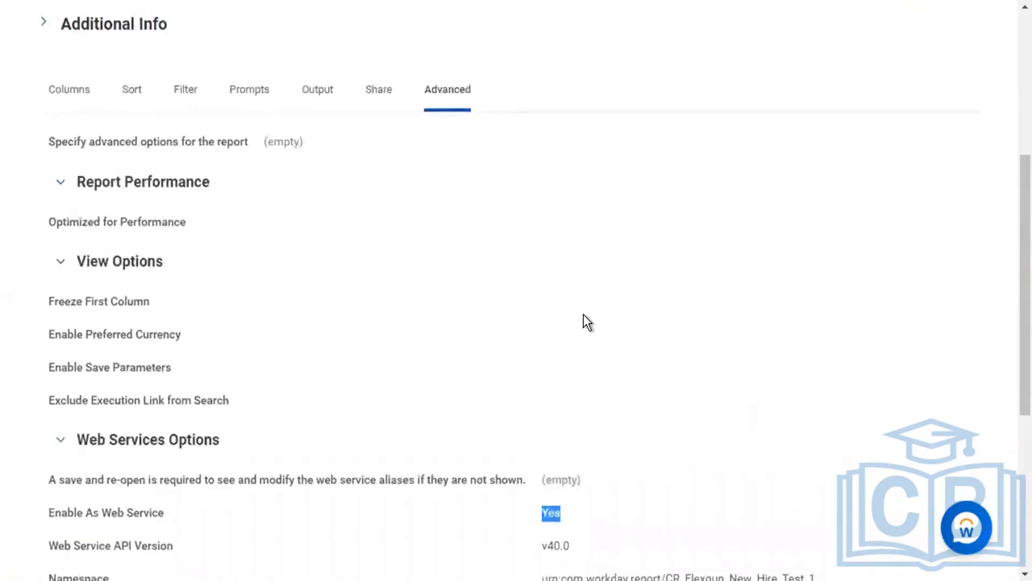
{"action": "scroll", "coordinate": [583, 314], "scroll_direction": "up", "scroll_amount": 4}
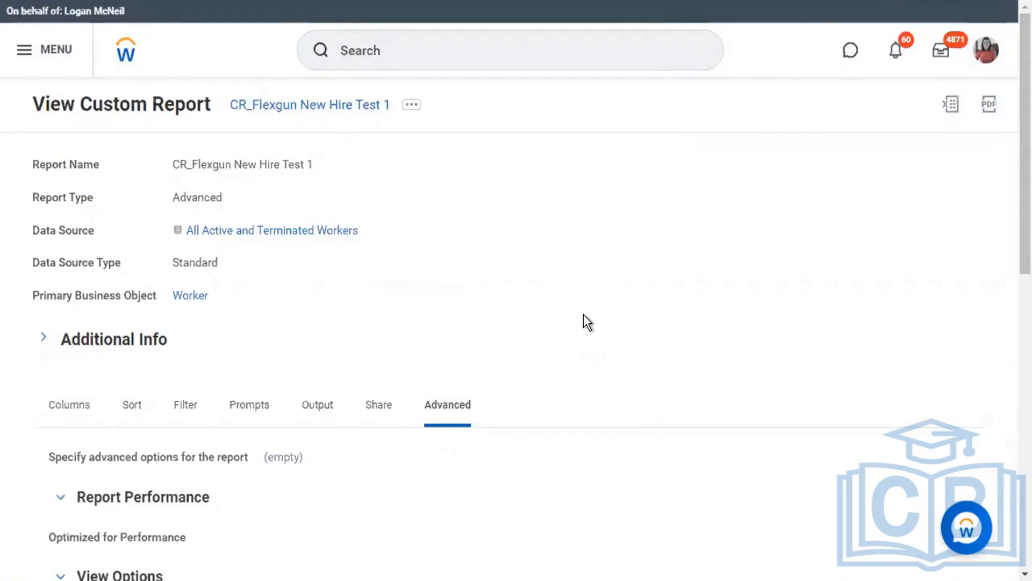
{"action": "scroll", "coordinate": [583, 314], "scroll_direction": "down", "scroll_amount": 4}
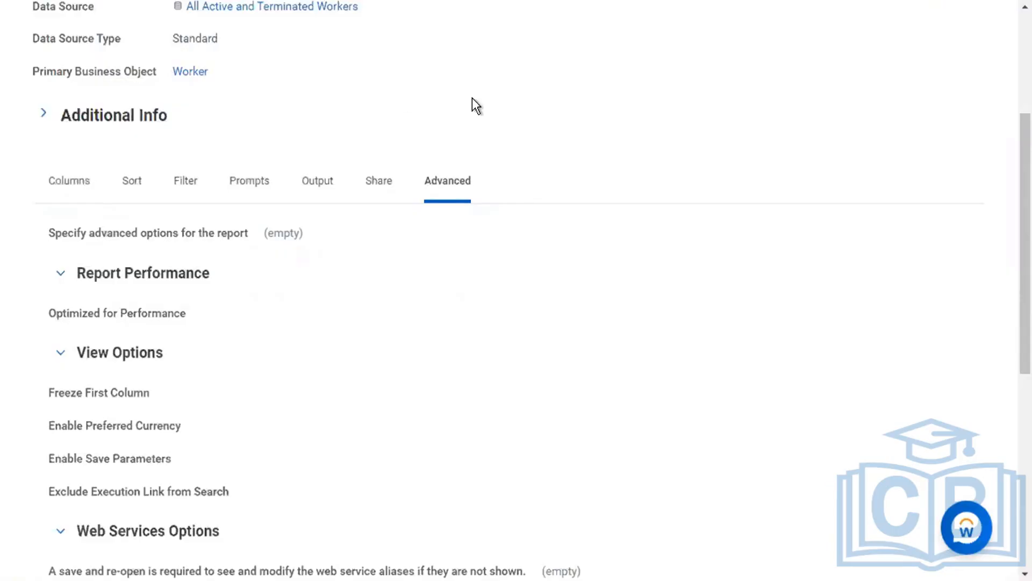
{"action": "scroll", "coordinate": [666, 107], "scroll_direction": "up", "scroll_amount": 2}
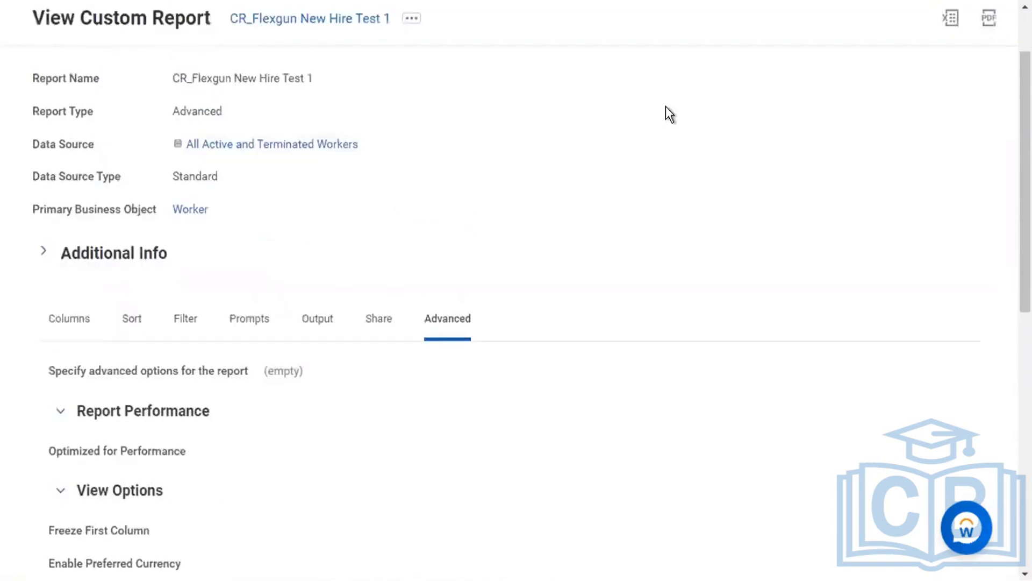
{"action": "scroll", "coordinate": [666, 107], "scroll_direction": "up", "scroll_amount": 2}
{"action": "scroll", "coordinate": [666, 106], "scroll_direction": "down", "scroll_amount": 4}
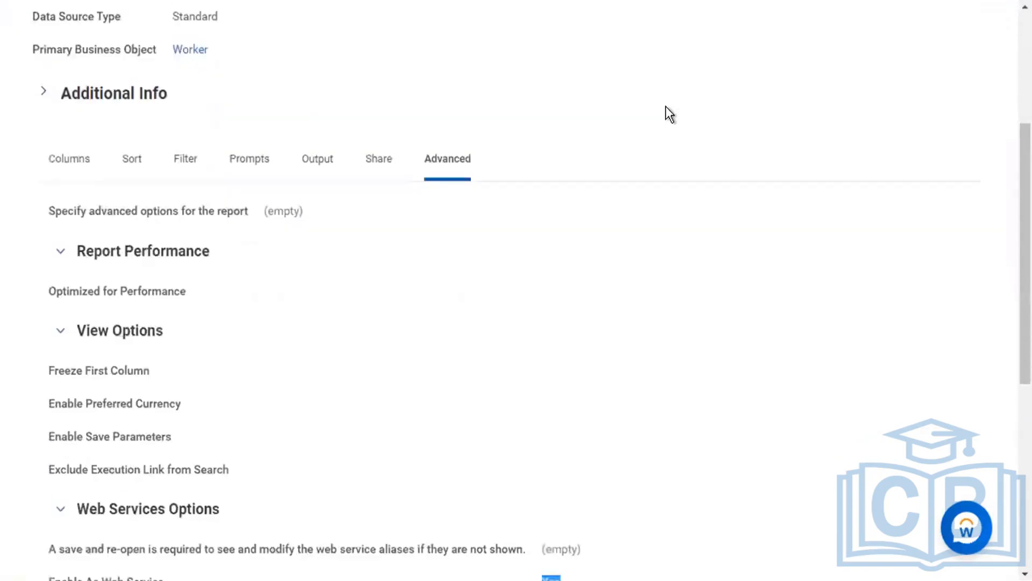